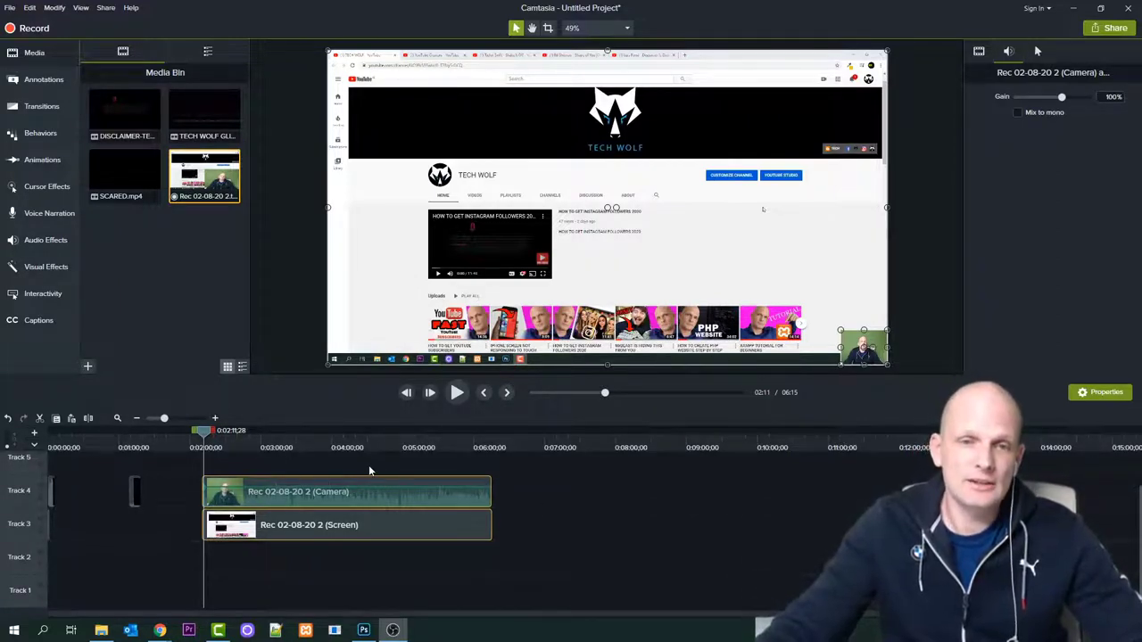
# Enlarge the camera recording to about 109% scale on the canvas, keeping it anchored in the lower-right corner
pyautogui.moveTo(370, 466); pyautogui.dragTo(379, 520)
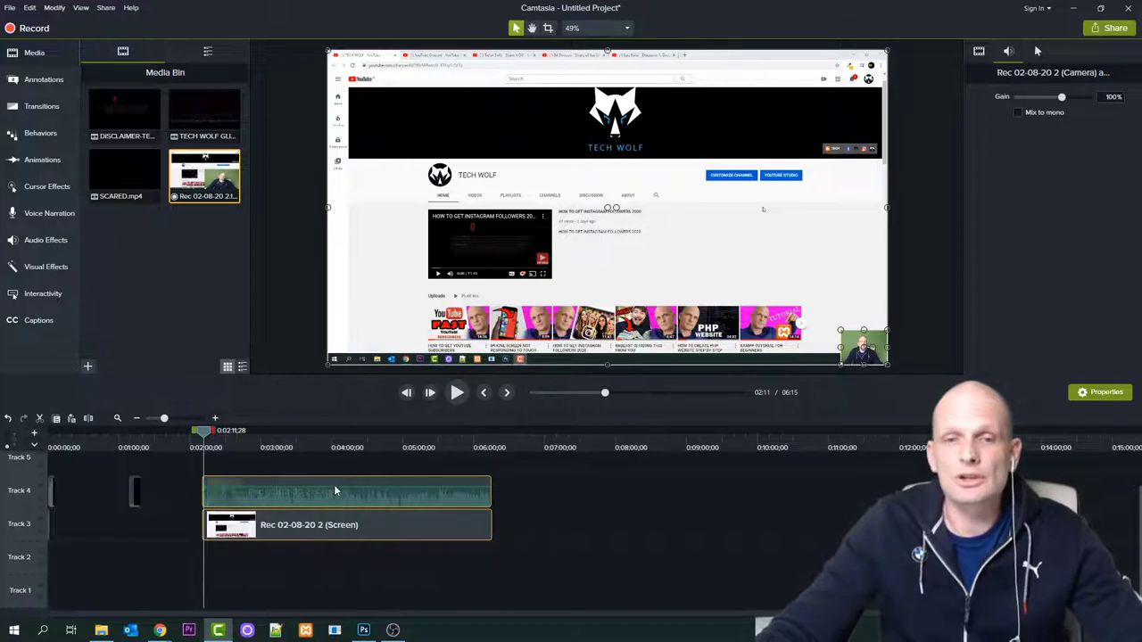
pyautogui.moveTo(335, 491); pyautogui.dragTo(330, 488)
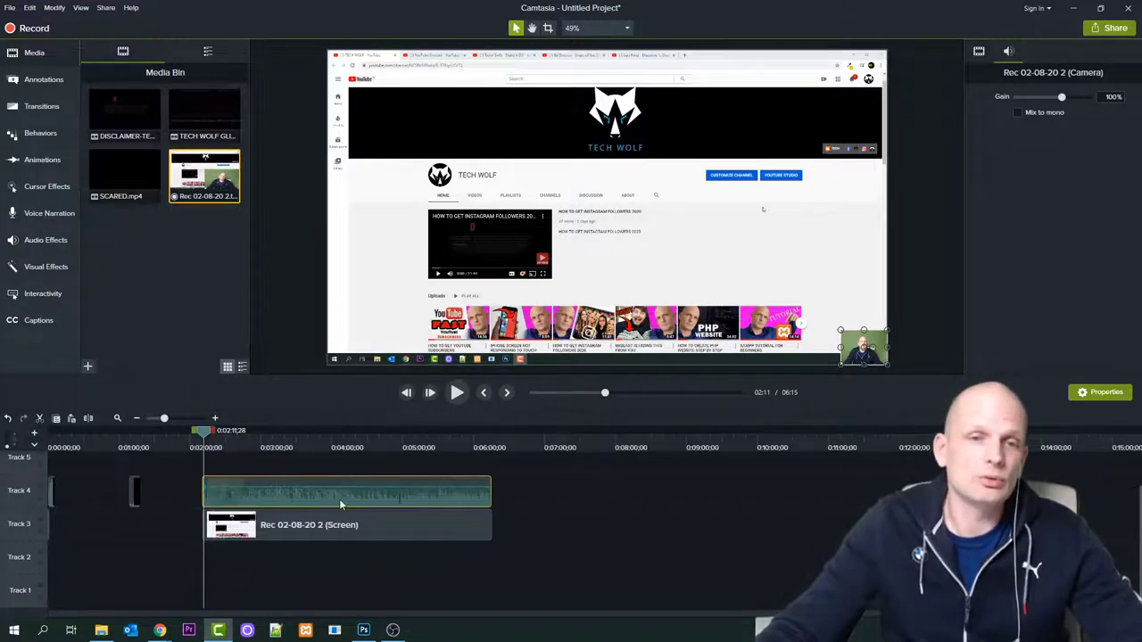
pyautogui.click(383, 525)
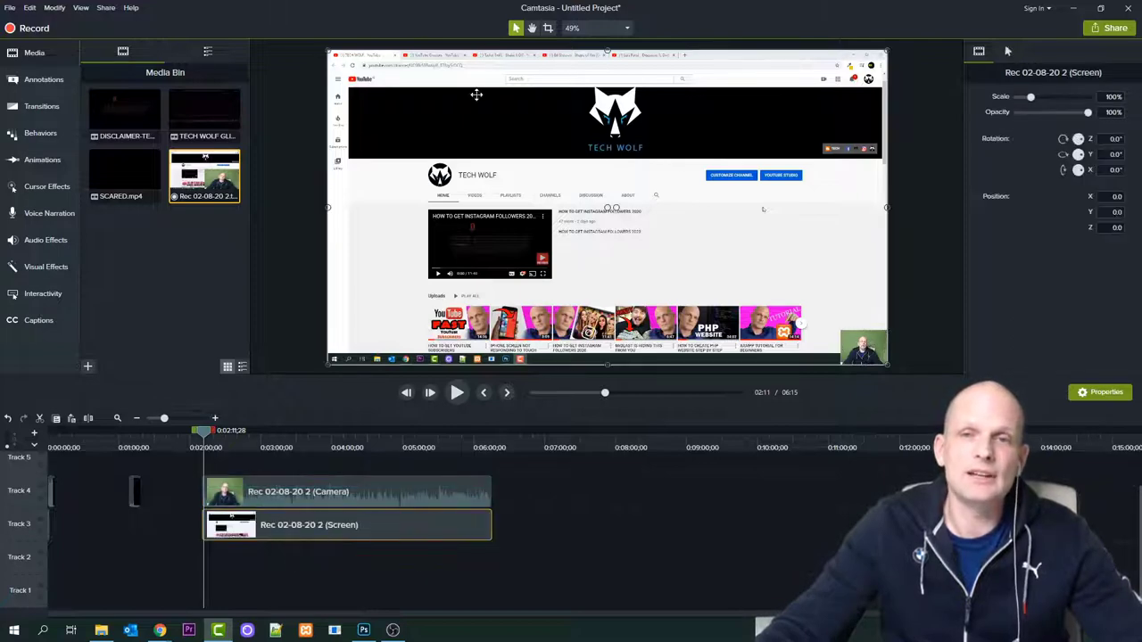
pyautogui.click(383, 491)
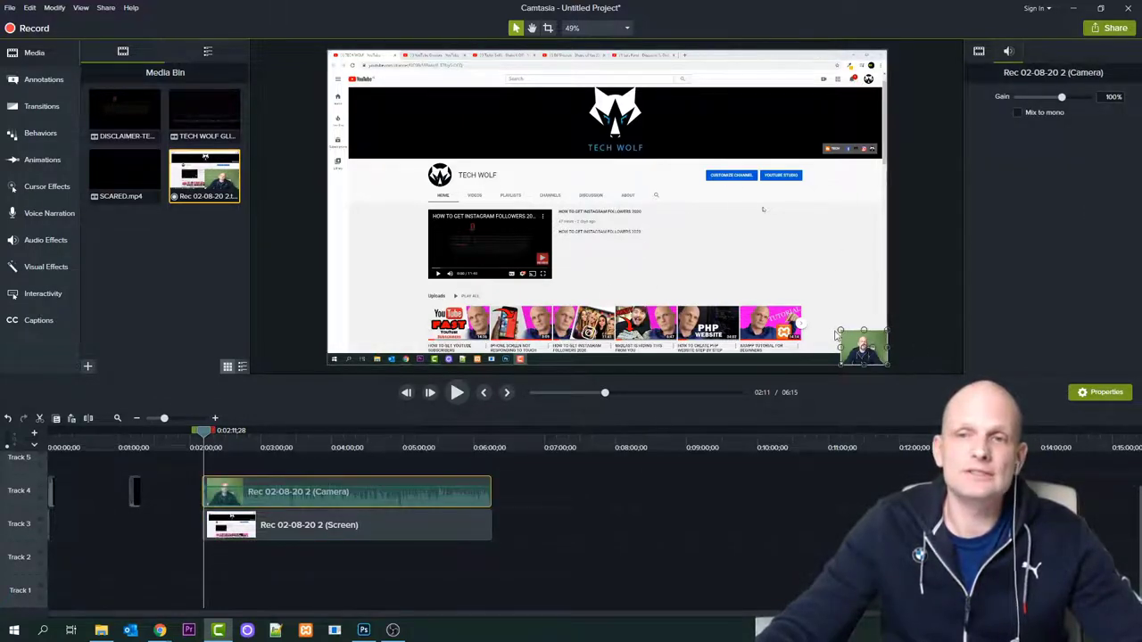
pyautogui.moveTo(841, 330); pyautogui.dragTo(683, 212)
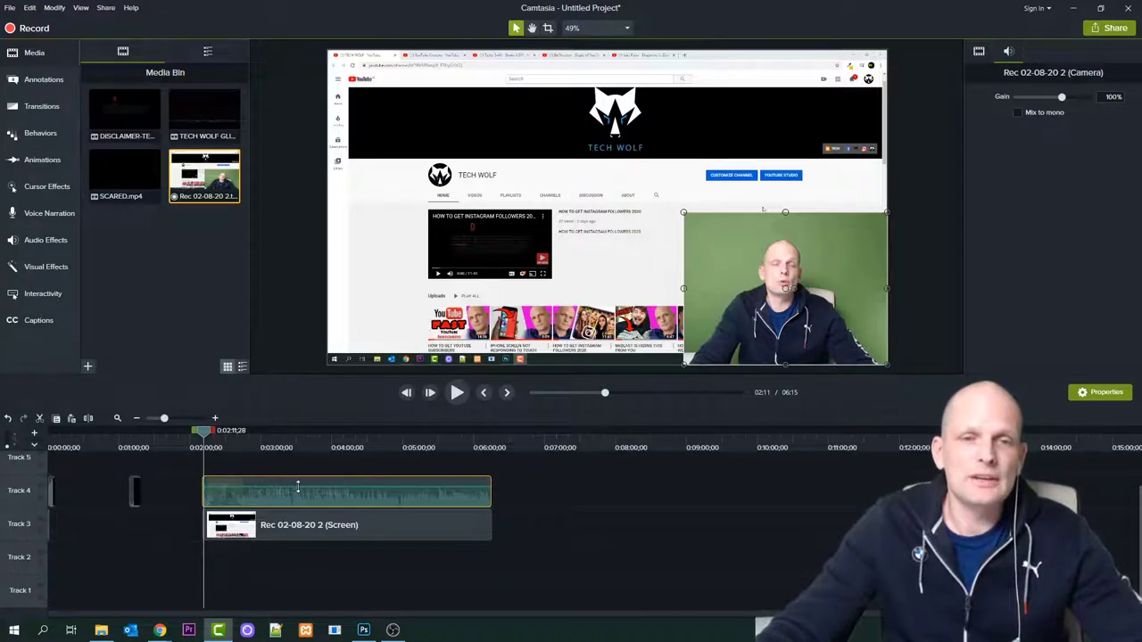
# Apply the Remove a Color effect to the camera clip, key out its green background and set the tolerance to 2%
pyautogui.moveTo(298, 487); pyautogui.dragTo(297, 486)
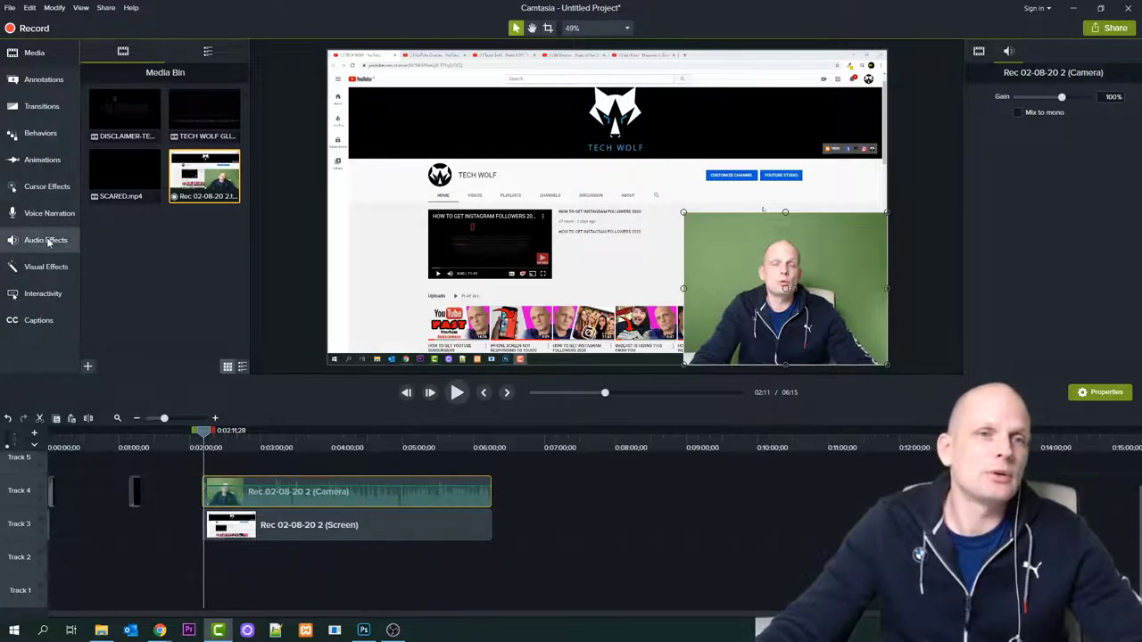
pyautogui.click(49, 268)
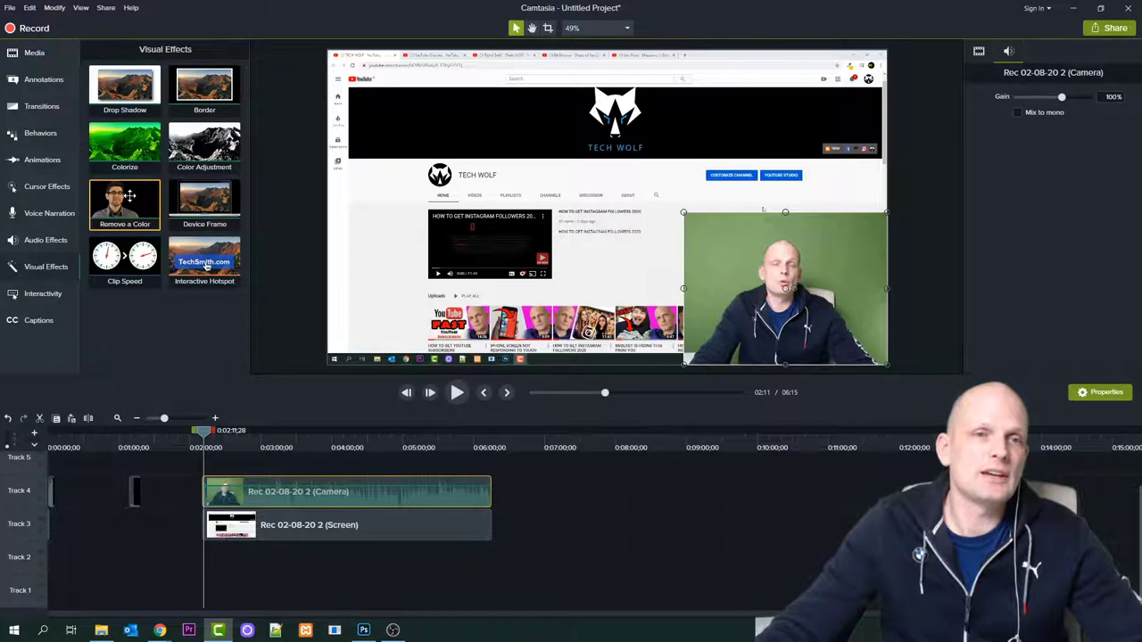
pyautogui.moveTo(131, 194); pyautogui.dragTo(362, 494)
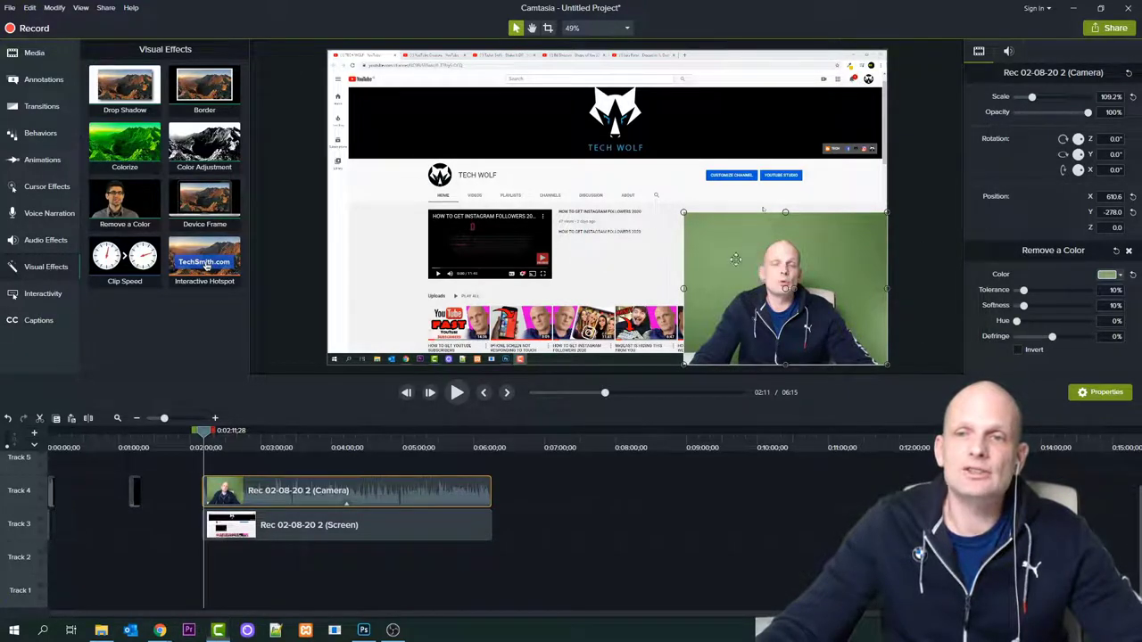
pyautogui.click(735, 278)
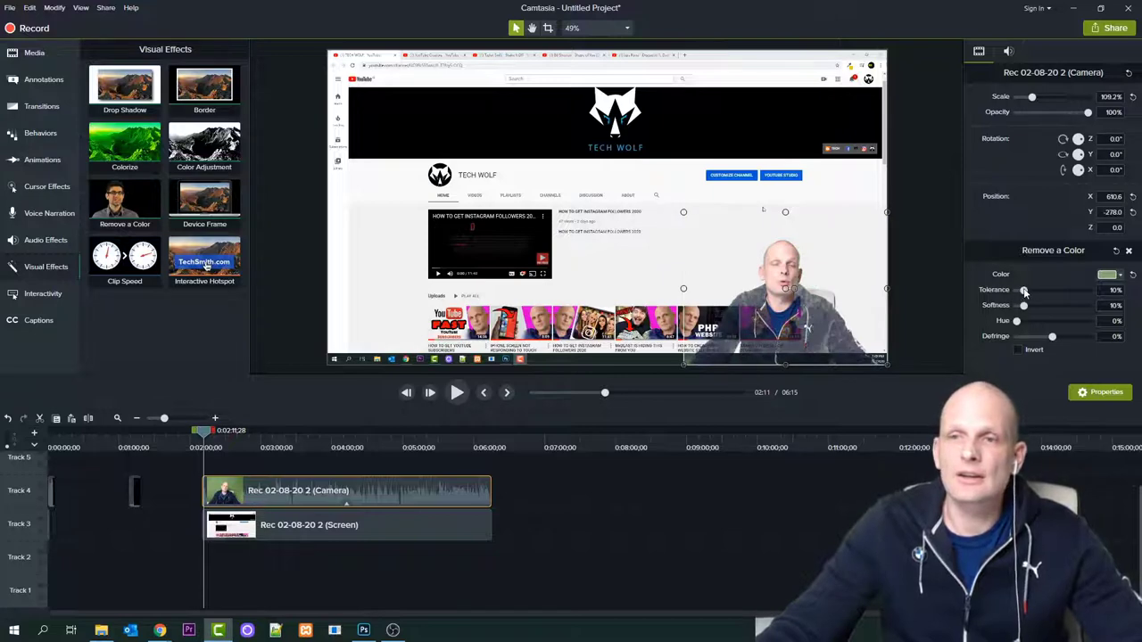
pyautogui.moveTo(1024, 292); pyautogui.dragTo(1018, 292)
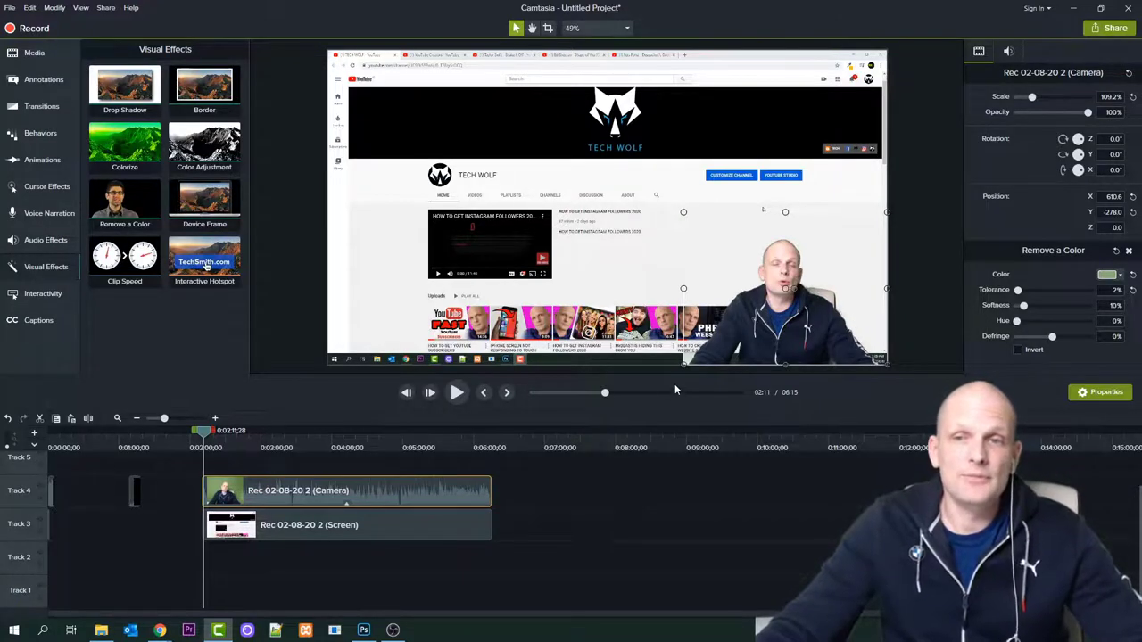
# Resize the keyed camera overlay to about 106% and shift it slightly past the canvas's right edge
pyautogui.click(637, 323)
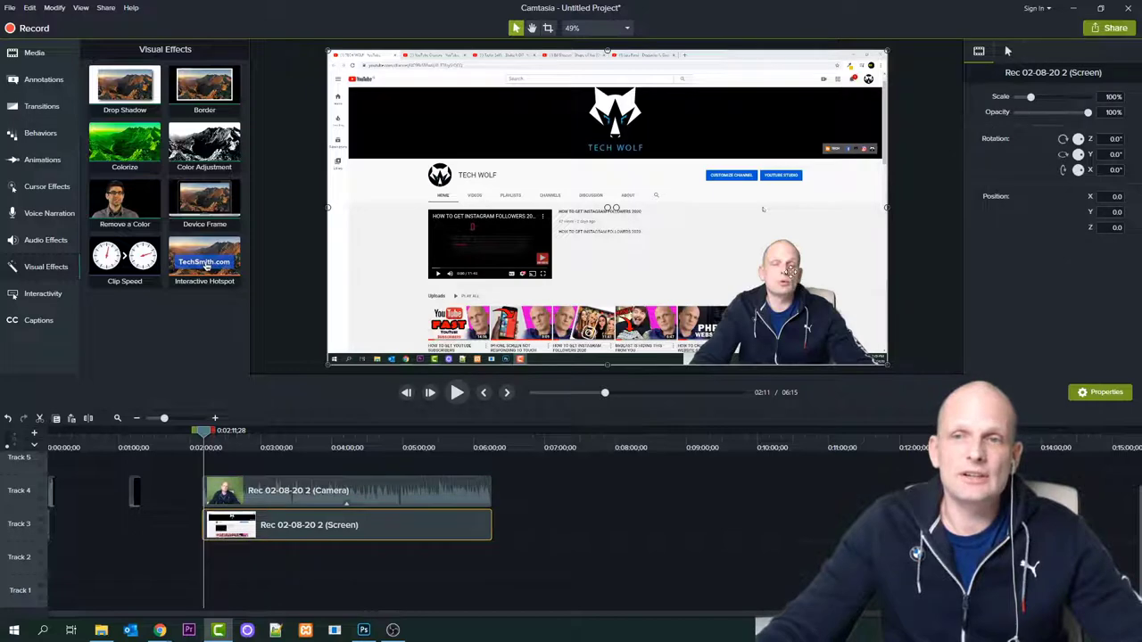
pyautogui.click(790, 270)
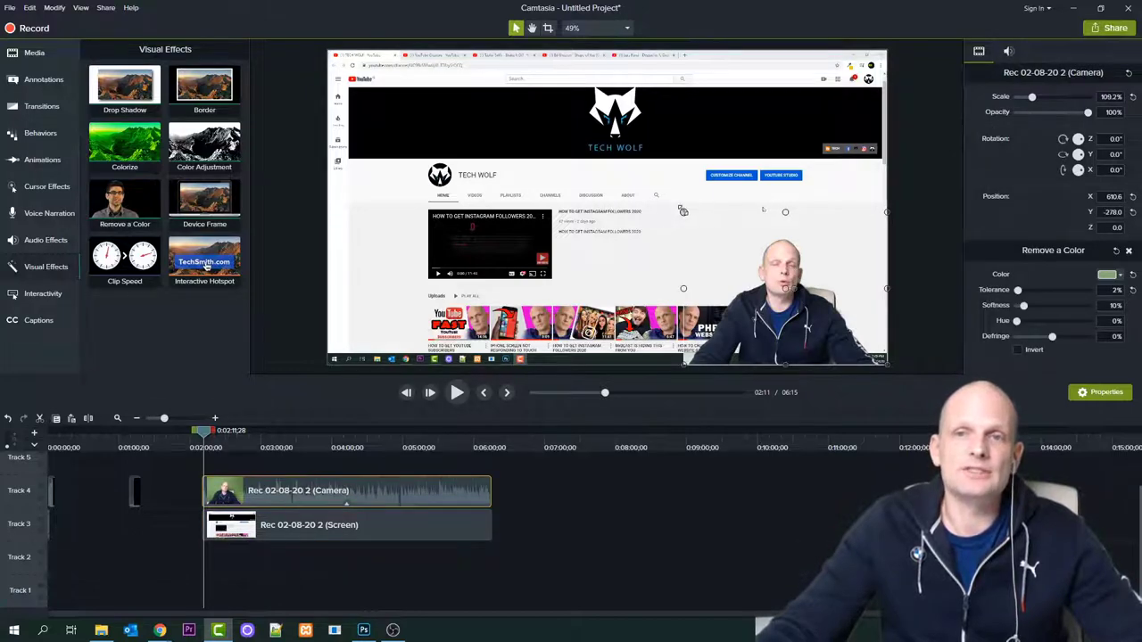
pyautogui.moveTo(683, 211); pyautogui.dragTo(727, 258)
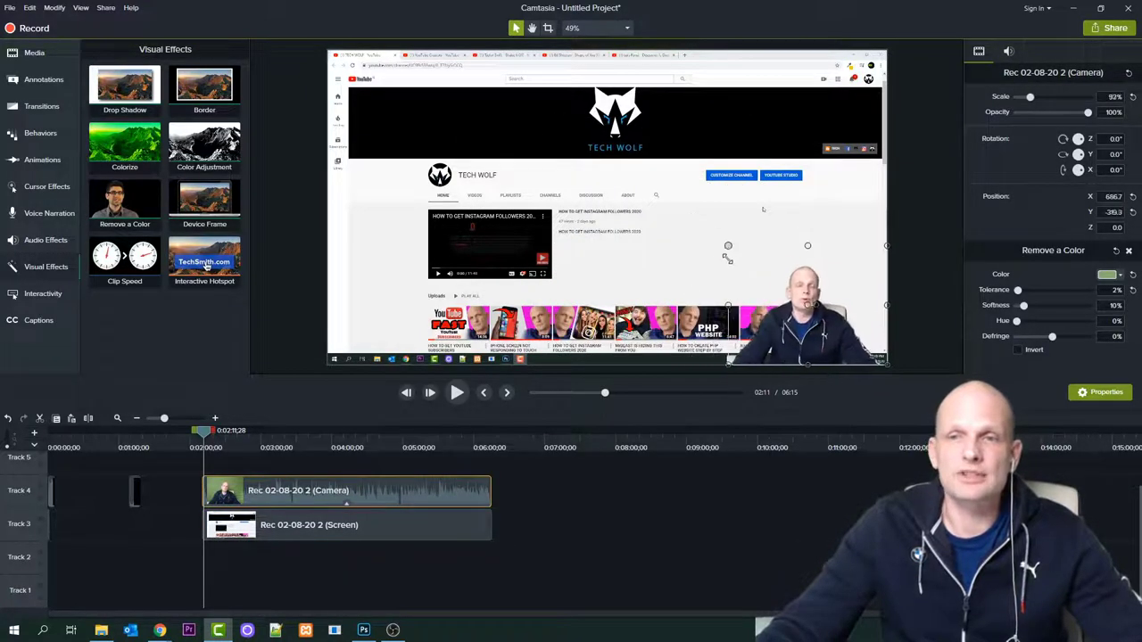
pyautogui.moveTo(777, 308); pyautogui.dragTo(812, 328)
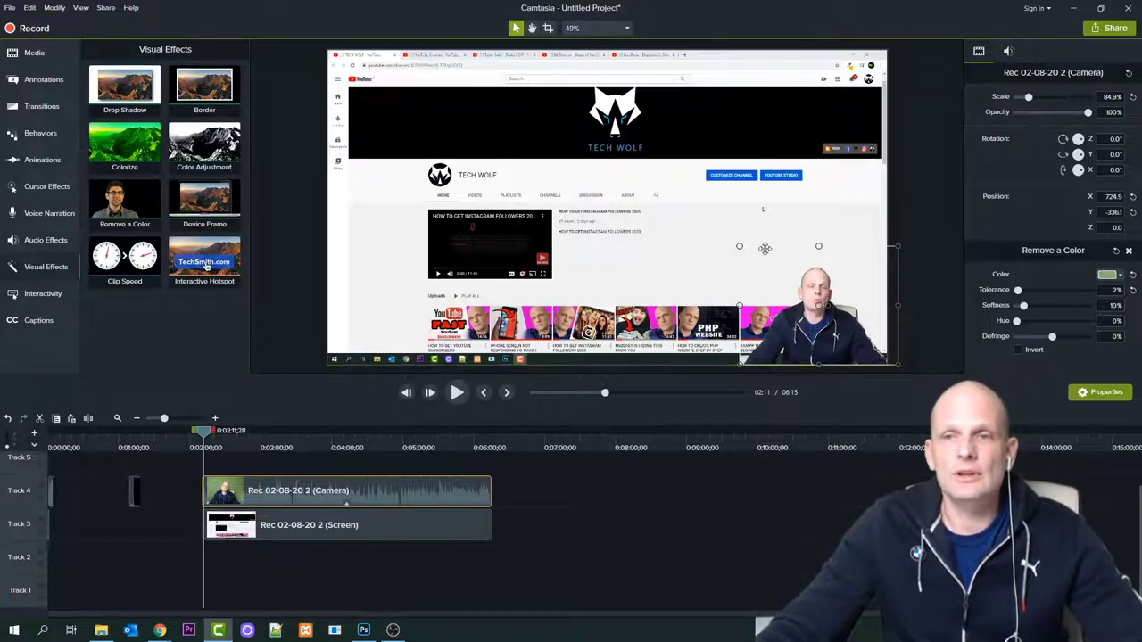
pyautogui.moveTo(741, 246); pyautogui.dragTo(702, 222)
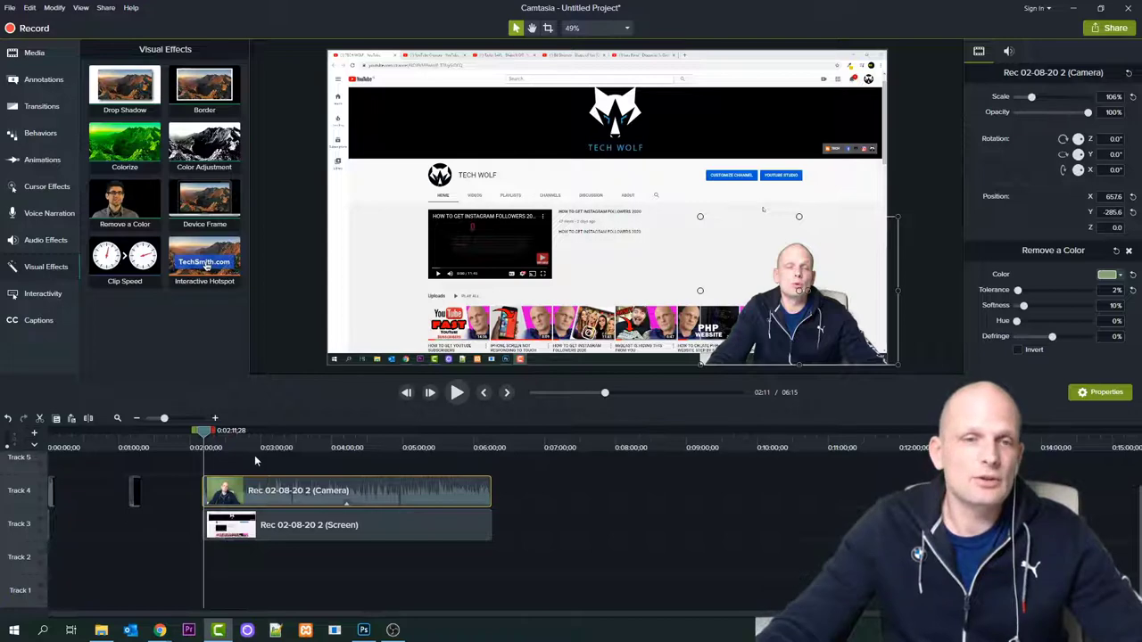
# Move the SCARED clip from Track 4 to Track 2, beyond the end of the recording at about 7:30
pyautogui.moveTo(264, 468); pyautogui.dragTo(297, 528)
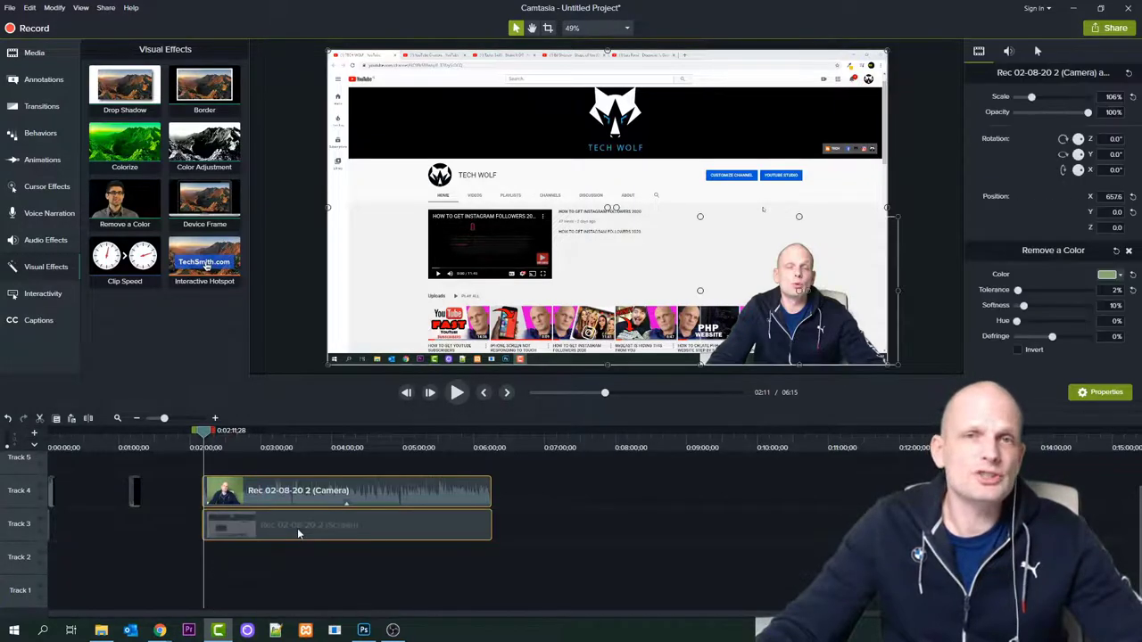
pyautogui.click(147, 535)
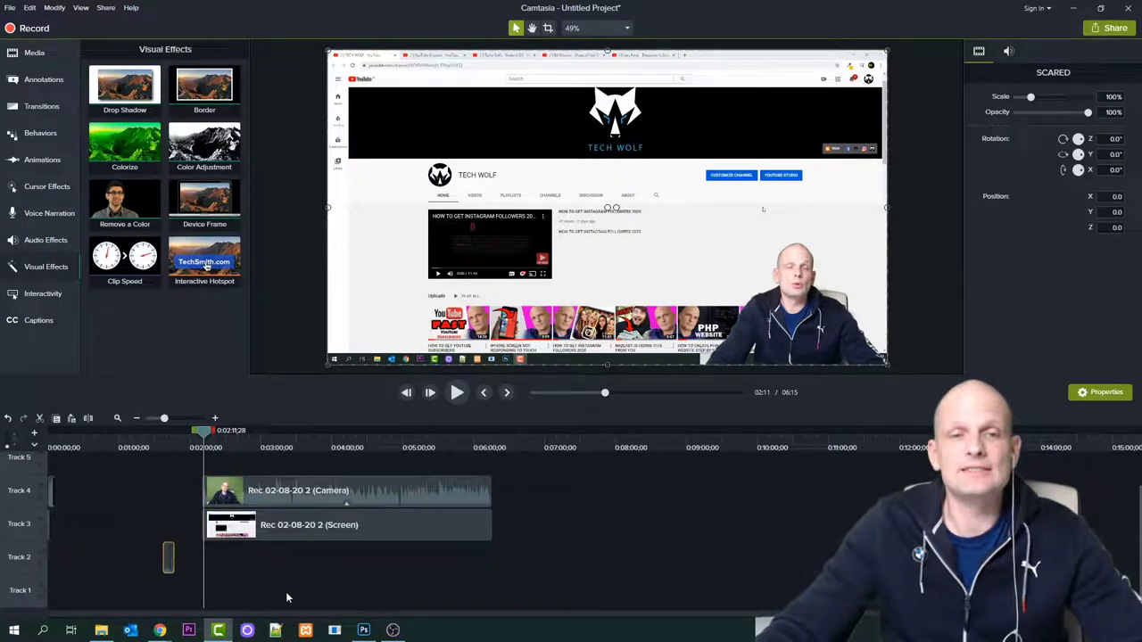
pyautogui.moveTo(505, 568); pyautogui.dragTo(586, 548)
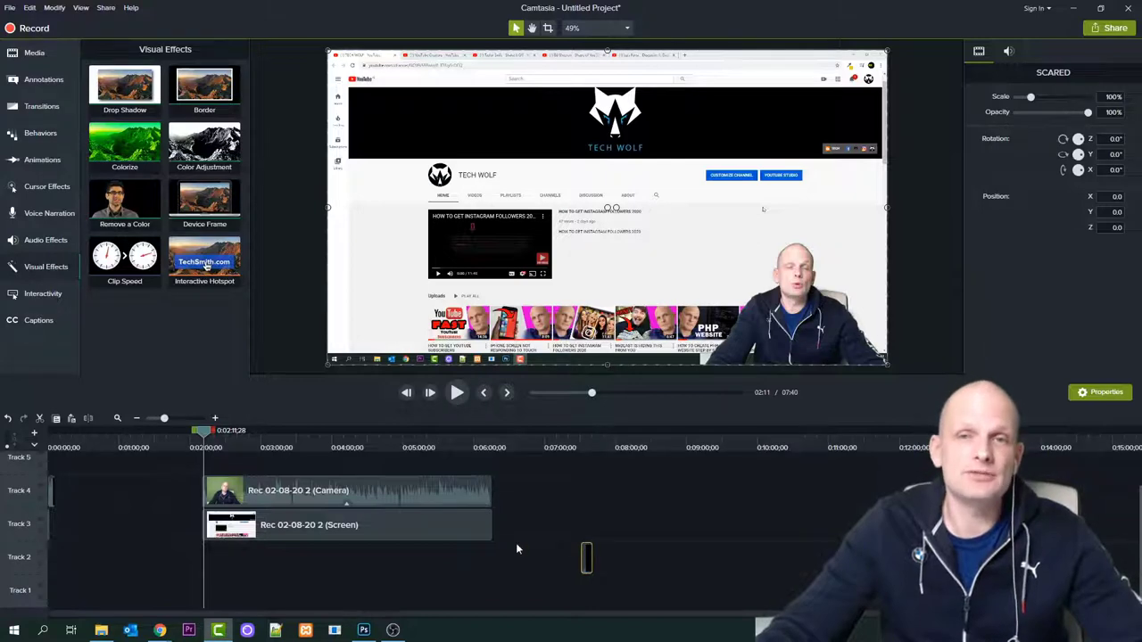
# Shift the camera and screen recording clips together to an earlier start at about 0:40 on Tracks 4 and 3
pyautogui.moveTo(370, 568); pyautogui.dragTo(374, 518)
pyautogui.moveTo(360, 534)
pyautogui.mouseDown()
pyautogui.moveTo(210, 526)
pyautogui.moveTo(357, 526)
pyautogui.mouseUp()
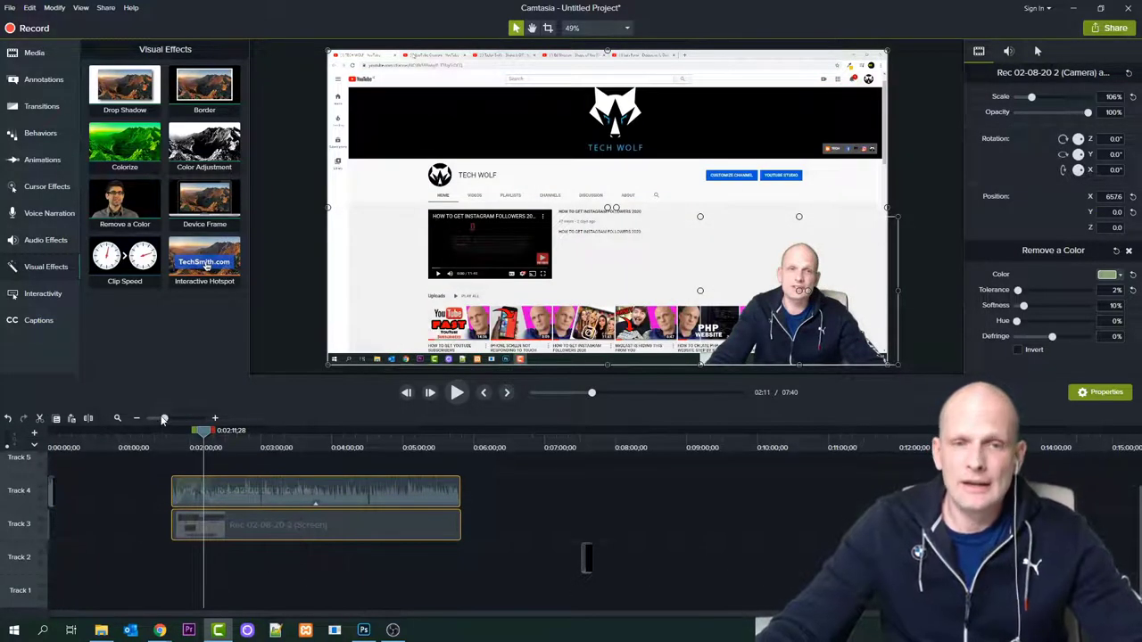
pyautogui.click(215, 418)
pyautogui.click(214, 419)
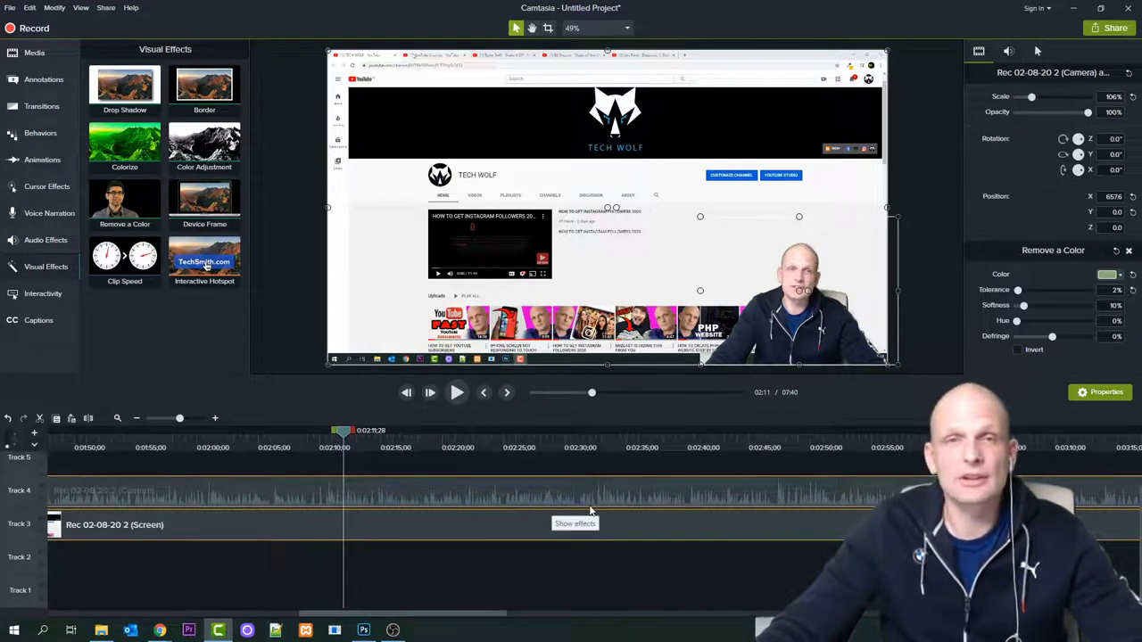
pyautogui.click(136, 419)
pyautogui.click(136, 418)
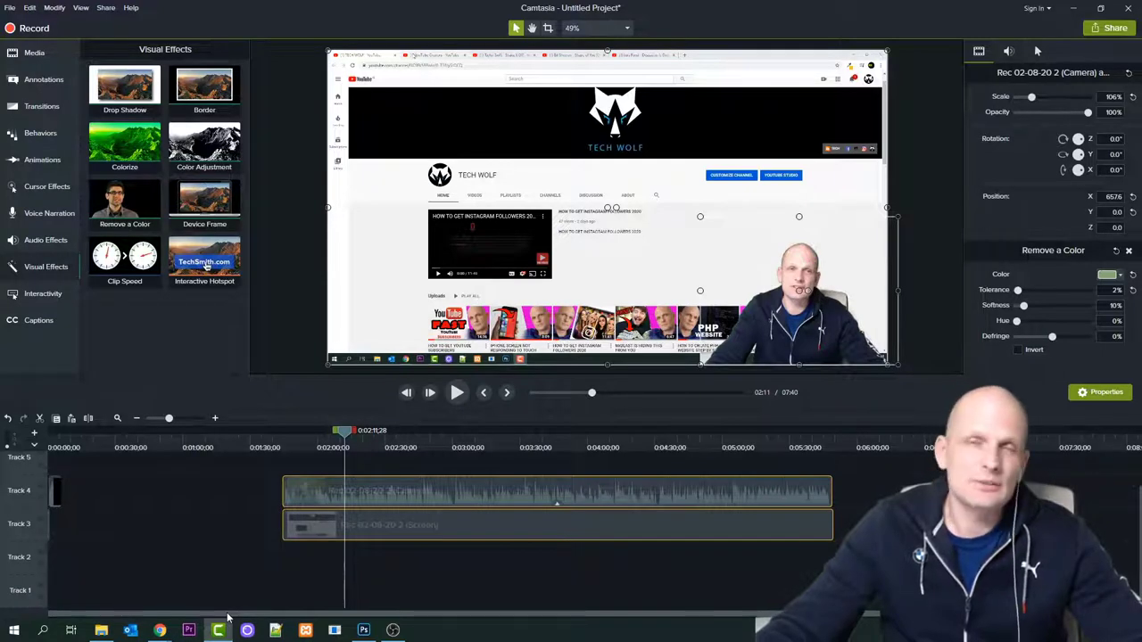
pyautogui.moveTo(227, 487); pyautogui.dragTo(180, 534)
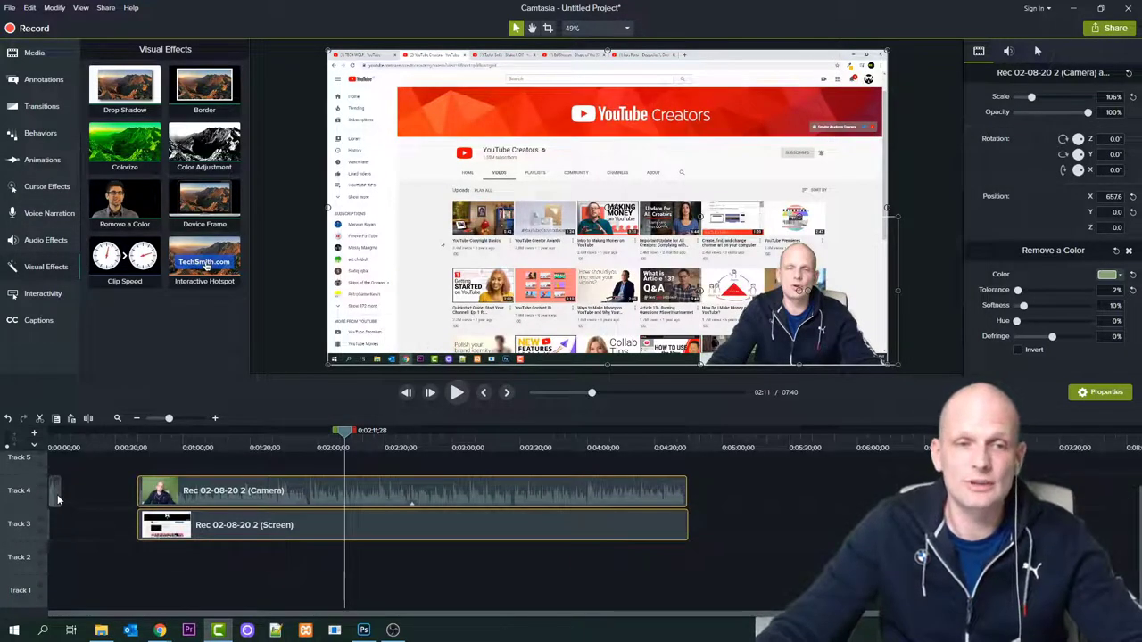
# Move the DISCLAIMER-TECHWOLF clip to about 0:25 on Track 4 and preview its frame at 0:27
pyautogui.moveTo(59, 496); pyautogui.dragTo(114, 502)
pyautogui.click(110, 454)
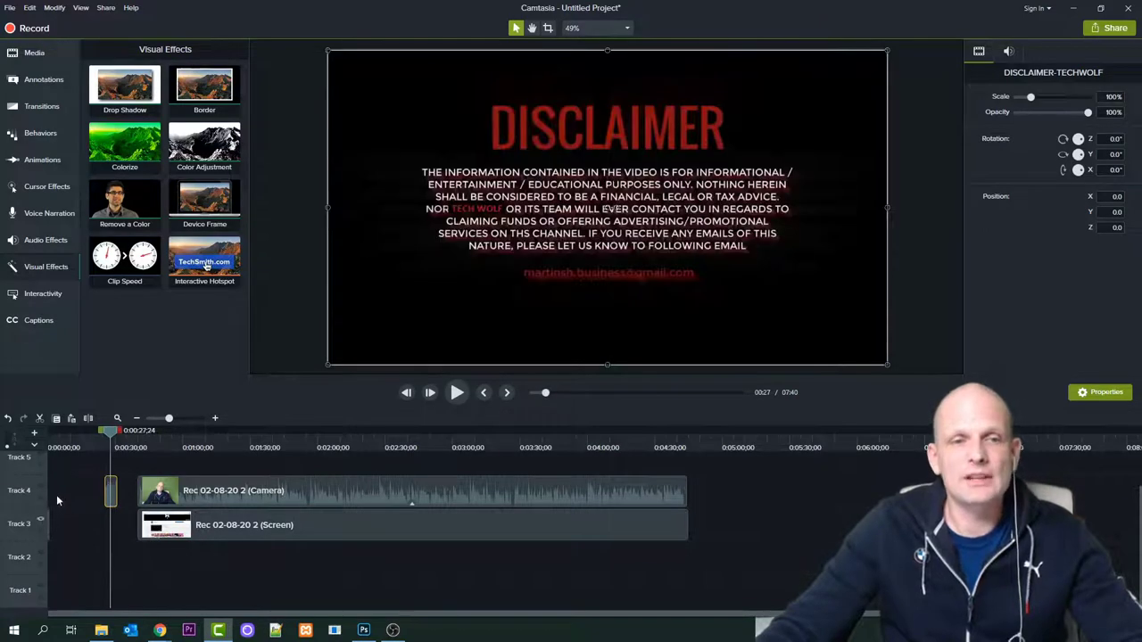
# Play back the Tech Wolf glitch intro on Track 3 several times from the start of the timeline
pyautogui.click(66, 439)
pyautogui.moveTo(66, 434); pyautogui.dragTo(36, 441)
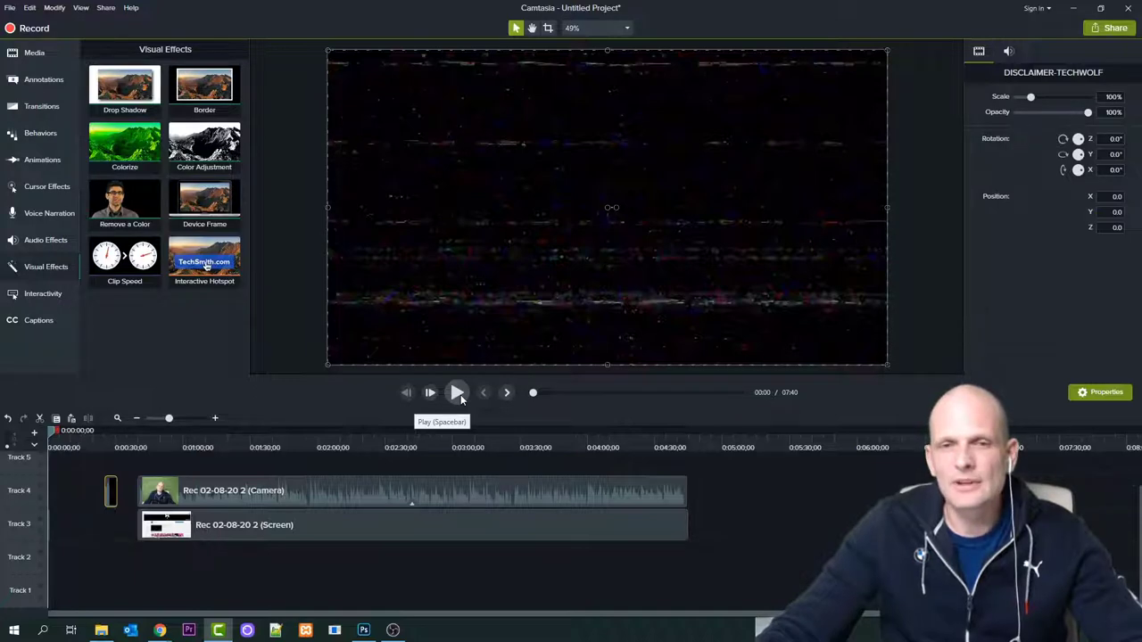
pyautogui.click(214, 419)
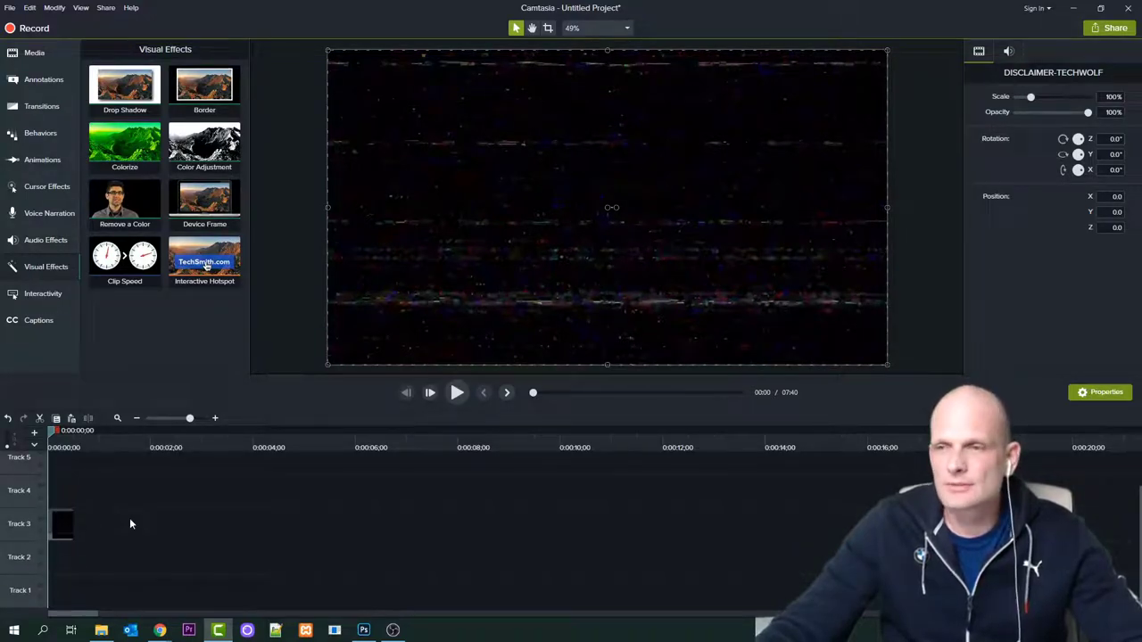
pyautogui.click(214, 419)
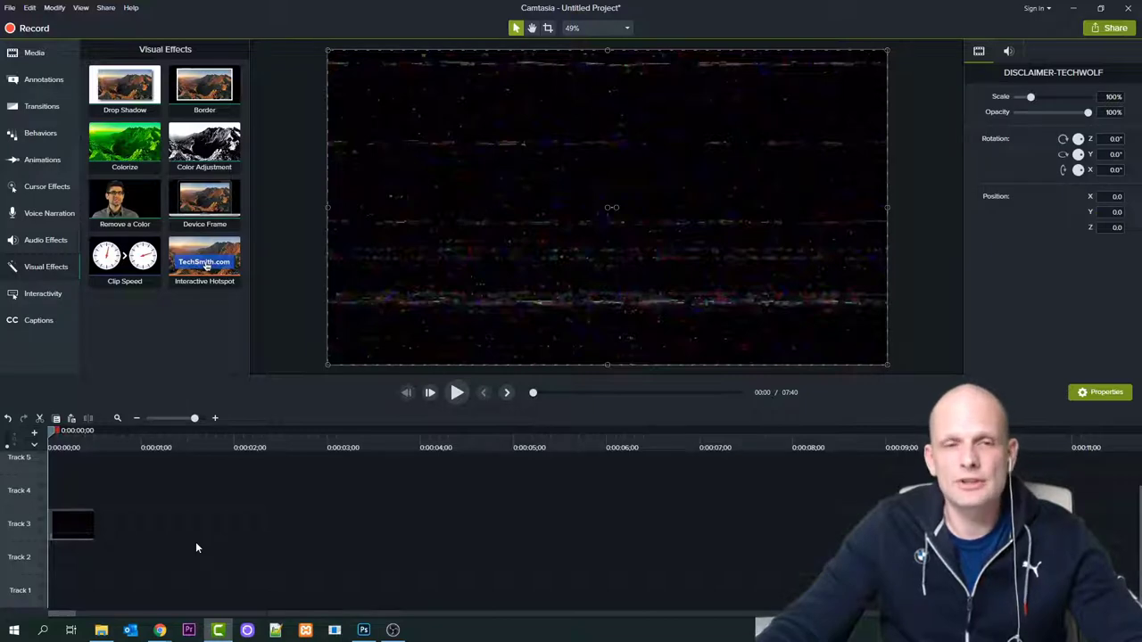
pyautogui.click(457, 393)
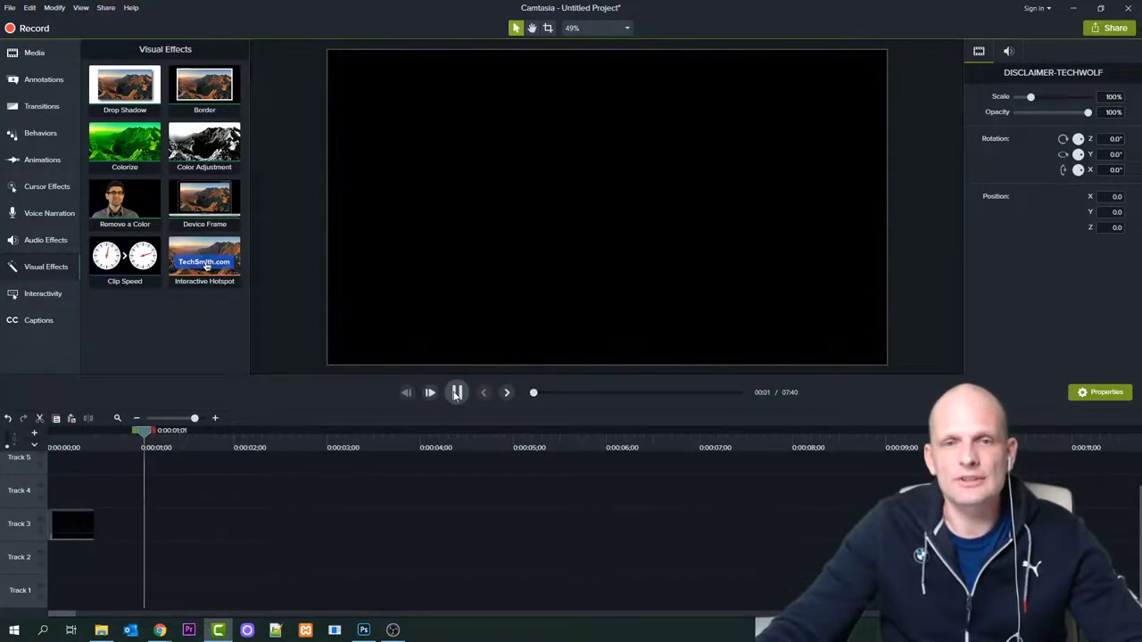
pyautogui.moveTo(112, 438); pyautogui.dragTo(2, 456)
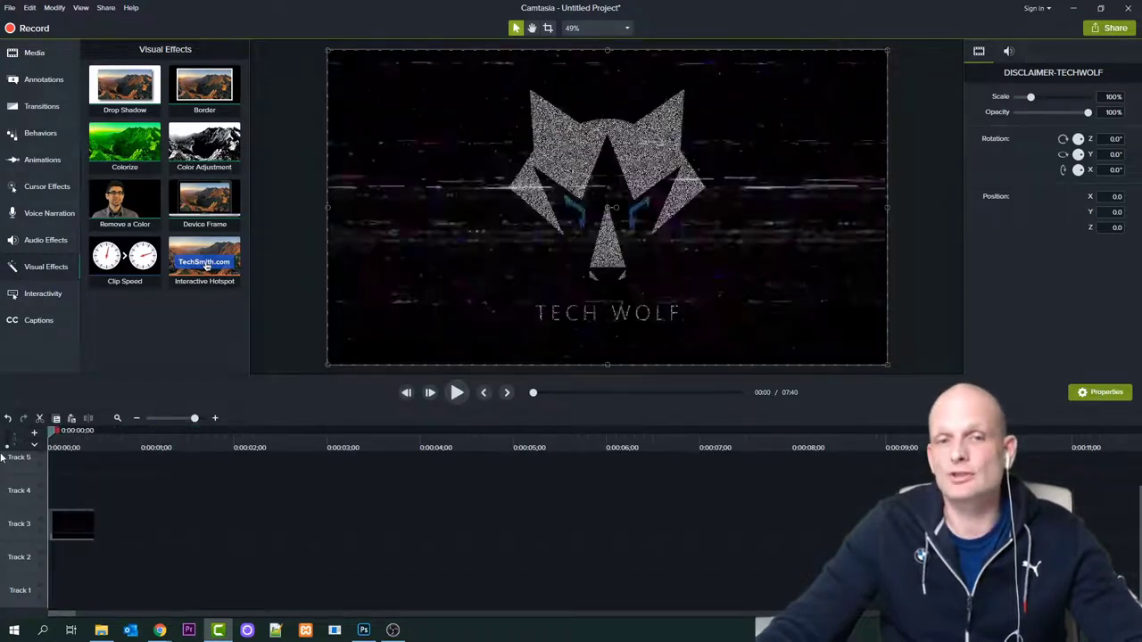
pyautogui.click(457, 393)
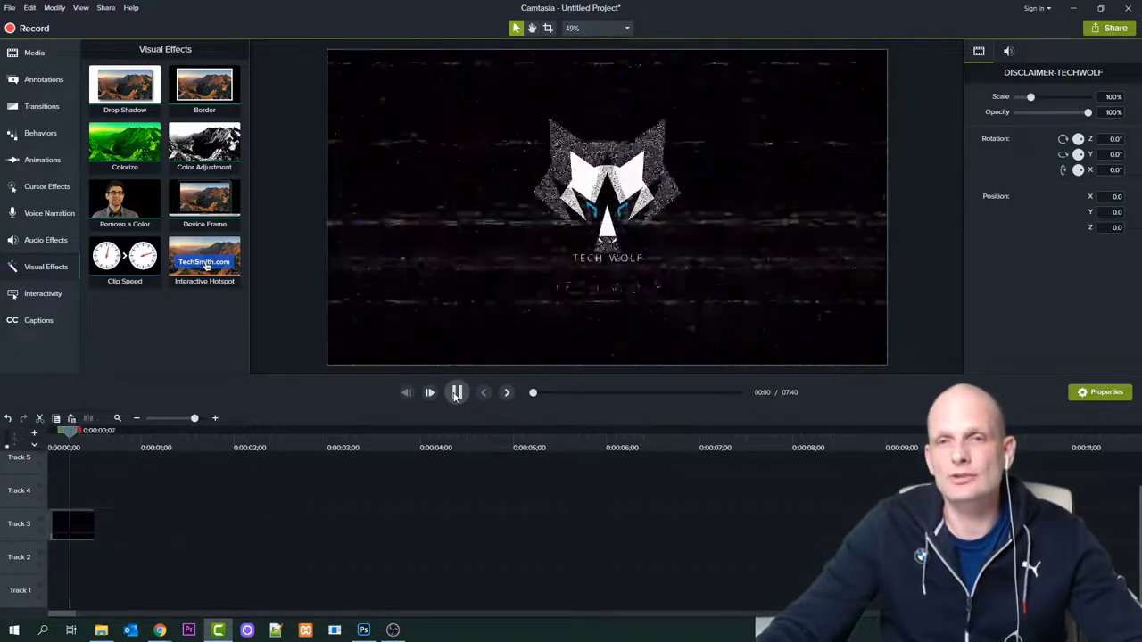
pyautogui.moveTo(94, 446); pyautogui.dragTo(26, 446)
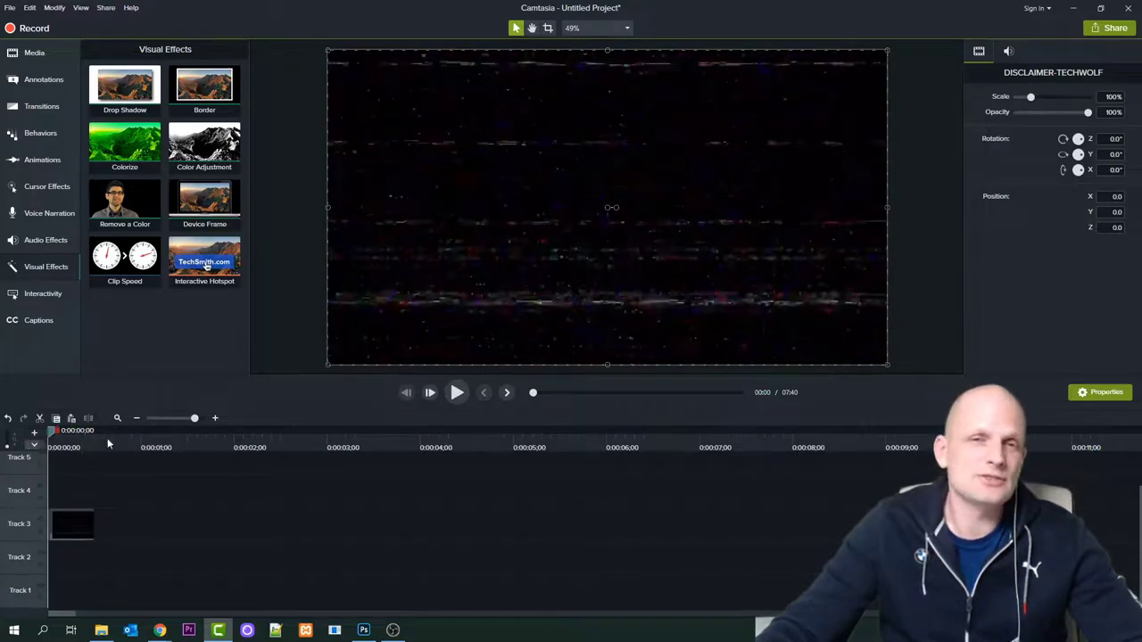
pyautogui.click(457, 393)
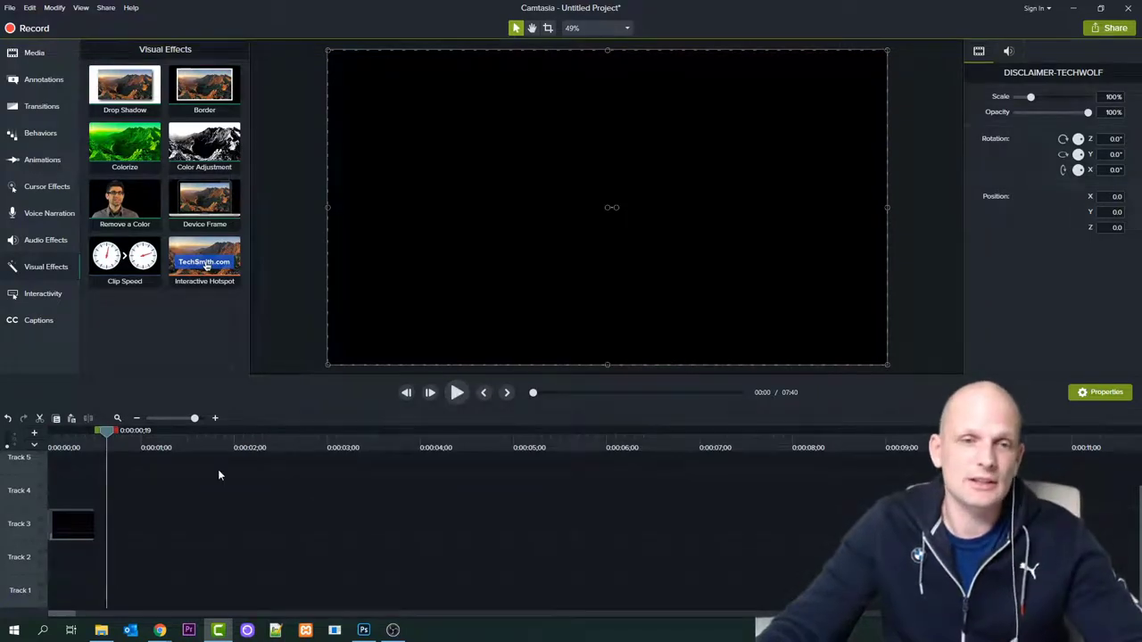
# Place the DISCLAIMER-TECHWOLF clip on Track 3 directly after the glitch intro
pyautogui.click(118, 419)
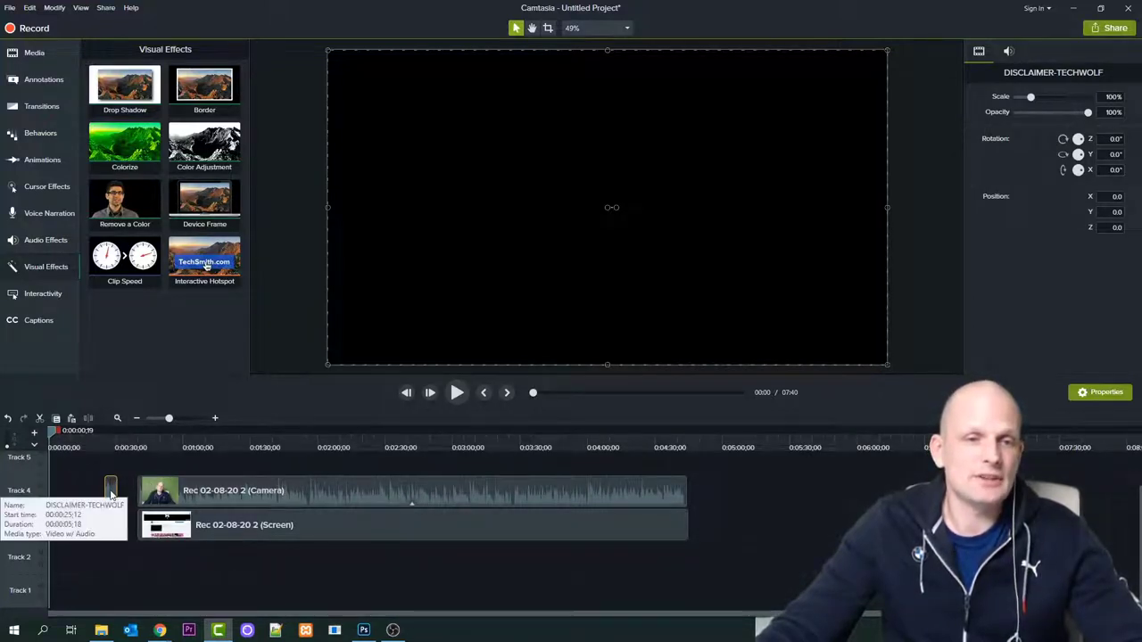
pyautogui.moveTo(114, 492); pyautogui.dragTo(57, 527)
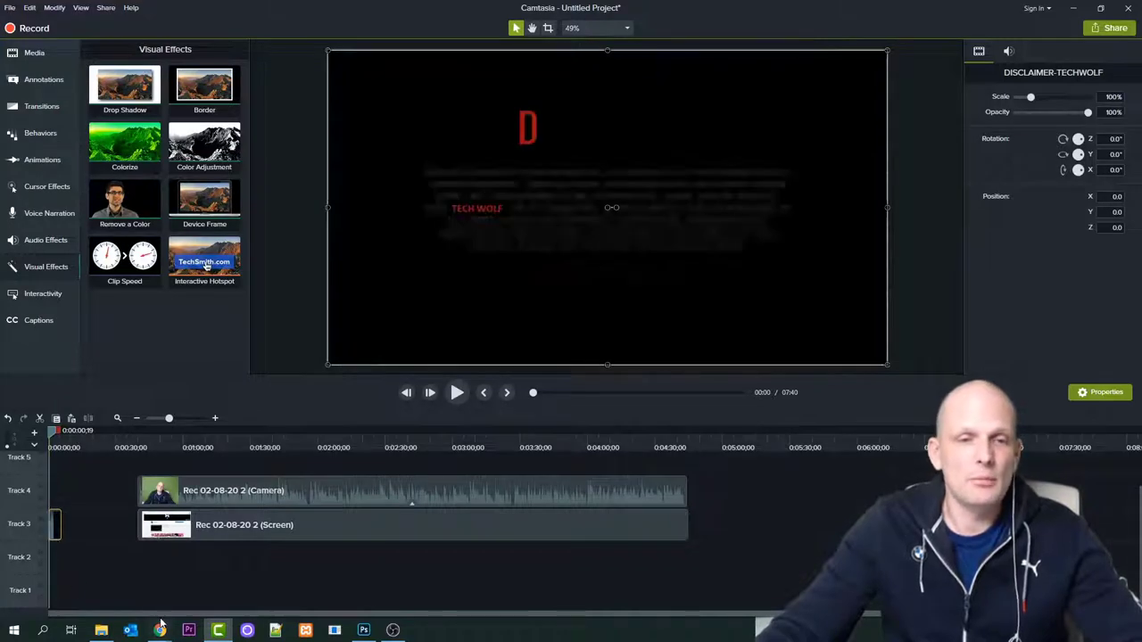
pyautogui.click(215, 419)
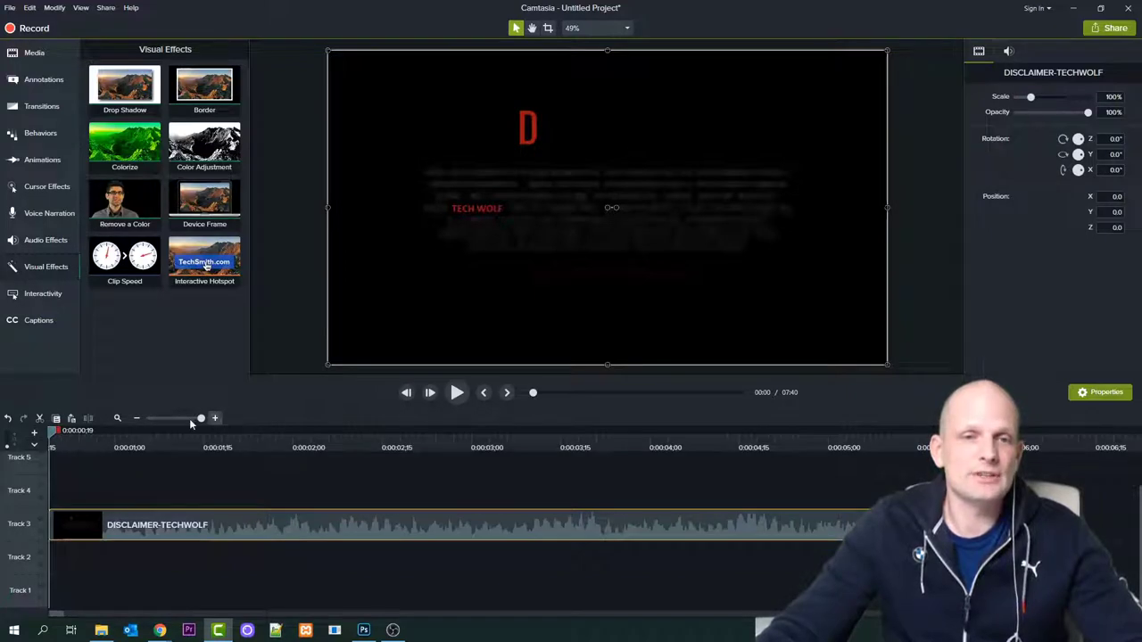
pyautogui.click(137, 418)
pyautogui.click(136, 419)
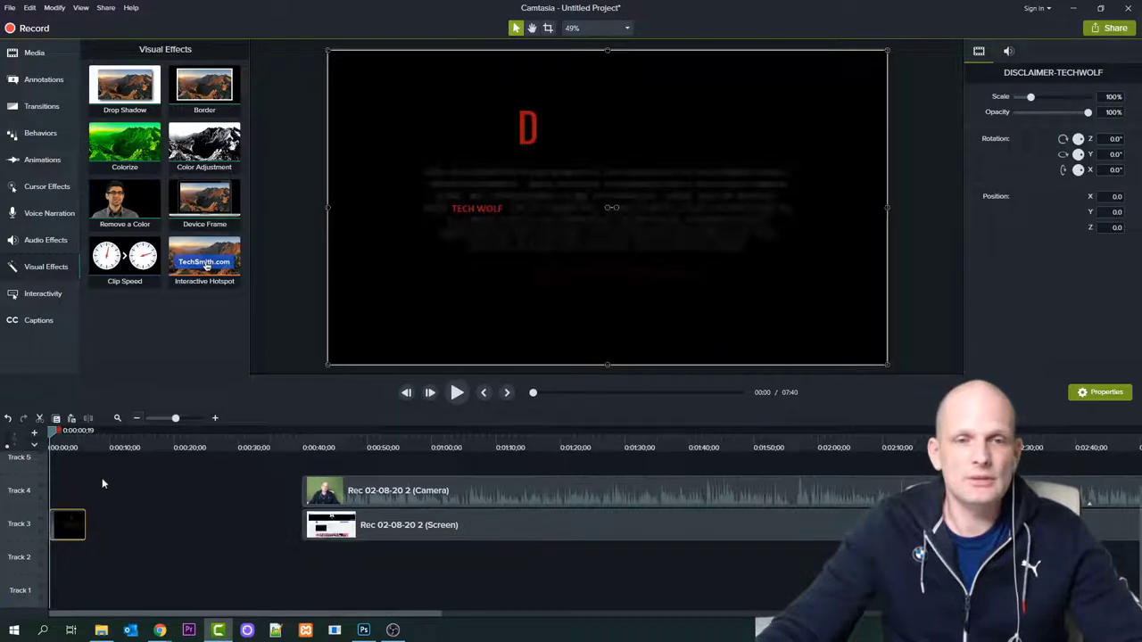
# Move the DISCLAIMER-TECHWOLF clip to about 0:08 on Track 3 and select the glitch intro at the start of the timeline
pyautogui.moveTo(70, 525); pyautogui.dragTo(120, 525)
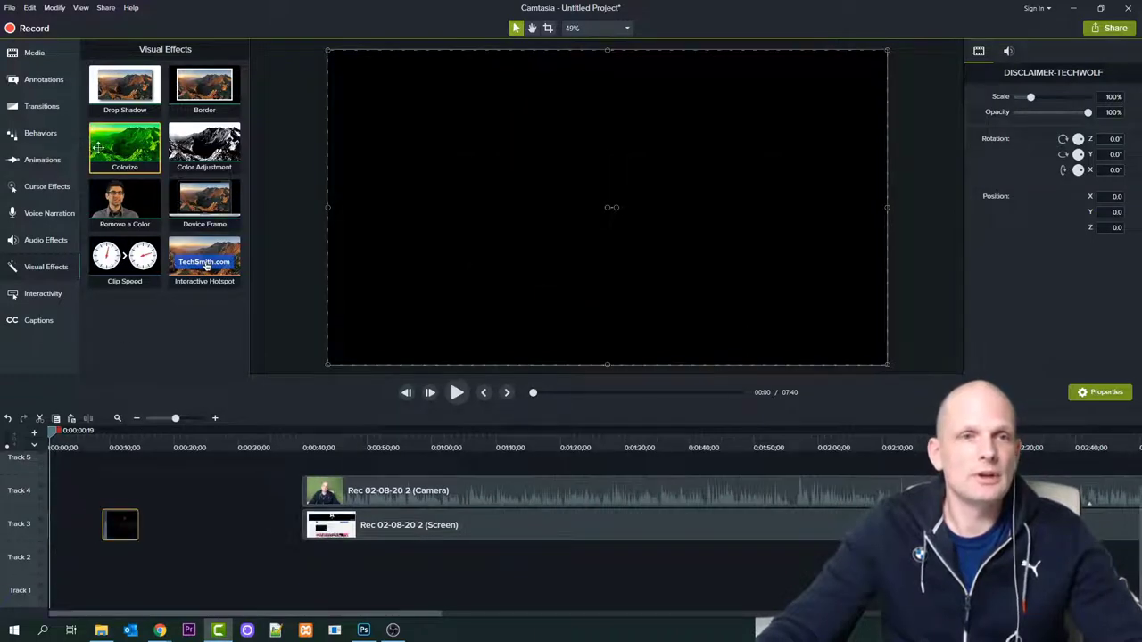
pyautogui.click(44, 53)
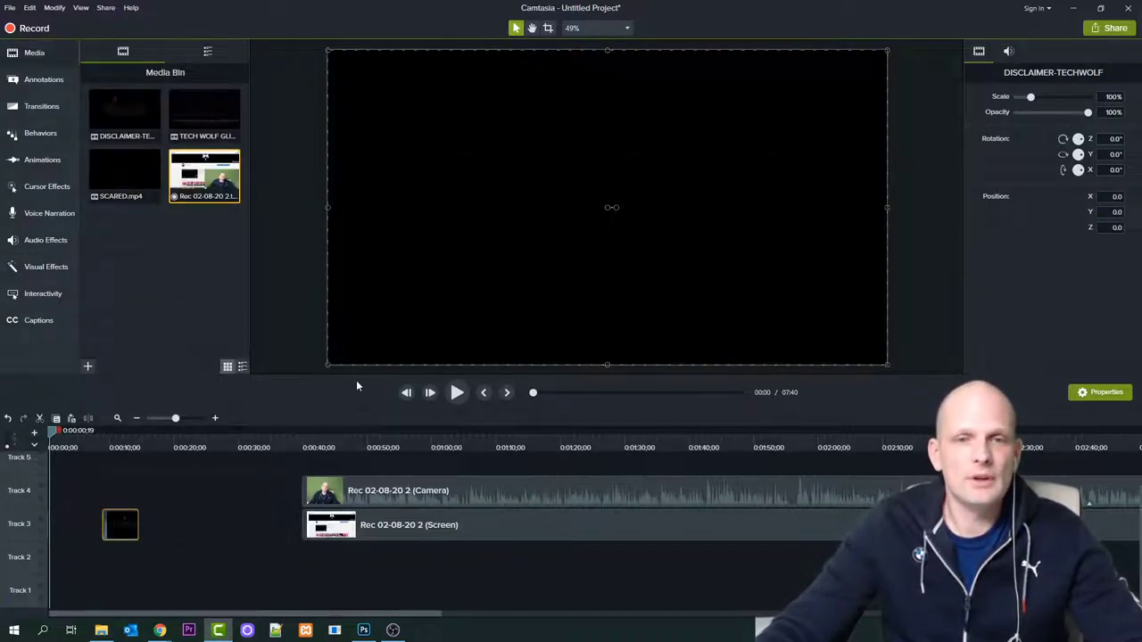
pyautogui.click(455, 394)
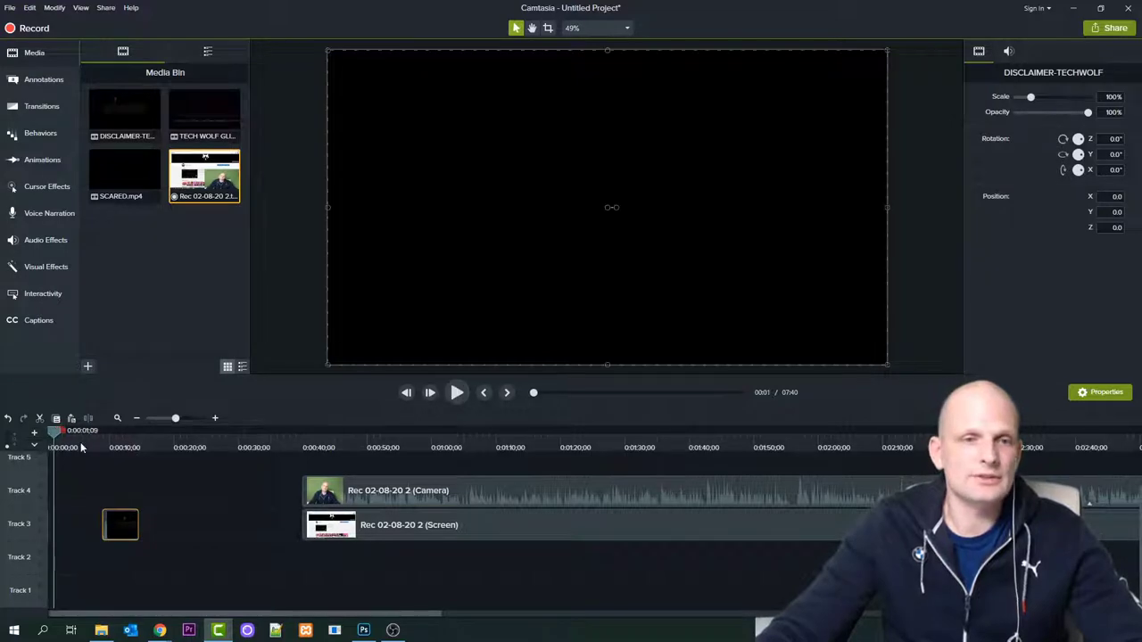
pyautogui.moveTo(56, 434); pyautogui.dragTo(3, 445)
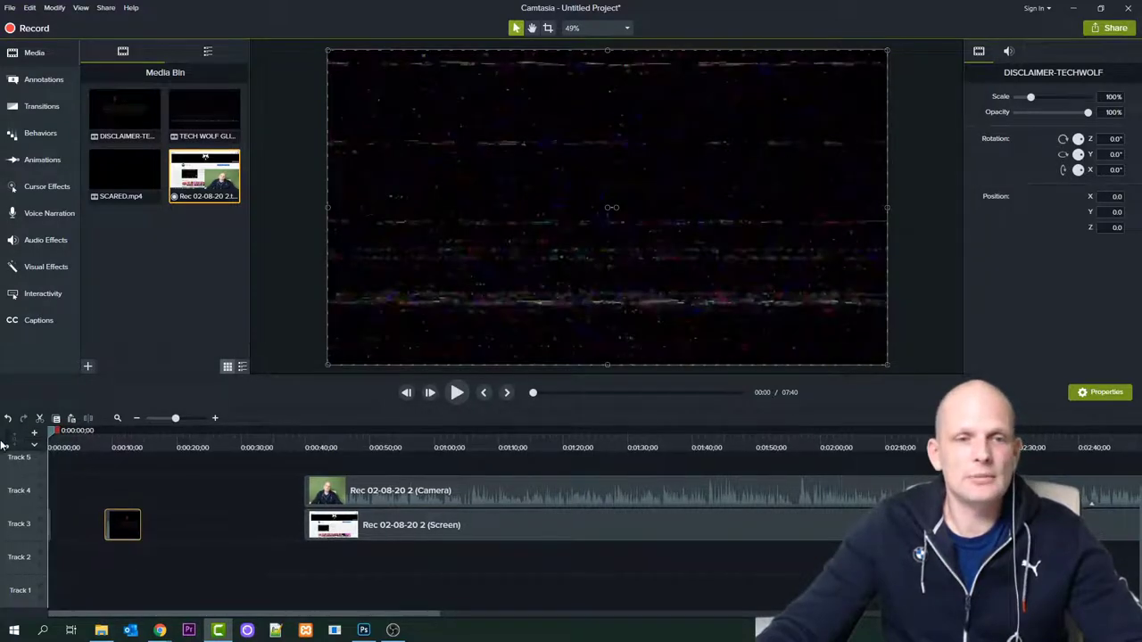
pyautogui.click(49, 523)
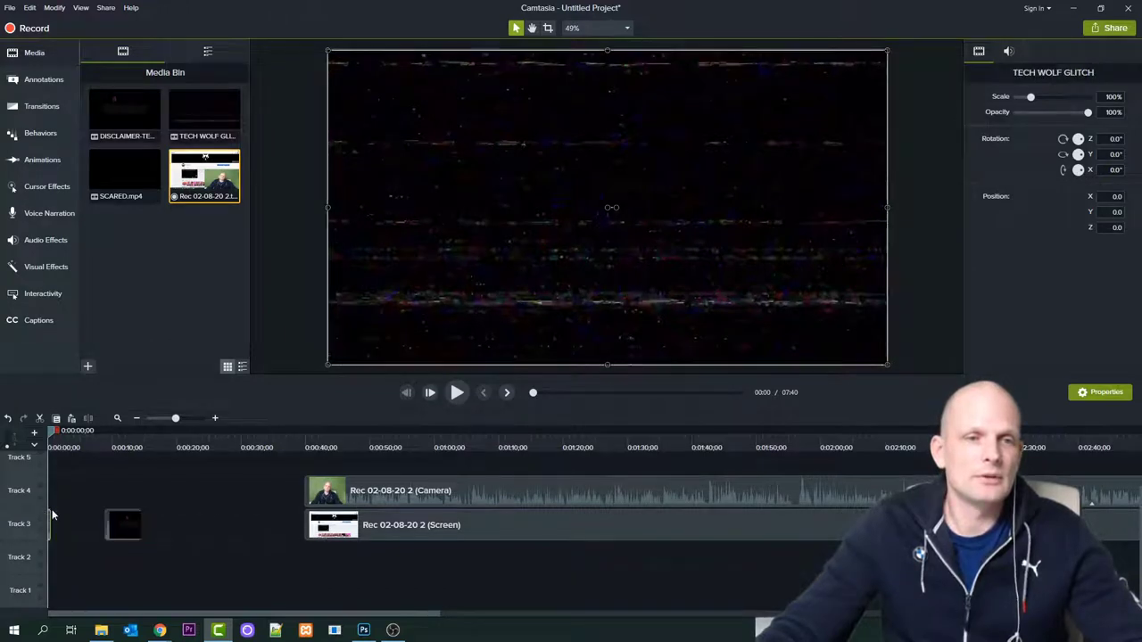
# Move the camera and screen recording clips to about 0:06, directly after the disclaimer, and play the sequence from the timeline start
pyautogui.moveTo(264, 478); pyautogui.dragTo(250, 530)
pyautogui.moveTo(199, 536); pyautogui.dragTo(118, 527)
pyautogui.click(75, 473)
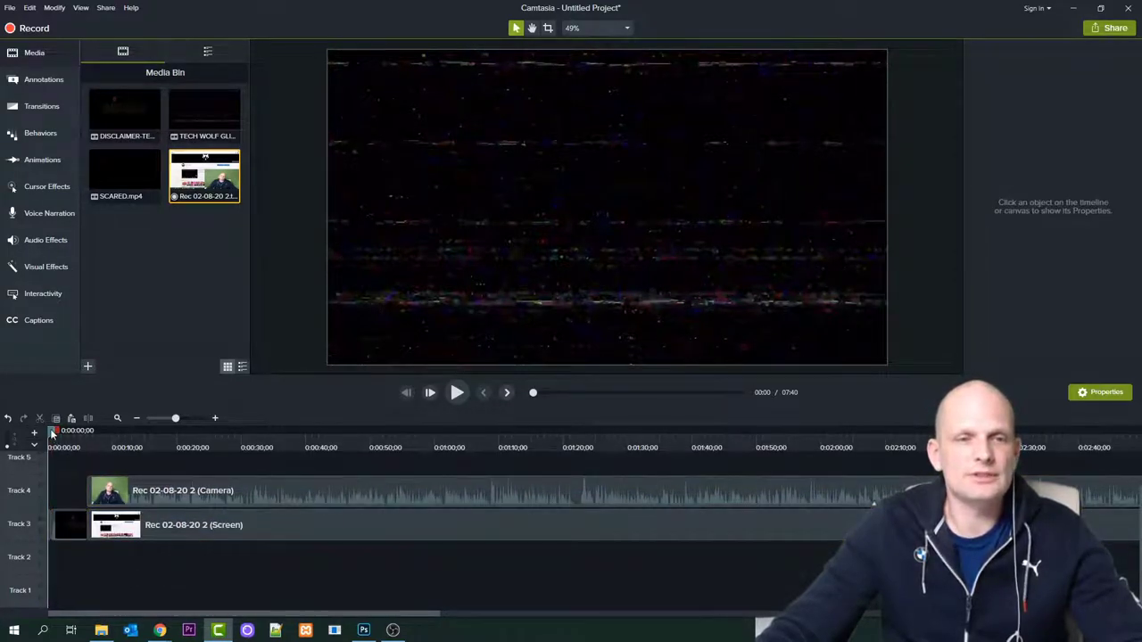
pyautogui.click(454, 393)
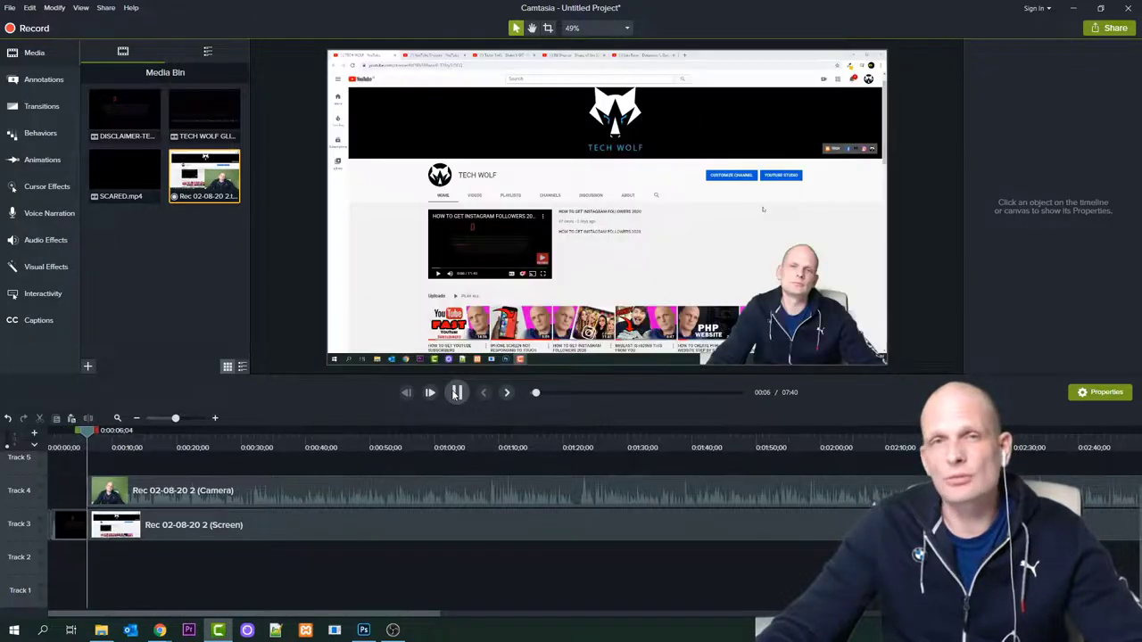
pyautogui.press('space')
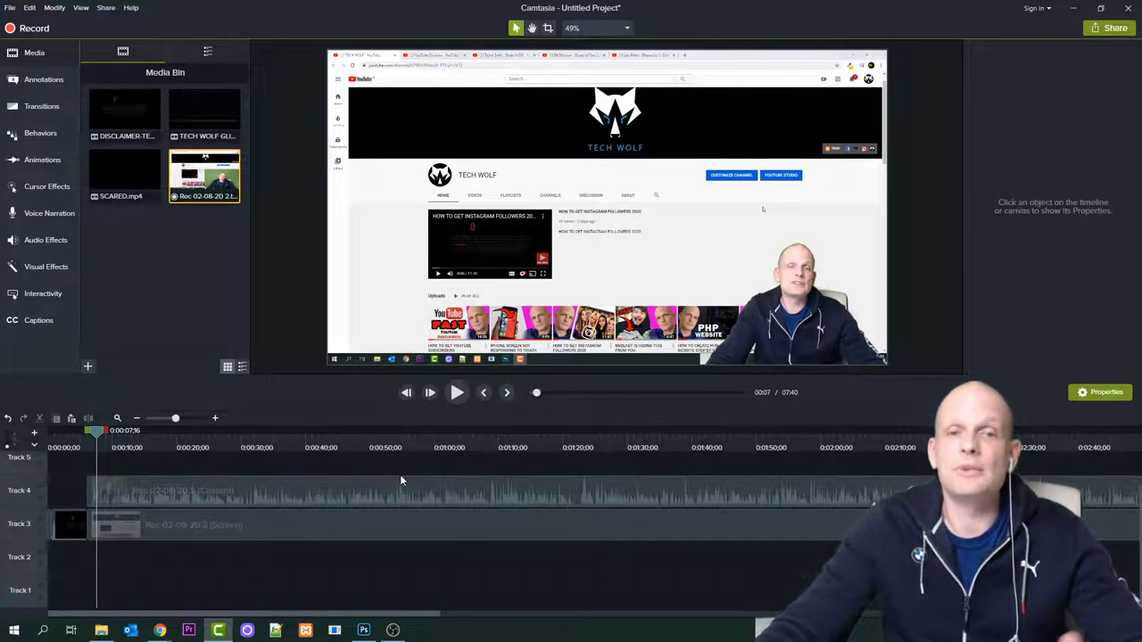
# Delete the silent opening of the camera and screen clips, from 0:06;03 to about 0:07;04
pyautogui.click(216, 418)
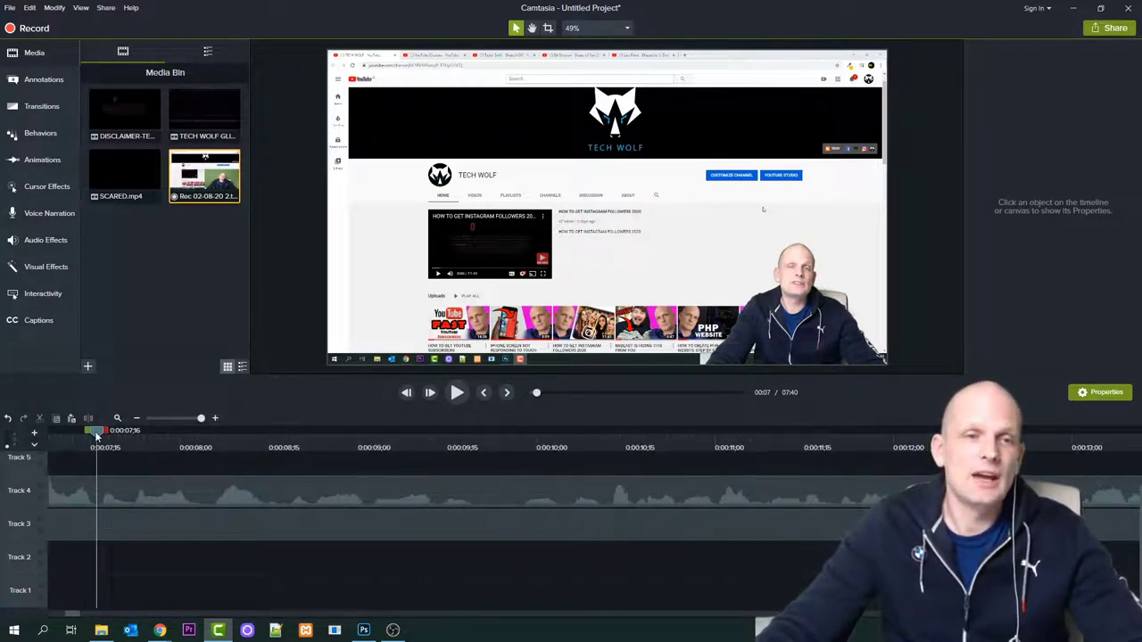
pyautogui.moveTo(103, 434); pyautogui.dragTo(41, 435)
pyautogui.moveTo(23, 482); pyautogui.dragTo(438, 498)
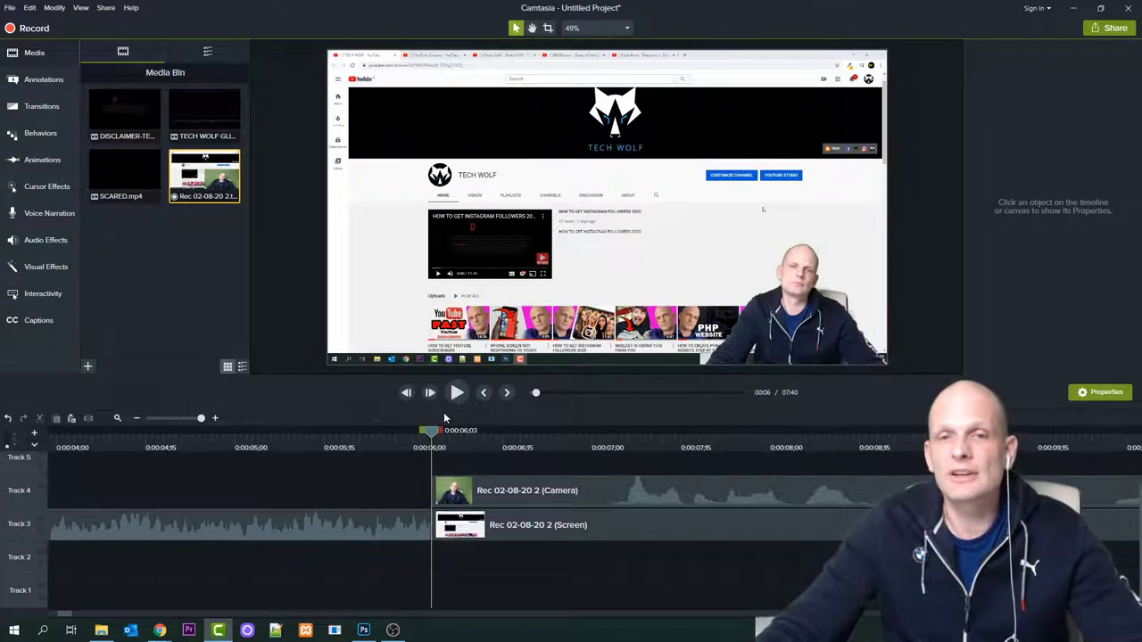
pyautogui.click(456, 393)
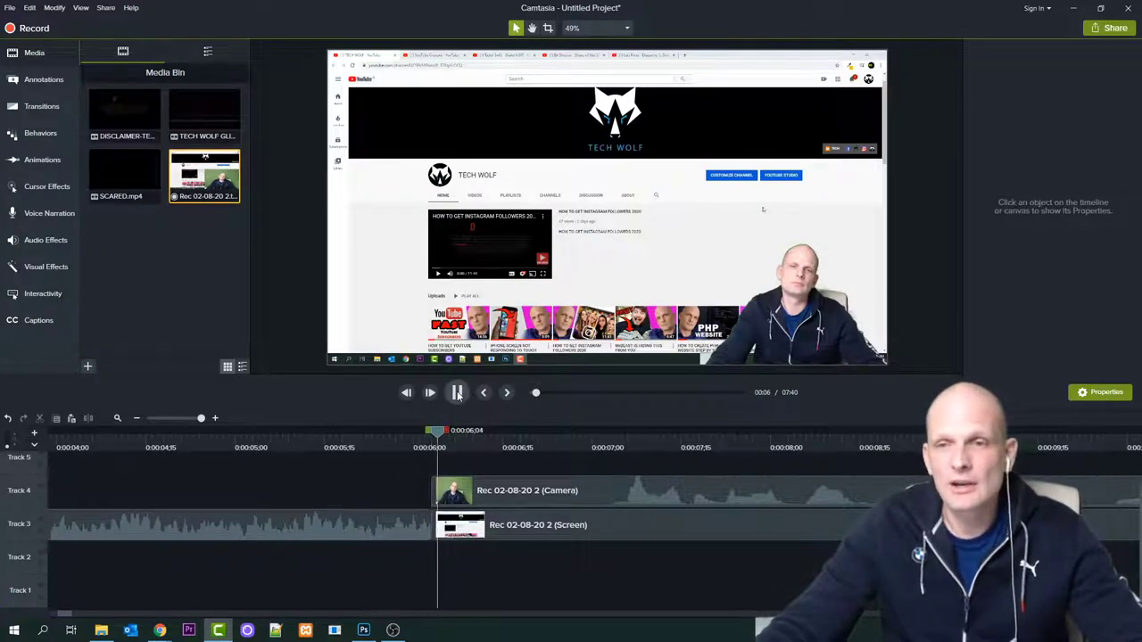
pyautogui.press('space')
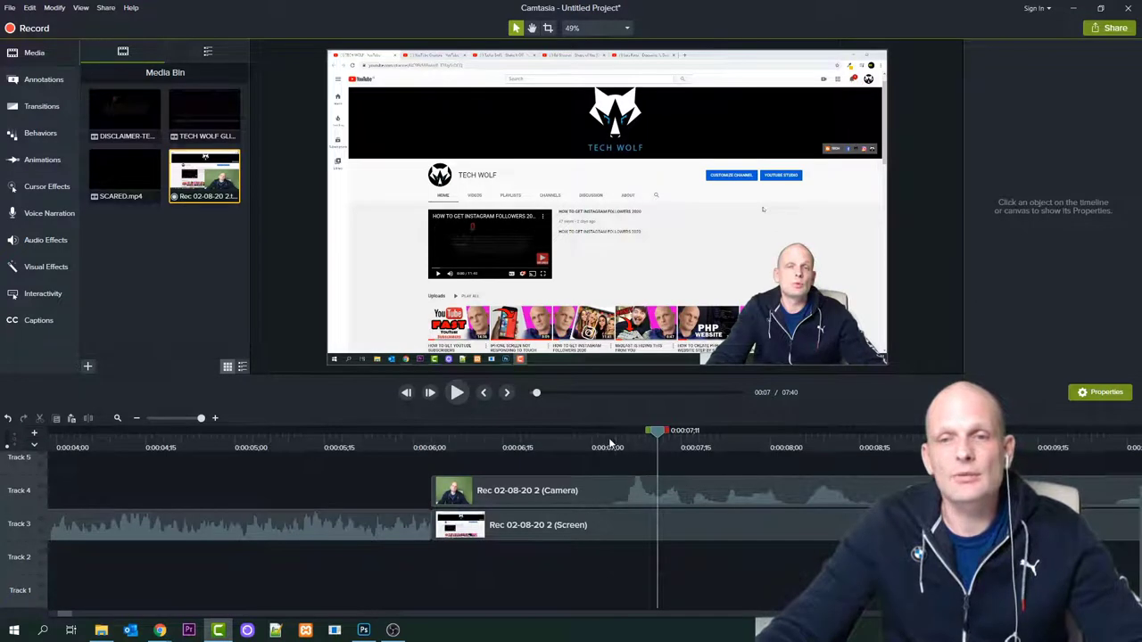
pyautogui.click(610, 444)
pyautogui.moveTo(611, 433); pyautogui.dragTo(421, 458)
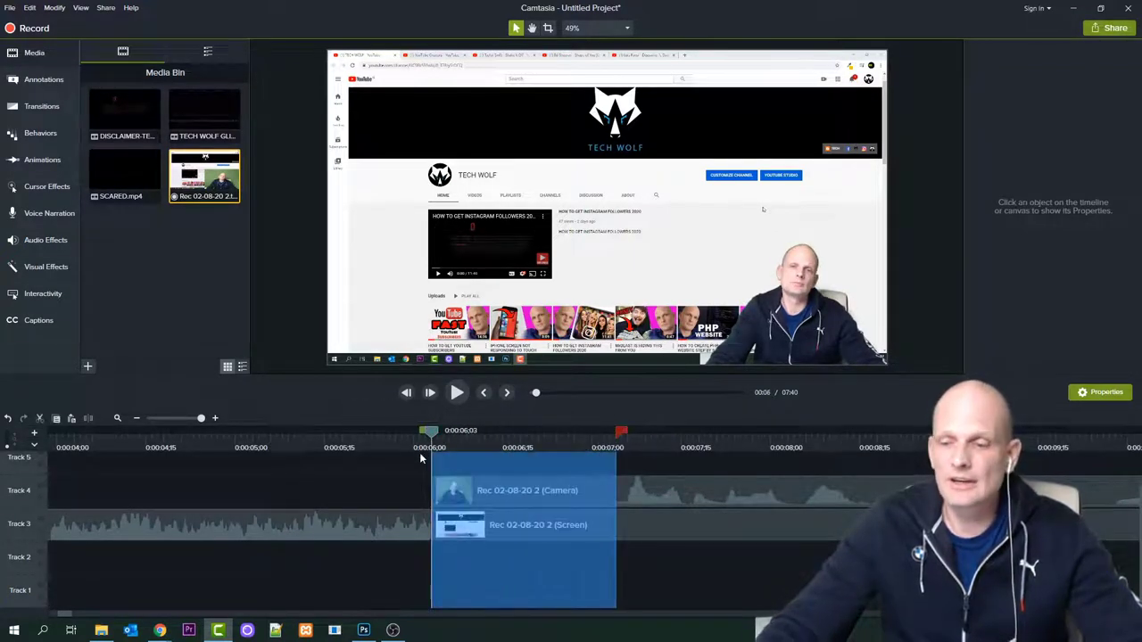
pyautogui.press('Delete')
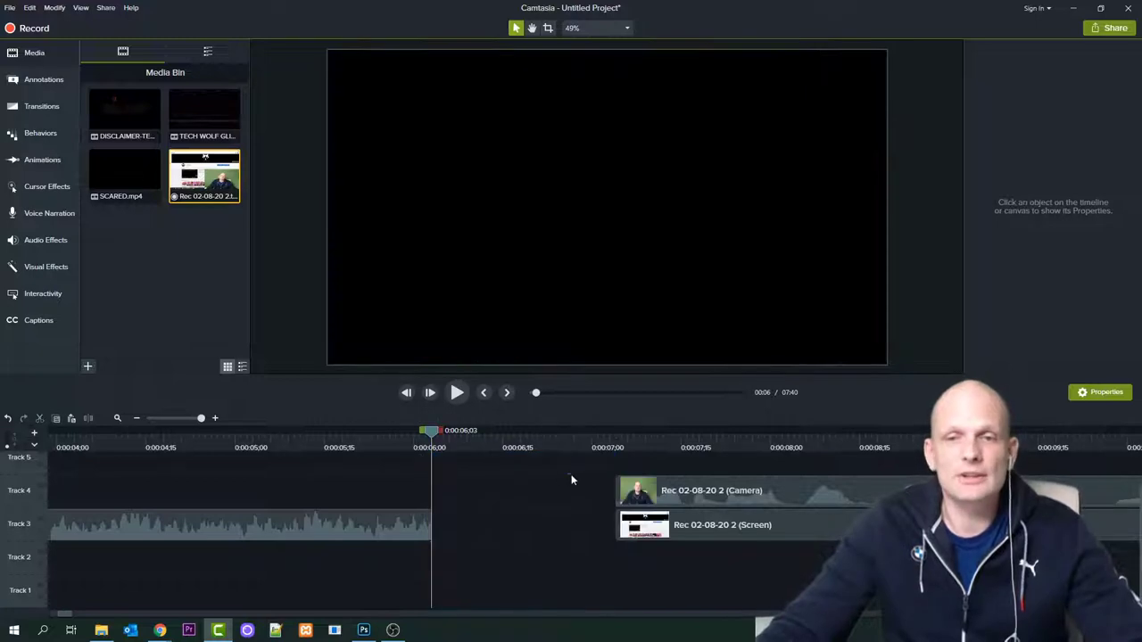
# Close the gap by moving both recording clips back to 0:06;03, and play back the new opening
pyautogui.moveTo(709, 529); pyautogui.dragTo(512, 532)
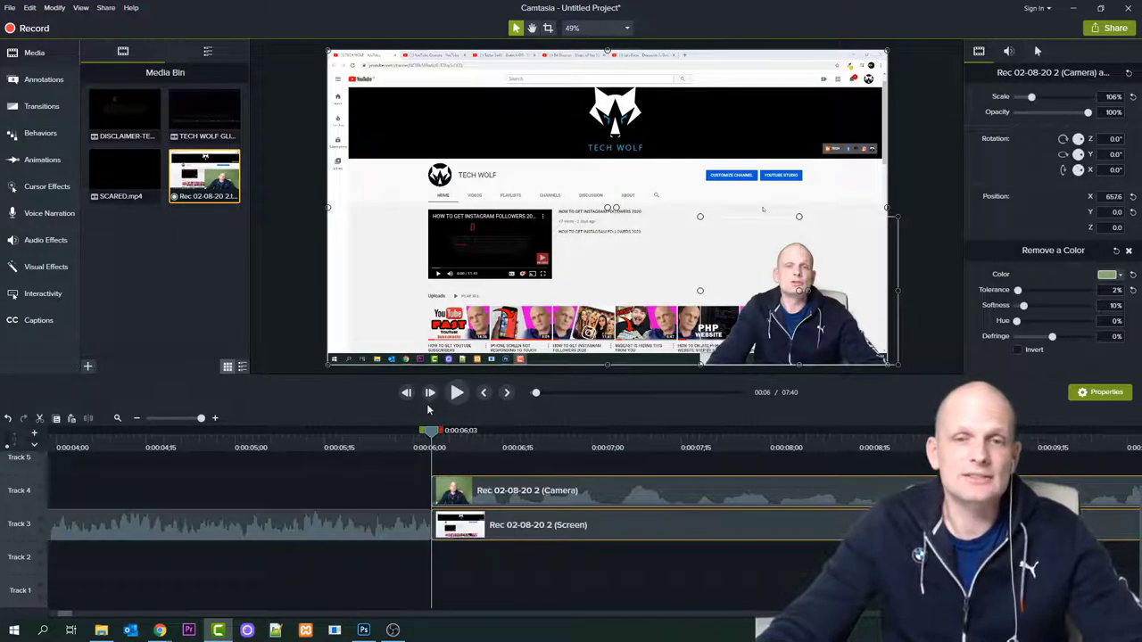
pyautogui.click(346, 446)
pyautogui.click(456, 393)
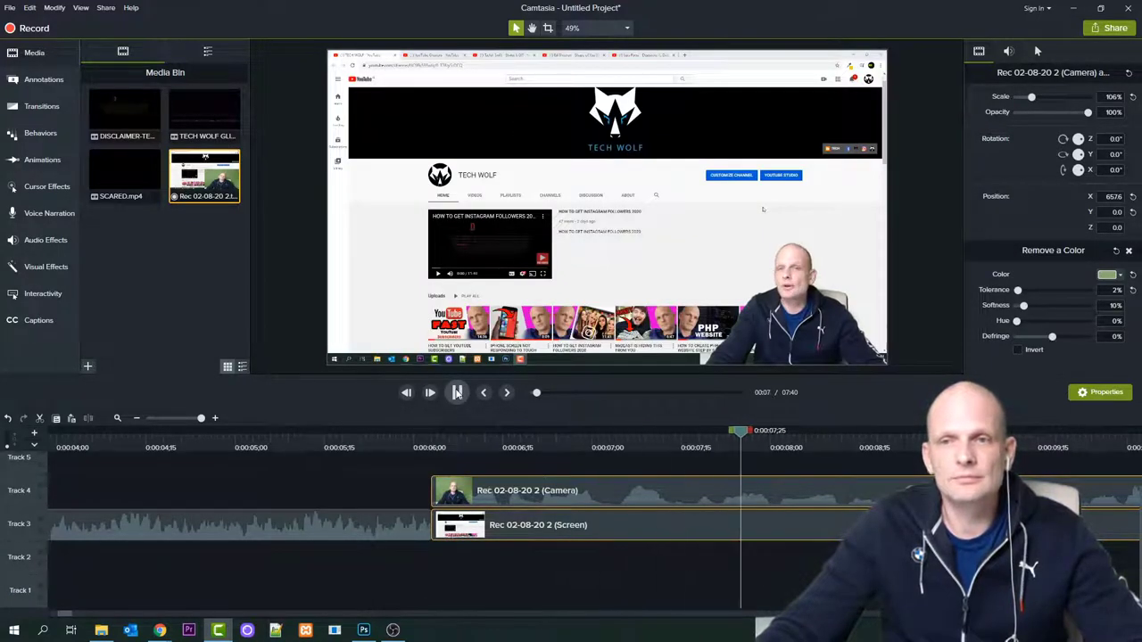
pyautogui.click(457, 393)
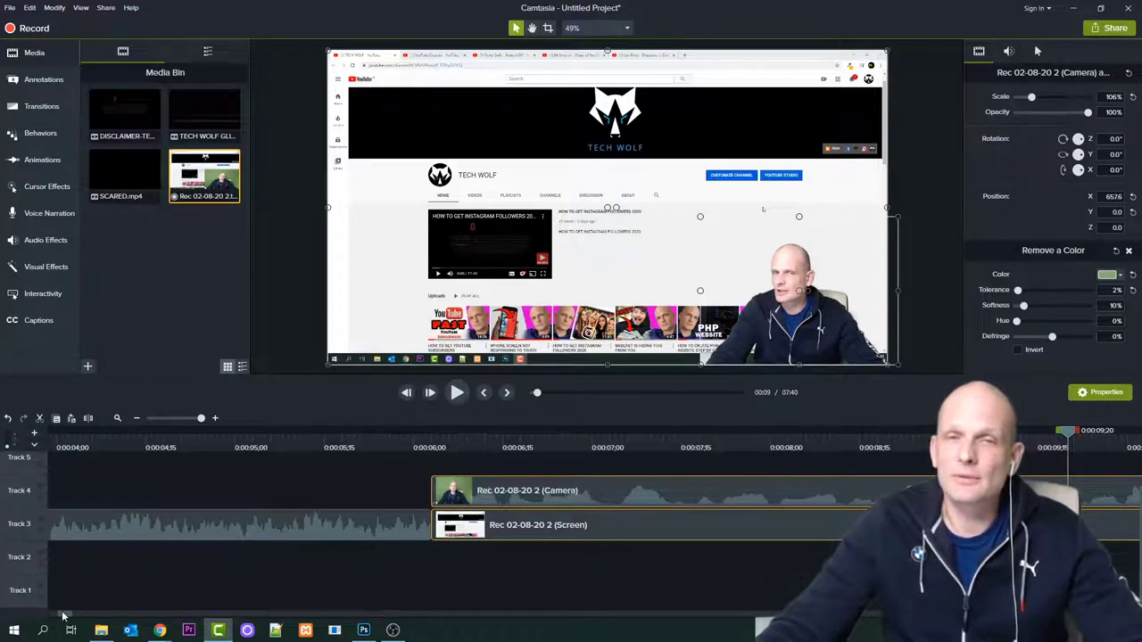
pyautogui.hscroll(5, 62, 616)
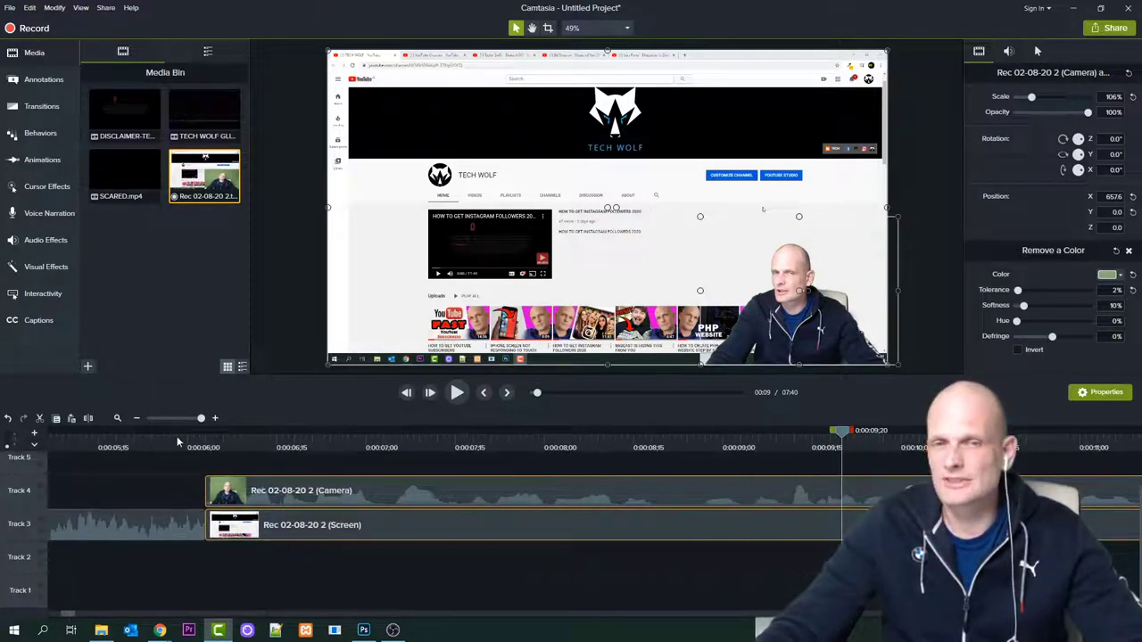
# Play the recording from just after 0:06 and delete the section of both clips between 0:08;19 and 0:09;04
pyautogui.click(224, 444)
pyautogui.click(457, 394)
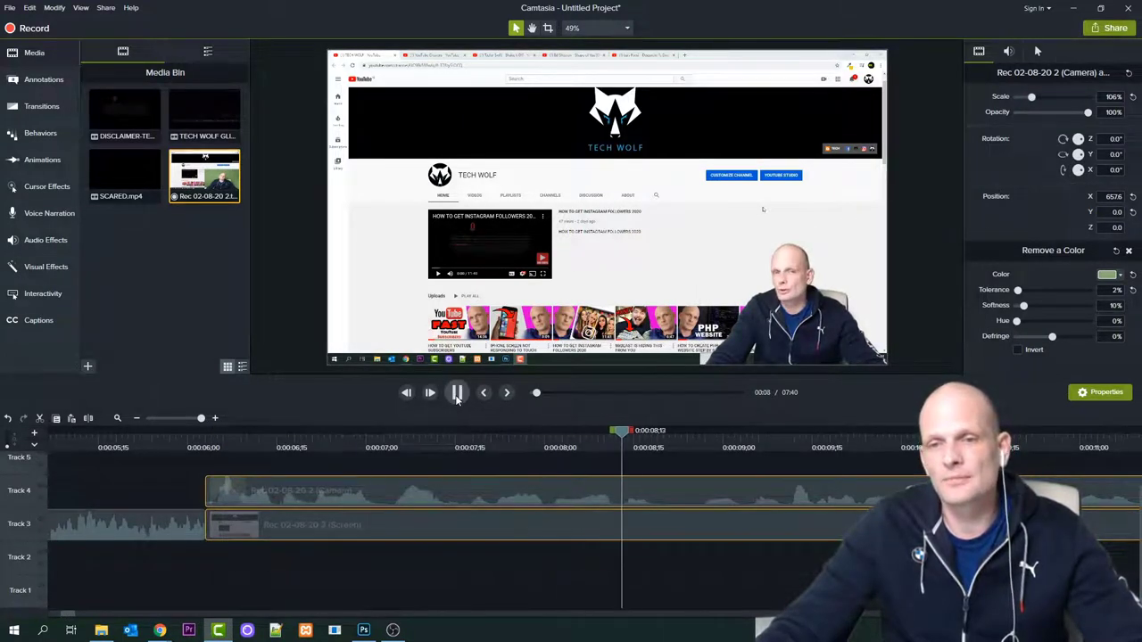
pyautogui.click(456, 395)
pyautogui.moveTo(705, 434); pyautogui.dragTo(759, 436)
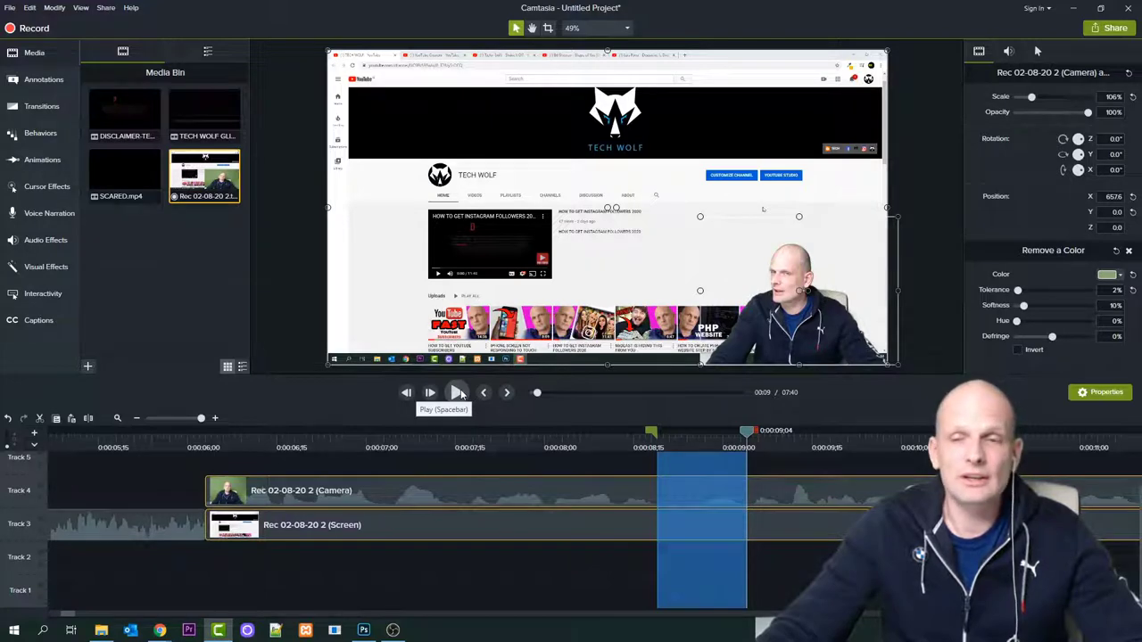
pyautogui.click(458, 393)
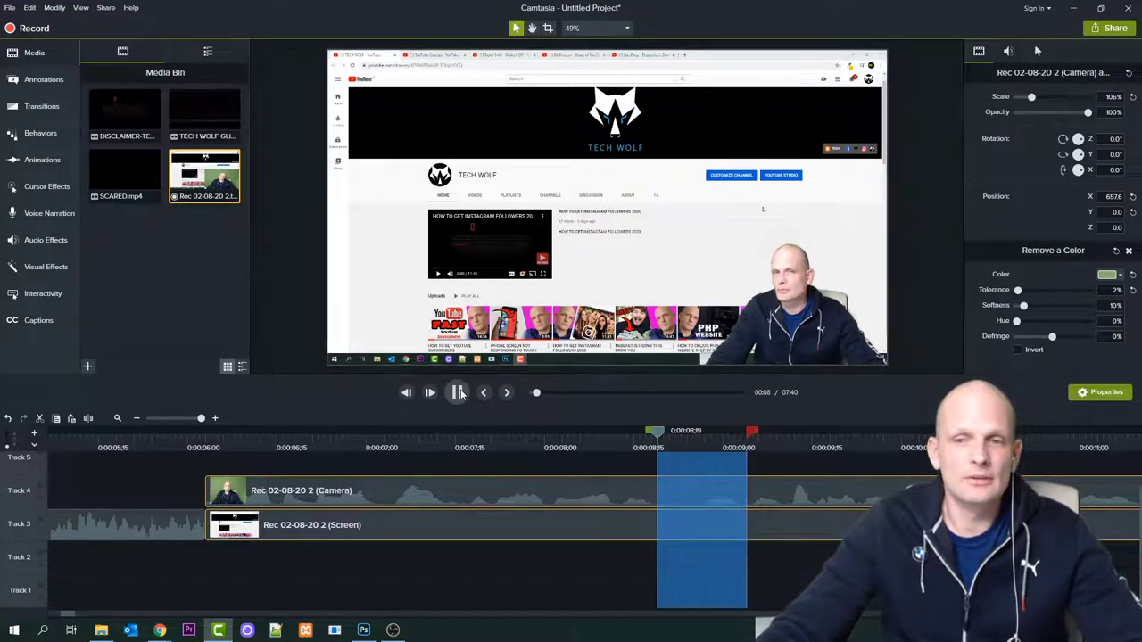
pyautogui.press('Delete')
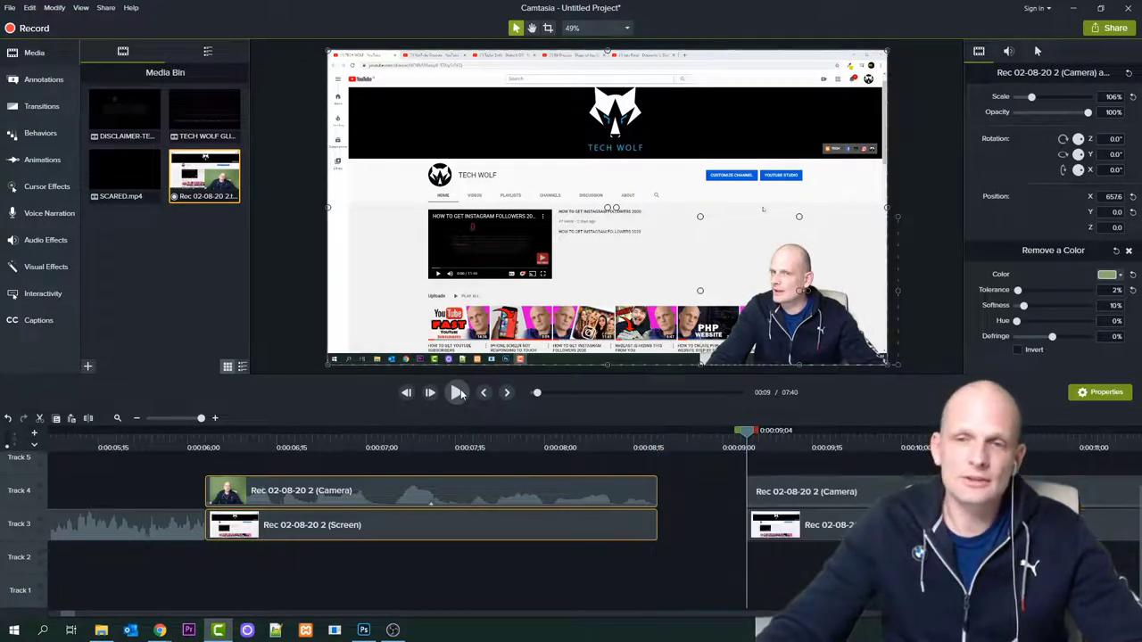
# Join the remaining camera and screen segments to the cut at 0:08;19 and play back across the join until about 0:15
pyautogui.moveTo(727, 489); pyautogui.dragTo(773, 527)
pyautogui.moveTo(769, 529); pyautogui.dragTo(645, 531)
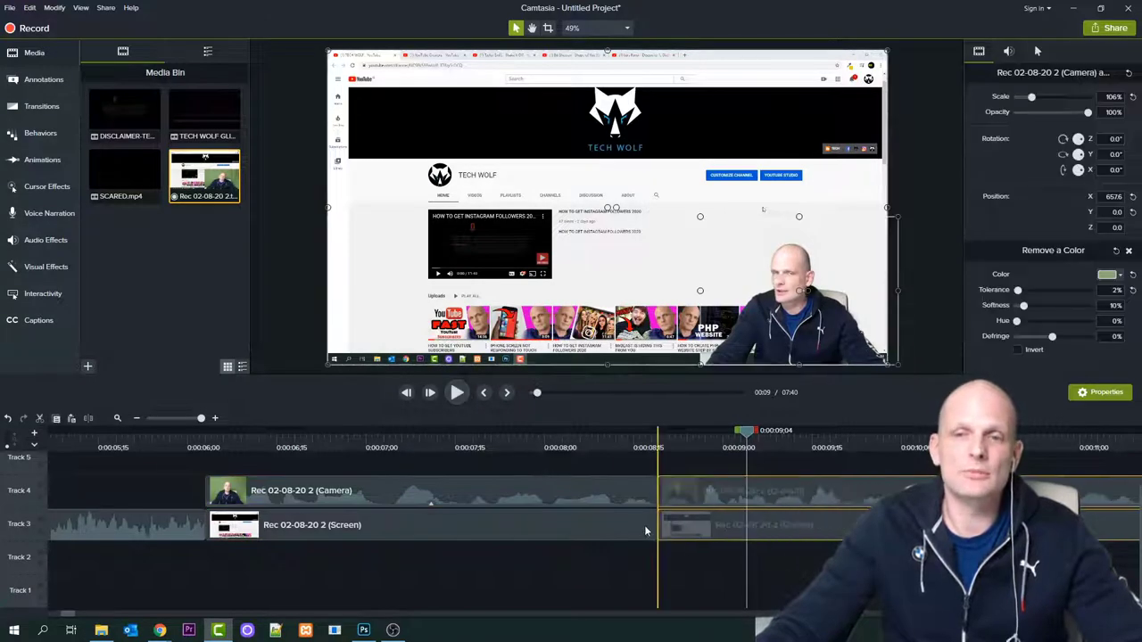
pyautogui.click(562, 437)
pyautogui.click(457, 393)
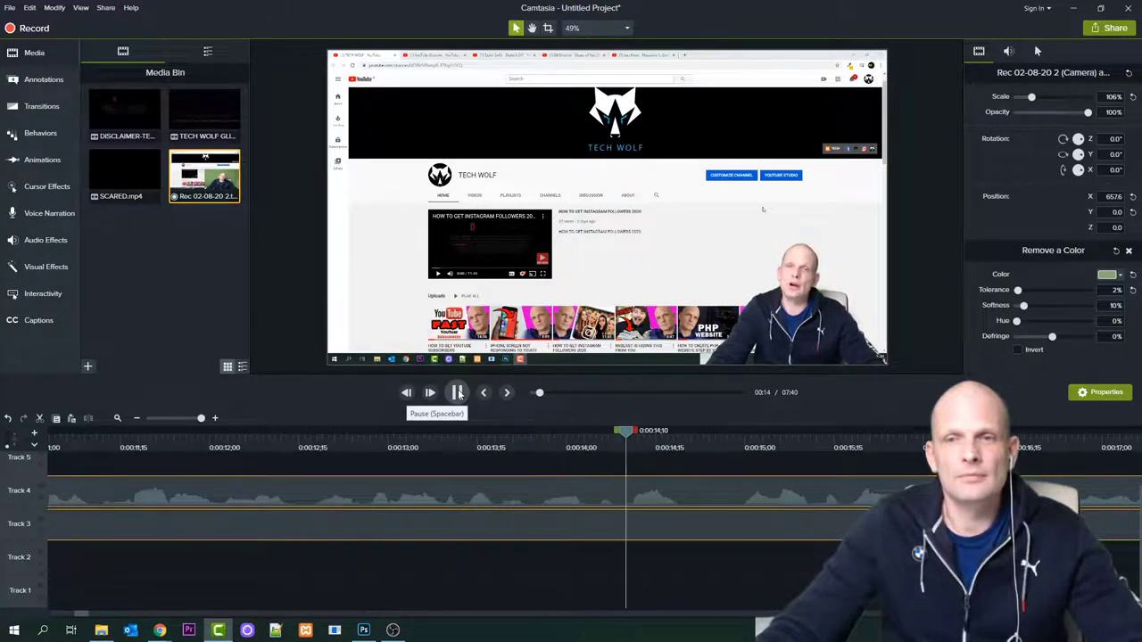
pyautogui.press('space')
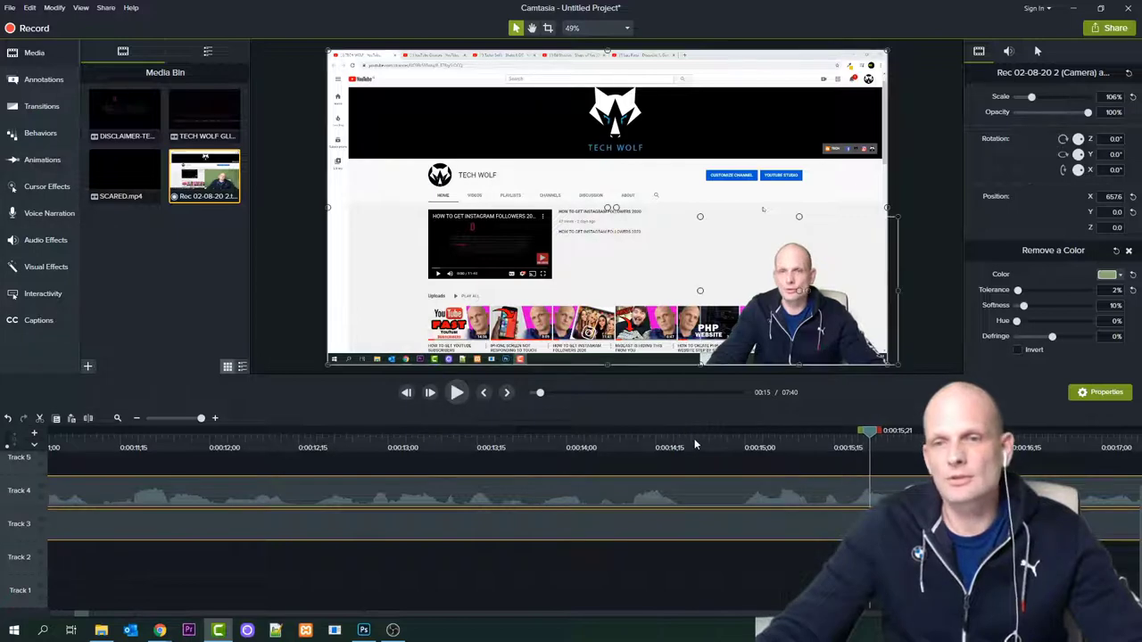
# Delete both clips' section from about 0:14;19 to 0:14;29 and move the following segments back to close the gap
pyautogui.click(691, 444)
pyautogui.moveTo(691, 435); pyautogui.dragTo(743, 431)
pyautogui.press('Delete')
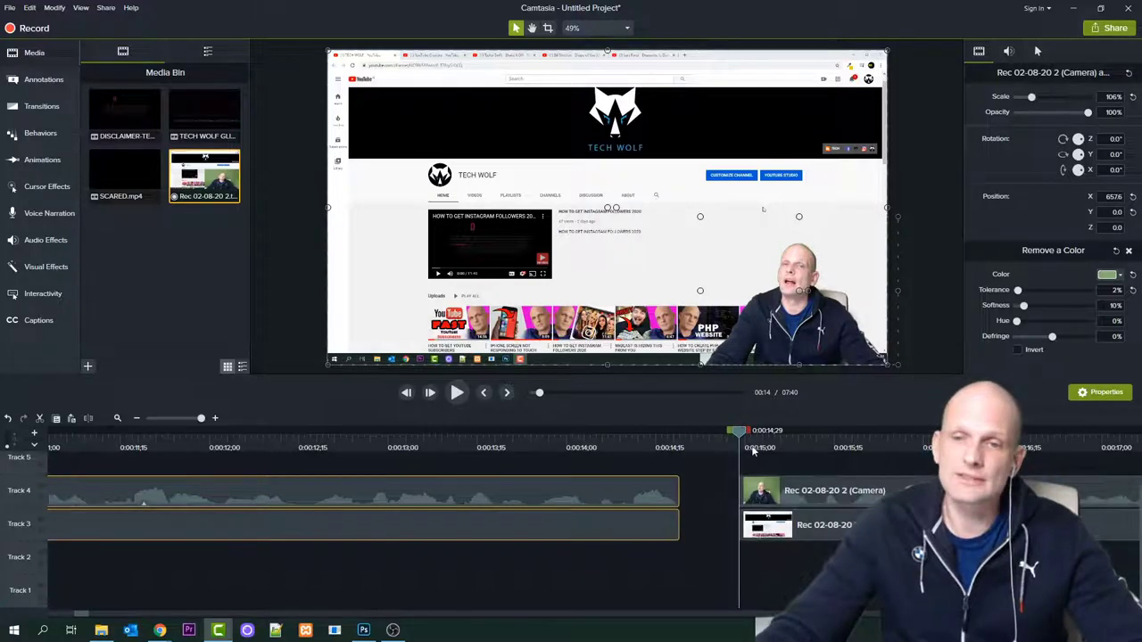
pyautogui.click(768, 465)
pyautogui.moveTo(787, 532); pyautogui.dragTo(703, 535)
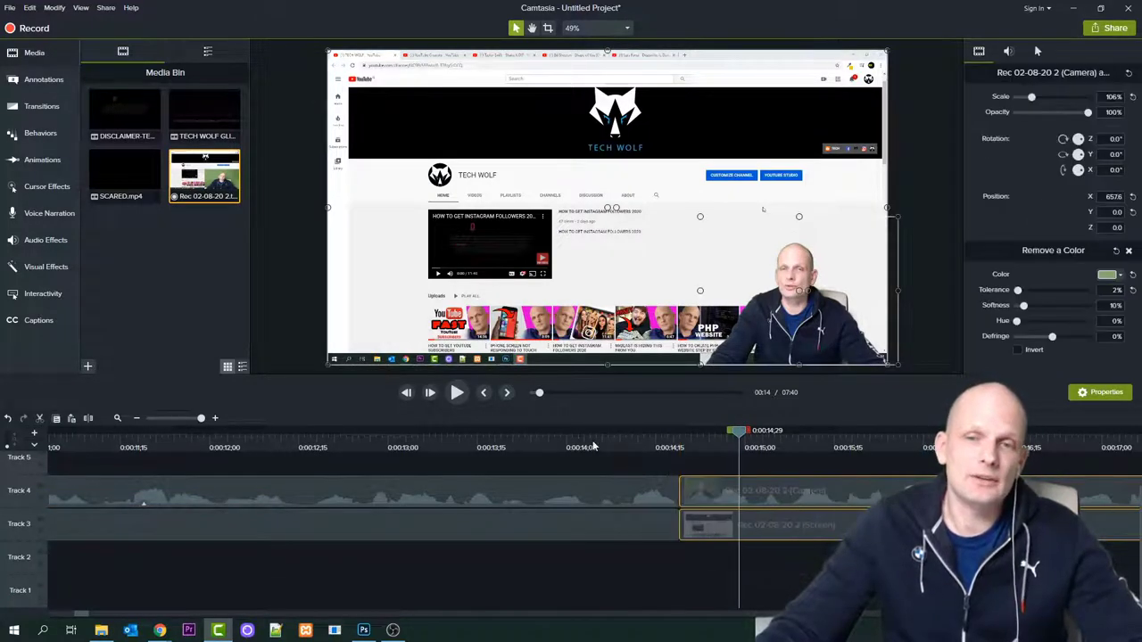
# Play back the recording from about 0:14 and replay the passage between 0:15 and 0:18 to check for further cuts
pyautogui.click(590, 446)
pyautogui.click(454, 394)
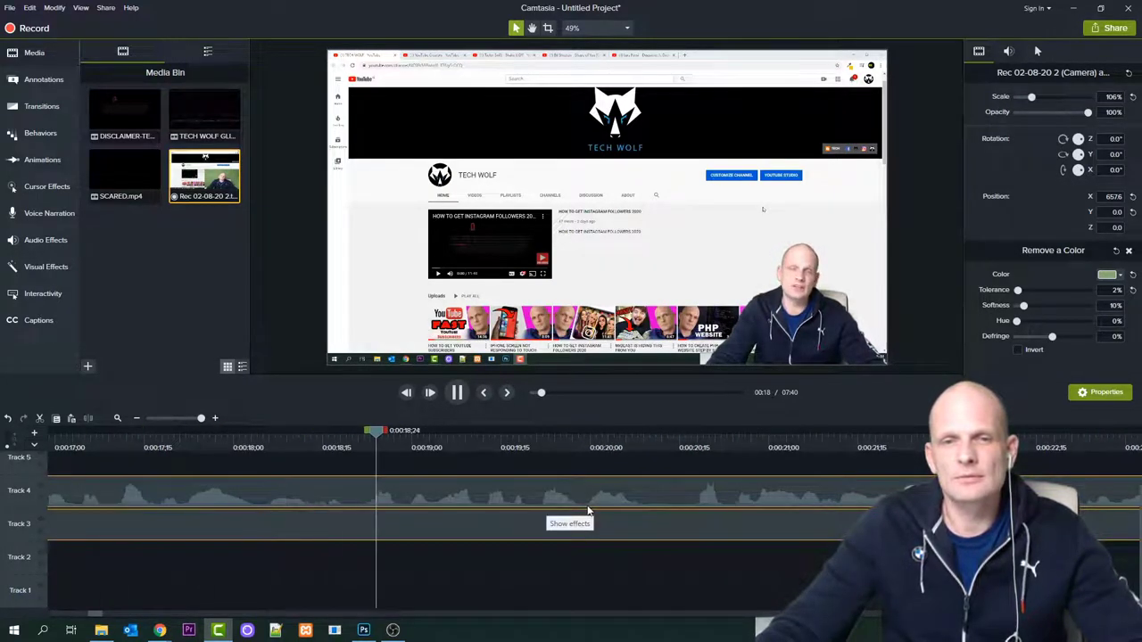
pyautogui.click(101, 434)
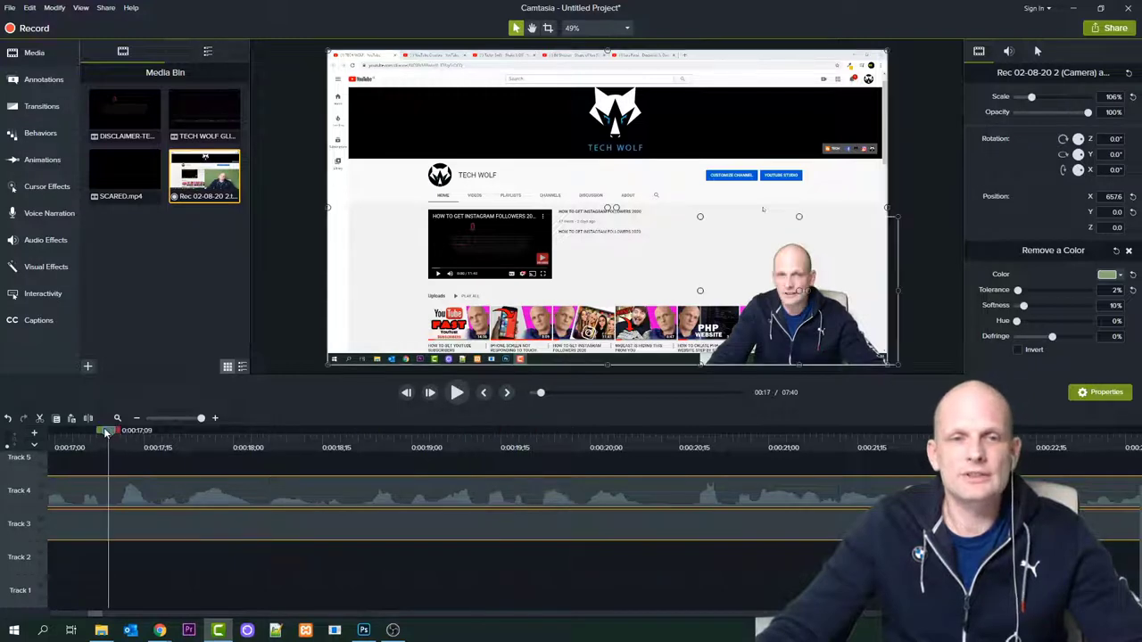
pyautogui.moveTo(99, 431); pyautogui.dragTo(4, 453)
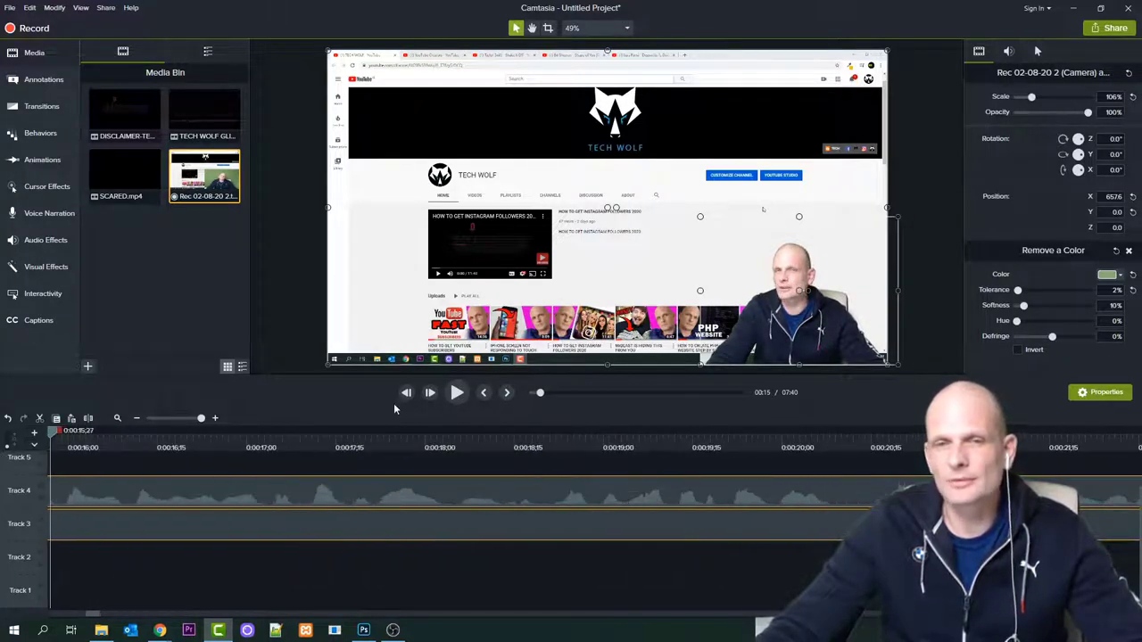
pyautogui.click(455, 394)
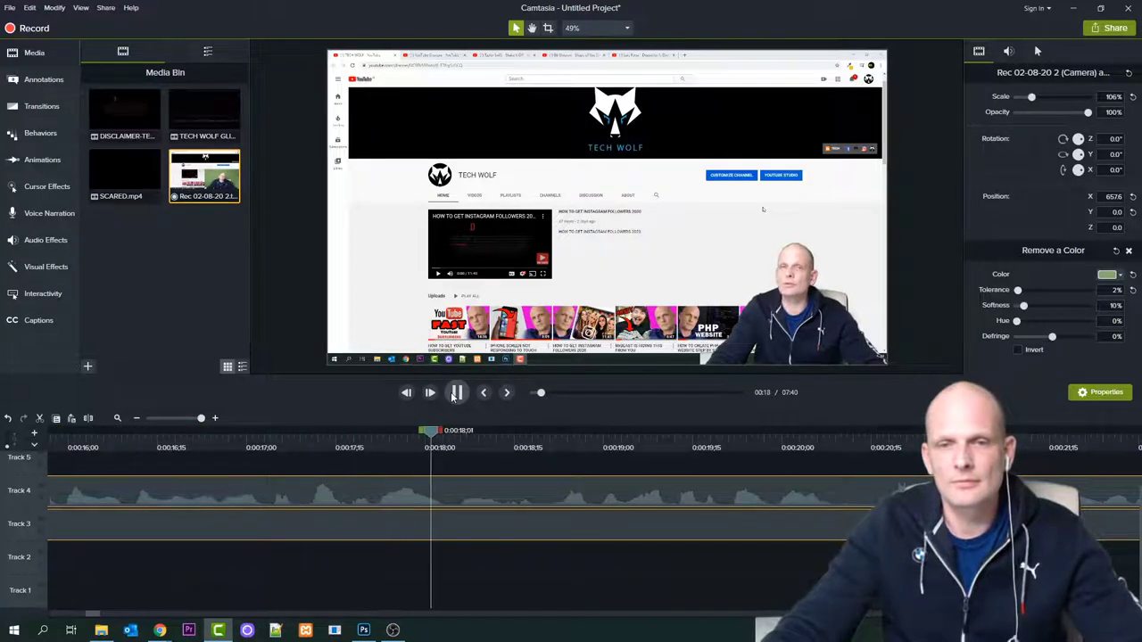
pyautogui.moveTo(448, 438); pyautogui.dragTo(263, 455)
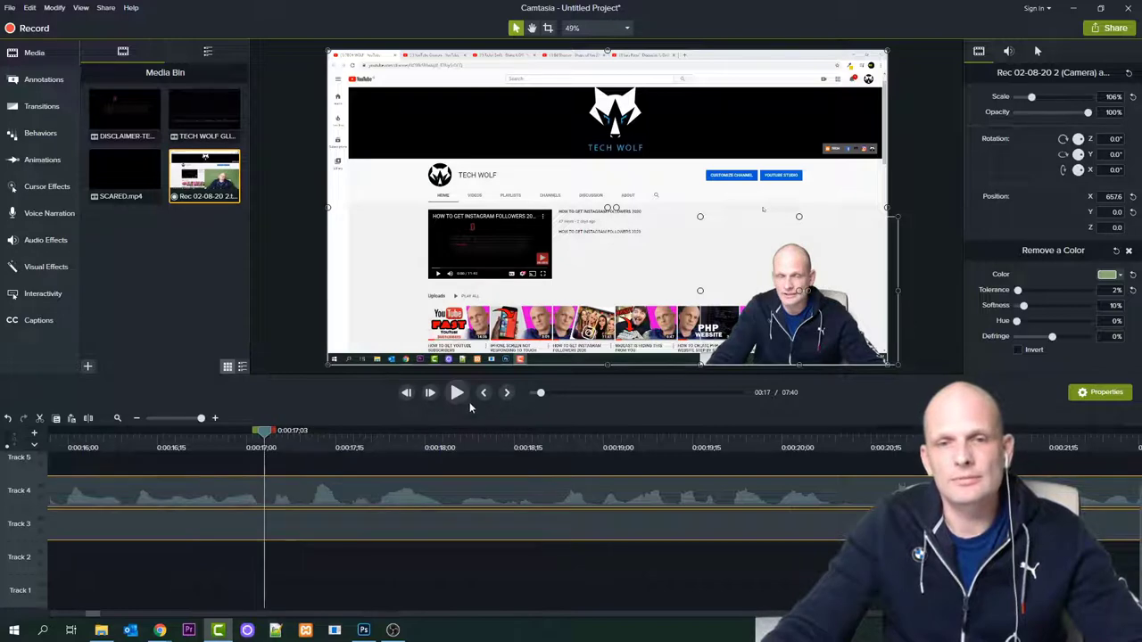
pyautogui.click(456, 394)
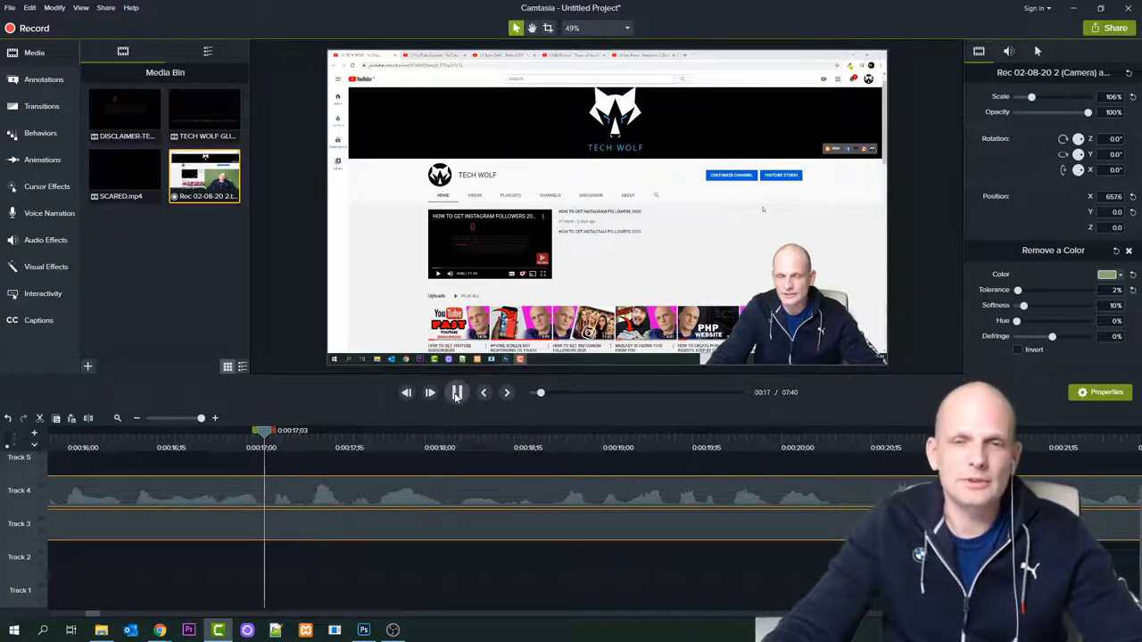
pyautogui.click(200, 444)
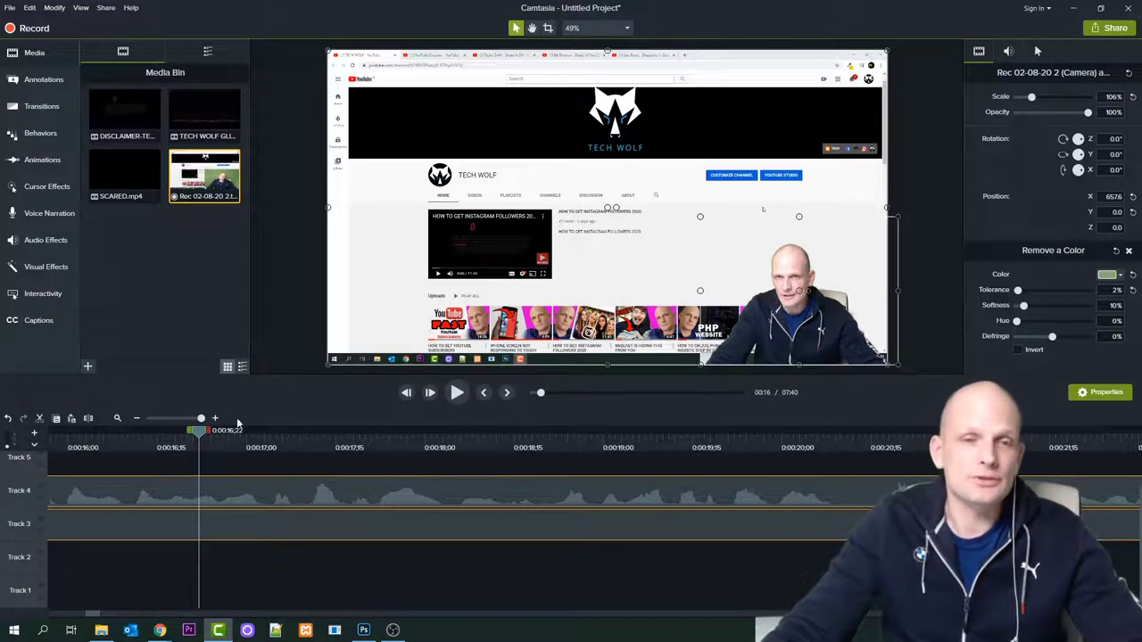
pyautogui.moveTo(201, 438); pyautogui.dragTo(49, 470)
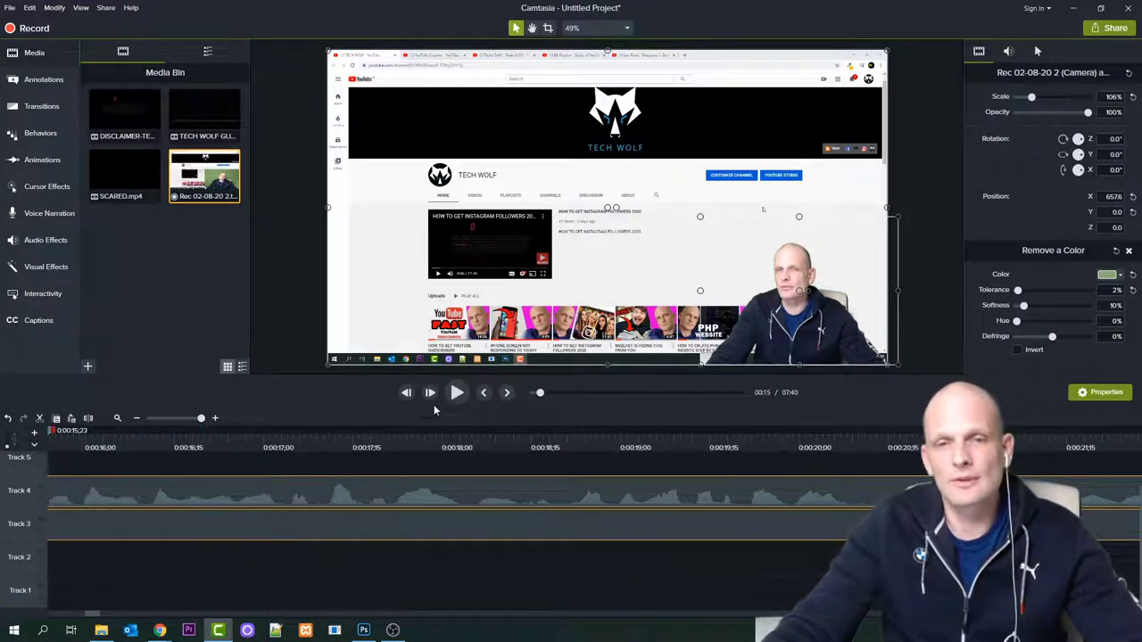
# Play the recording from about 0:15 and split the camera and screen clips at 0:17;17
pyautogui.click(458, 393)
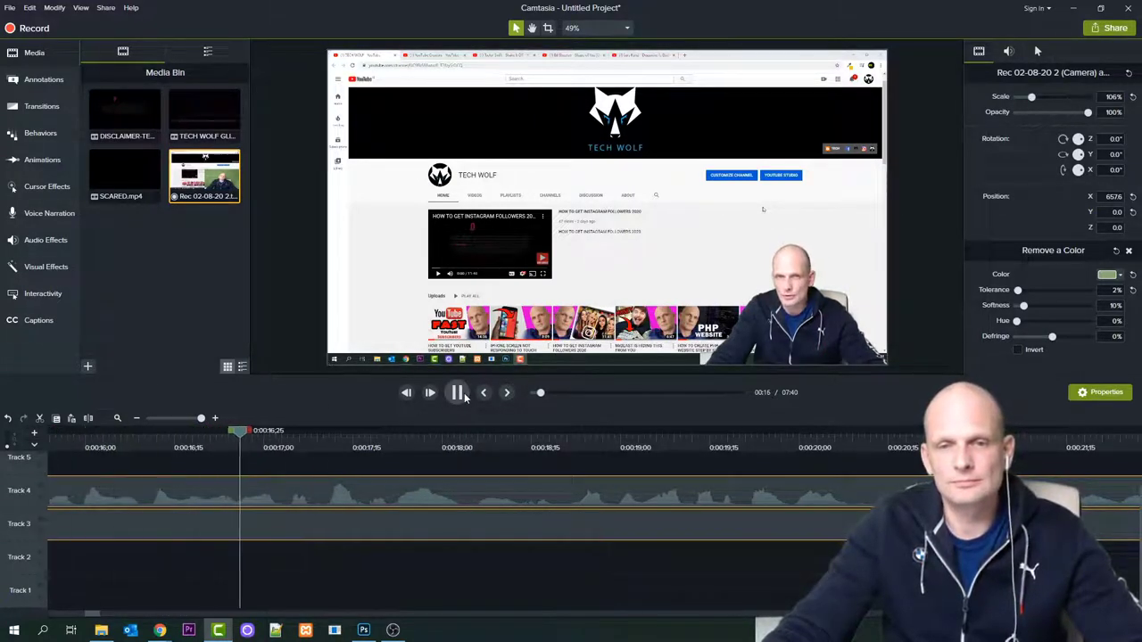
pyautogui.click(460, 395)
pyautogui.moveTo(371, 433); pyautogui.dragTo(366, 441)
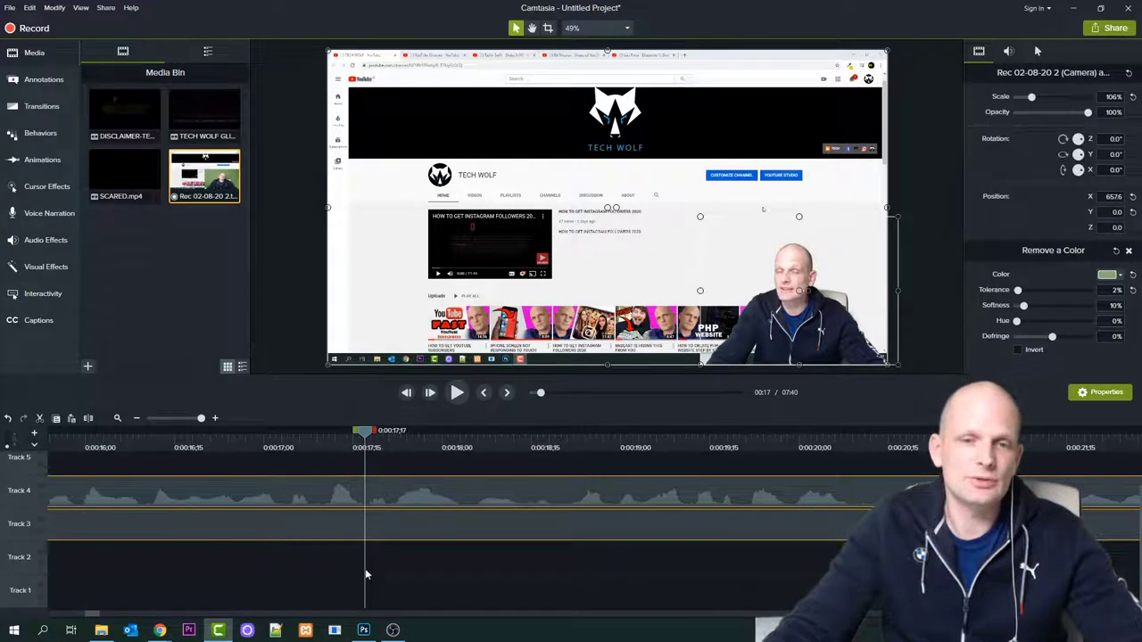
pyautogui.click(90, 419)
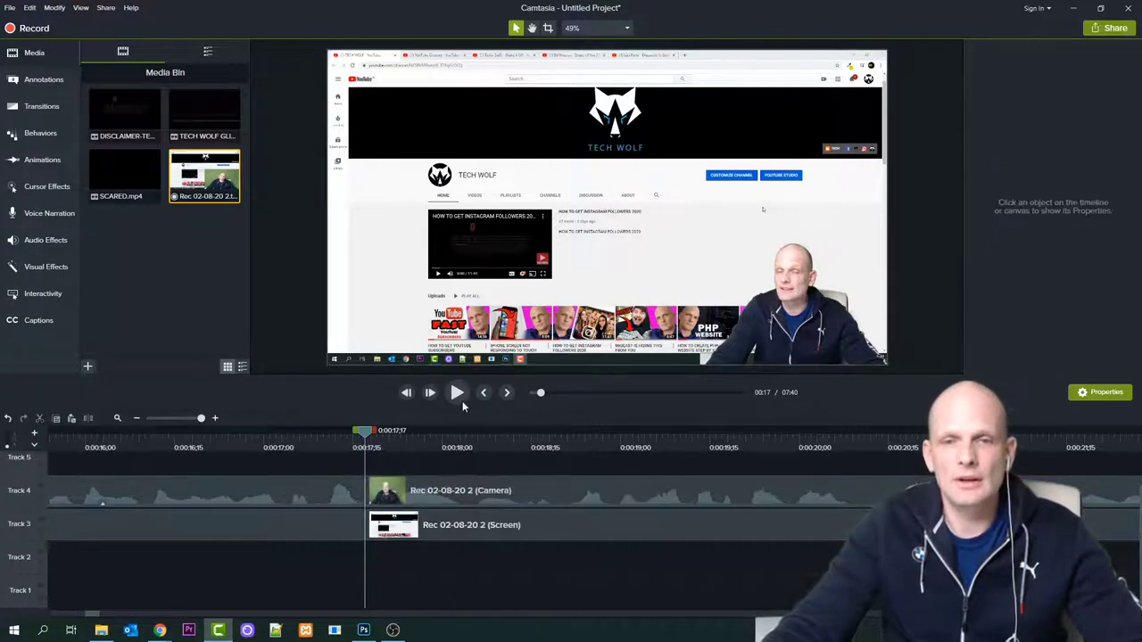
# Delete both clips' section from 0:17;17 to 0:18;20 and move the following segments back to close the gap
pyautogui.click(457, 392)
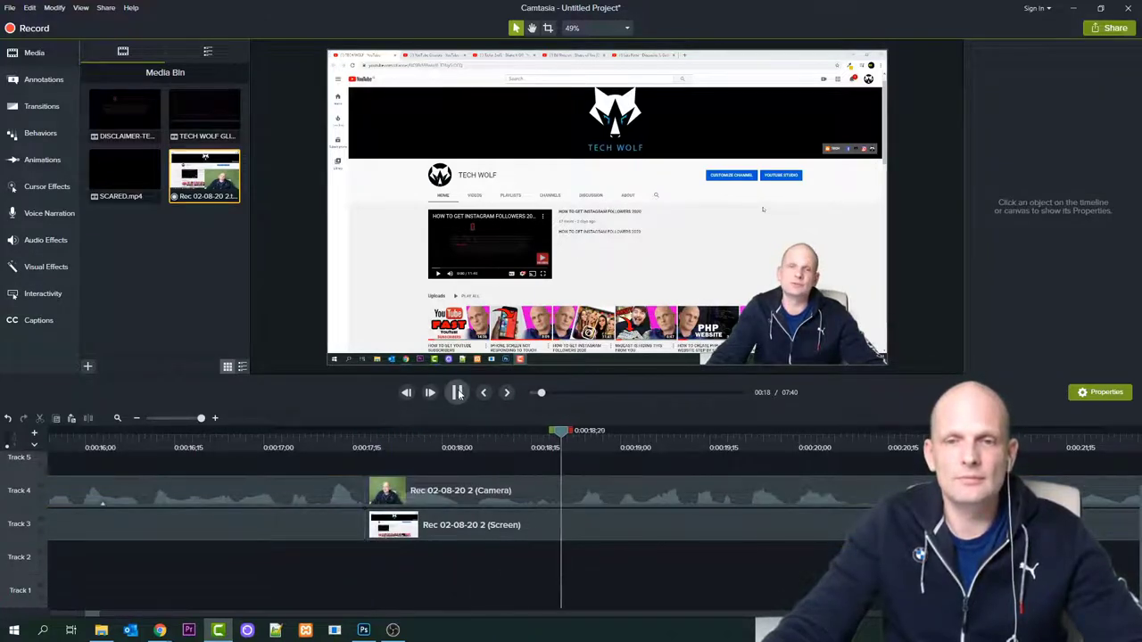
pyautogui.click(561, 441)
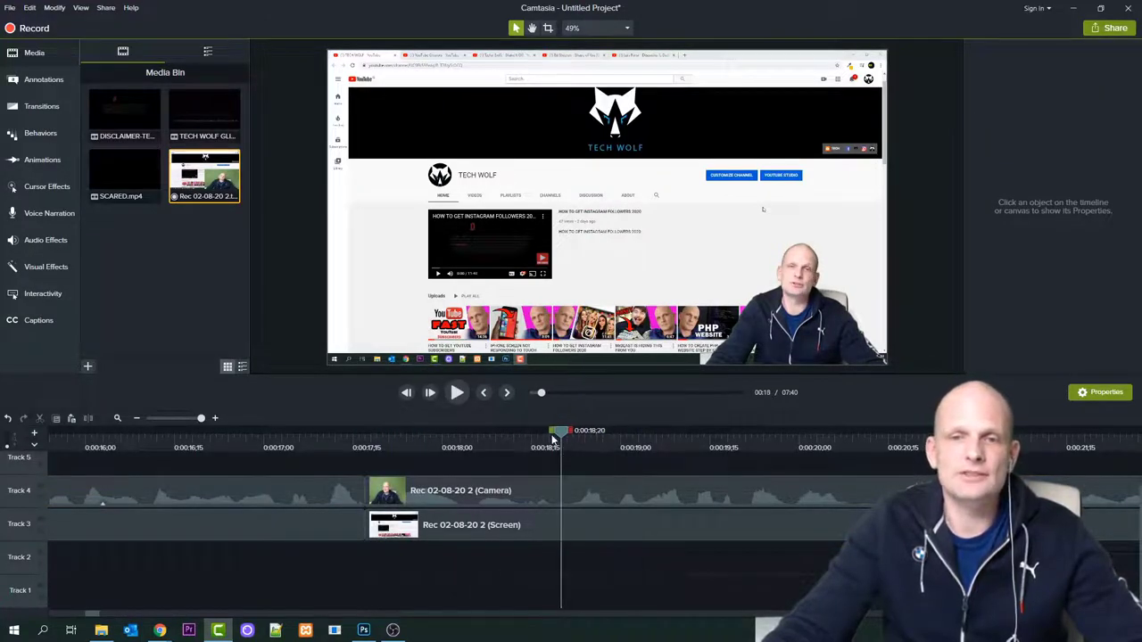
pyautogui.moveTo(553, 433); pyautogui.dragTo(365, 433)
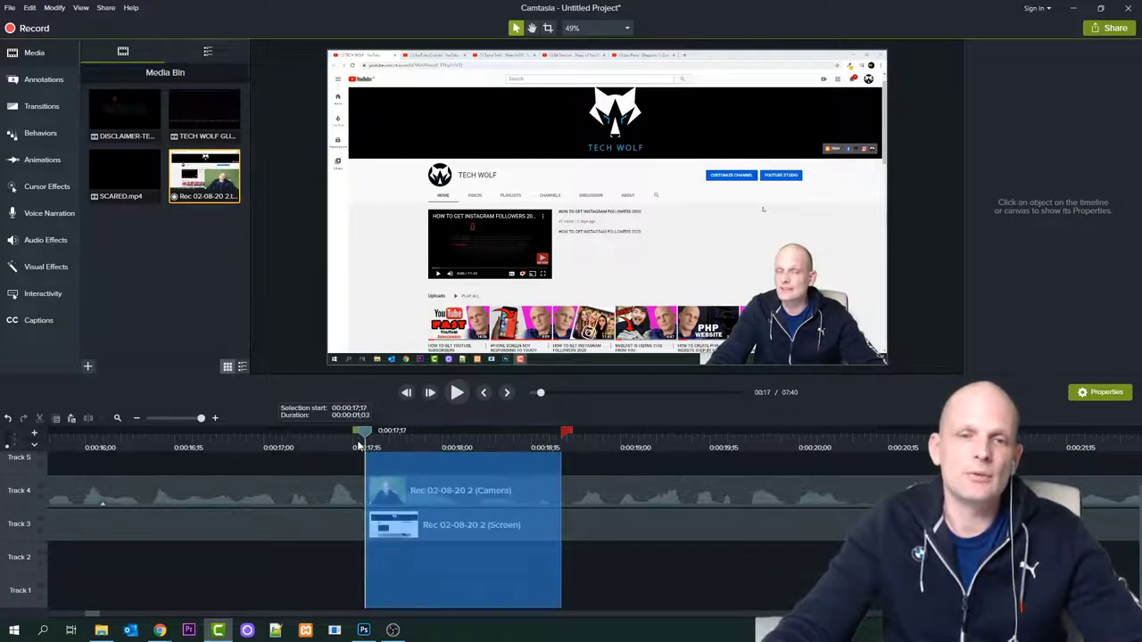
pyautogui.click(456, 393)
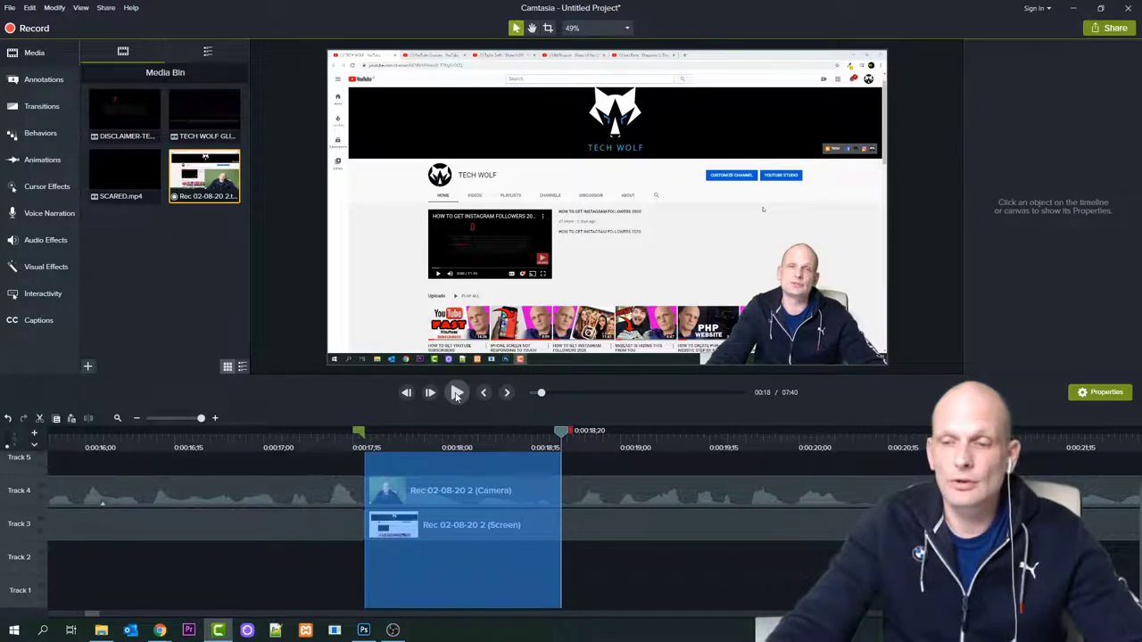
pyautogui.press('Delete')
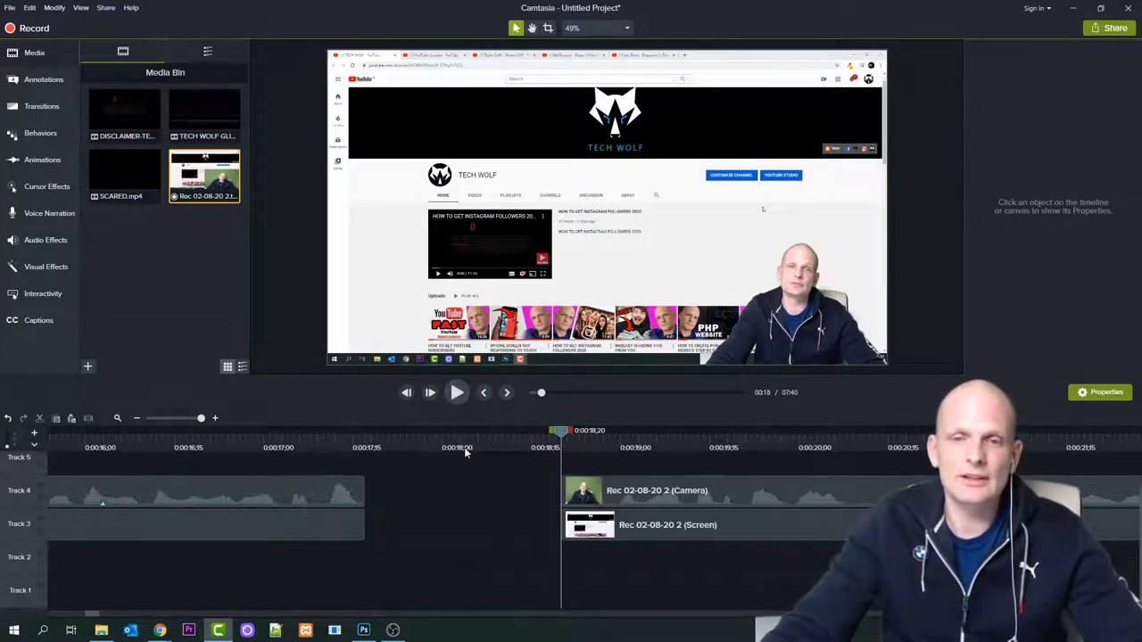
pyautogui.click(587, 527)
pyautogui.moveTo(587, 528); pyautogui.dragTo(391, 528)
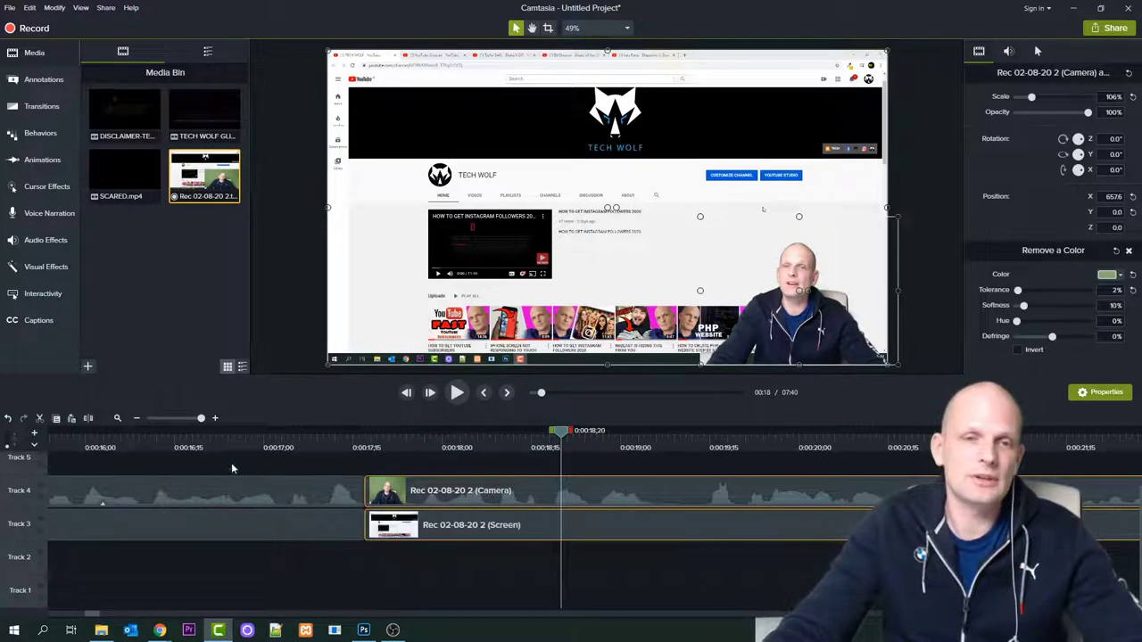
# Play back across the join at 0:17;17, and review the edit from the start of the timeline to about 0:20
pyautogui.click(238, 441)
pyautogui.click(456, 394)
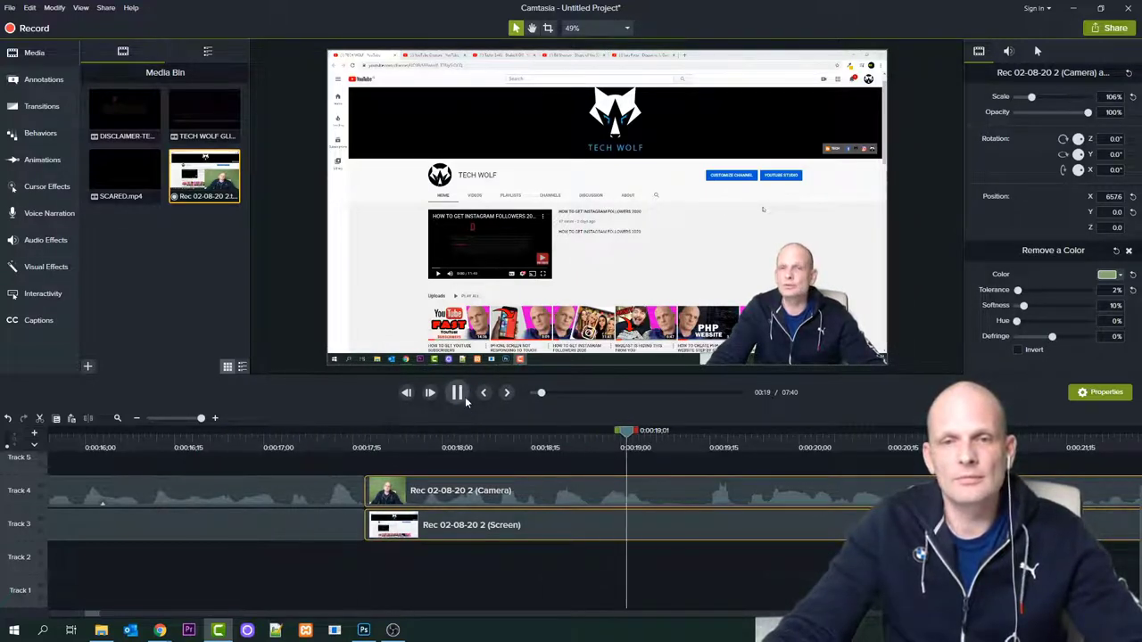
pyautogui.click(457, 394)
pyautogui.click(63, 436)
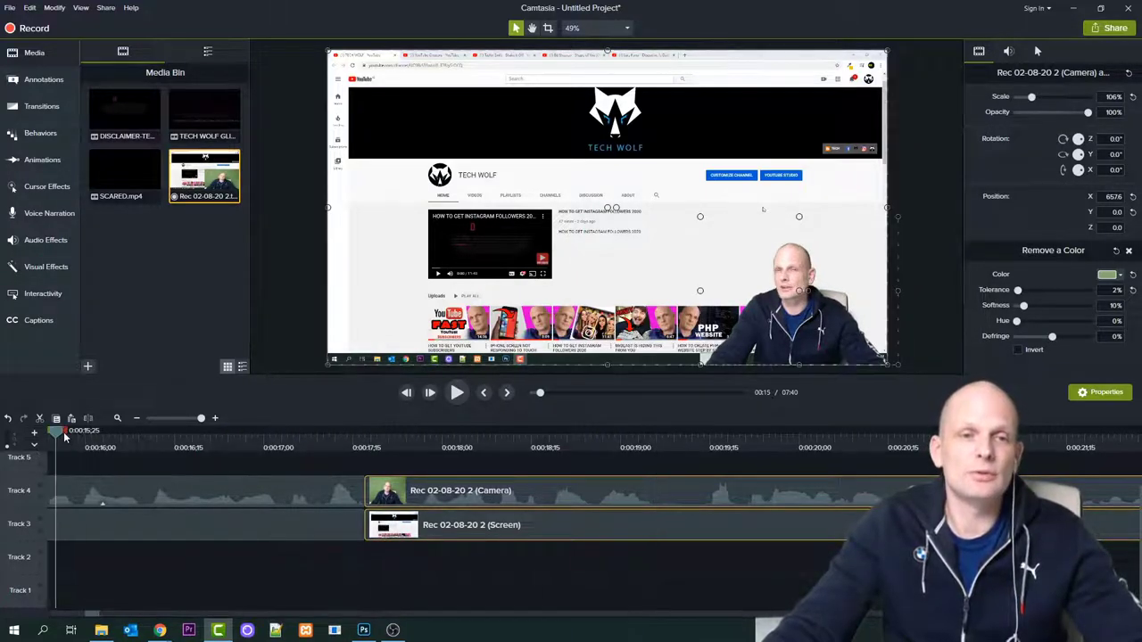
pyautogui.moveTo(56, 436); pyautogui.dragTo(13, 501)
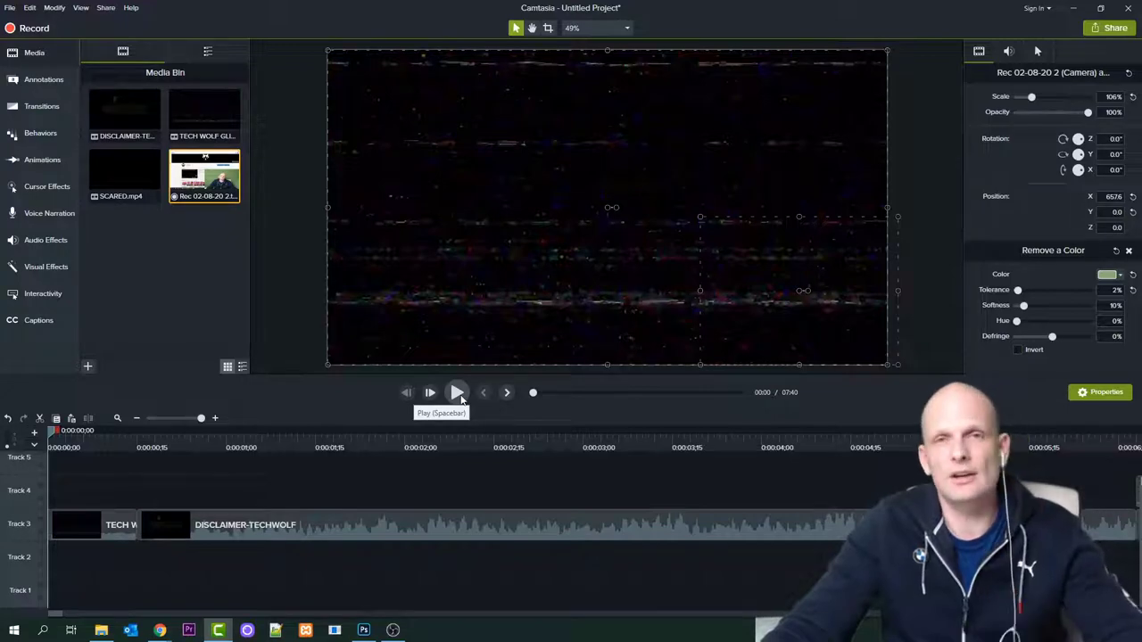
pyautogui.click(459, 394)
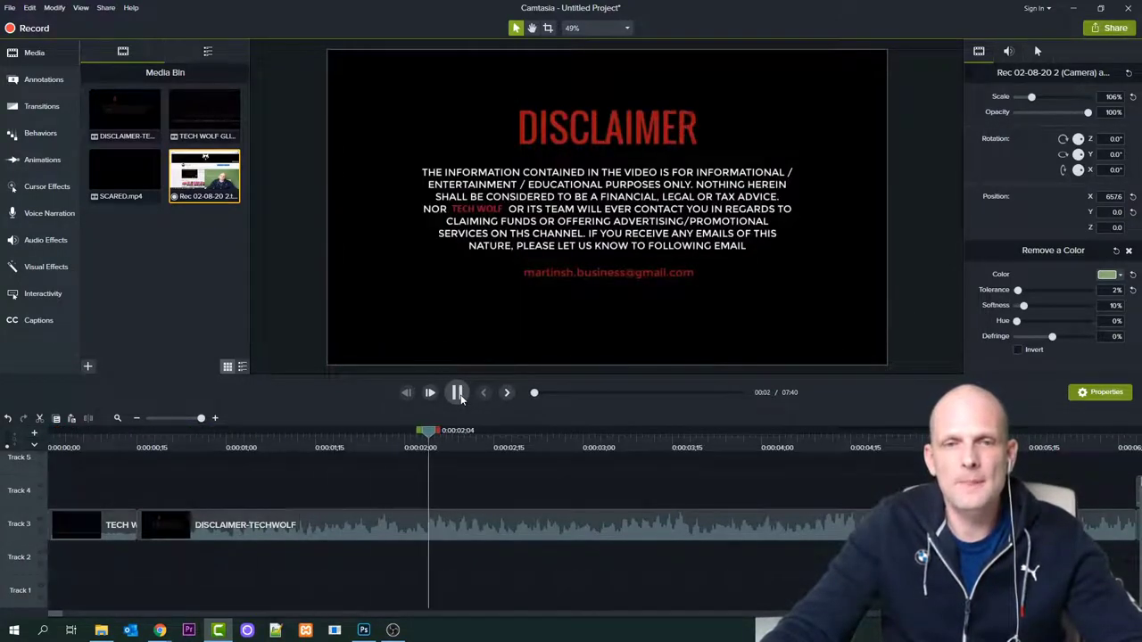
pyautogui.click(458, 395)
pyautogui.click(109, 521)
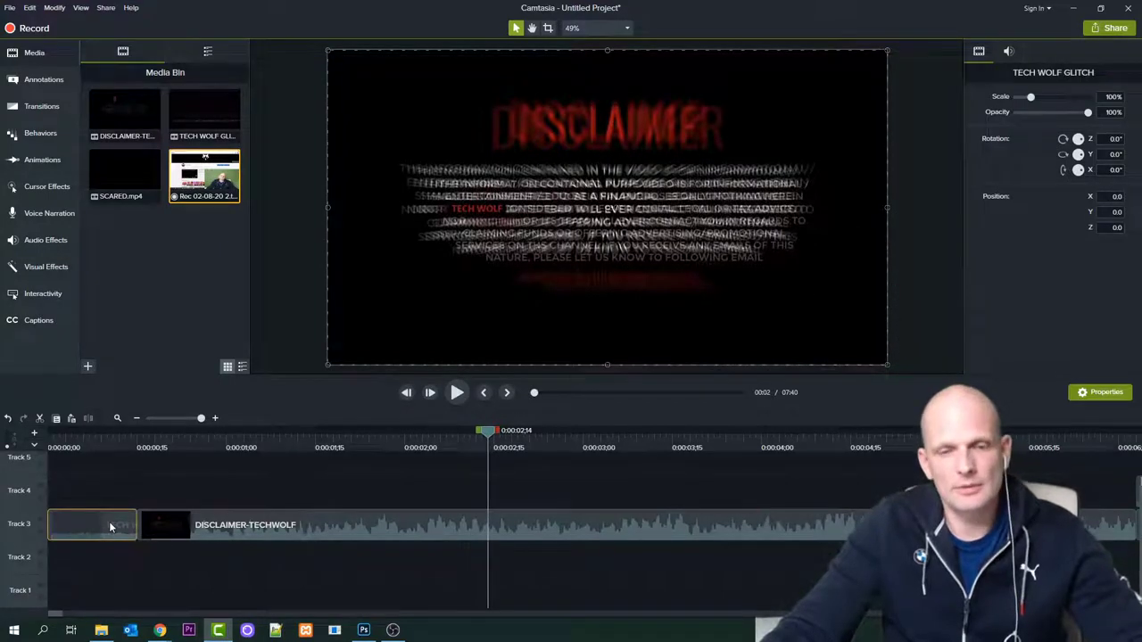
pyautogui.click(460, 396)
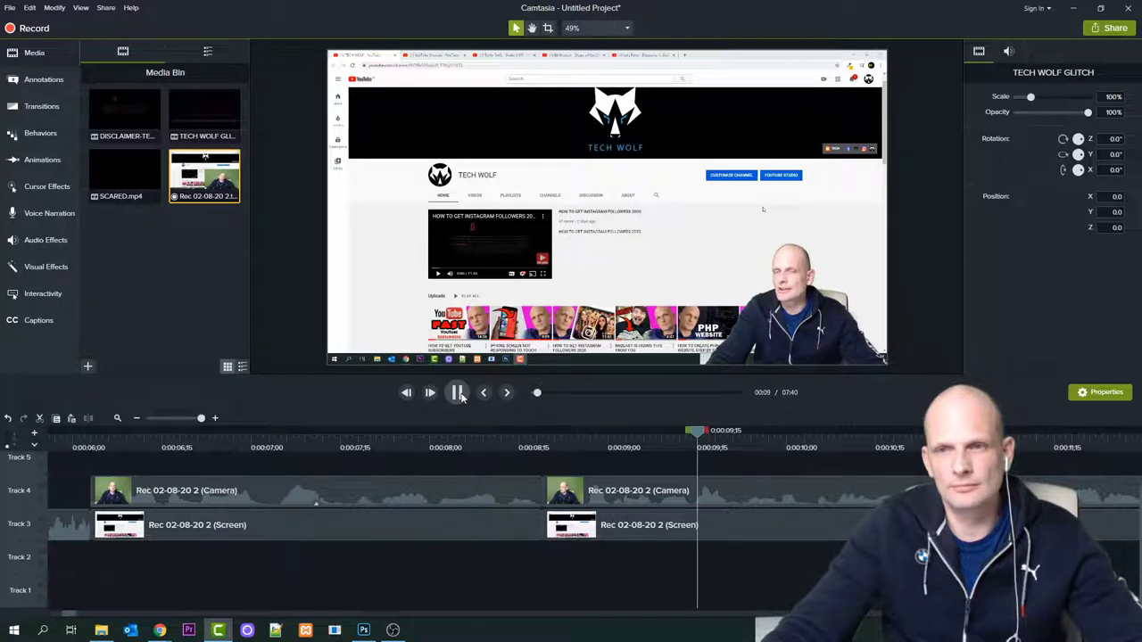
pyautogui.click(461, 398)
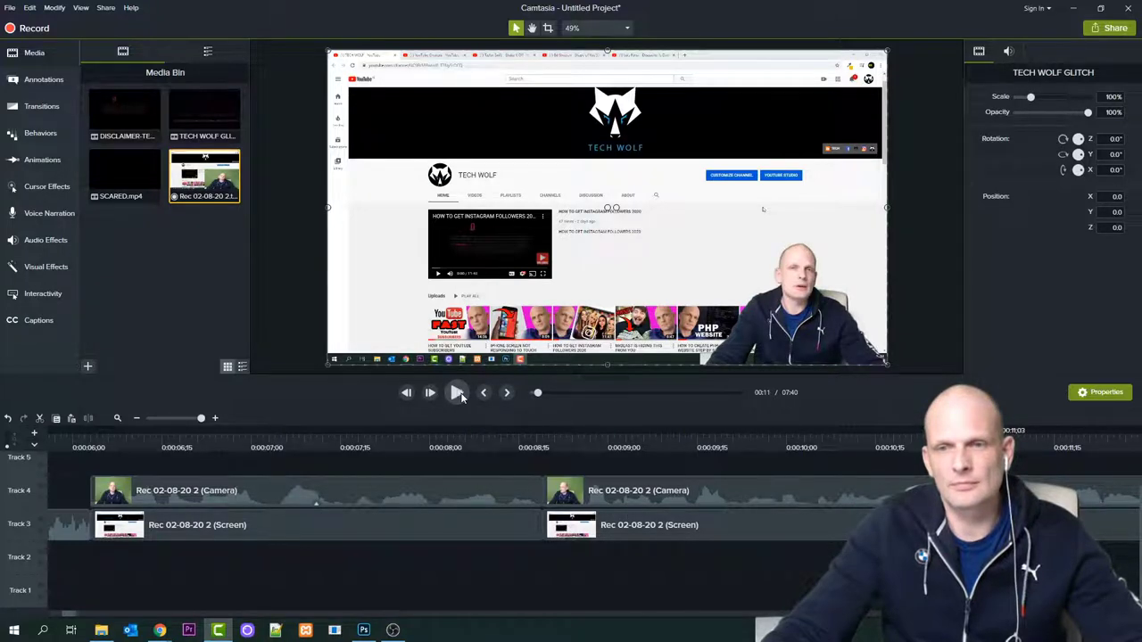
pyautogui.click(457, 394)
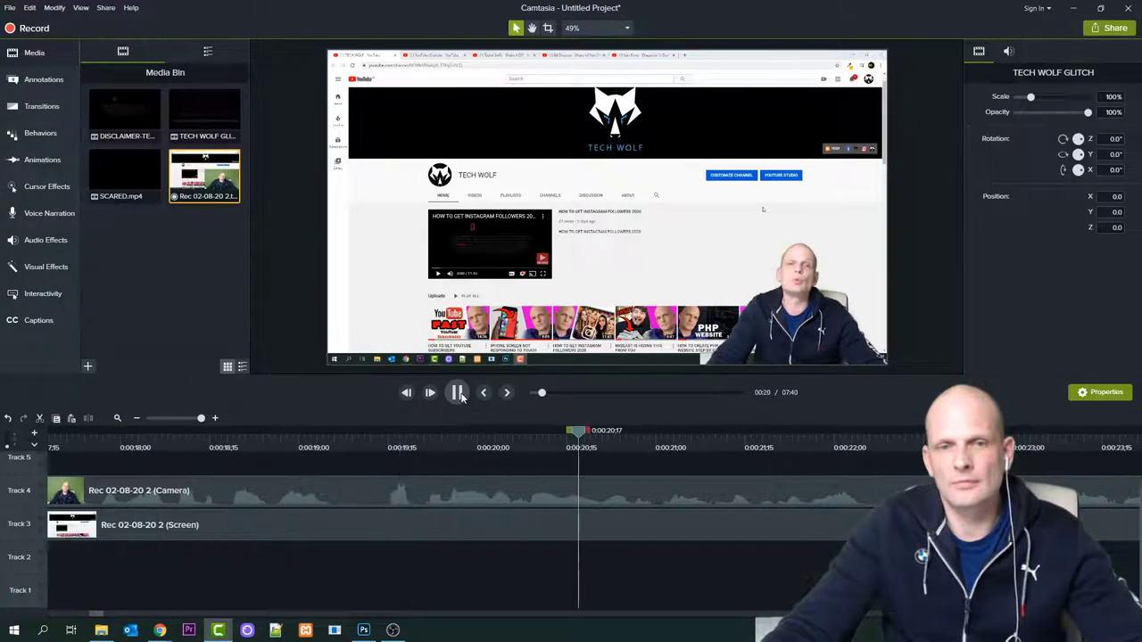
# Delete both clips' section from 0:19;06 to 0:19;21 and move the following segments back to the cut
pyautogui.click(336, 436)
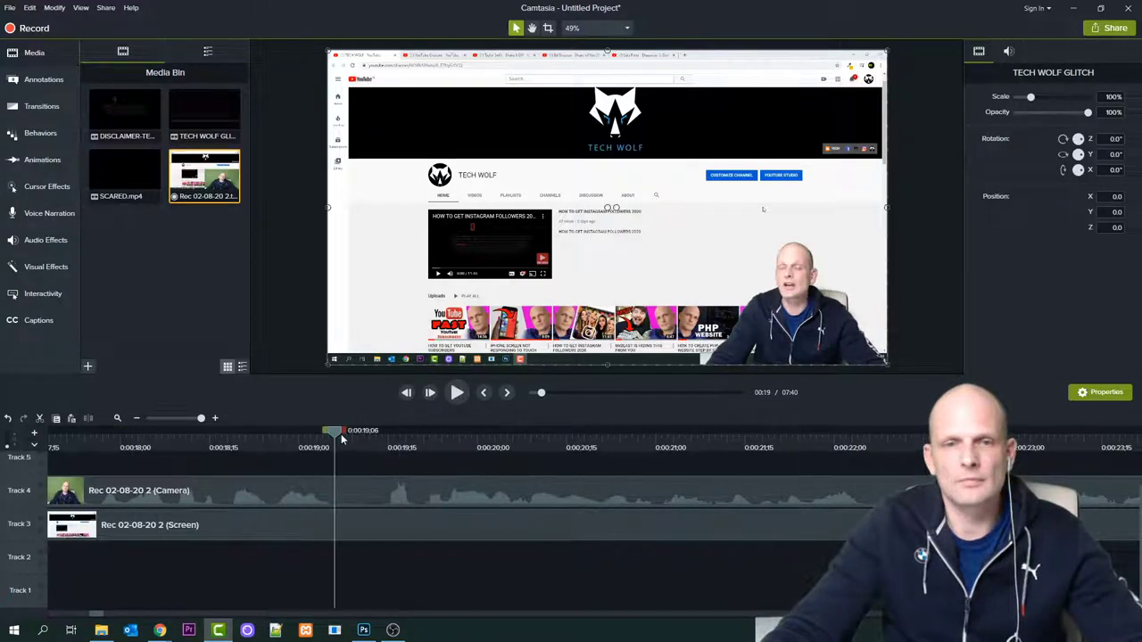
pyautogui.moveTo(344, 432); pyautogui.dragTo(425, 433)
pyautogui.click(455, 394)
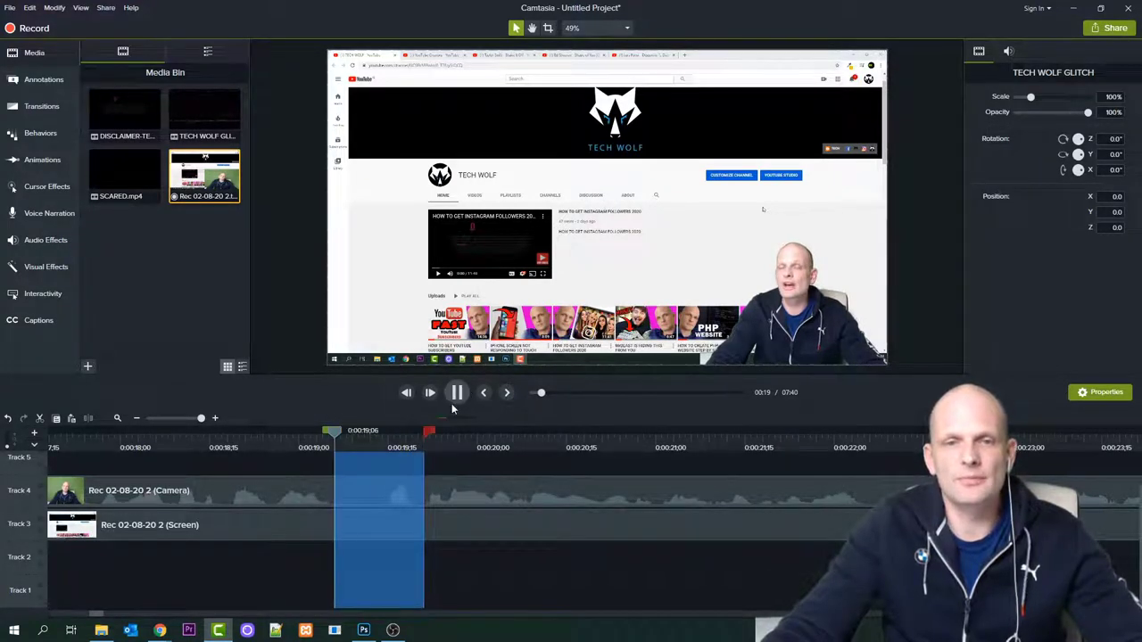
pyautogui.press('Delete')
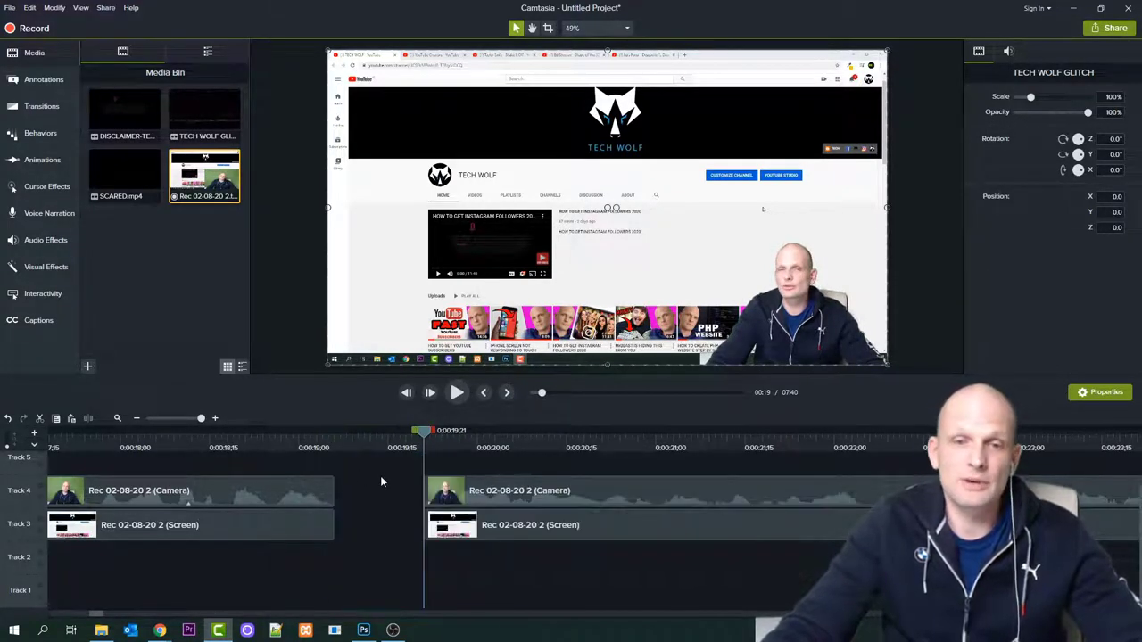
pyautogui.moveTo(492, 530); pyautogui.dragTo(273, 490)
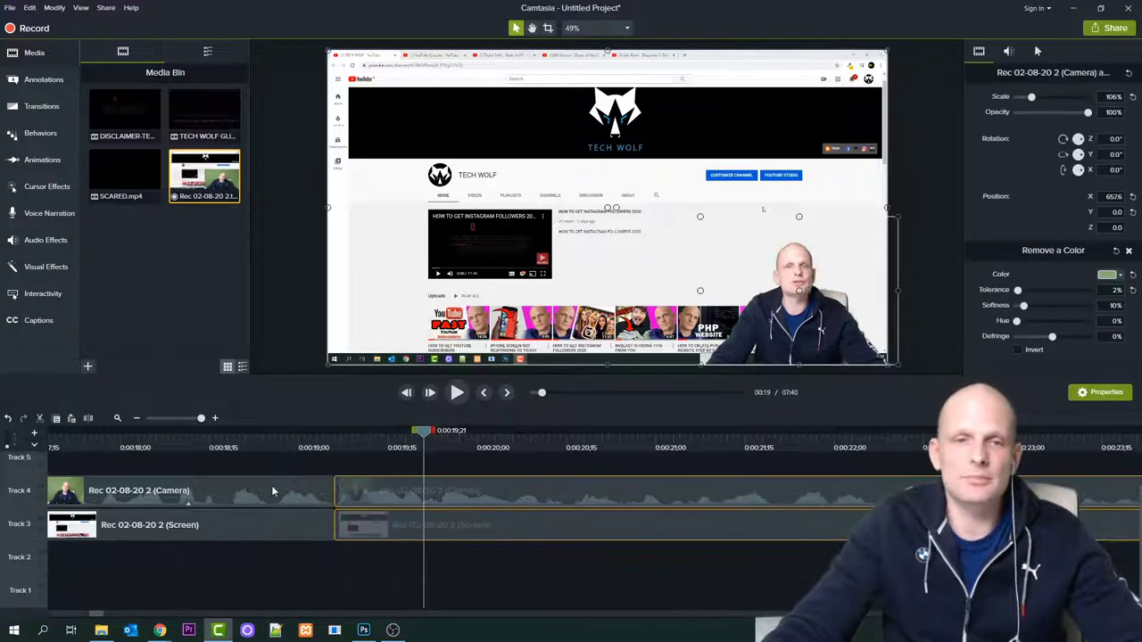
# Play back across the join at 0:19;06 to about 0:23 and replay from 0:17;23 to about 0:21 to check for further cuts
pyautogui.click(115, 446)
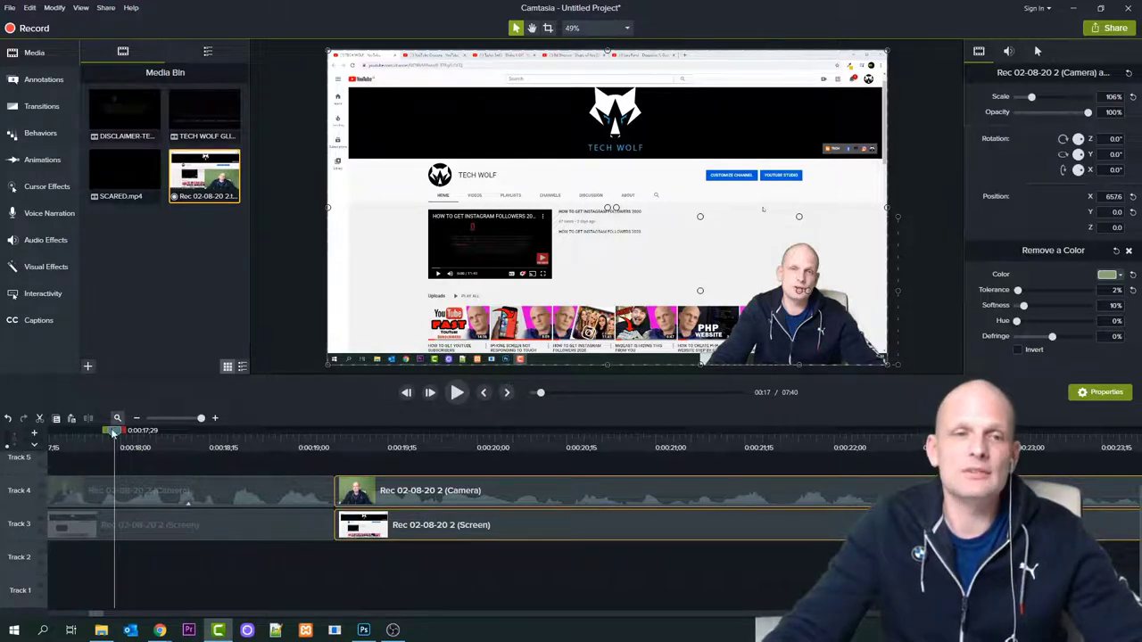
pyautogui.moveTo(114, 432); pyautogui.dragTo(2, 516)
pyautogui.click(456, 393)
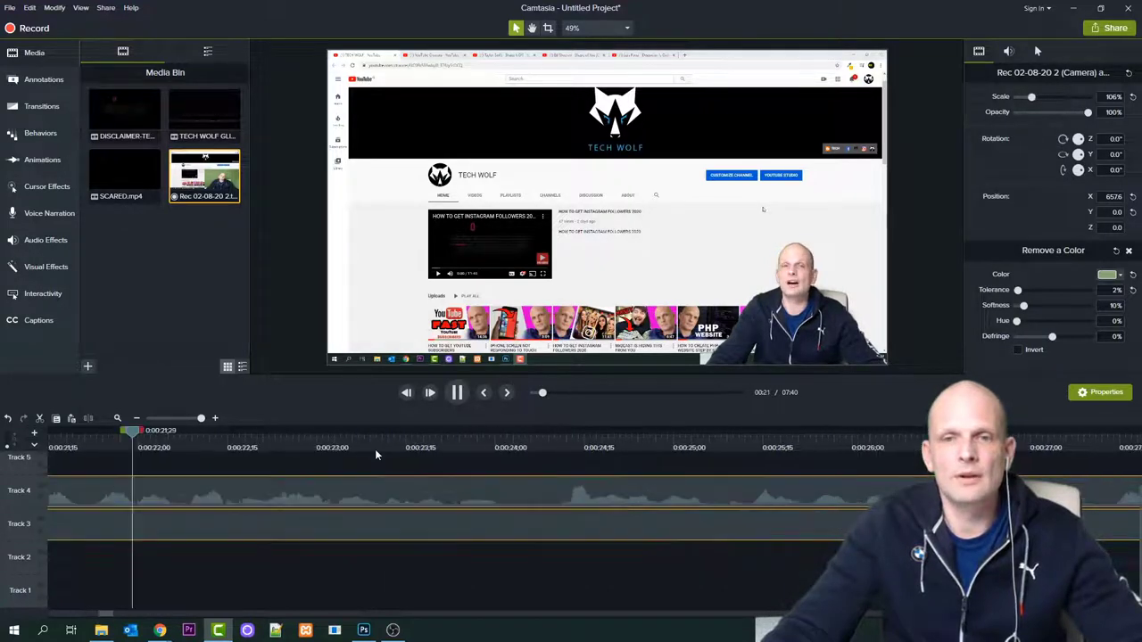
pyautogui.click(375, 448)
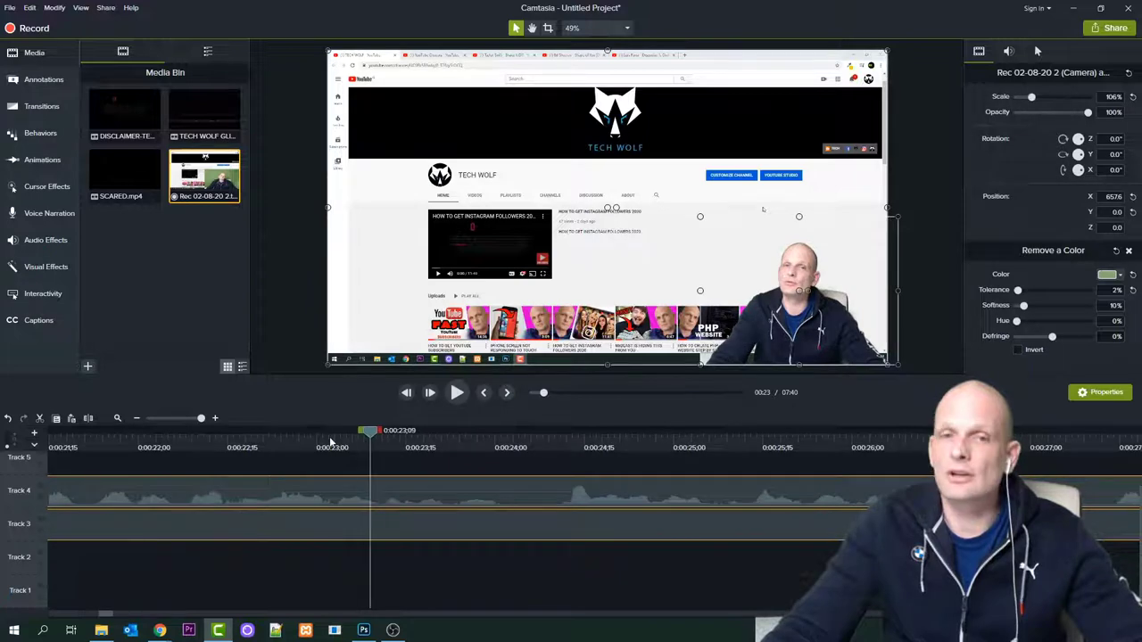
pyautogui.moveTo(330, 442); pyautogui.dragTo(1, 502)
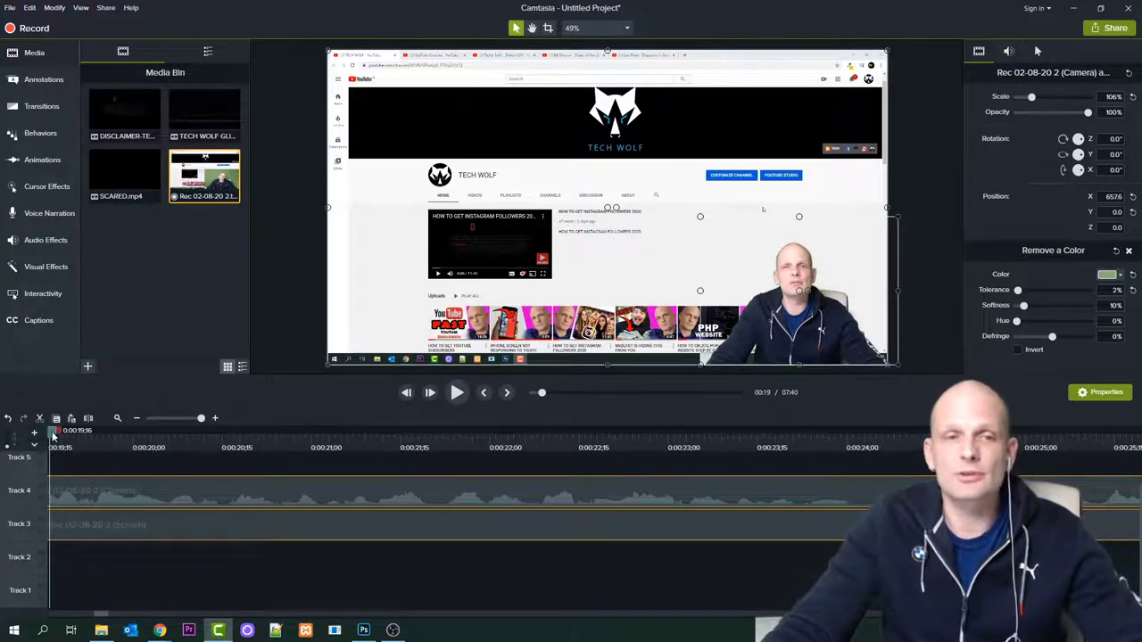
pyautogui.moveTo(54, 437); pyautogui.dragTo(51, 437)
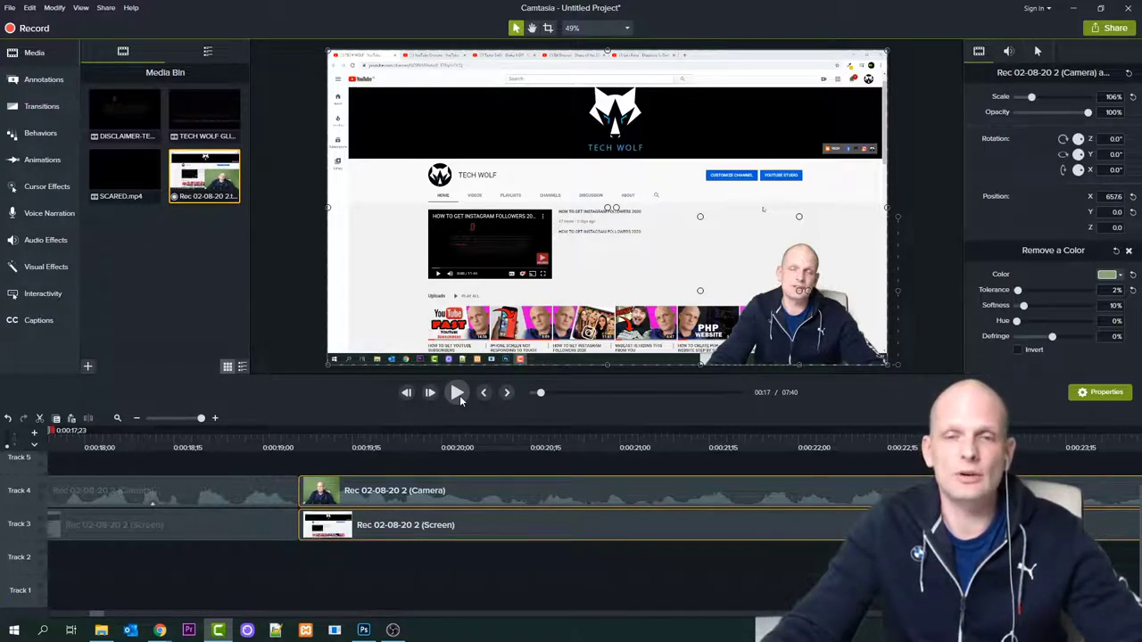
pyautogui.click(457, 393)
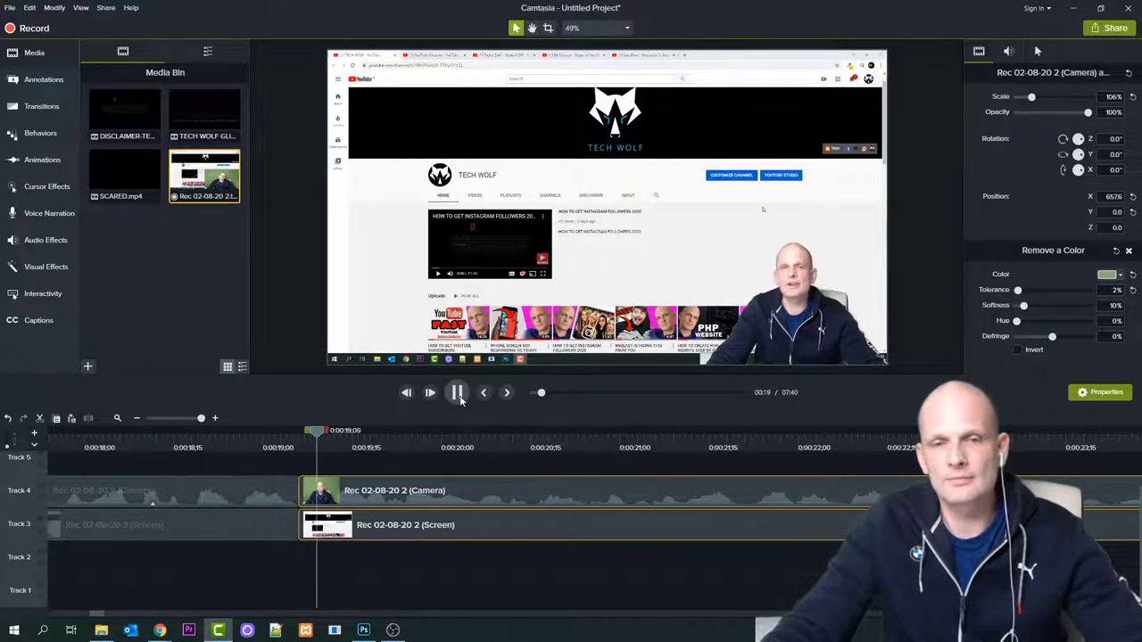
pyautogui.click(457, 393)
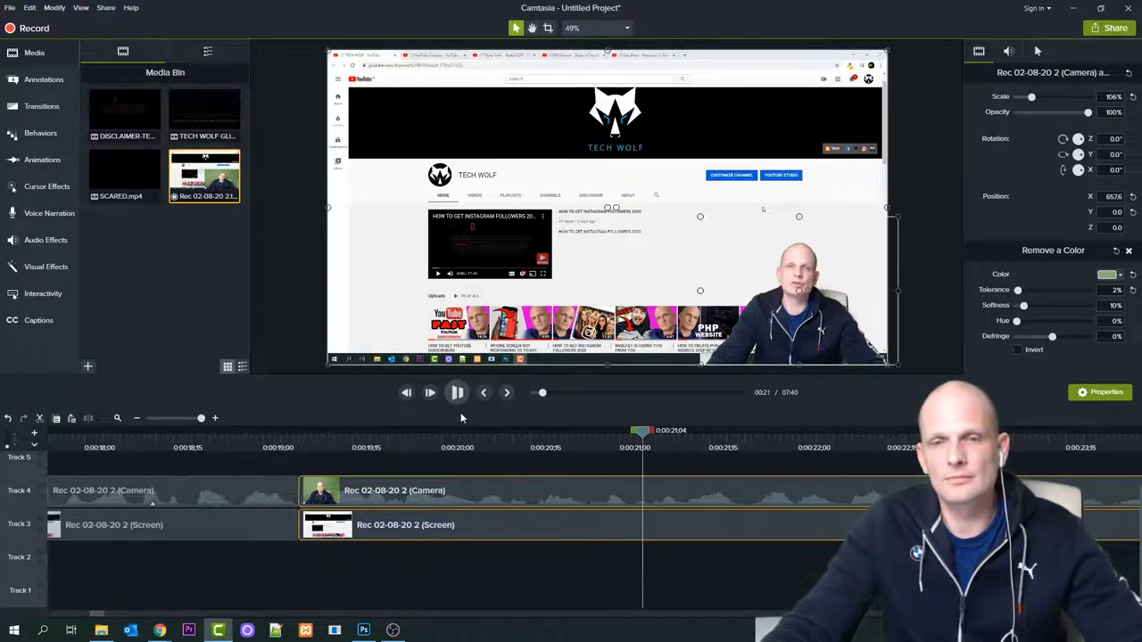
# Delete both clips' section from about 0:20;06 to 0:20;25 and move the following segments back to close the gap
pyautogui.click(535, 449)
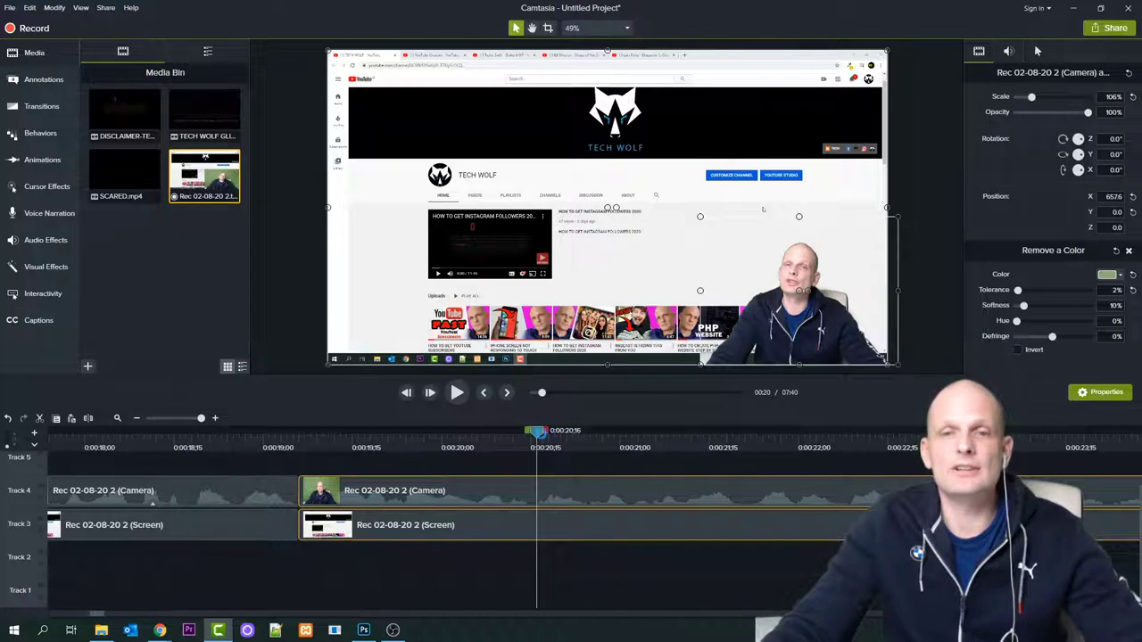
pyautogui.moveTo(537, 436); pyautogui.dragTo(633, 435)
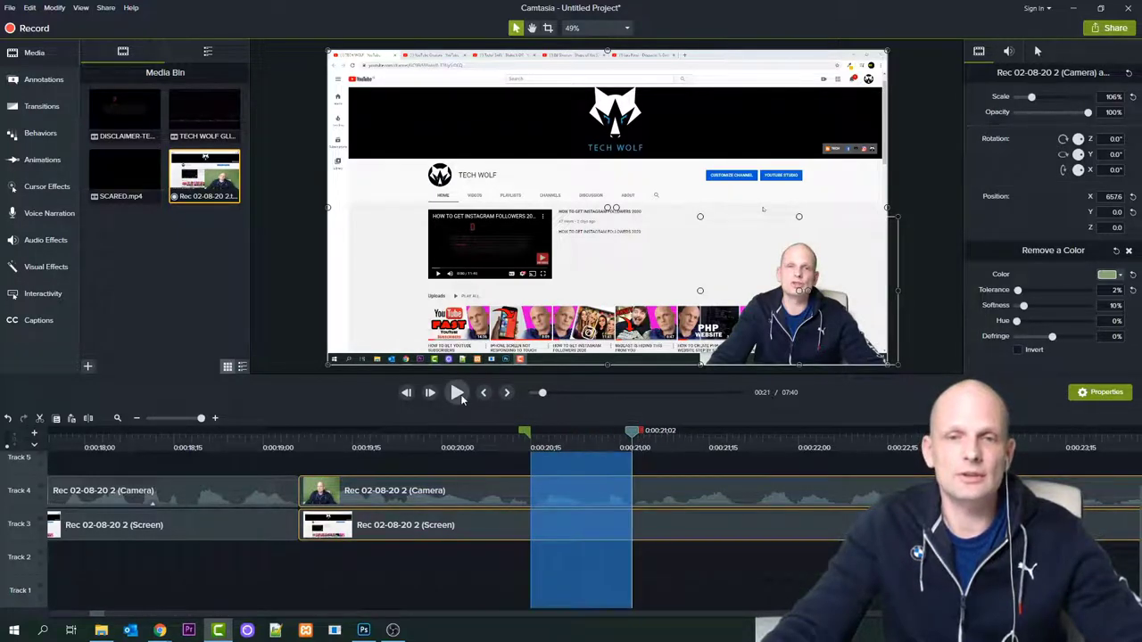
pyautogui.click(461, 398)
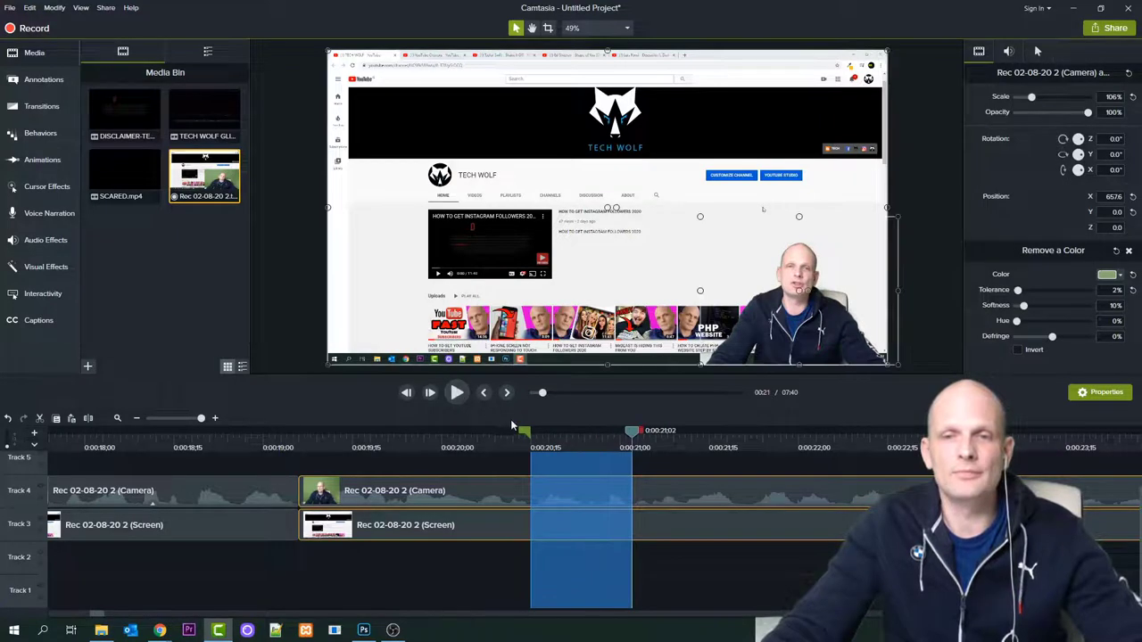
pyautogui.moveTo(530, 433); pyautogui.dragTo(471, 434)
pyautogui.click(456, 393)
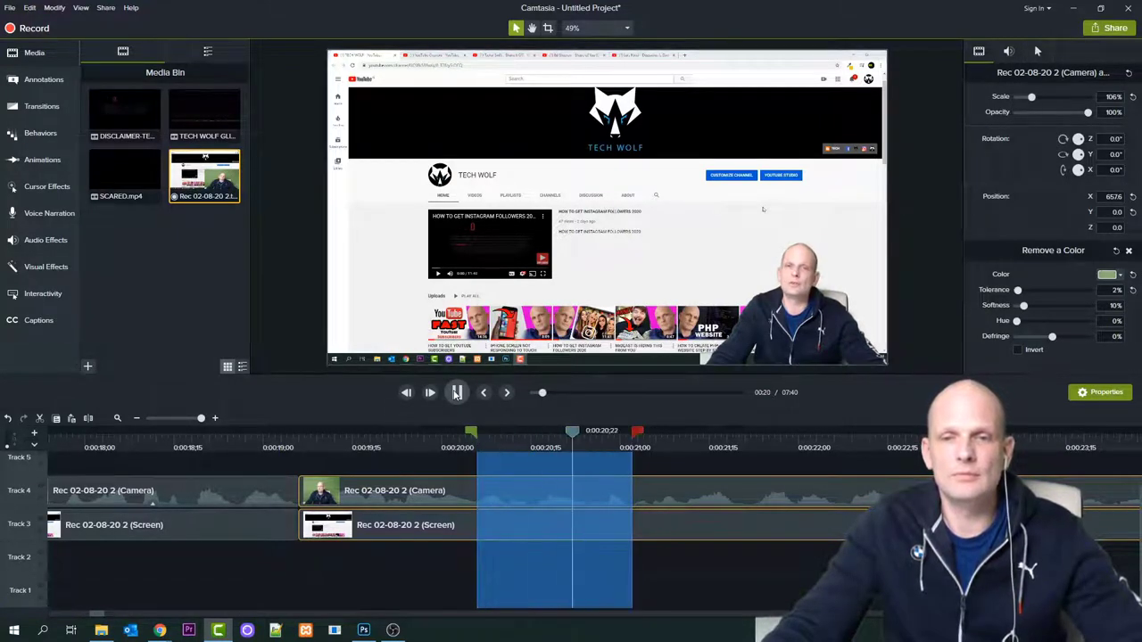
pyautogui.moveTo(634, 435); pyautogui.dragTo(543, 437)
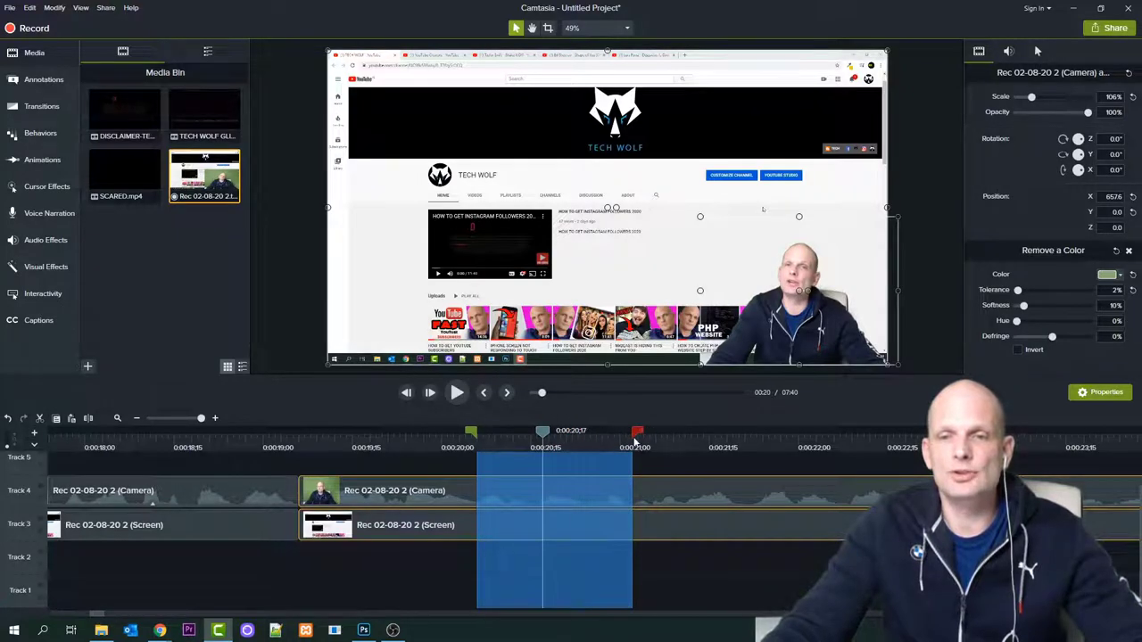
pyautogui.moveTo(637, 432); pyautogui.dragTo(590, 433)
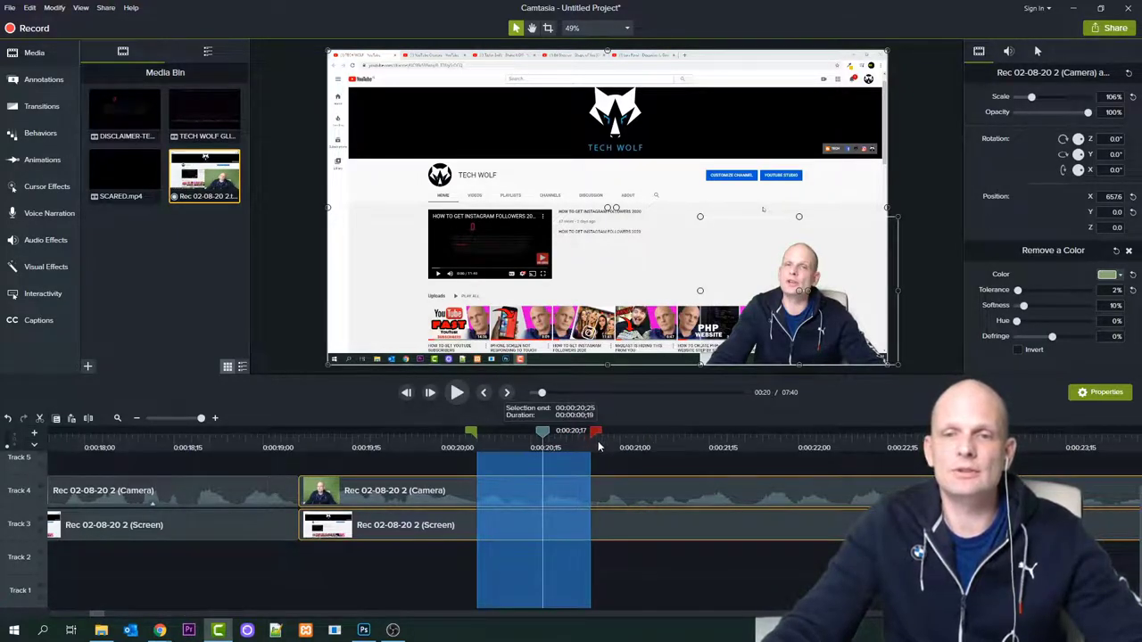
pyautogui.press('Delete')
pyautogui.moveTo(564, 475); pyautogui.dragTo(631, 518)
pyautogui.moveTo(616, 526); pyautogui.dragTo(293, 440)
pyautogui.click(286, 437)
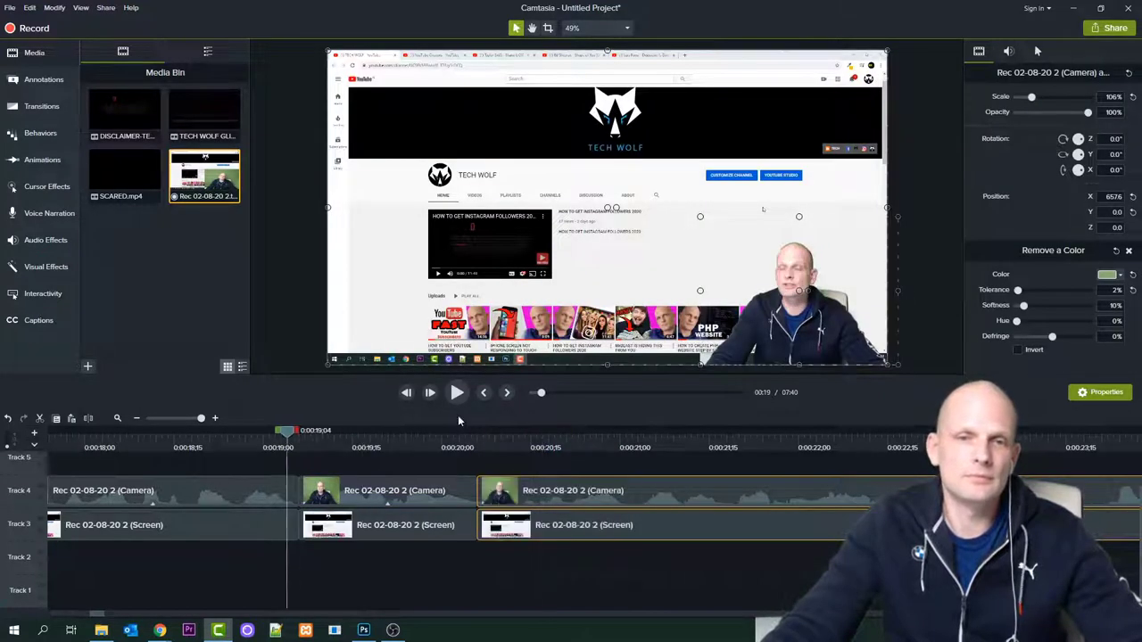
# Play back across the joins from 0:19;04 to about 0:23;22, and replay from about 0:21;10 to 0:22;12 to find the next cut
pyautogui.click(458, 395)
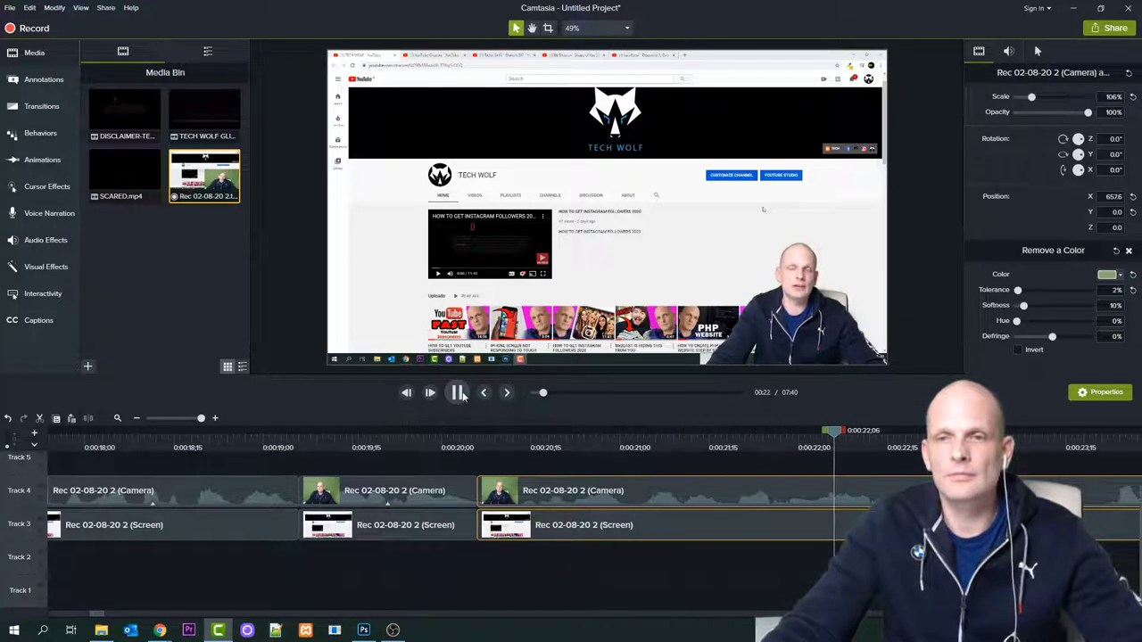
pyautogui.click(458, 393)
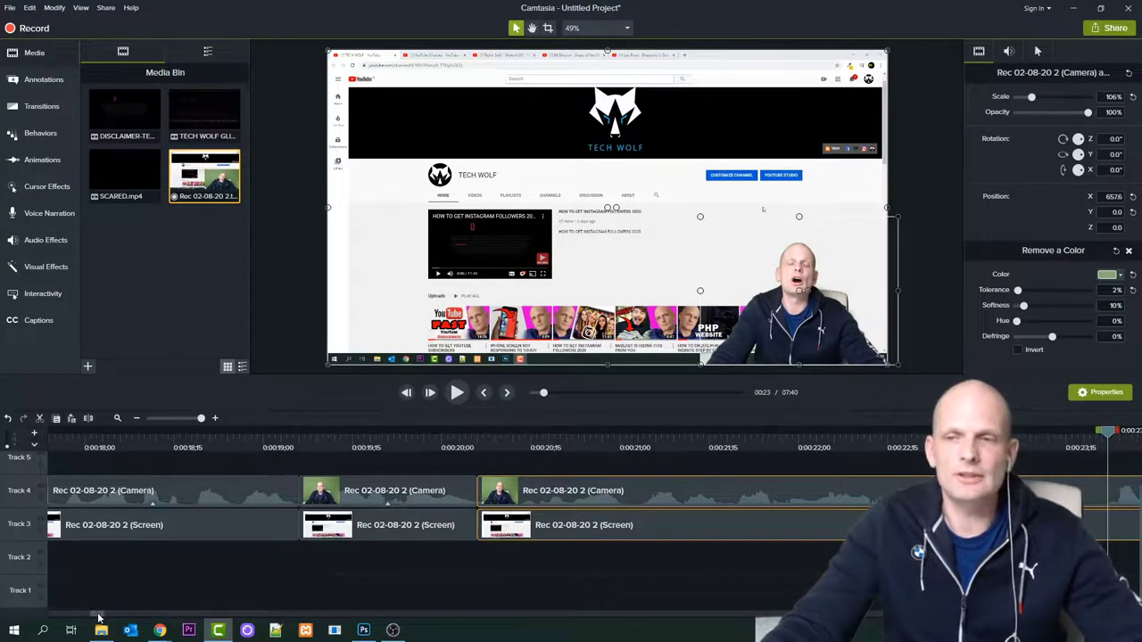
pyautogui.moveTo(98, 618); pyautogui.dragTo(106, 617)
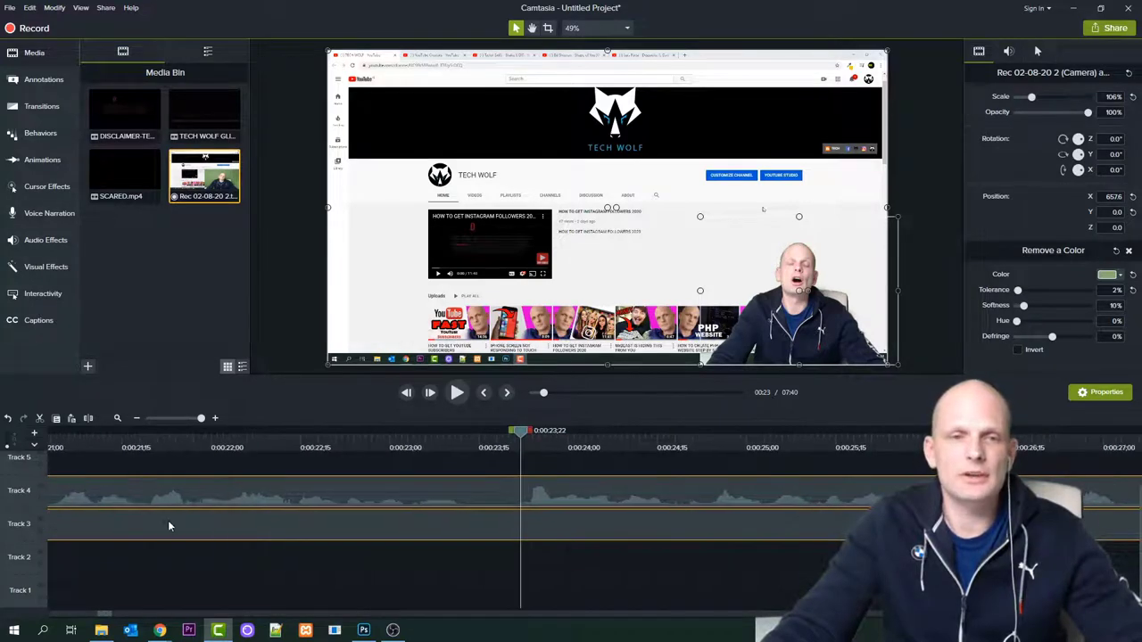
pyautogui.click(258, 440)
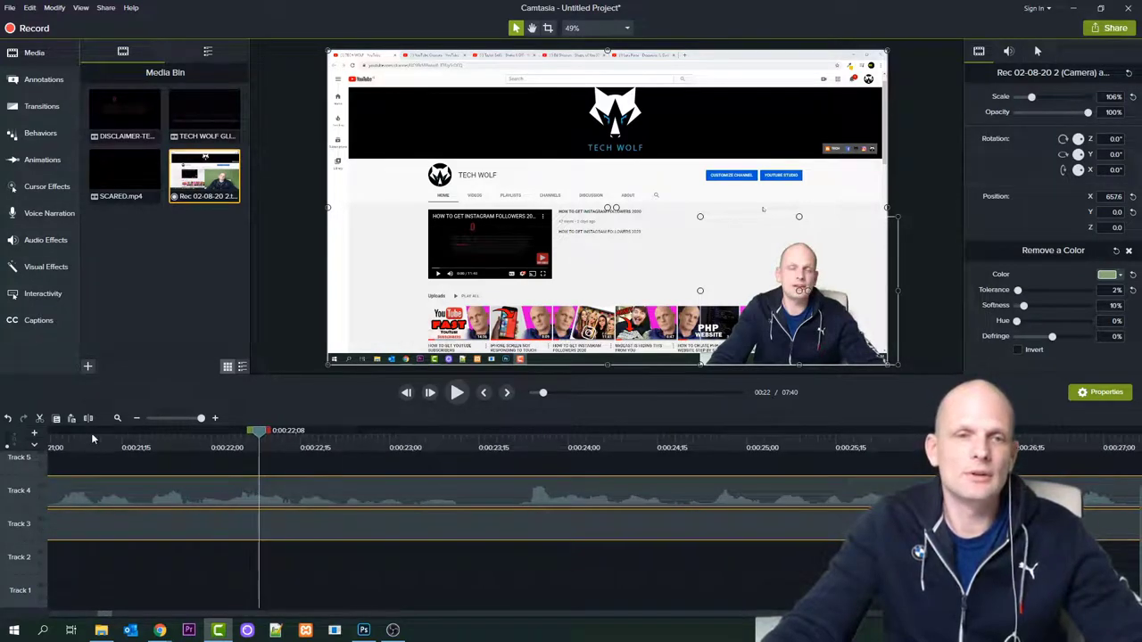
pyautogui.click(91, 433)
pyautogui.click(456, 393)
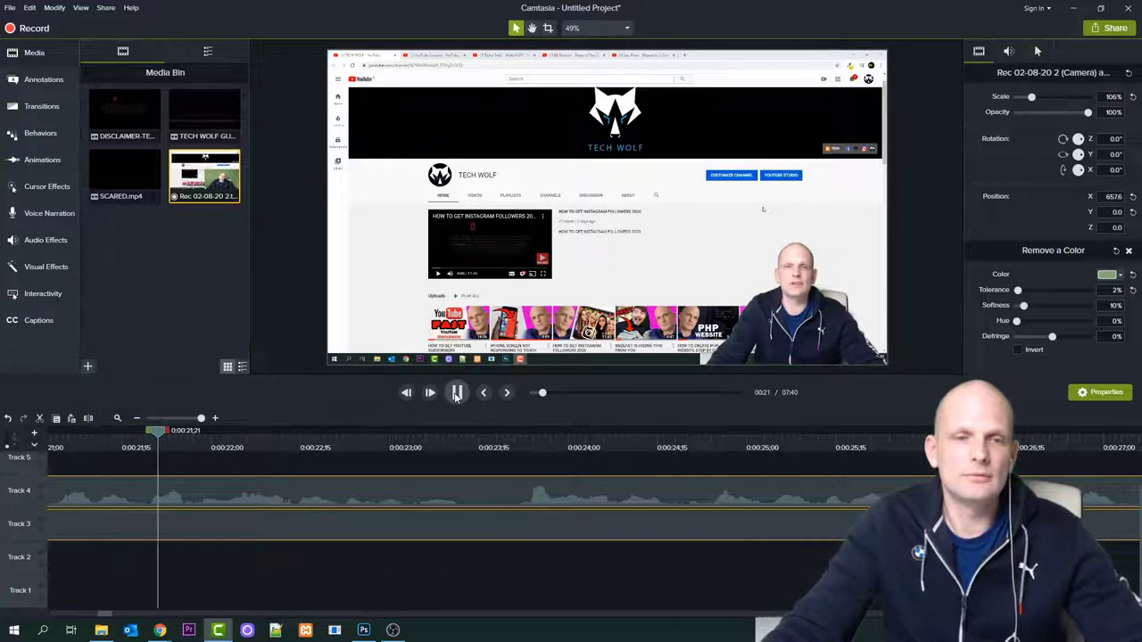
pyautogui.click(456, 393)
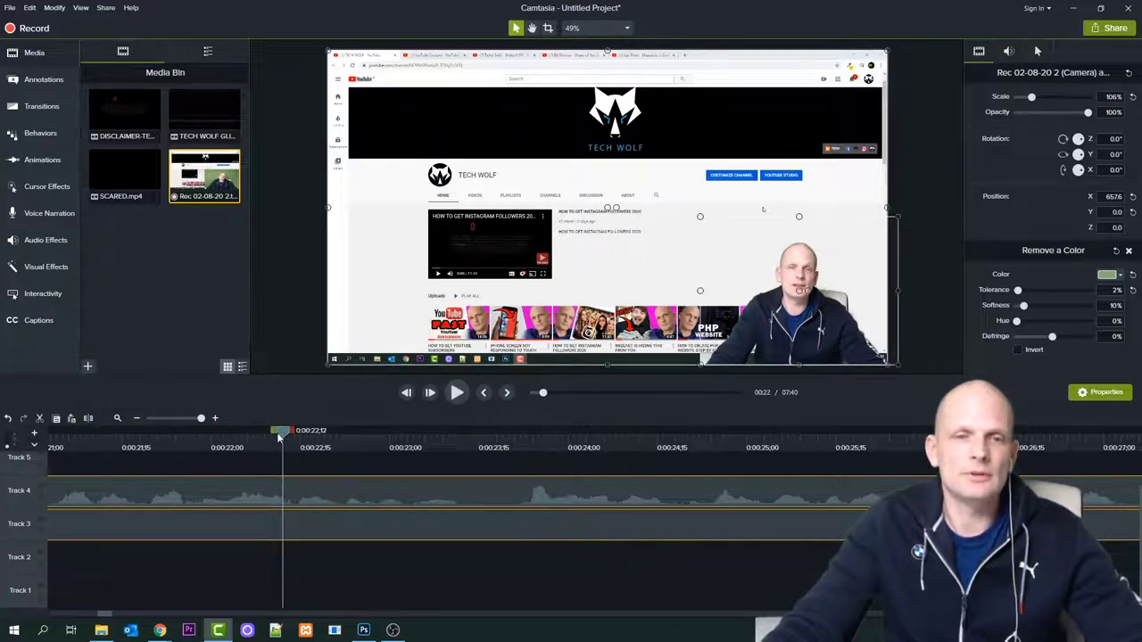
# Split both clips at 0:22;13 and 0:23;03, delete the section between the splits, and move the following segments back to close the gap
pyautogui.moveTo(279, 437); pyautogui.dragTo(247, 531)
pyautogui.click(88, 419)
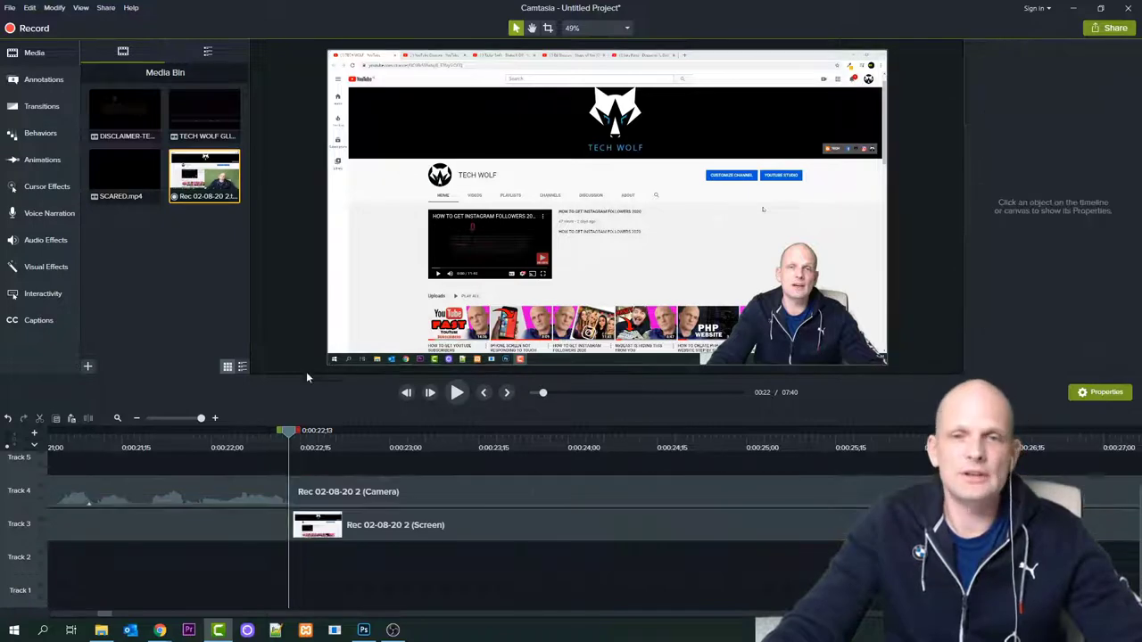
pyautogui.click(457, 394)
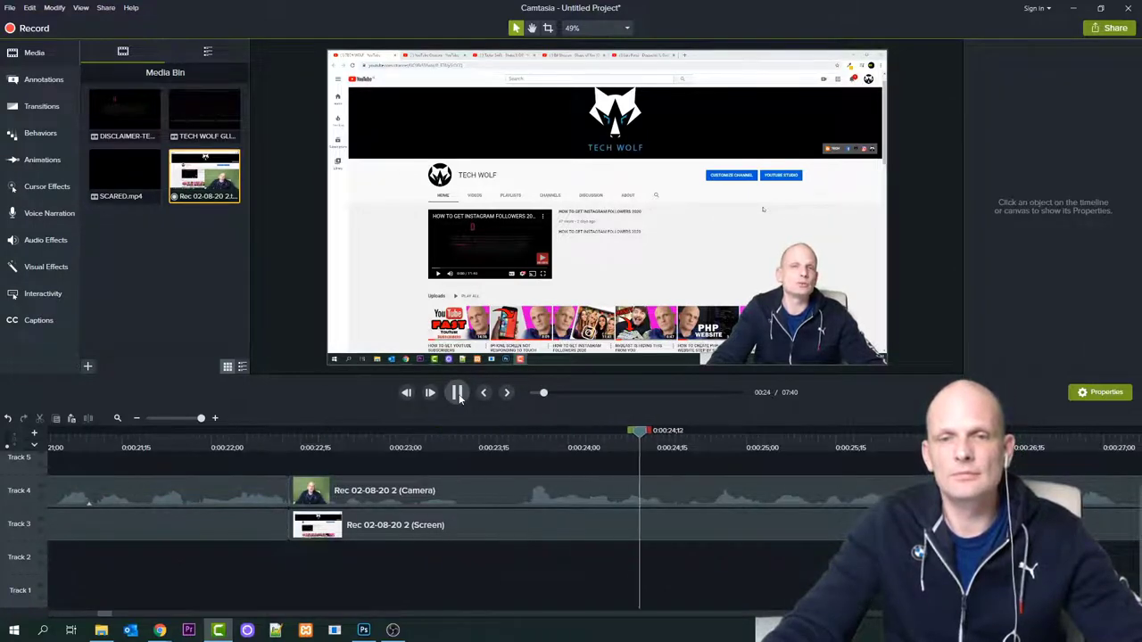
pyautogui.click(408, 437)
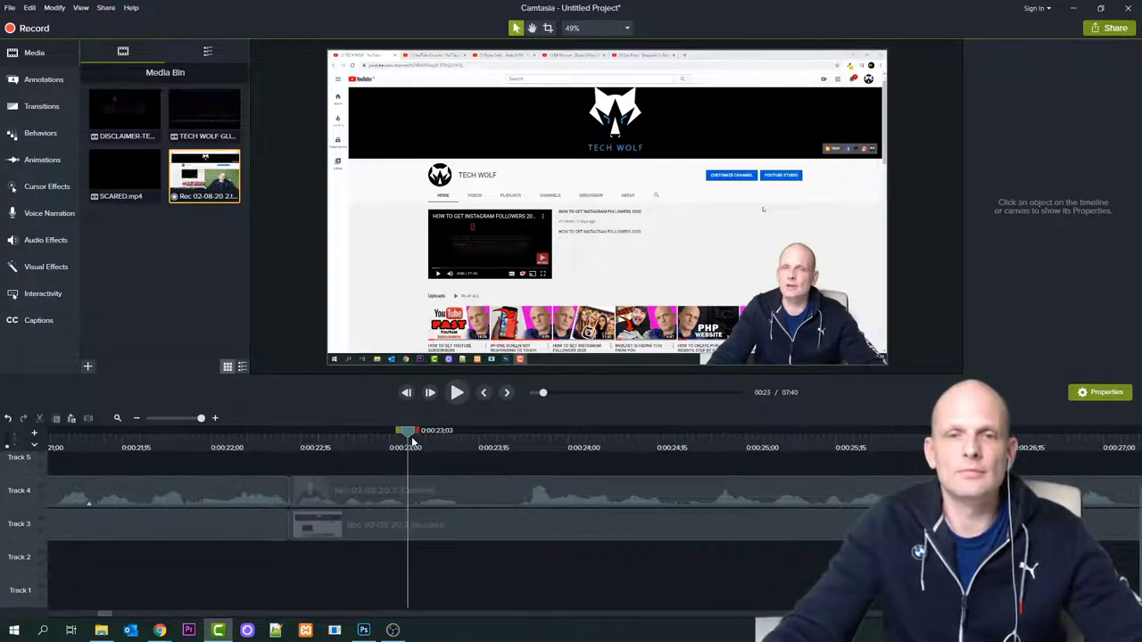
pyautogui.moveTo(378, 452); pyautogui.dragTo(383, 530)
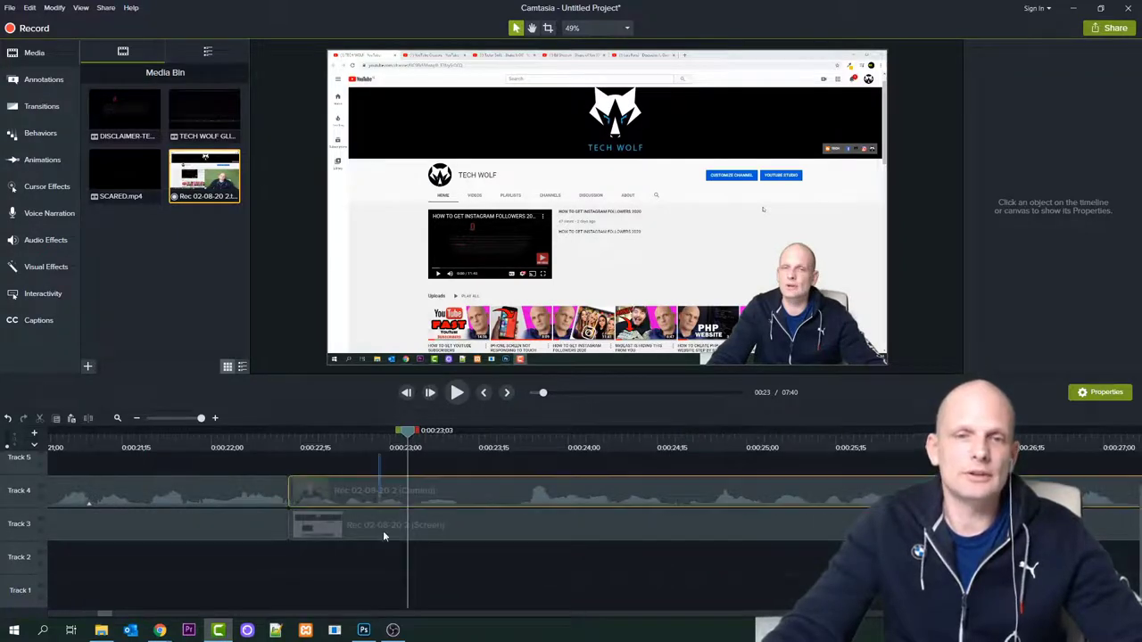
pyautogui.click(89, 419)
pyautogui.click(354, 525)
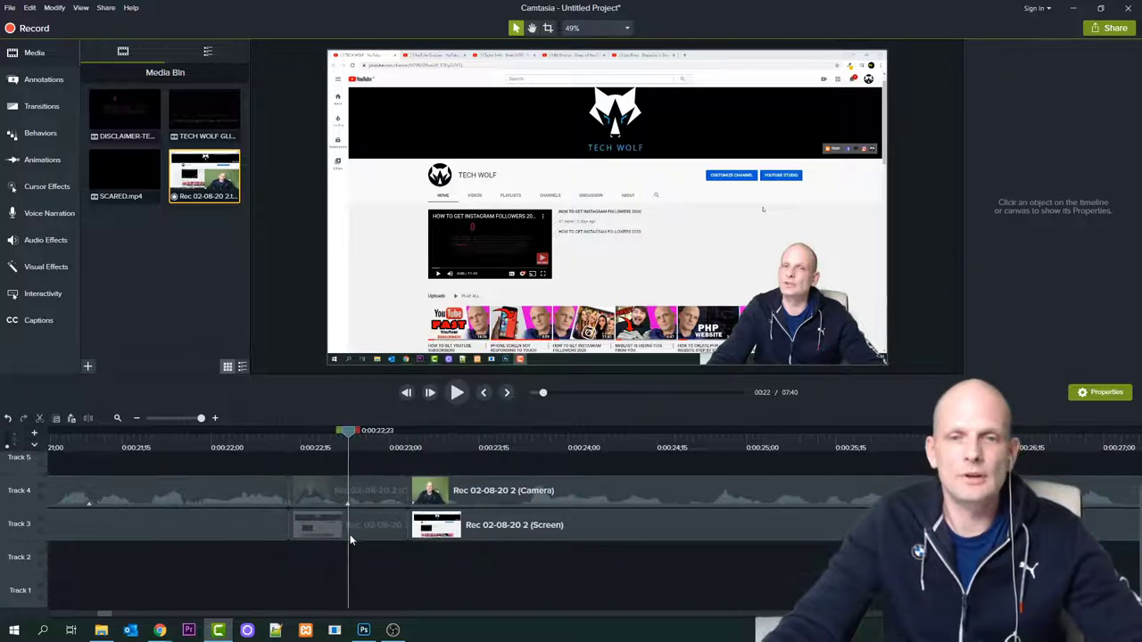
pyautogui.moveTo(369, 470); pyautogui.dragTo(255, 514)
pyautogui.press('Delete')
# Play back across the join at 0:22;13, from 0:22;00 to about 0:23;20
pyautogui.click(213, 435)
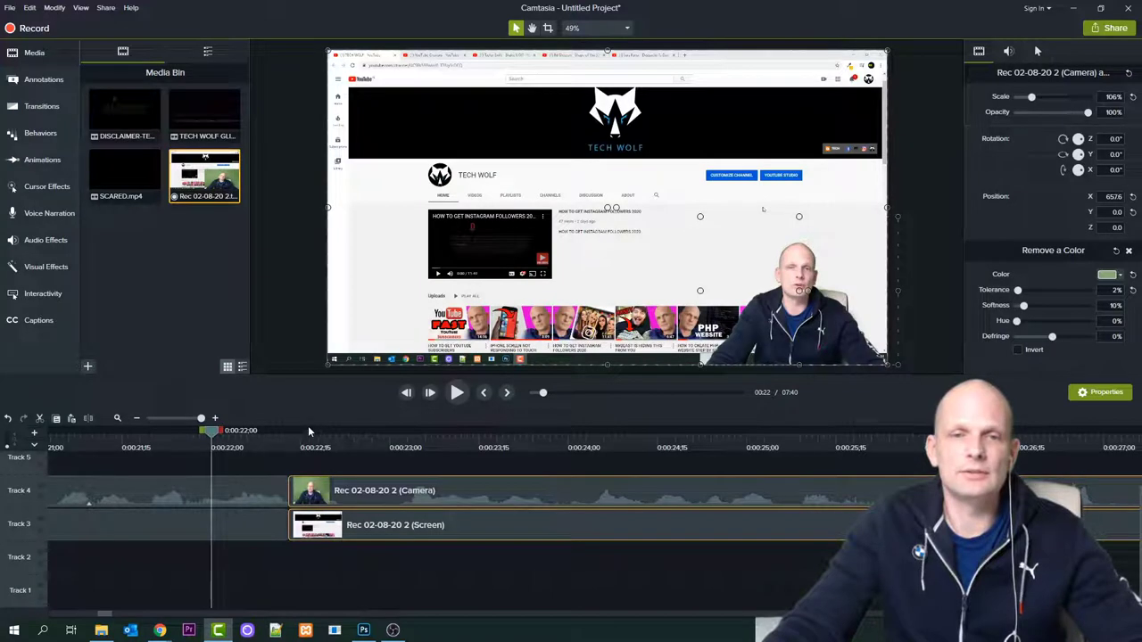
pyautogui.click(456, 393)
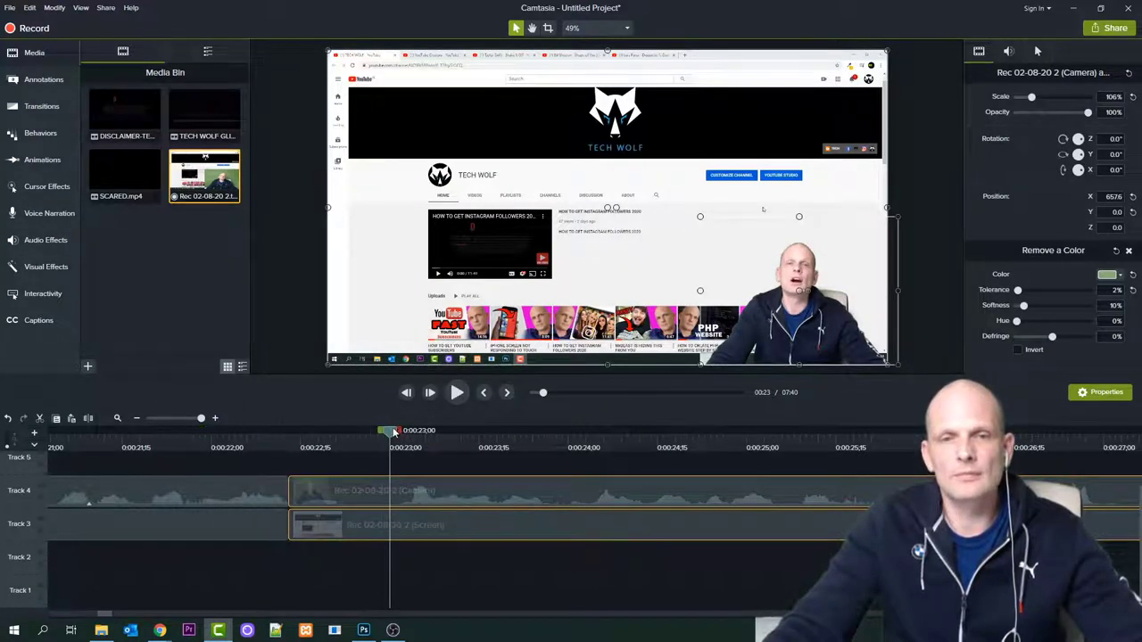
pyautogui.click(455, 394)
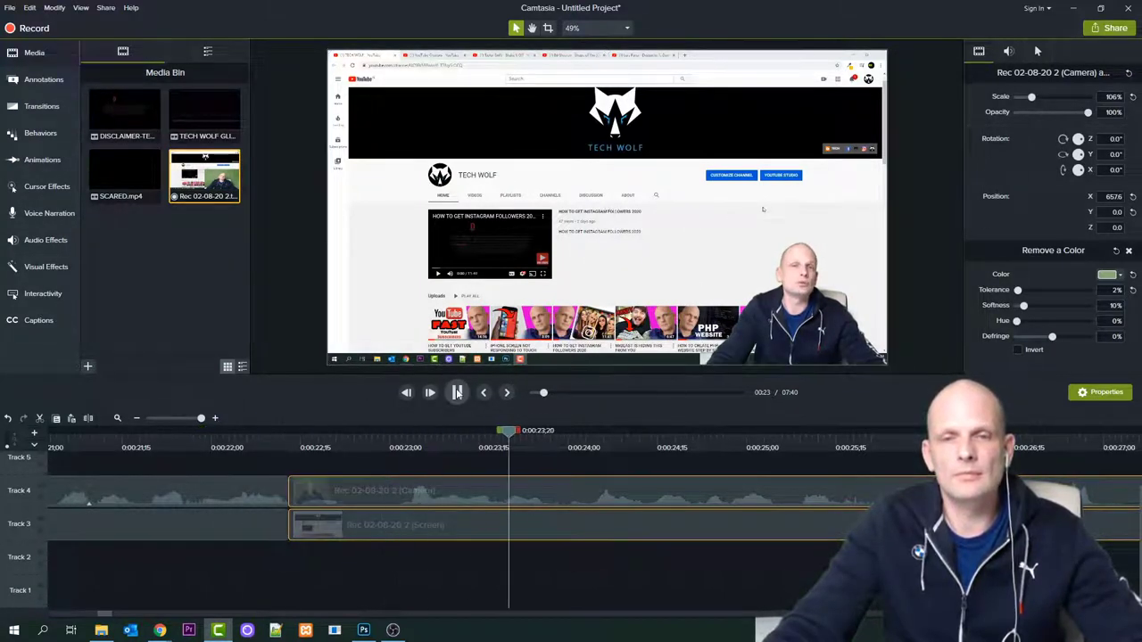
# Delete both clips' section from 0:22;22 to 0:23;01 and move the following segments back to the cut
pyautogui.click(345, 433)
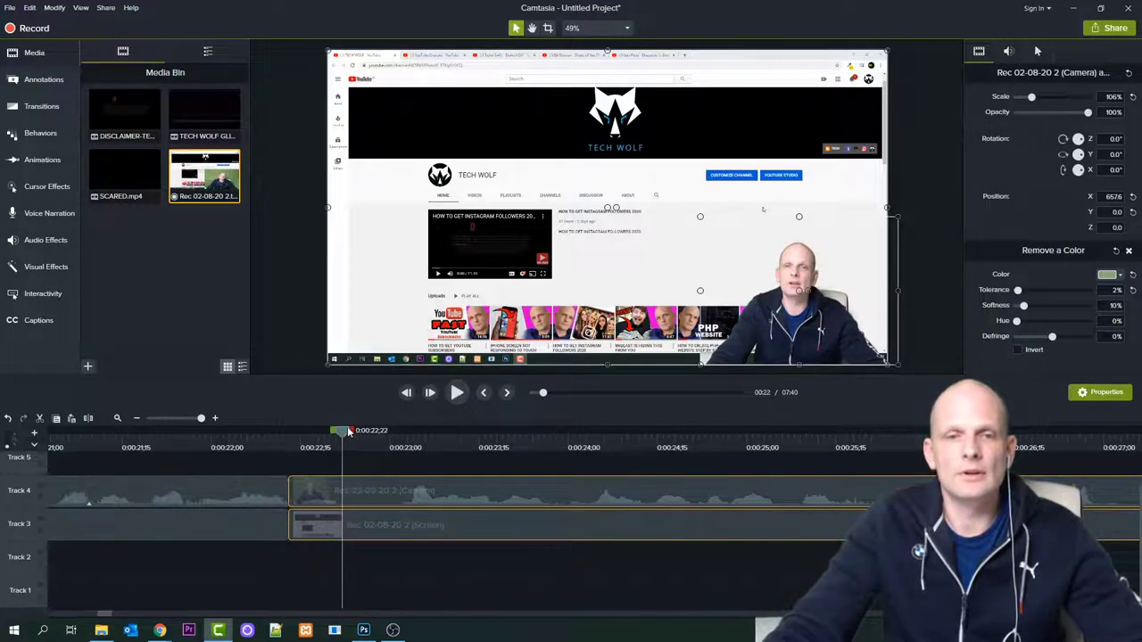
pyautogui.moveTo(354, 432); pyautogui.dragTo(406, 442)
pyautogui.press('Delete')
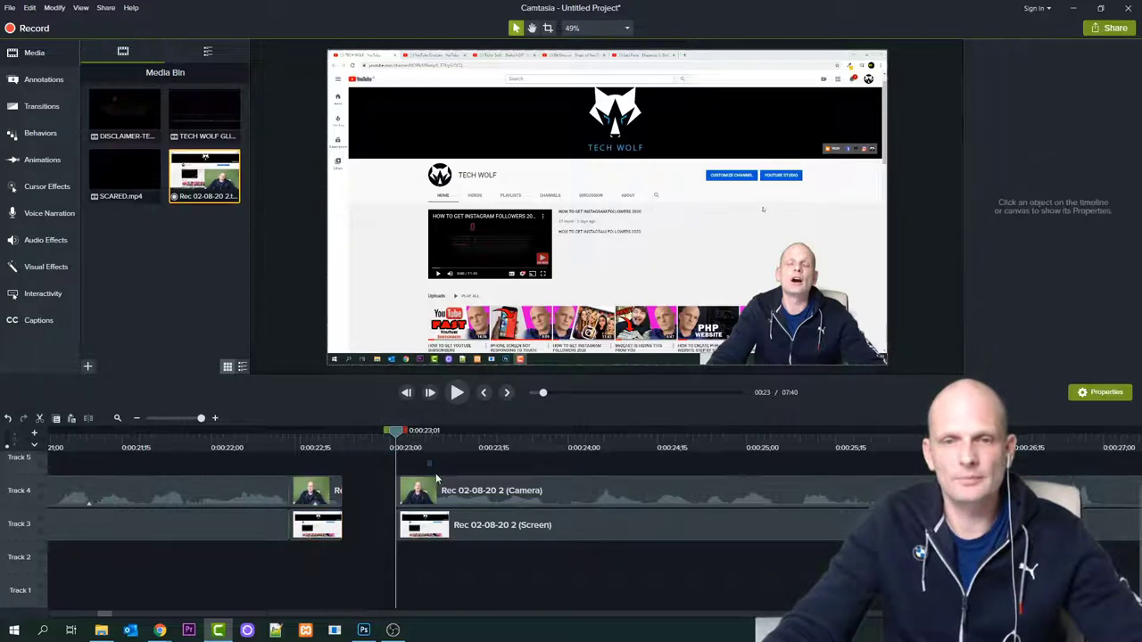
pyautogui.moveTo(464, 523); pyautogui.dragTo(279, 520)
# Play back across the join at 0:22;22, from 0:21;25 to about 0:23;20
pyautogui.click(182, 438)
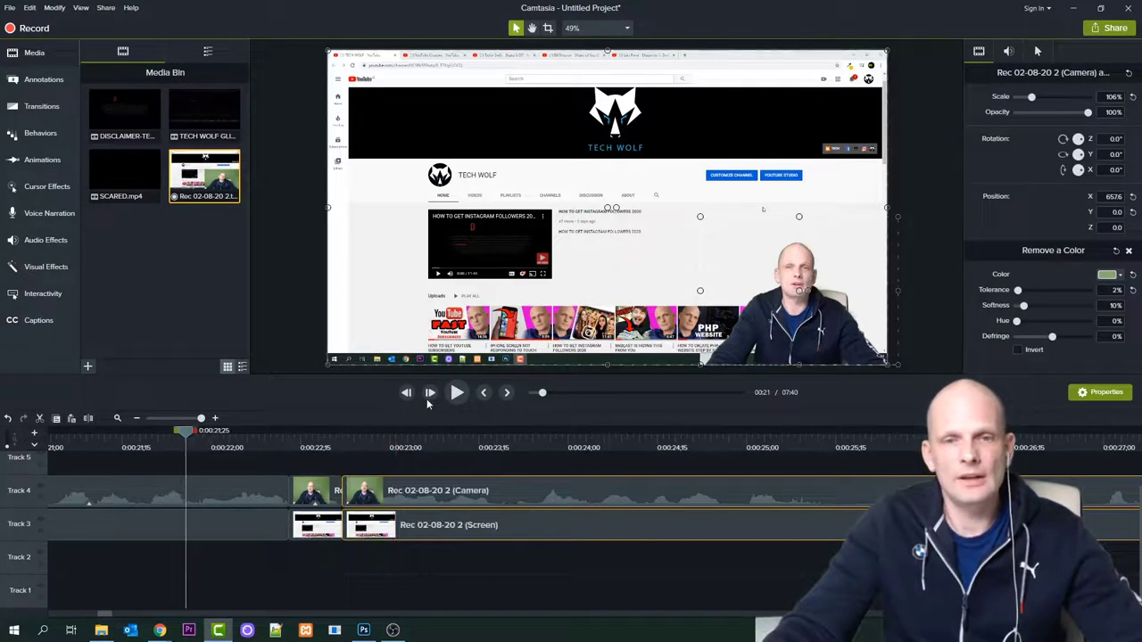
pyautogui.click(457, 394)
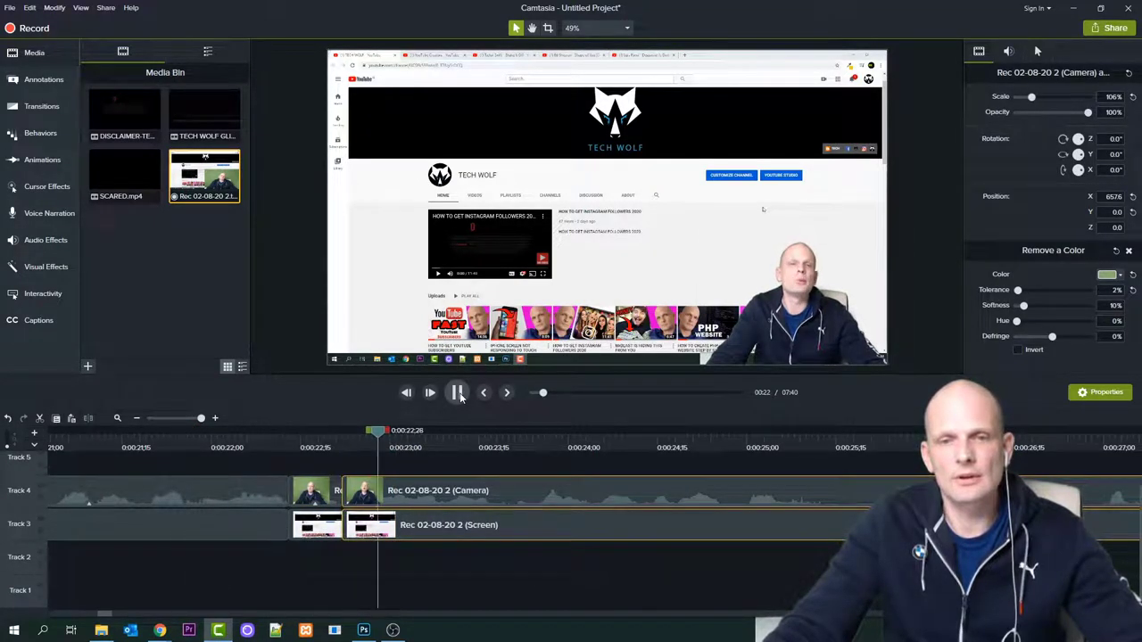
pyautogui.click(458, 396)
# Delete both clips' section from about 0:23;20 to 0:24;03 and move the following segments back to close the gap
pyautogui.moveTo(517, 439); pyautogui.dragTo(592, 433)
pyautogui.click(458, 394)
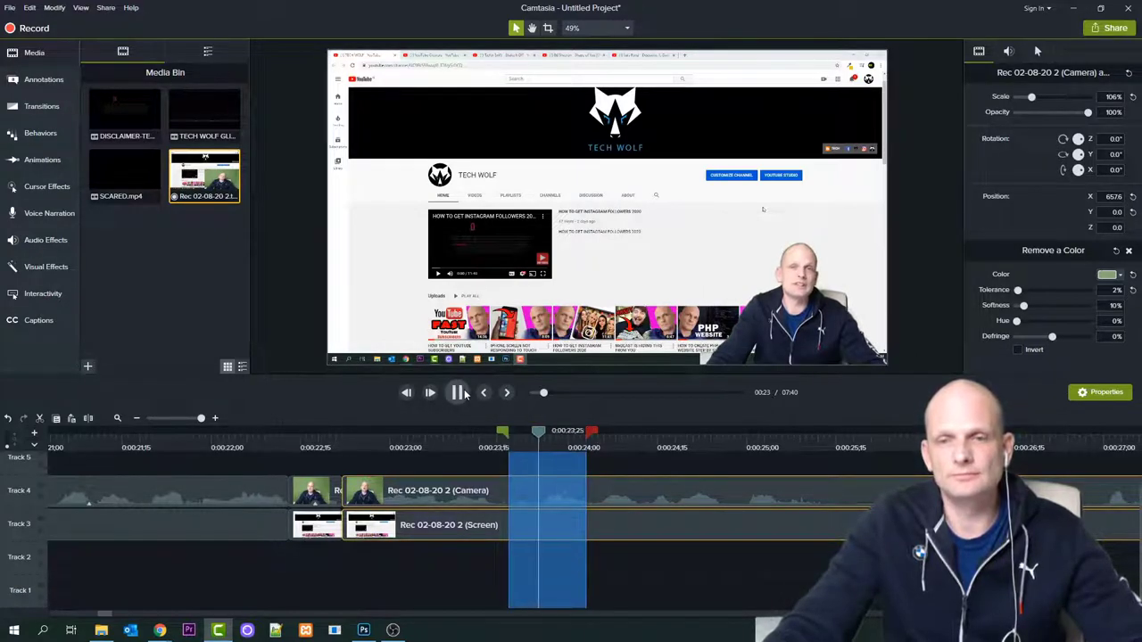
pyautogui.press('Delete')
pyautogui.moveTo(520, 477); pyautogui.dragTo(216, 448)
# Play back across the join at 0:23;20, from 0:22;01 to about 0:24;24
pyautogui.click(216, 446)
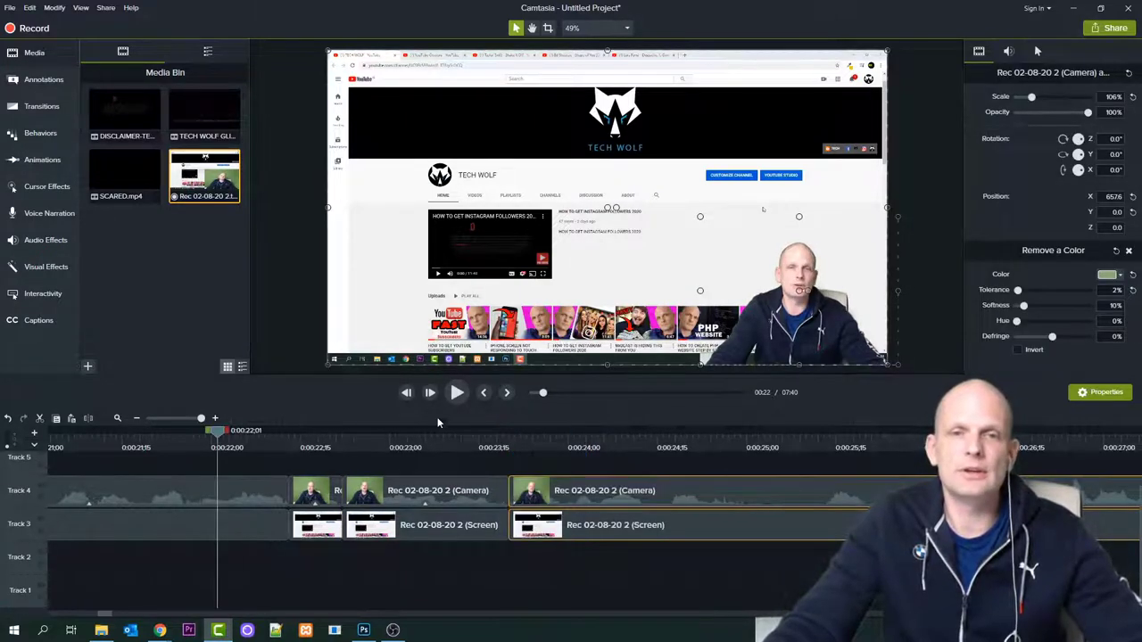
pyautogui.click(455, 395)
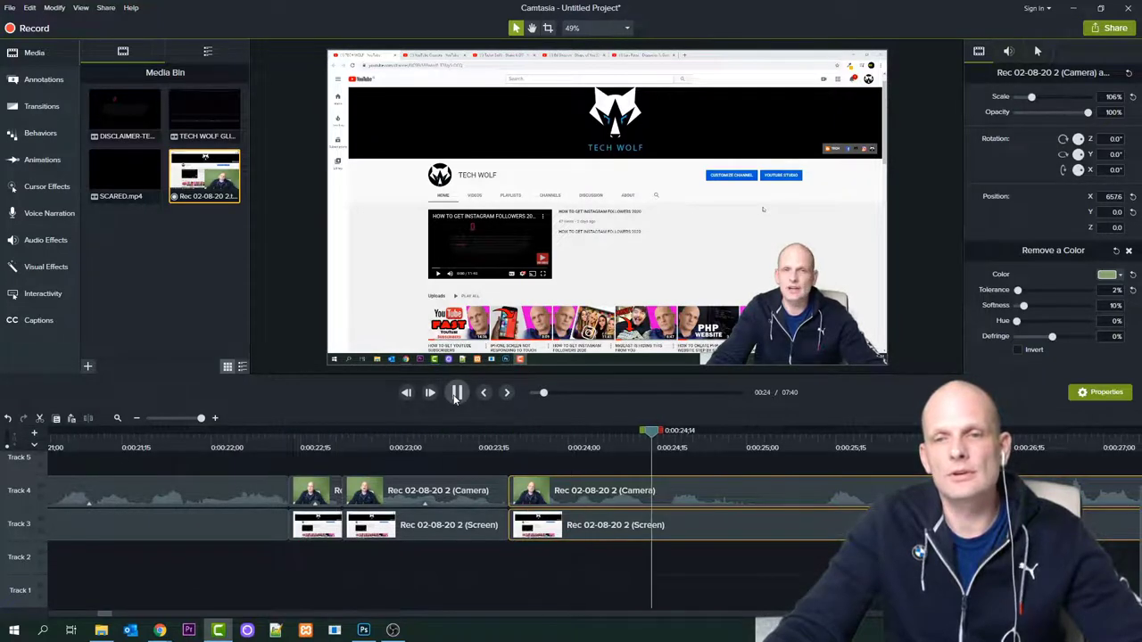
pyautogui.click(455, 395)
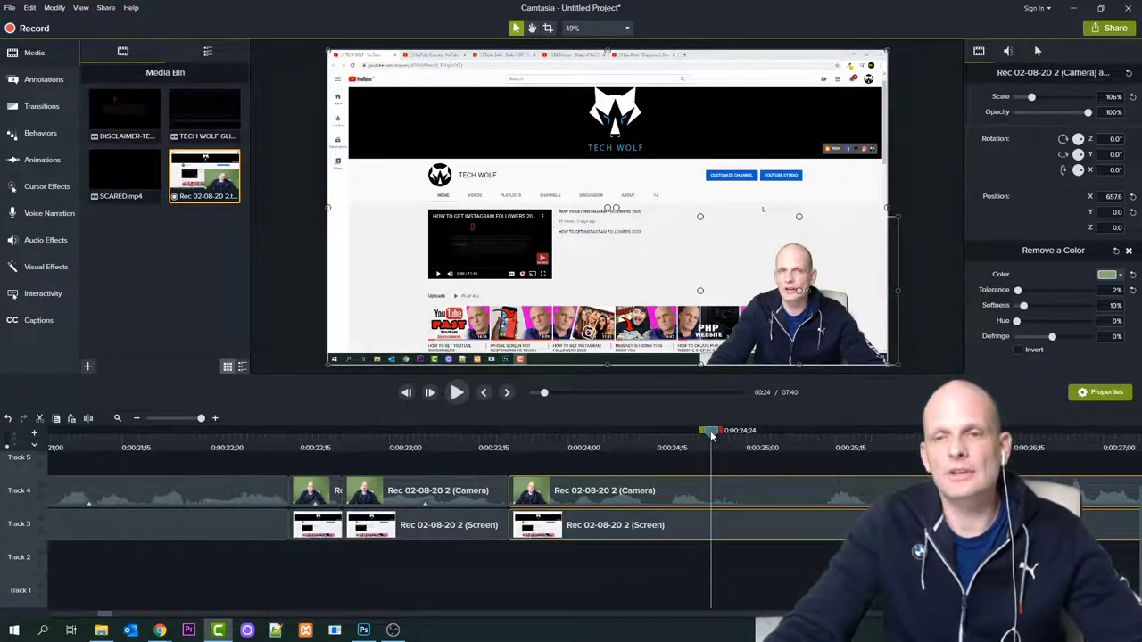
# Delete both clips' section from 0:24;23 to 0:25;11 and move the following segments back to the cut
pyautogui.moveTo(712, 436); pyautogui.dragTo(709, 437)
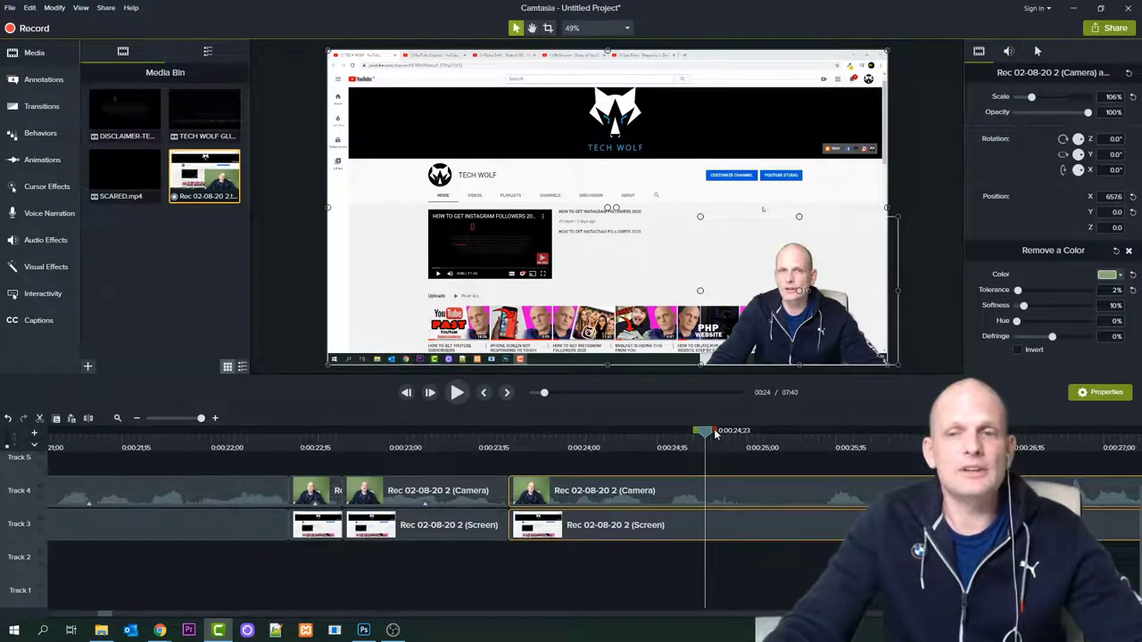
pyautogui.moveTo(715, 432); pyautogui.dragTo(825, 432)
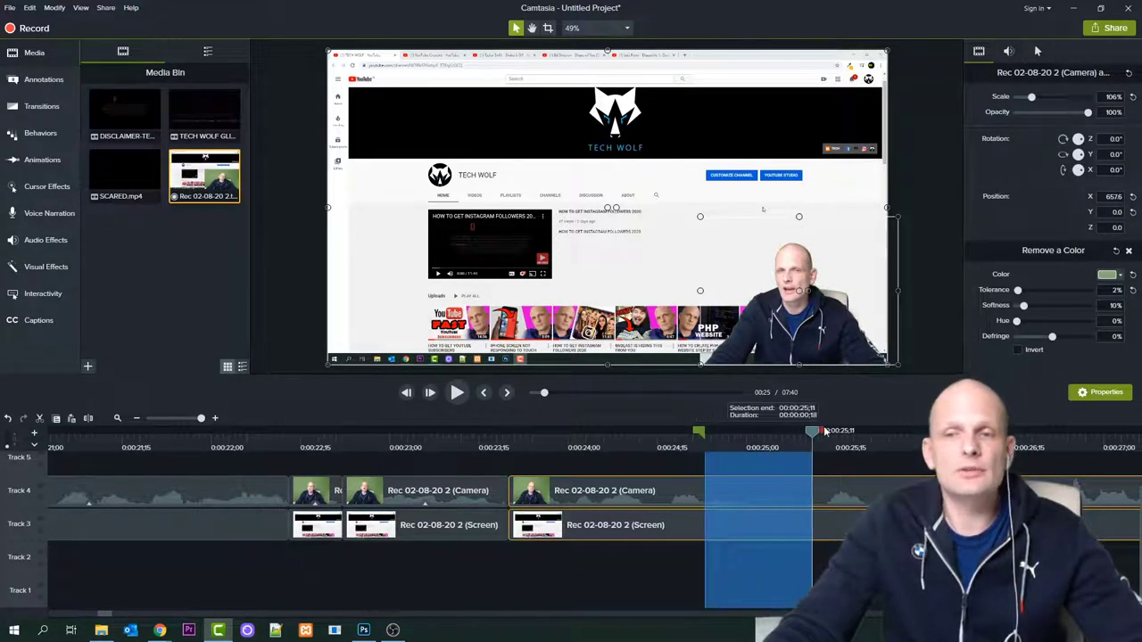
pyautogui.press('Delete')
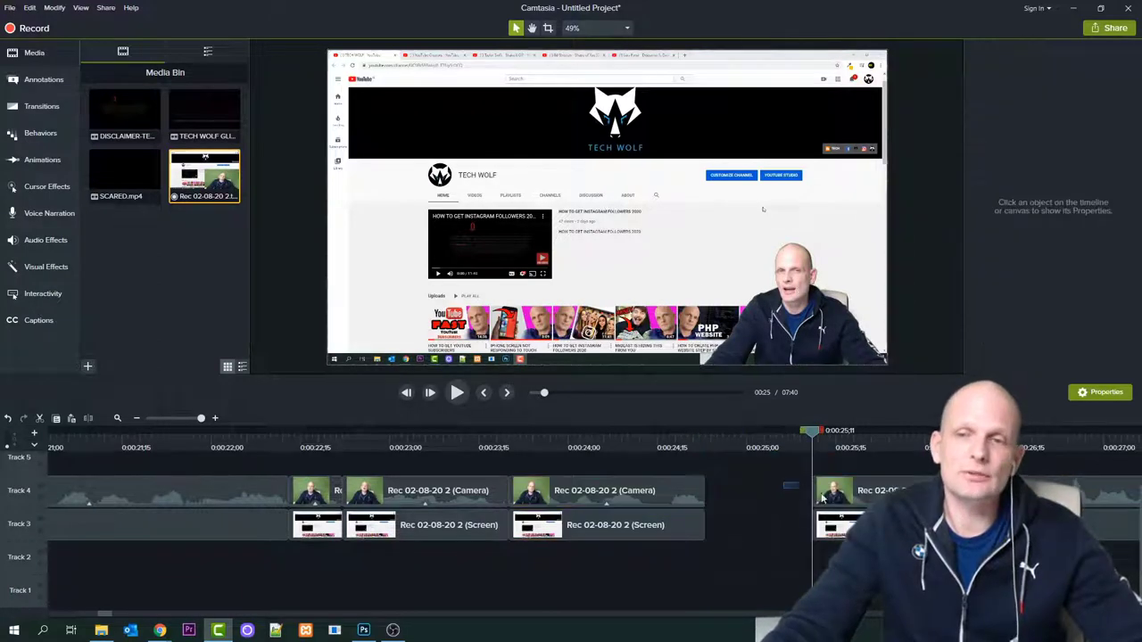
pyautogui.moveTo(821, 497); pyautogui.dragTo(121, 444)
# Review the edited joins by playing from 0:21;10 to 0:22;23 and again from 0:20;04 to about 0:27;22
pyautogui.click(92, 444)
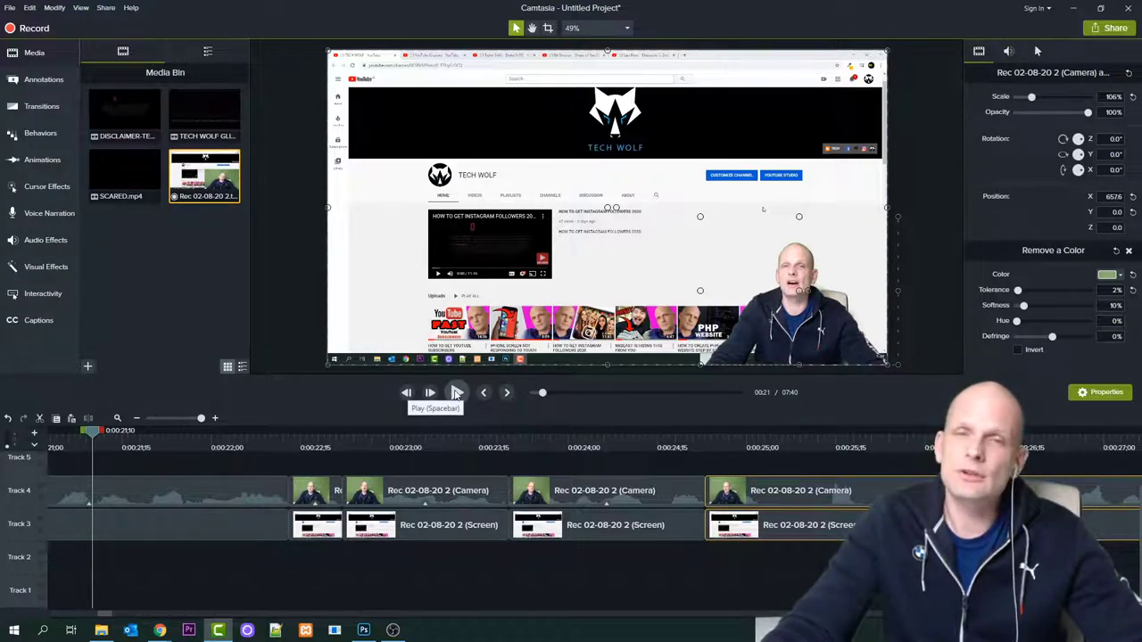
pyautogui.click(456, 392)
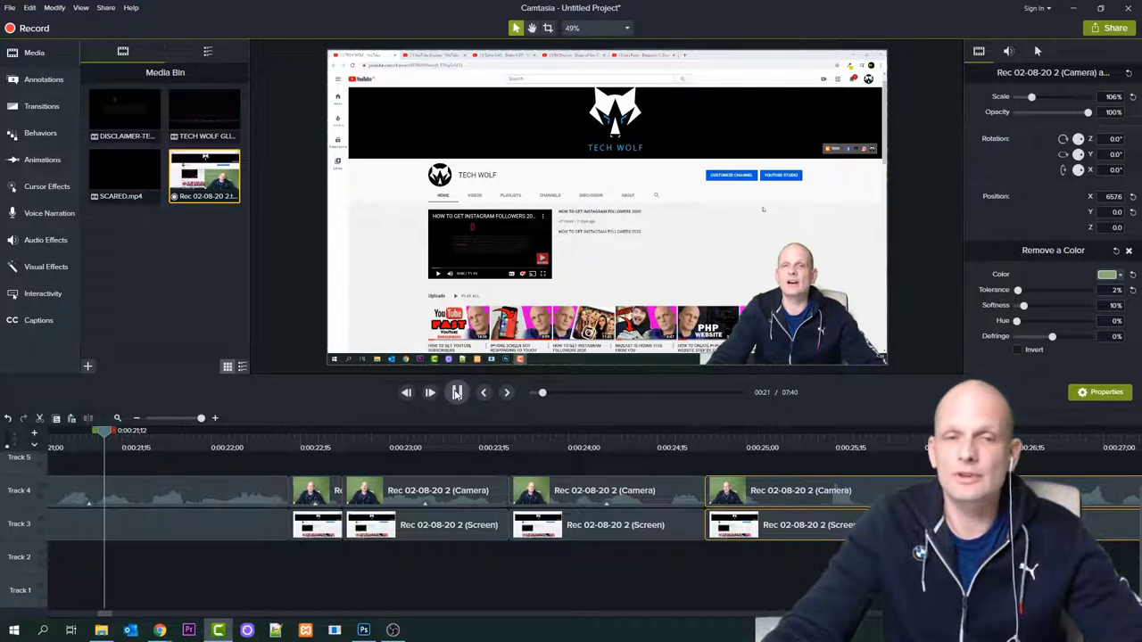
pyautogui.click(456, 392)
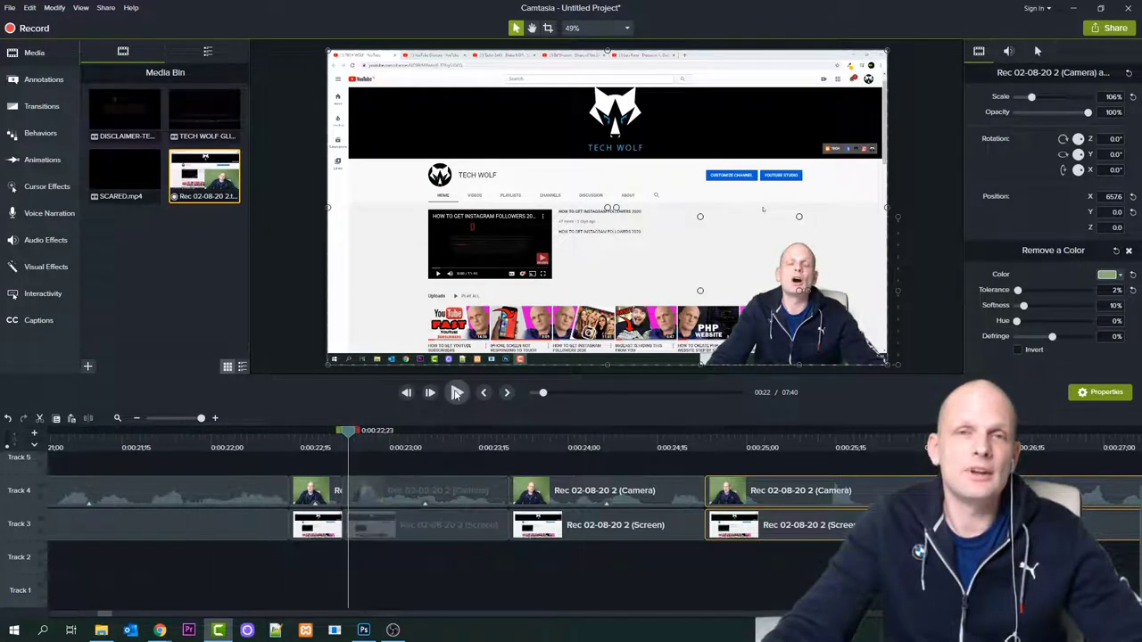
pyautogui.click(68, 449)
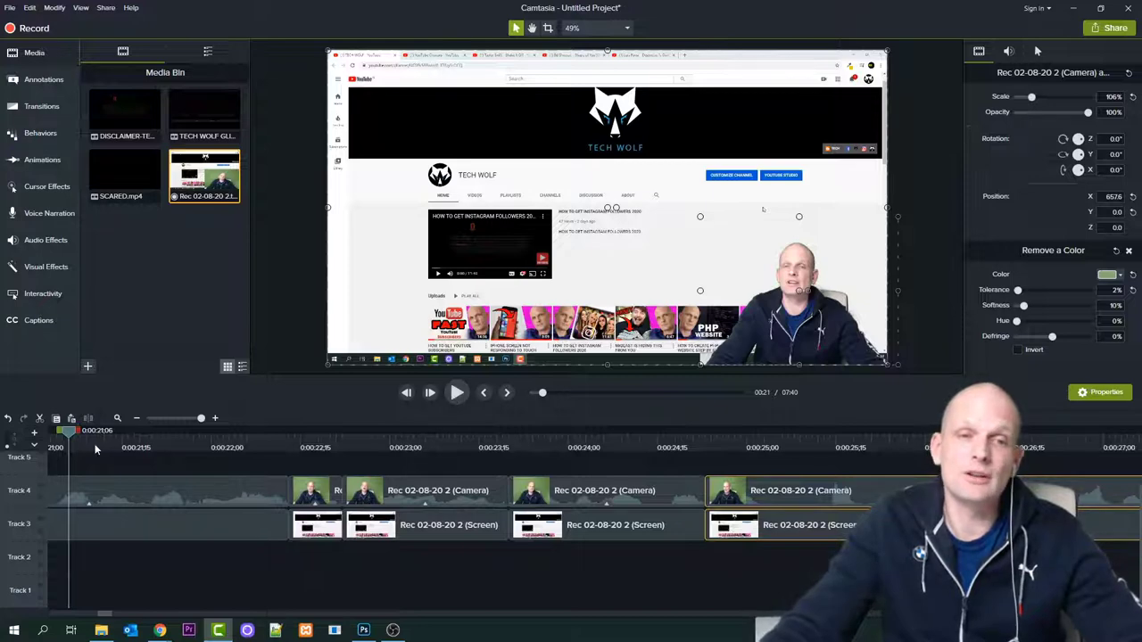
pyautogui.moveTo(66, 434); pyautogui.dragTo(25, 452)
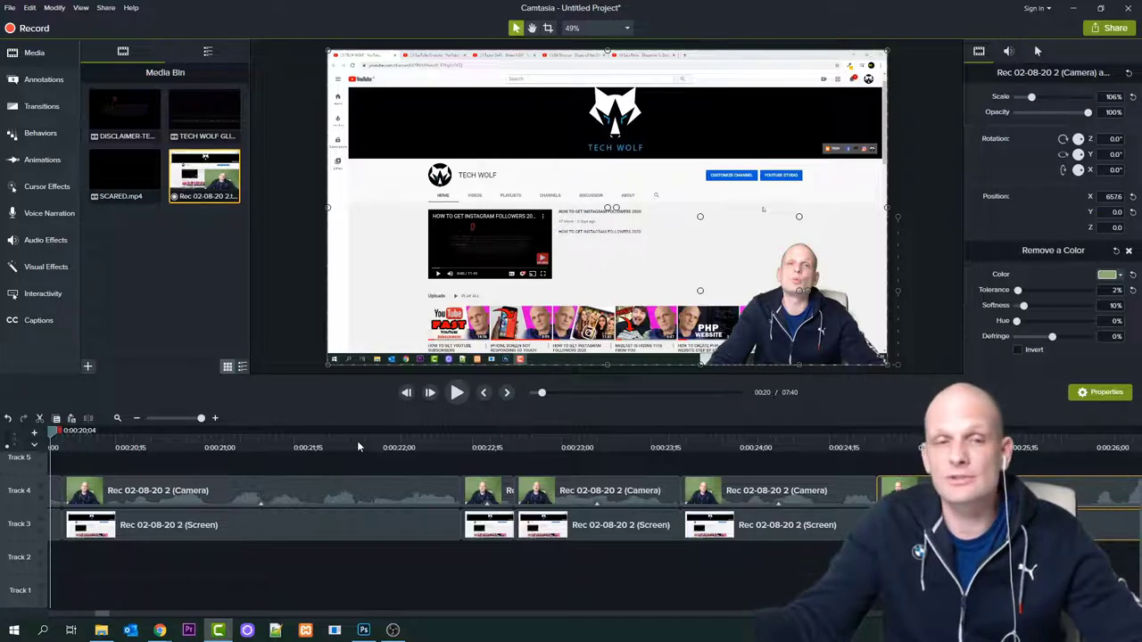
pyautogui.click(457, 393)
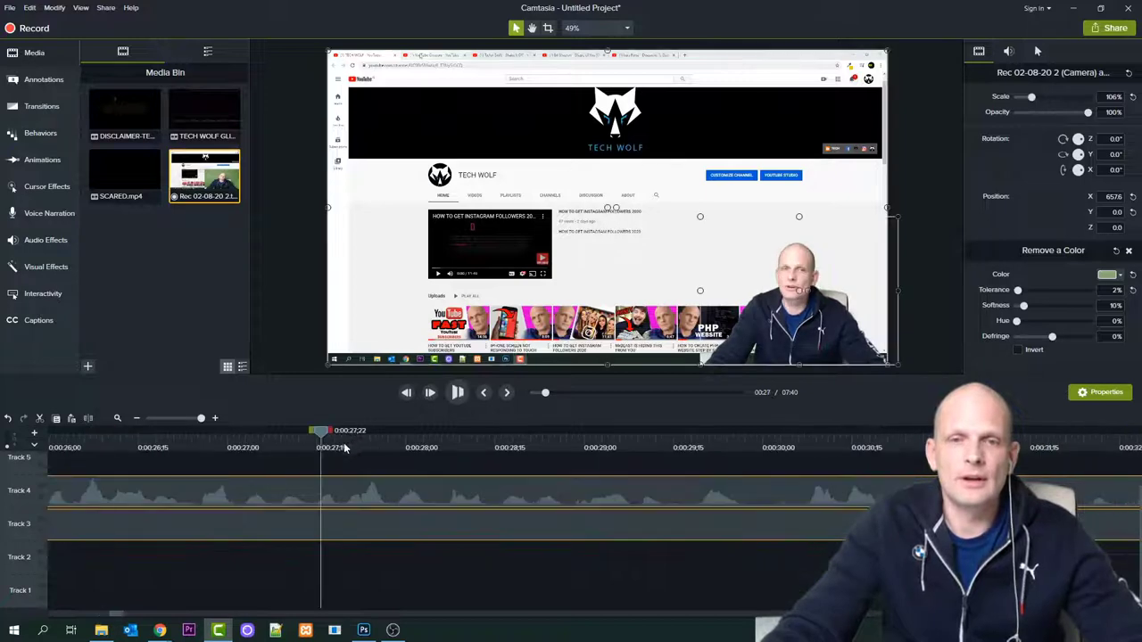
pyautogui.press('space')
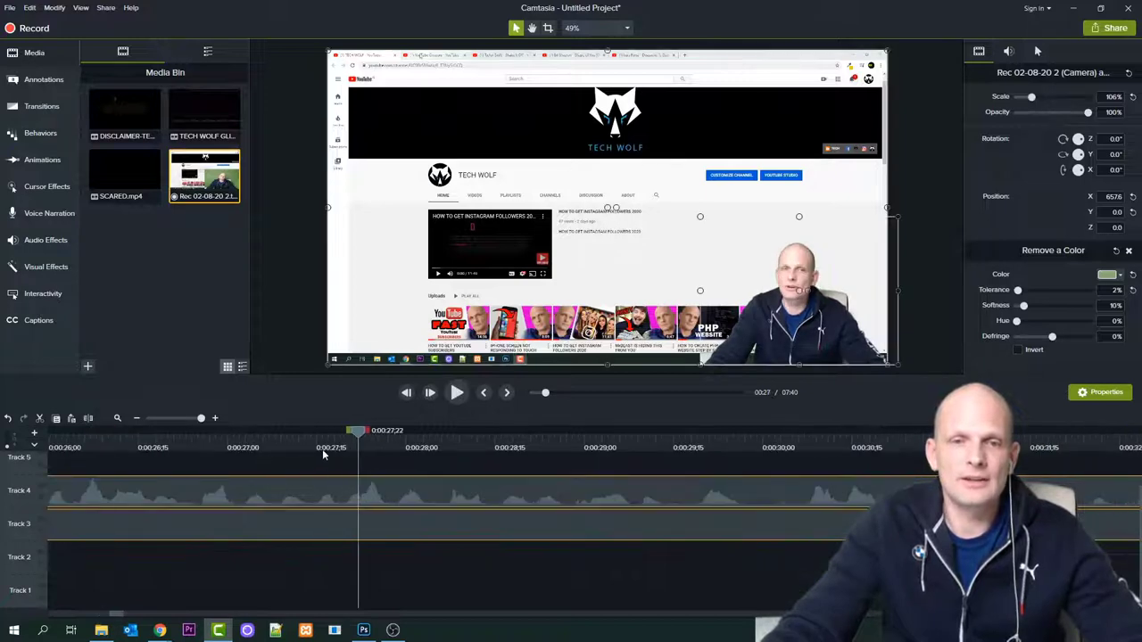
# Delete both clips' section from 0:24;23 to about 0:25;29 and move the following segments back to the cut
pyautogui.moveTo(351, 434); pyautogui.dragTo(51, 455)
pyautogui.click(457, 393)
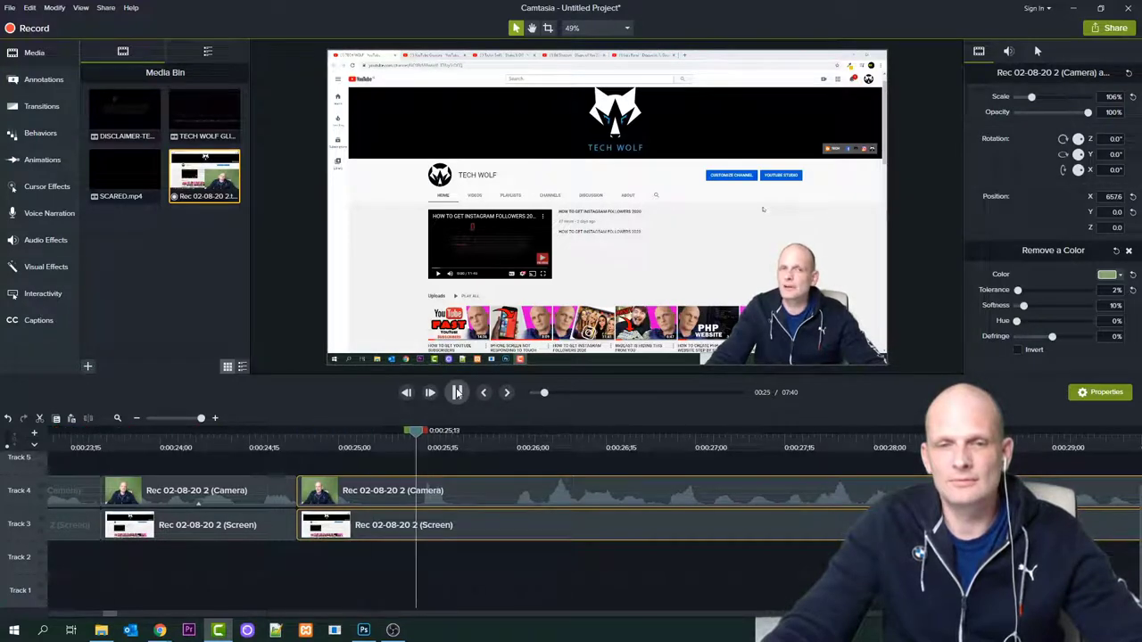
pyautogui.moveTo(514, 446); pyautogui.dragTo(297, 448)
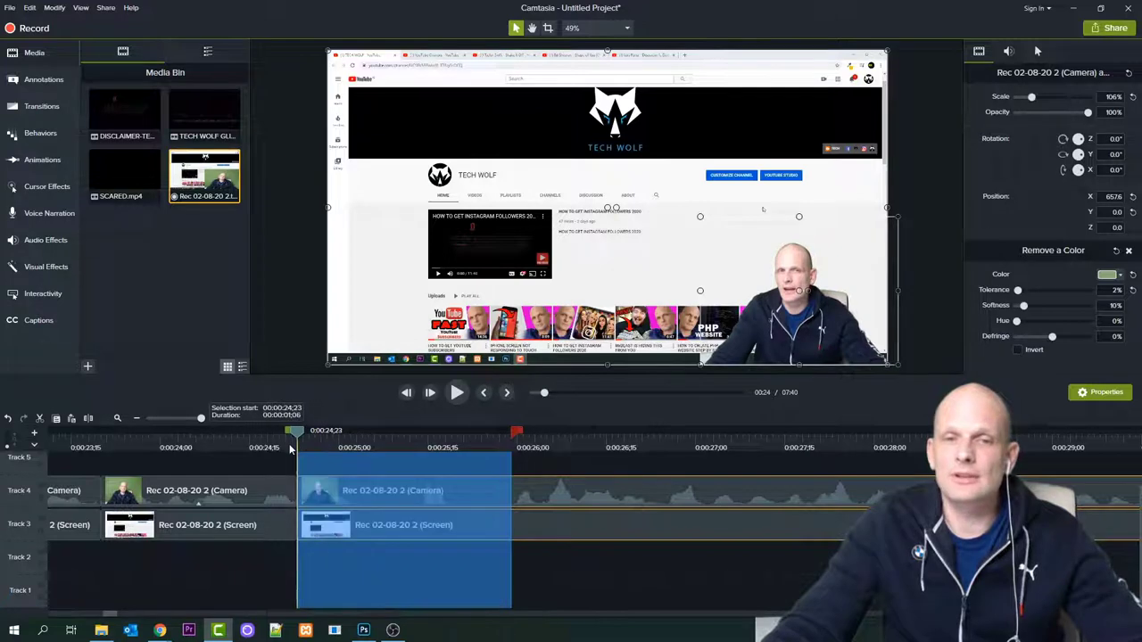
pyautogui.press('Delete')
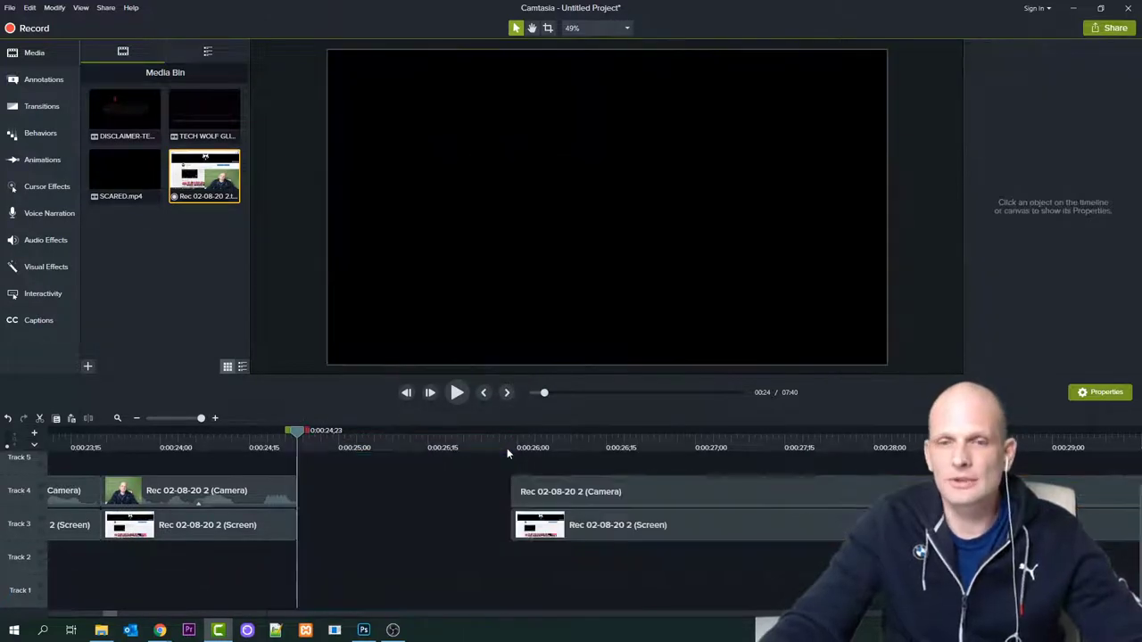
pyautogui.moveTo(493, 479); pyautogui.dragTo(296, 527)
# Play on from 0:23;24, delete both clips' section from about 0:28;09 to 0:28;25 and close the gap
pyautogui.click(124, 439)
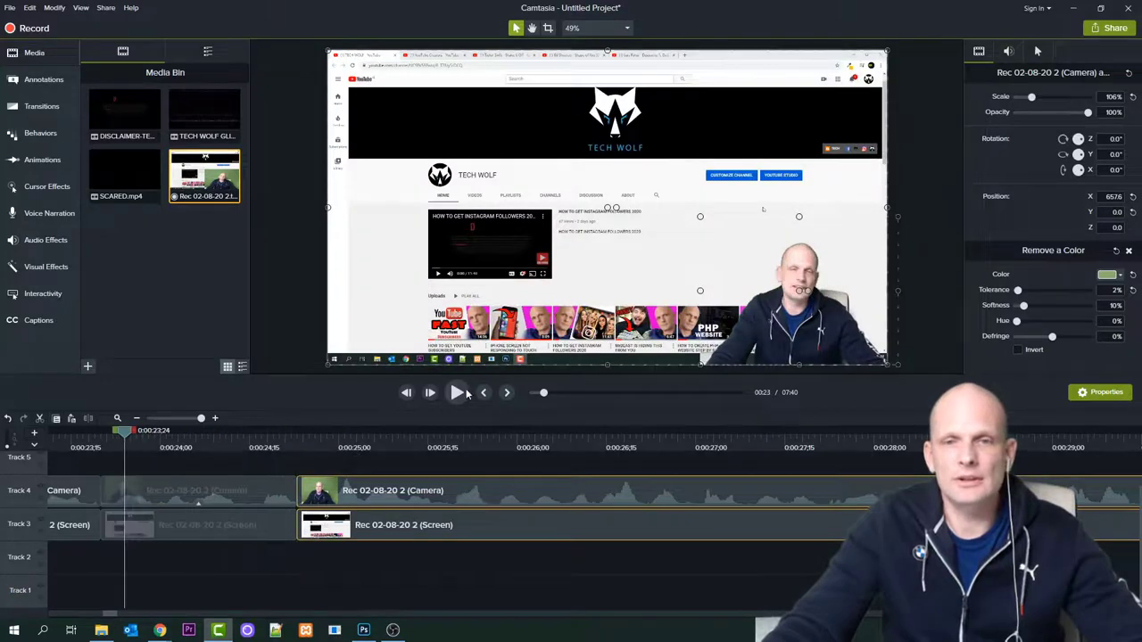
pyautogui.click(456, 394)
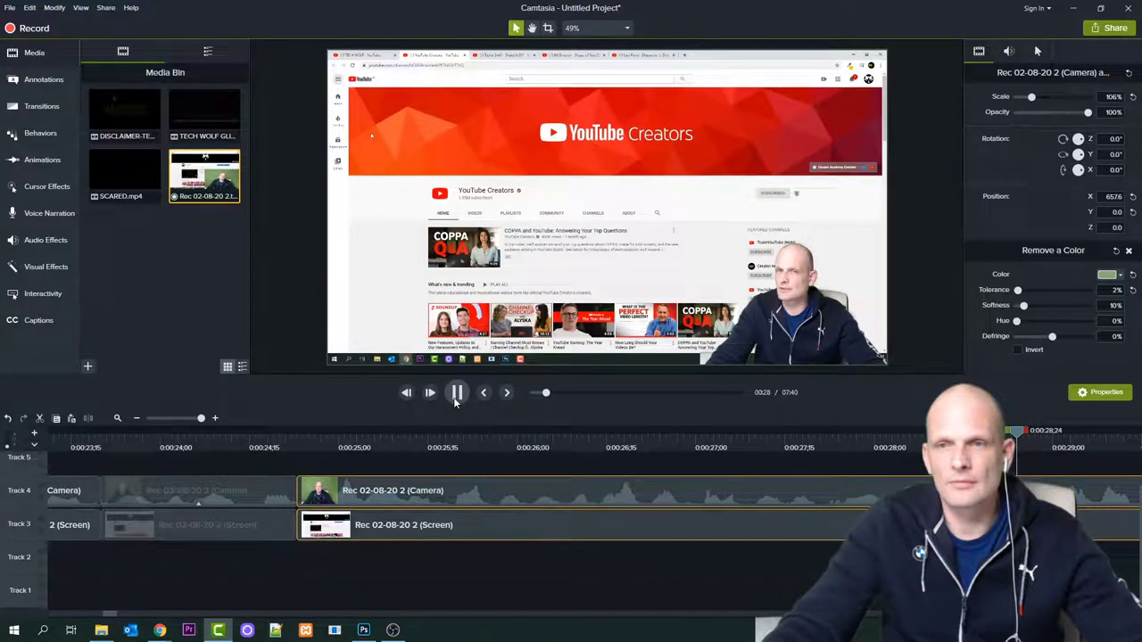
pyautogui.click(456, 394)
pyautogui.click(928, 433)
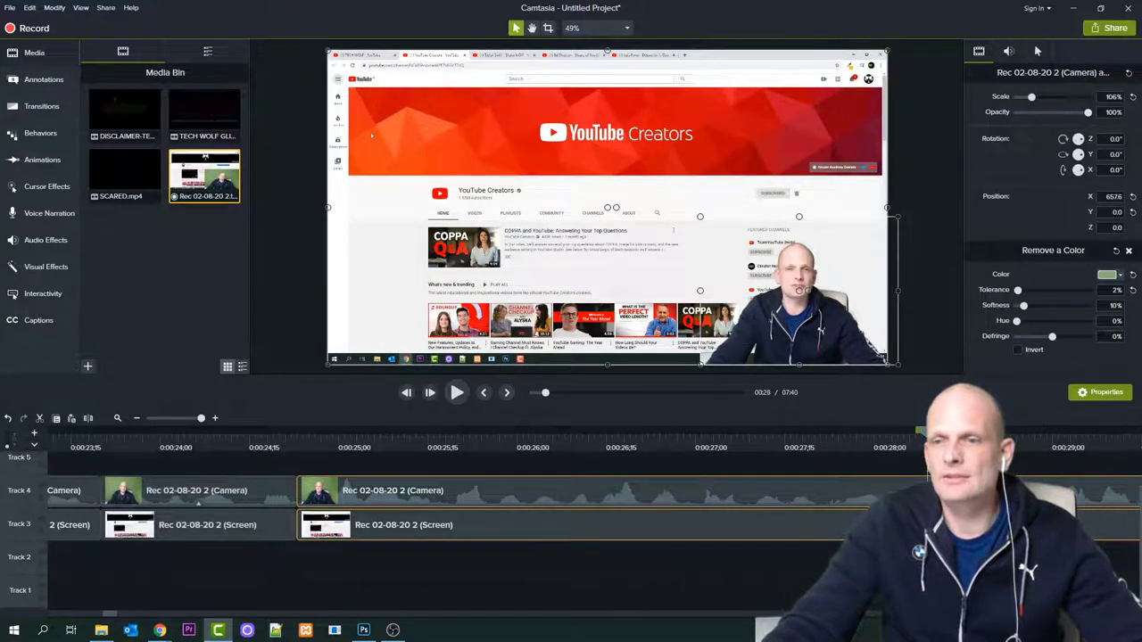
pyautogui.click(1021, 437)
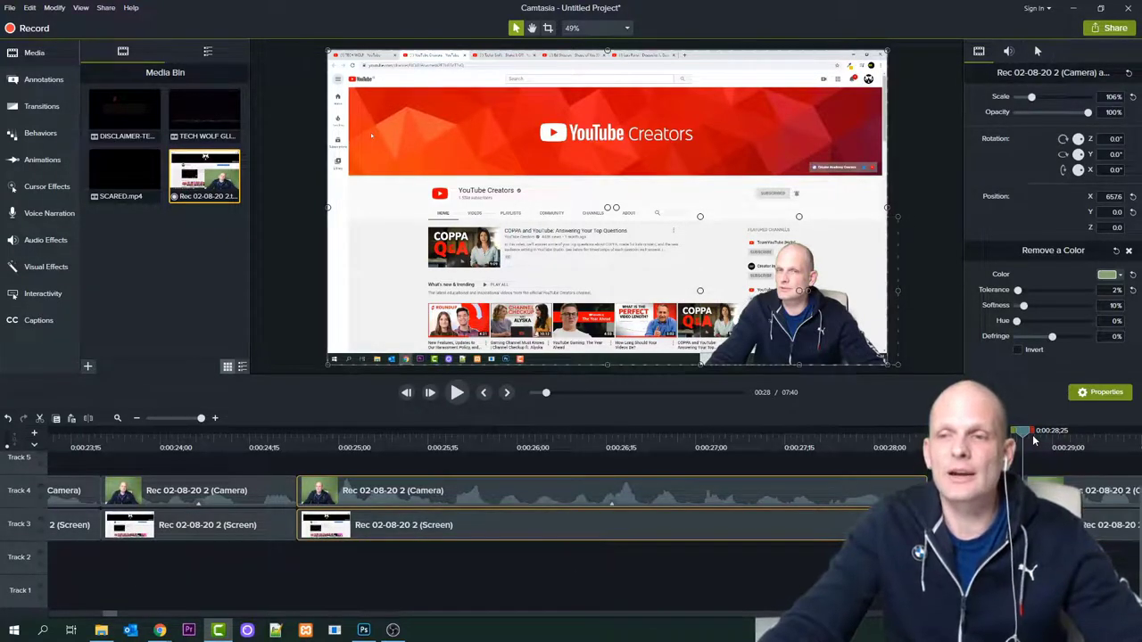
pyautogui.moveTo(1071, 571); pyautogui.dragTo(958, 525)
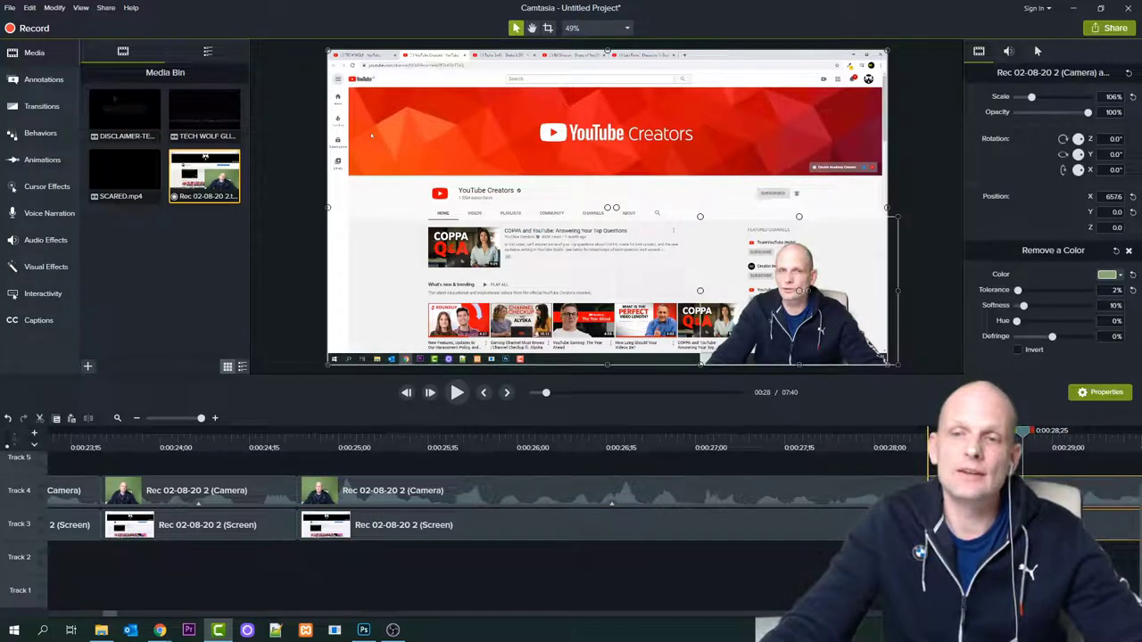
# Play on from about 0:26;08, delete both clips' section from 0:38;07 to 0:38;27 and close the gap
pyautogui.click(563, 442)
pyautogui.click(456, 395)
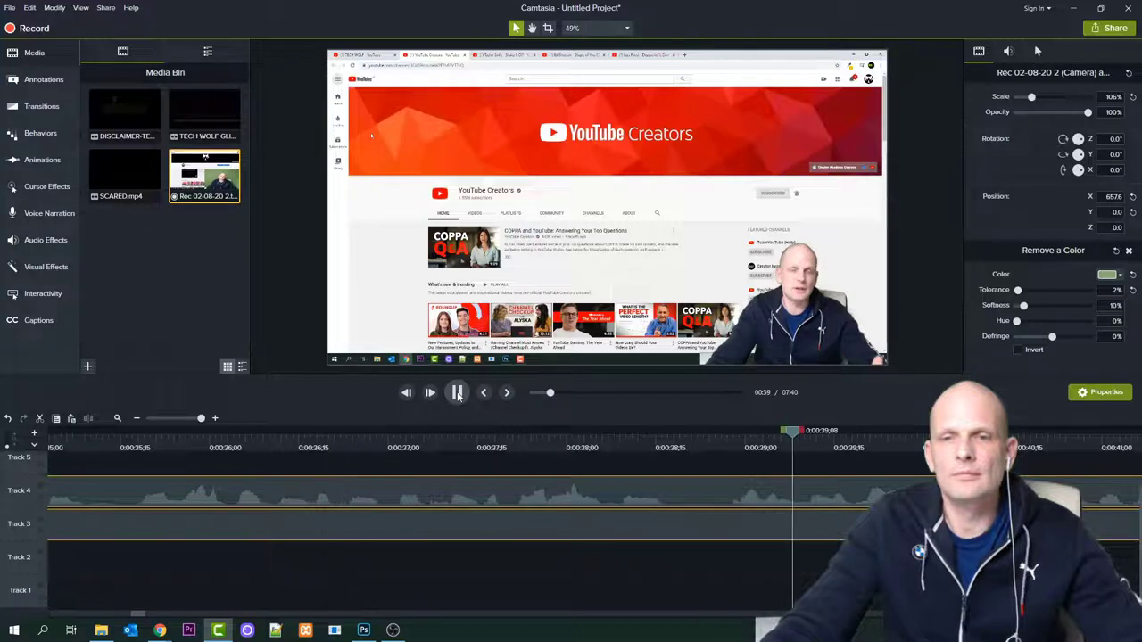
pyautogui.click(457, 392)
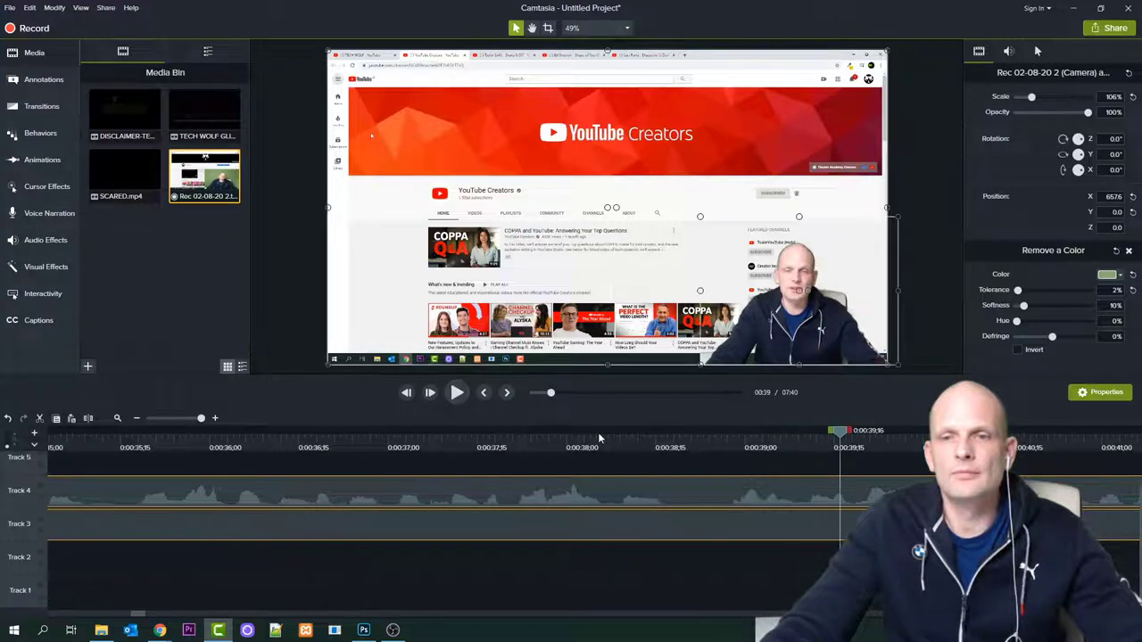
pyautogui.click(609, 436)
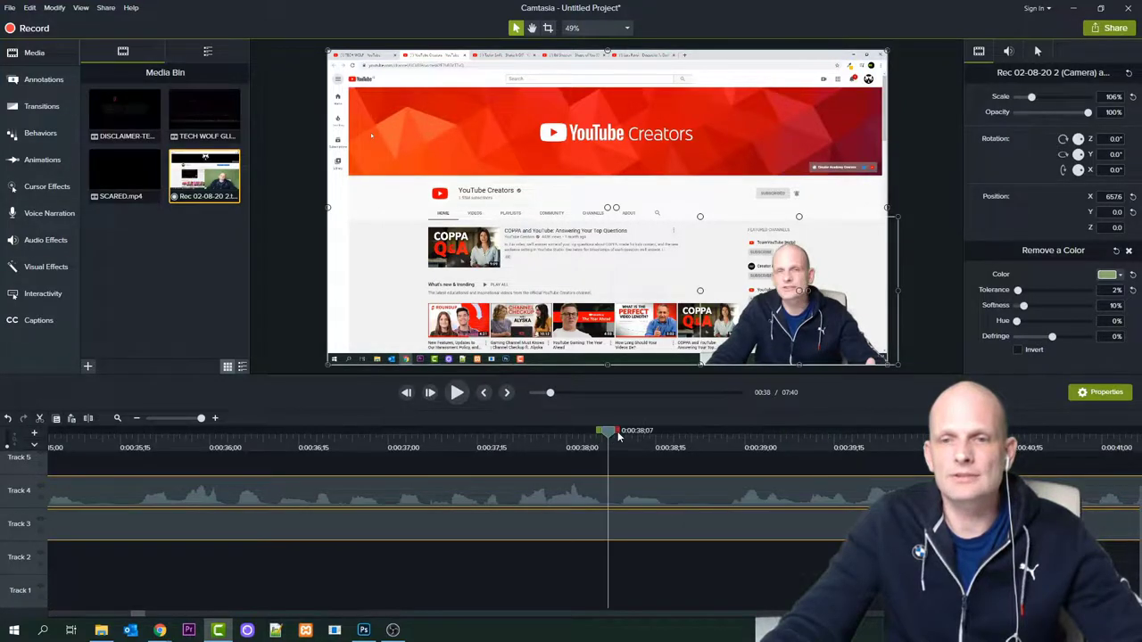
pyautogui.moveTo(619, 436); pyautogui.dragTo(728, 435)
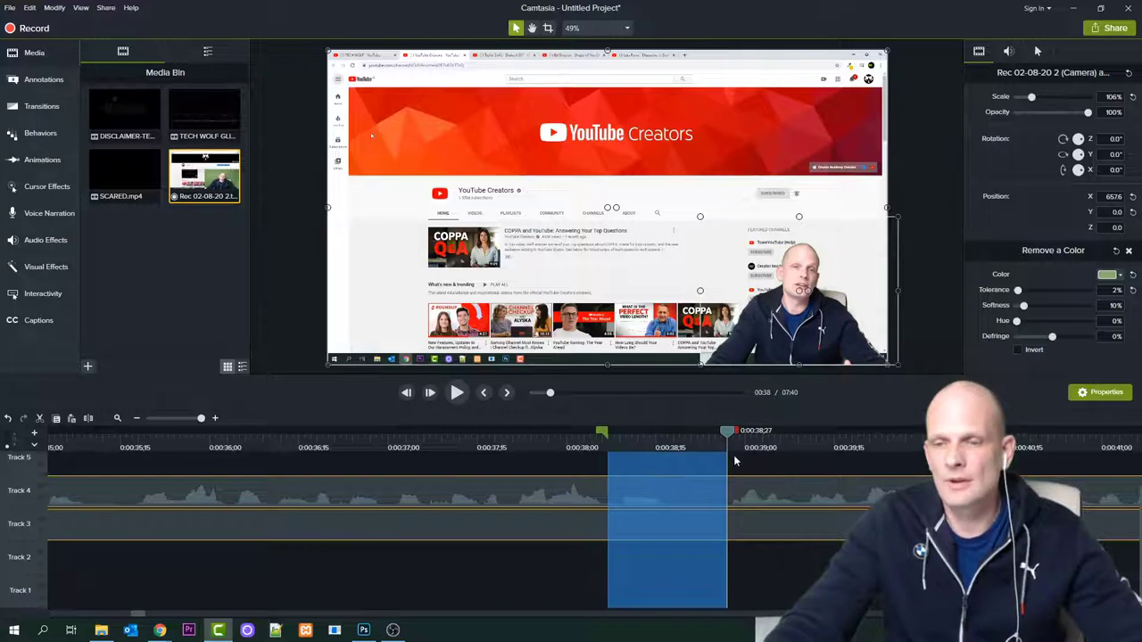
pyautogui.press('Delete')
pyautogui.moveTo(679, 473); pyautogui.dragTo(625, 529)
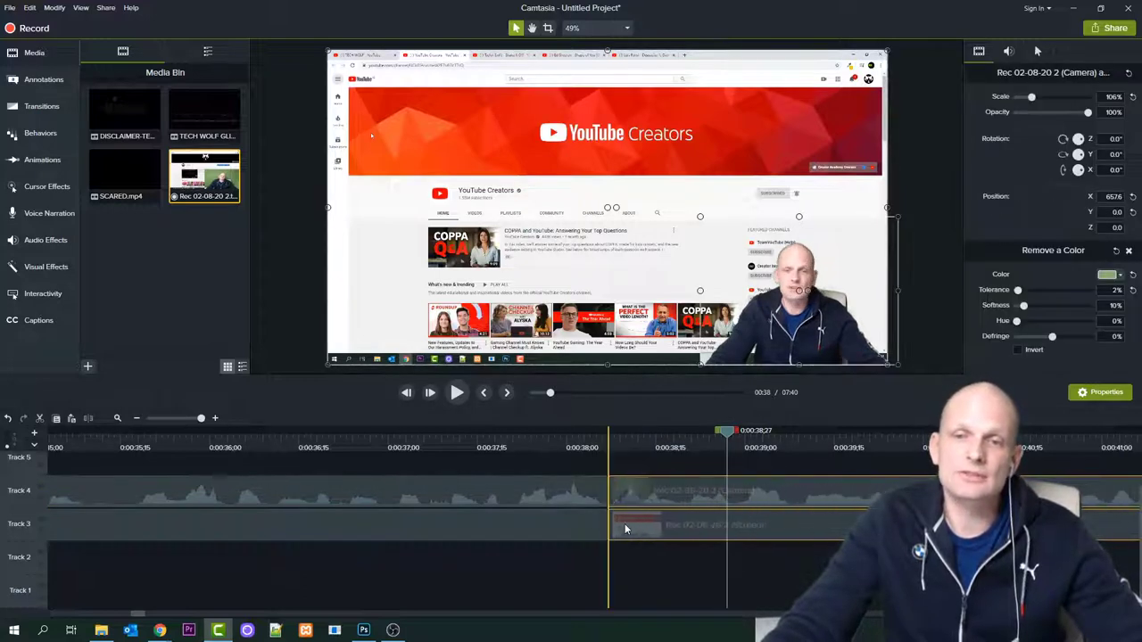
# Play on from about 0:36;26, delete both clips' section from about 0:43;26 to 0:44;14 and close the gap
pyautogui.click(367, 447)
pyautogui.click(457, 393)
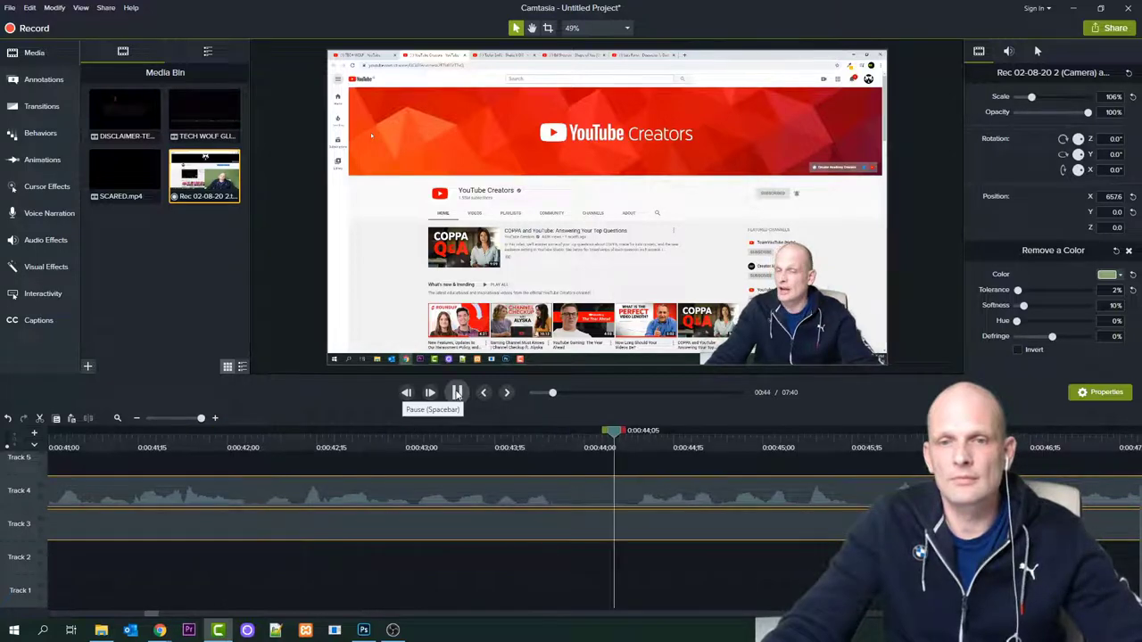
pyautogui.click(457, 394)
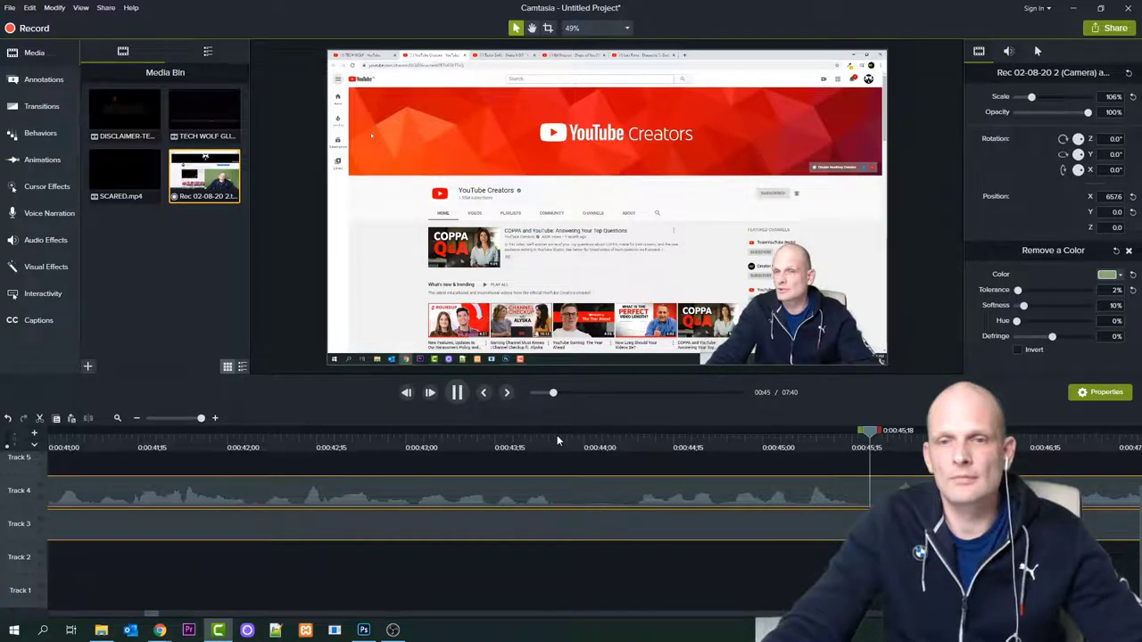
pyautogui.click(565, 440)
pyautogui.moveTo(567, 437); pyautogui.dragTo(676, 455)
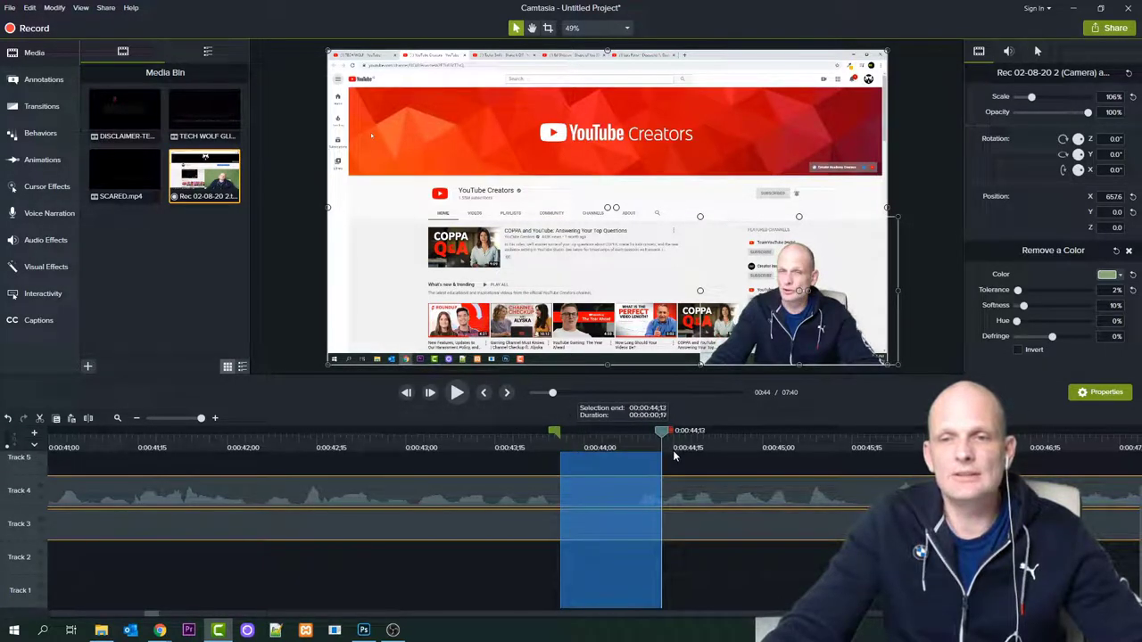
pyautogui.click(457, 393)
pyautogui.press('Delete')
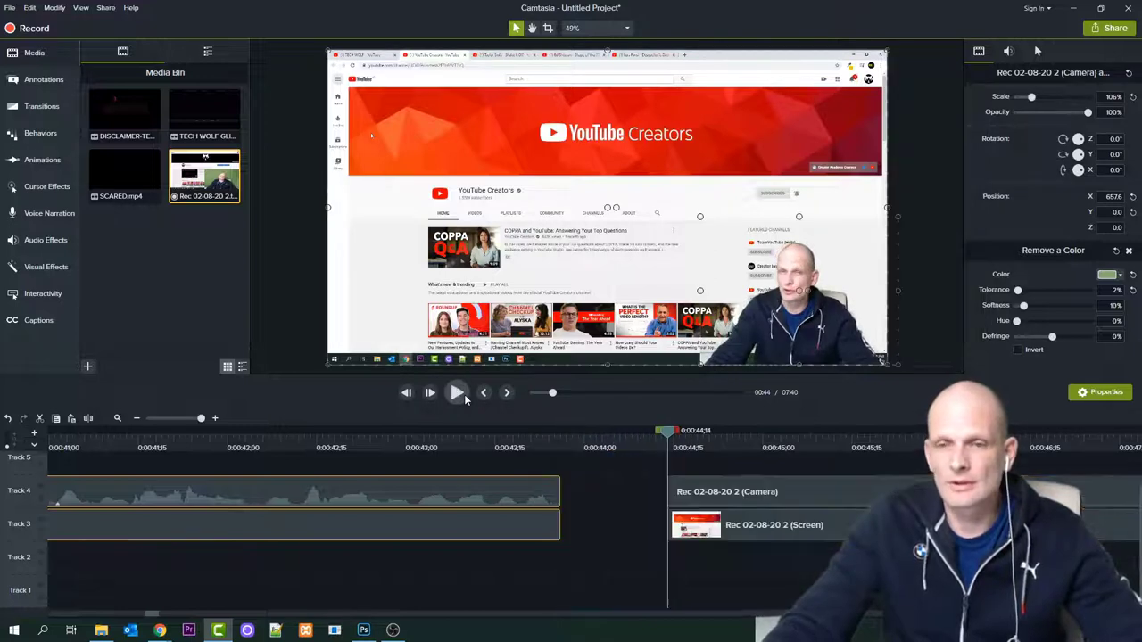
pyautogui.moveTo(651, 497); pyautogui.dragTo(560, 530)
# Play back across the join at about 0:43;26 and replay the passage between 0:45;29 and 0:48;03
pyautogui.click(355, 431)
pyautogui.click(456, 392)
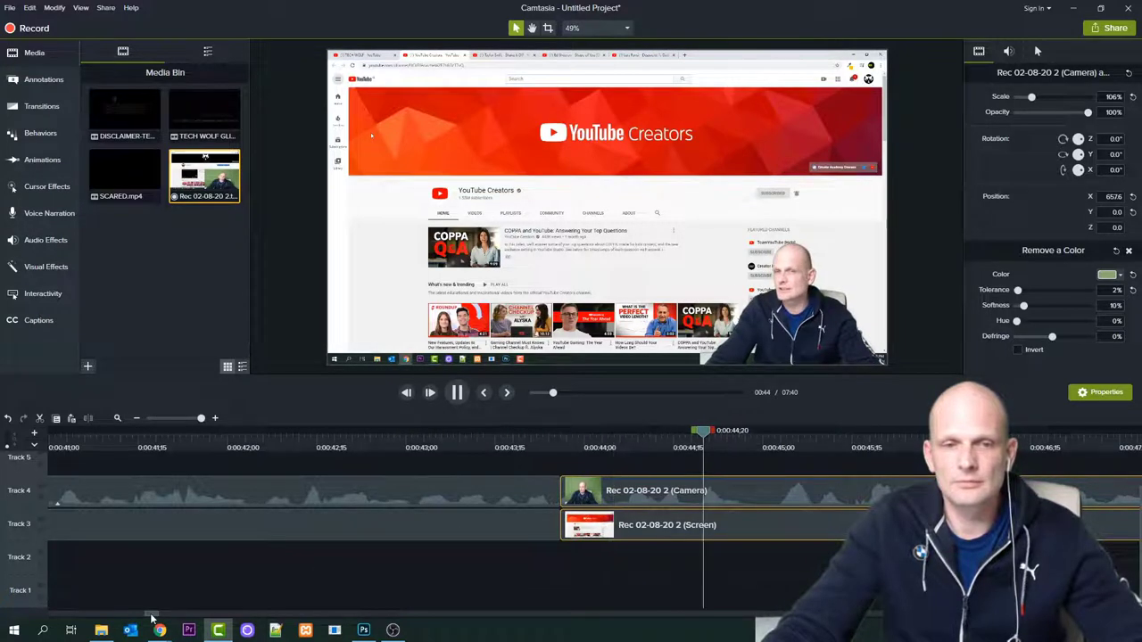
pyautogui.moveTo(151, 618); pyautogui.dragTo(162, 618)
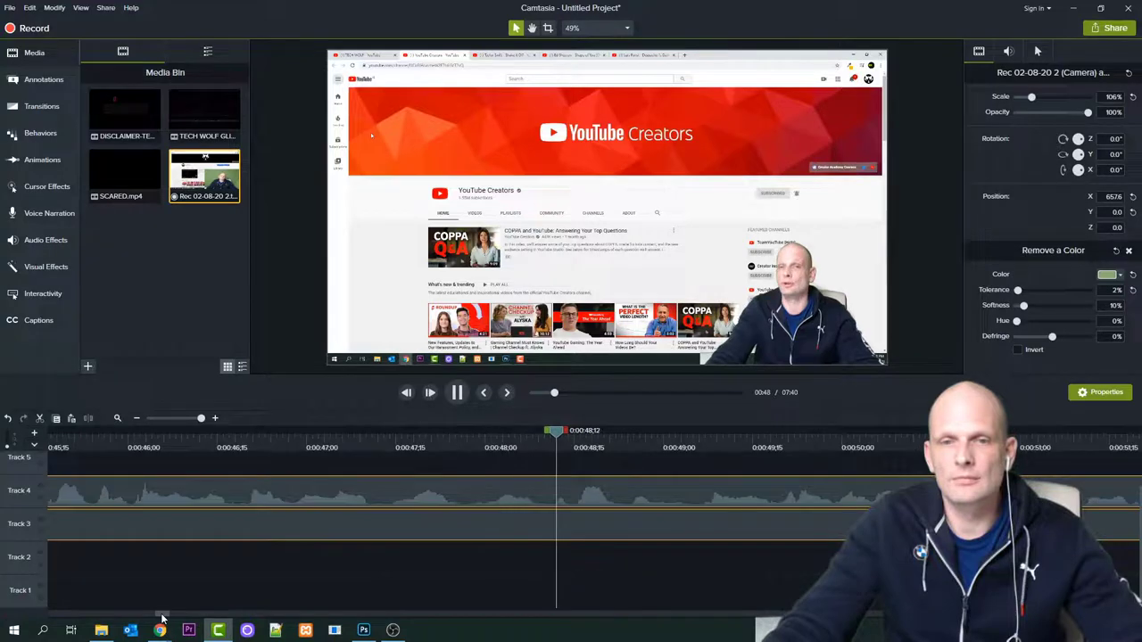
pyautogui.click(124, 489)
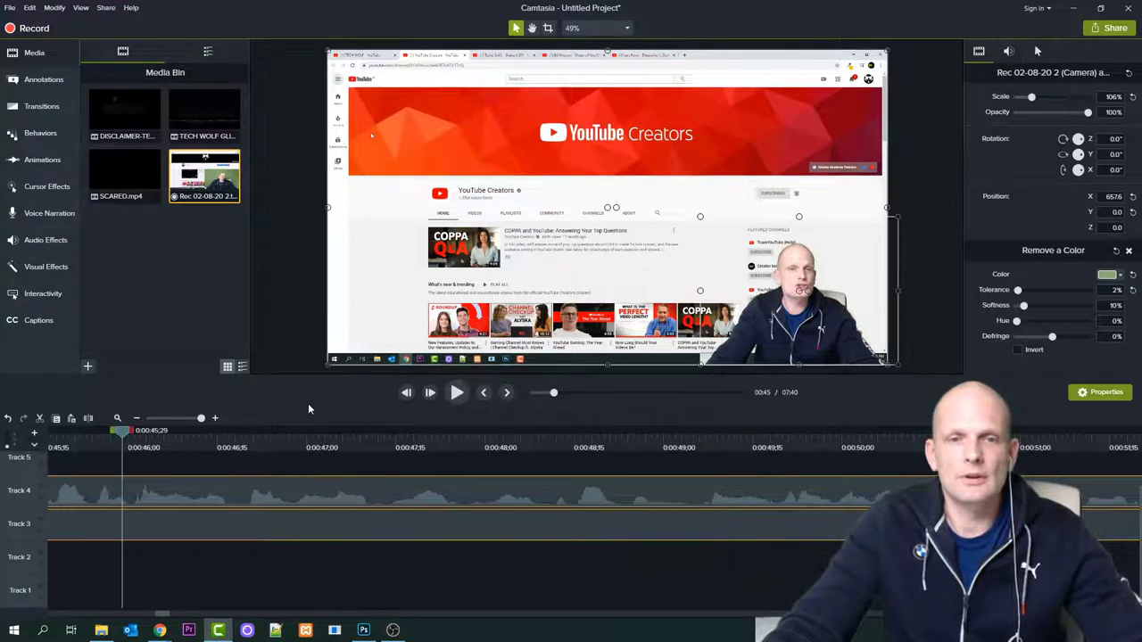
pyautogui.click(455, 396)
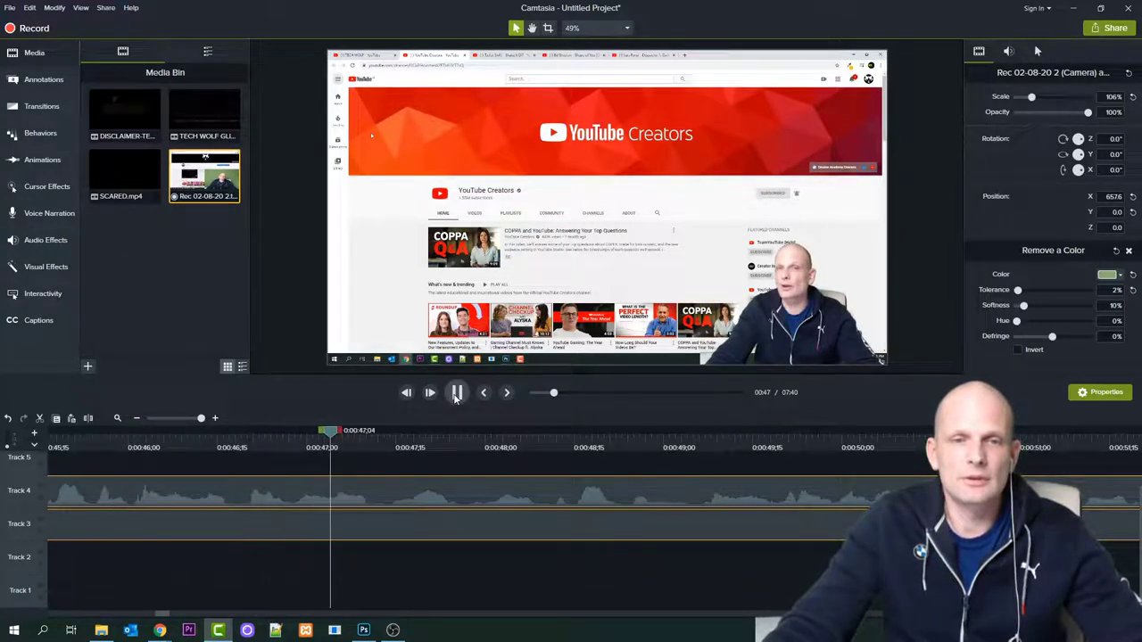
pyautogui.click(366, 454)
pyautogui.moveTo(370, 433); pyautogui.dragTo(299, 452)
pyautogui.click(455, 396)
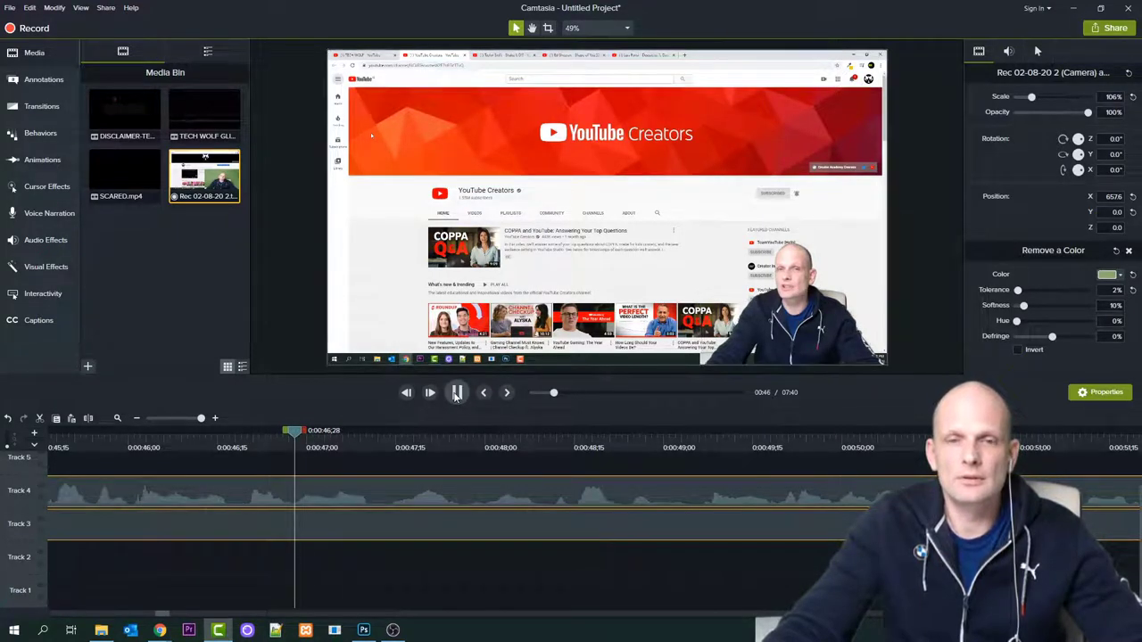
pyautogui.click(455, 395)
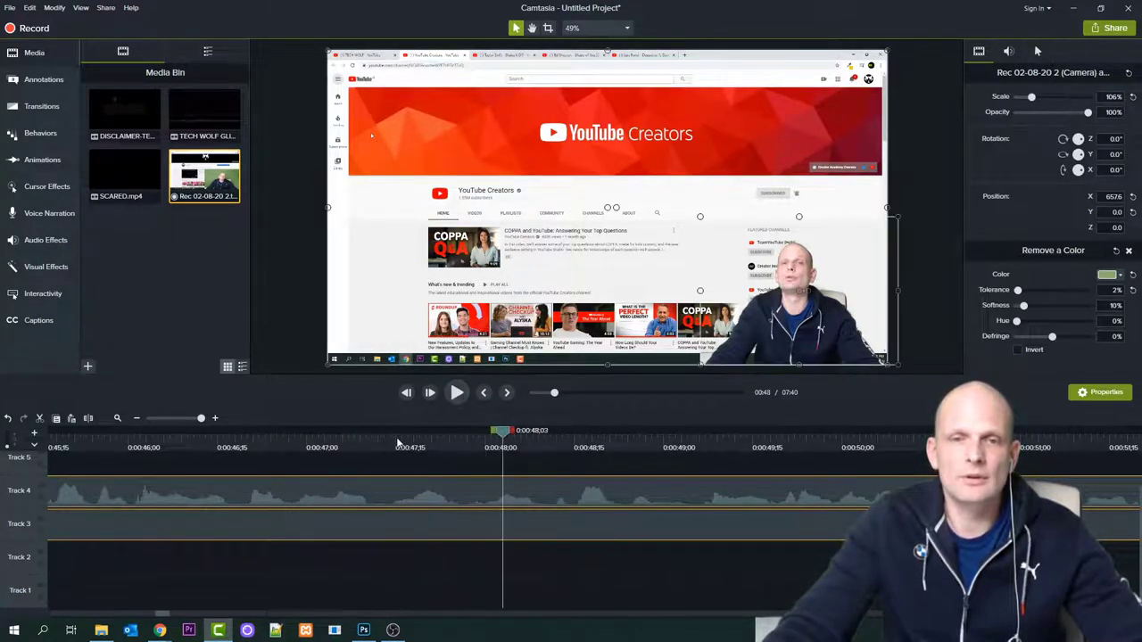
# Delete both clips' section from about 0:47;02 to 0:47;14 and move the following segments back to the cut
pyautogui.click(390, 436)
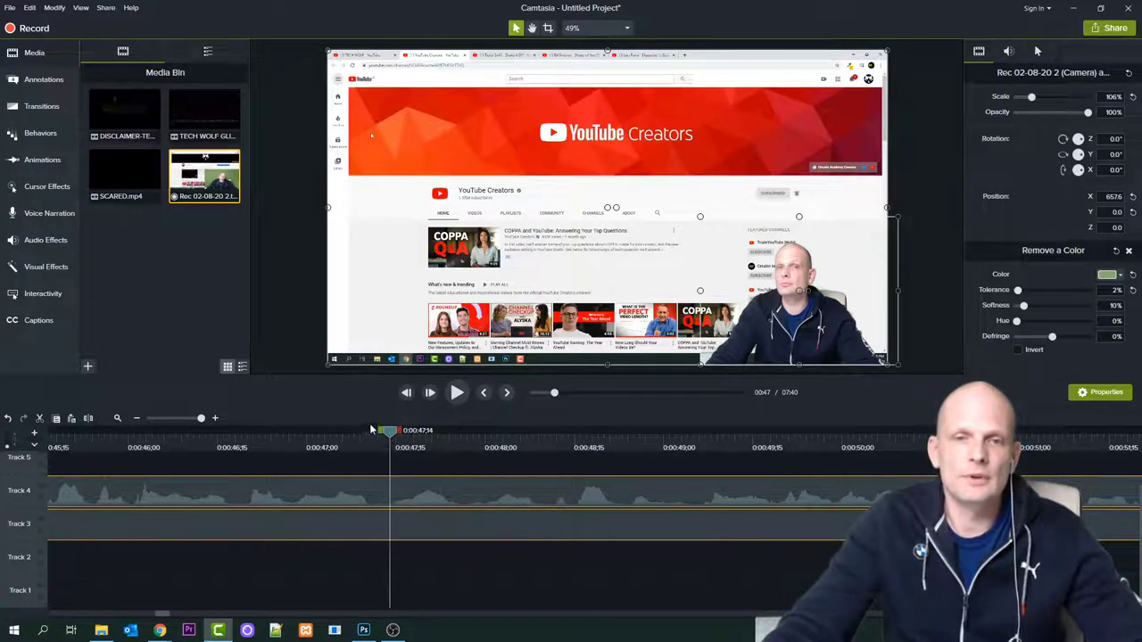
pyautogui.moveTo(382, 434); pyautogui.dragTo(318, 433)
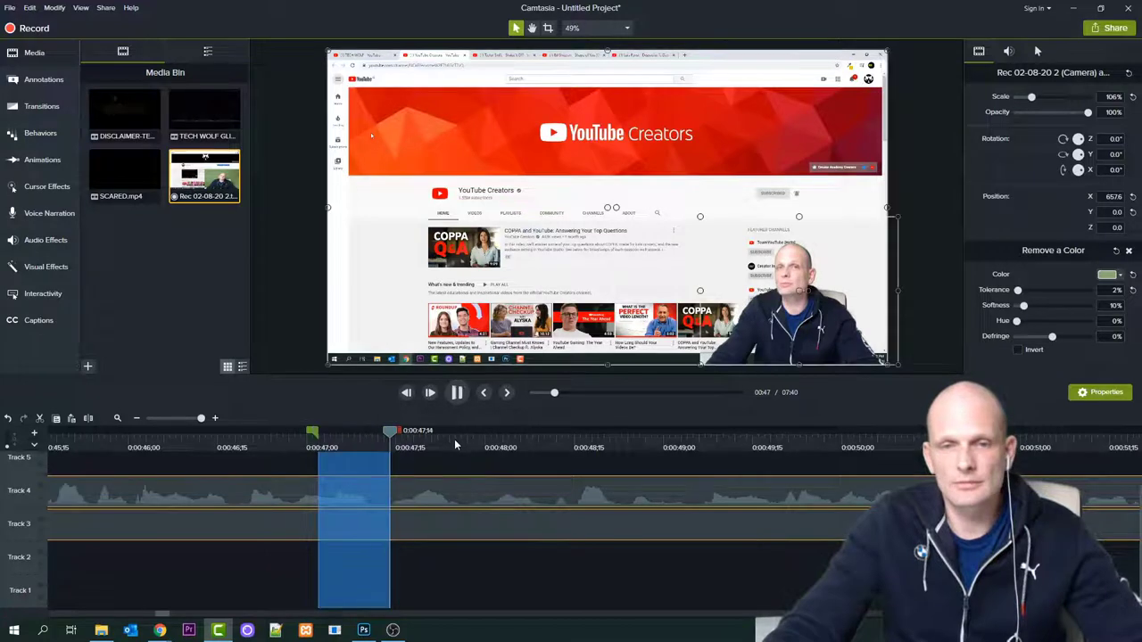
pyautogui.press('Delete')
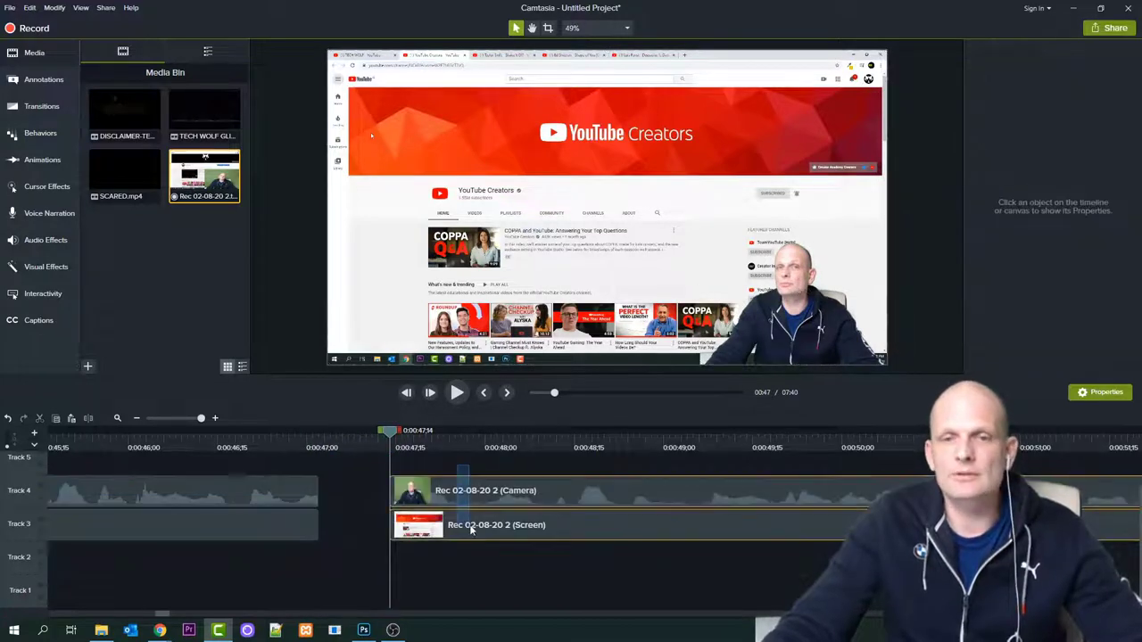
pyautogui.moveTo(396, 533); pyautogui.dragTo(321, 532)
# Play back from 0:46;12 across the join at about 0:47;02, and replay from 0:47;13 to 0:50;21
pyautogui.click(176, 443)
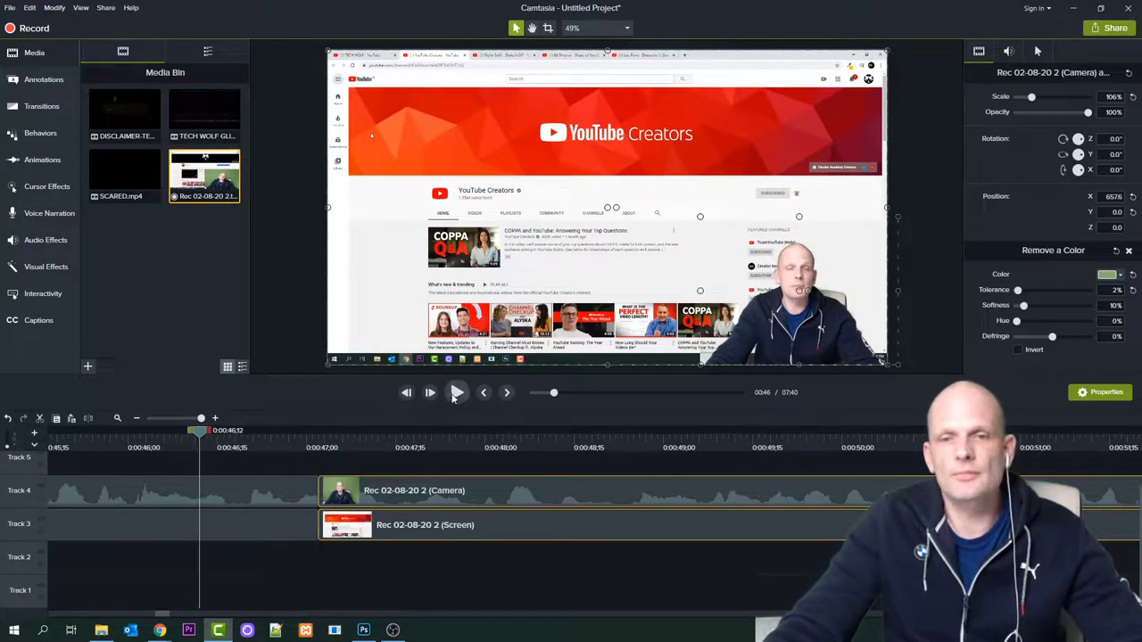
pyautogui.click(457, 393)
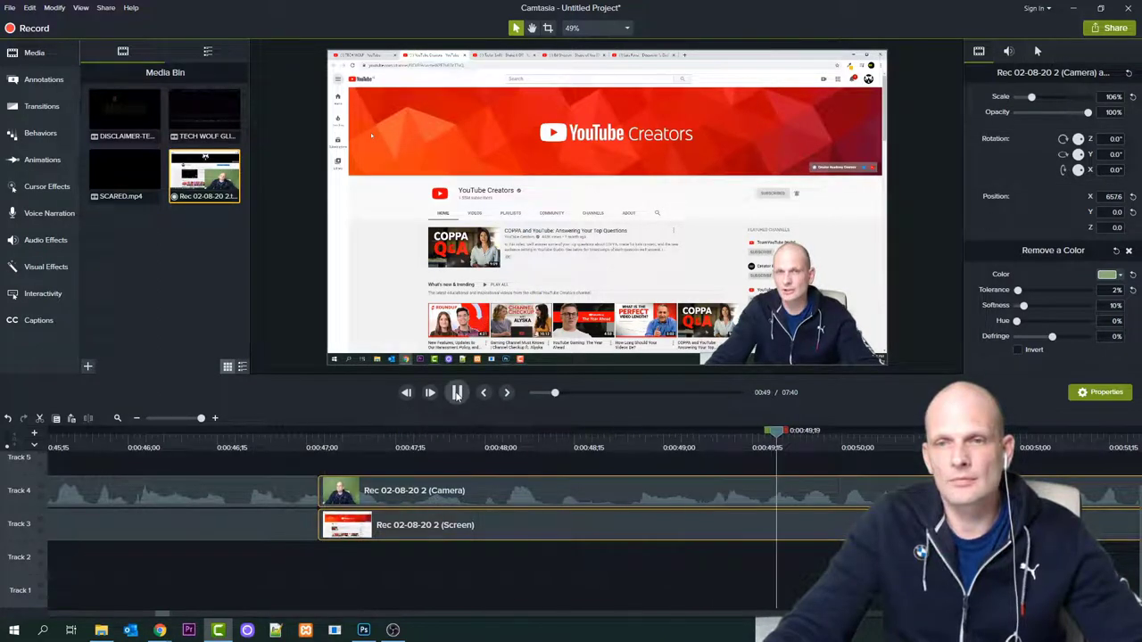
pyautogui.click(457, 393)
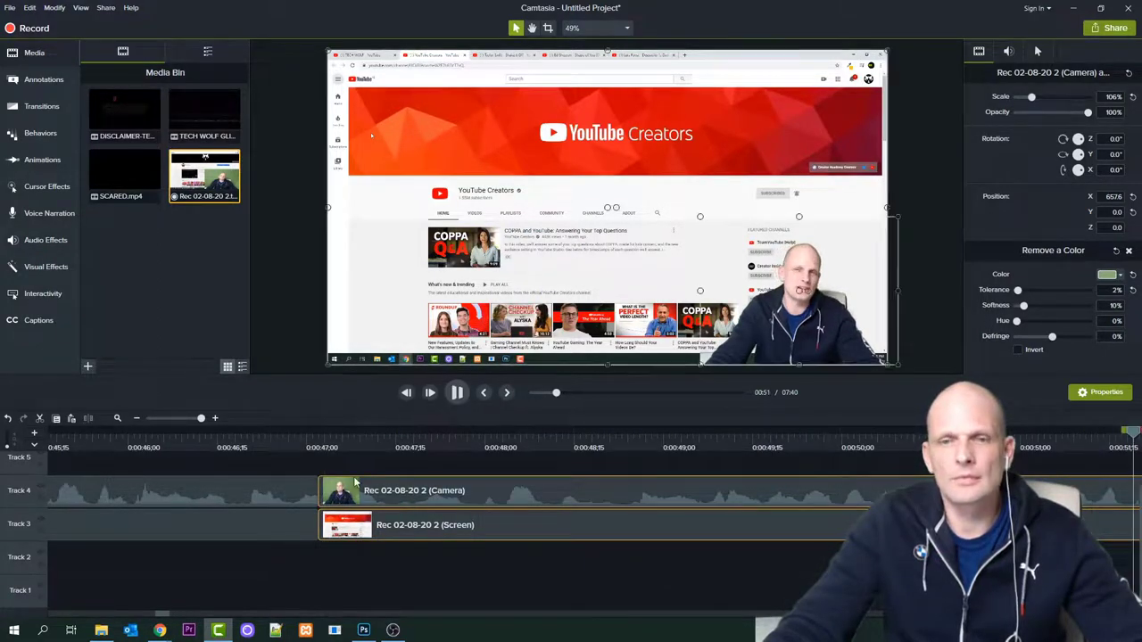
pyautogui.moveTo(171, 615); pyautogui.dragTo(164, 616)
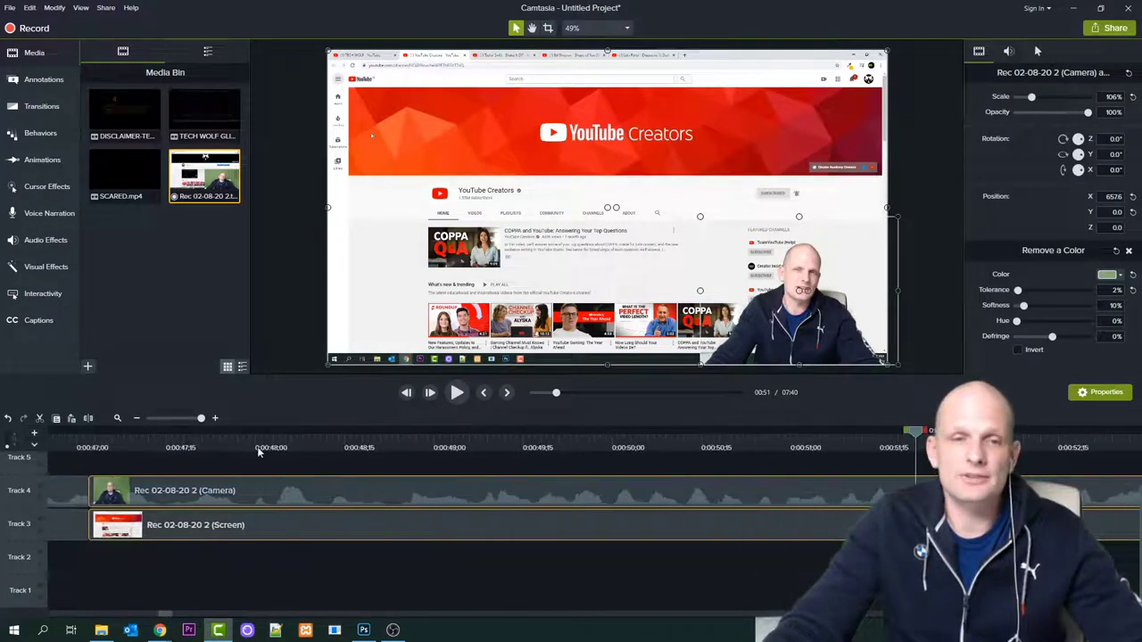
pyautogui.click(152, 451)
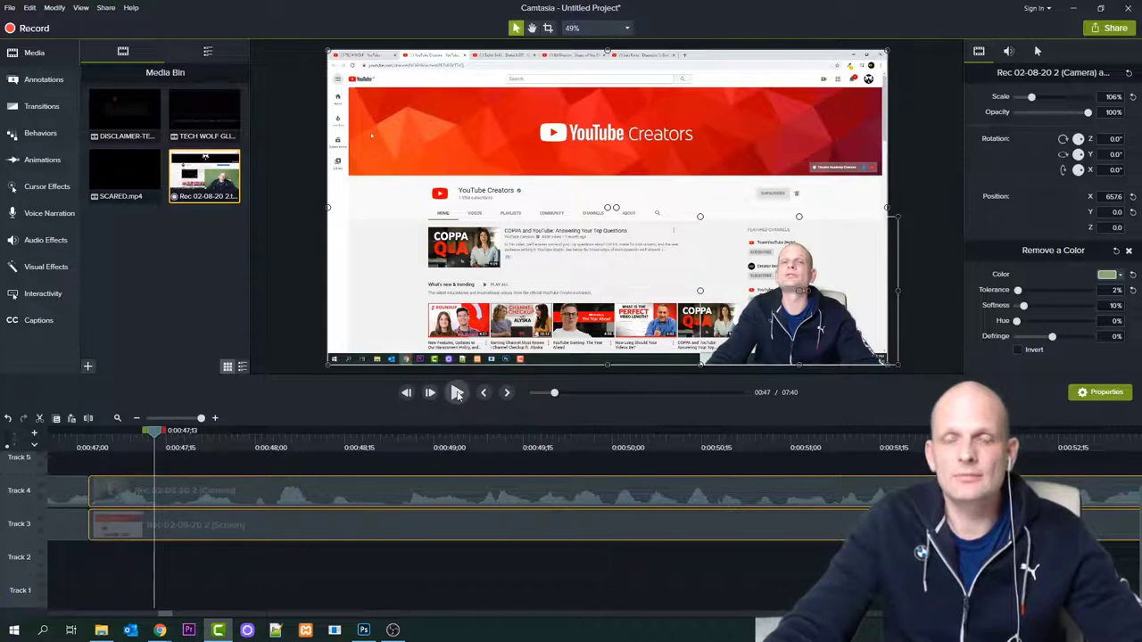
pyautogui.click(457, 392)
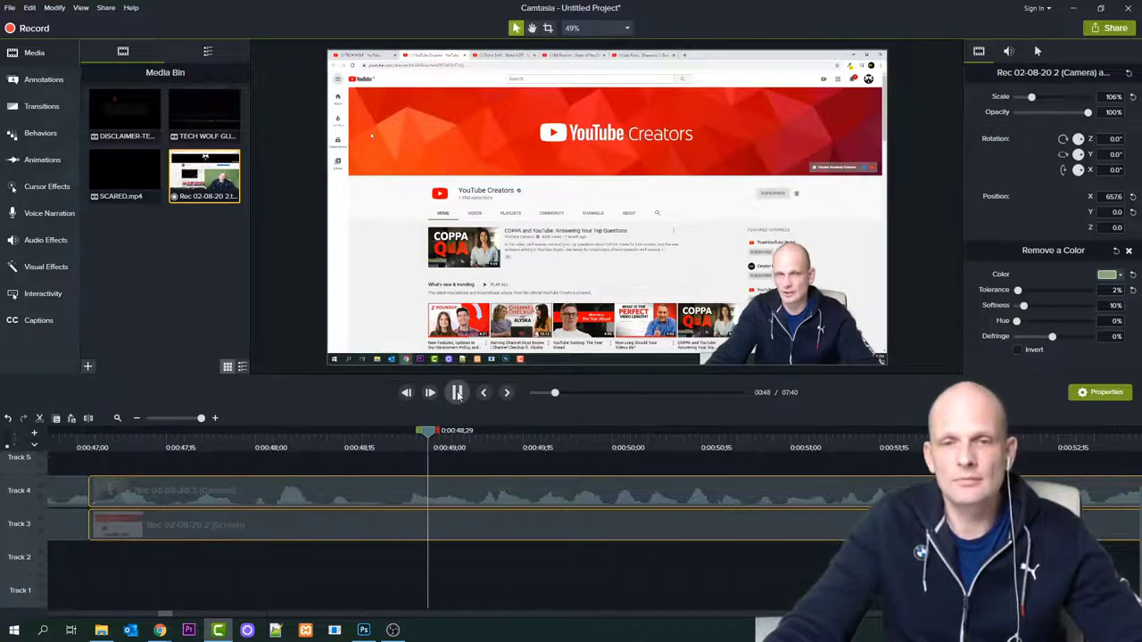
pyautogui.click(457, 392)
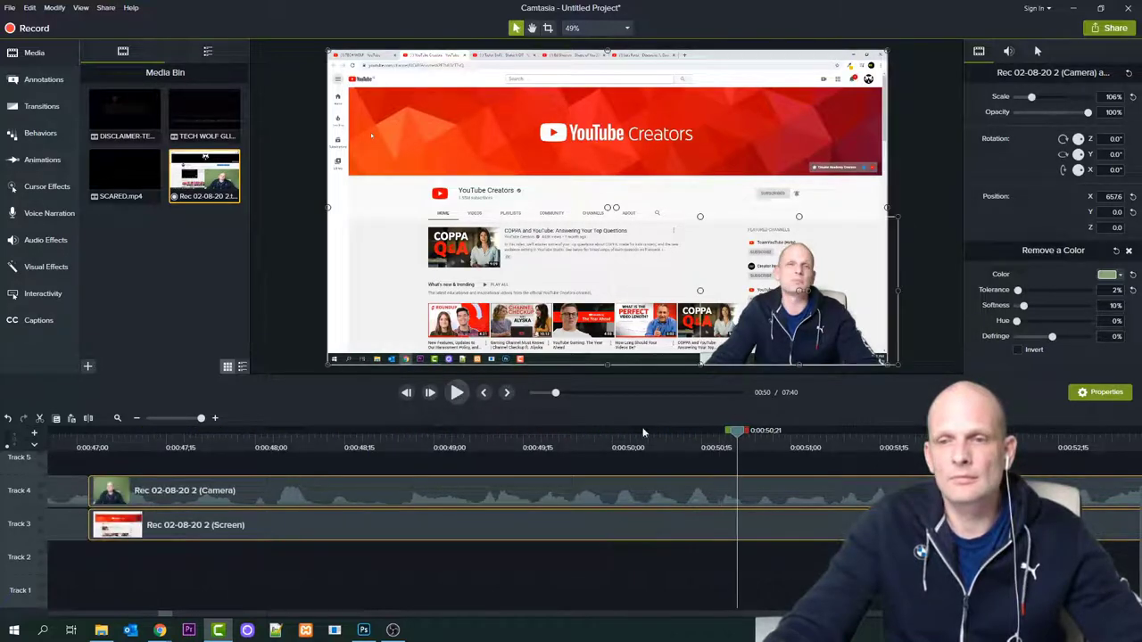
# Delete both clips' section from 0:50;21 to 0:51;08 and move the following segments back to close the gap
pyautogui.moveTo(746, 435); pyautogui.dragTo(850, 444)
pyautogui.click(457, 393)
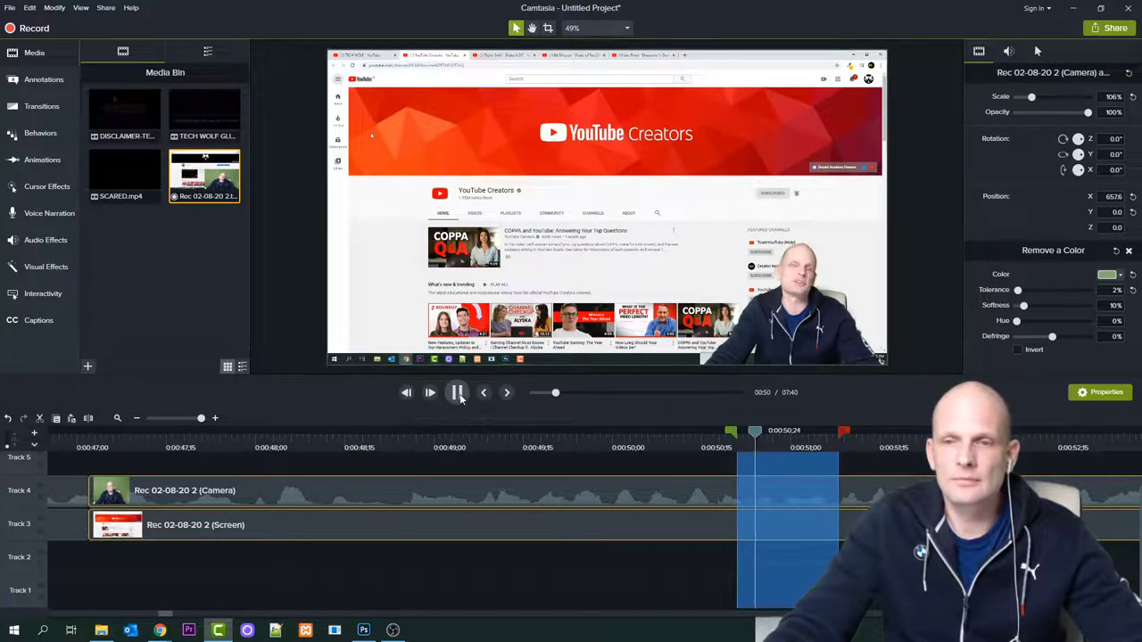
pyautogui.press('Delete')
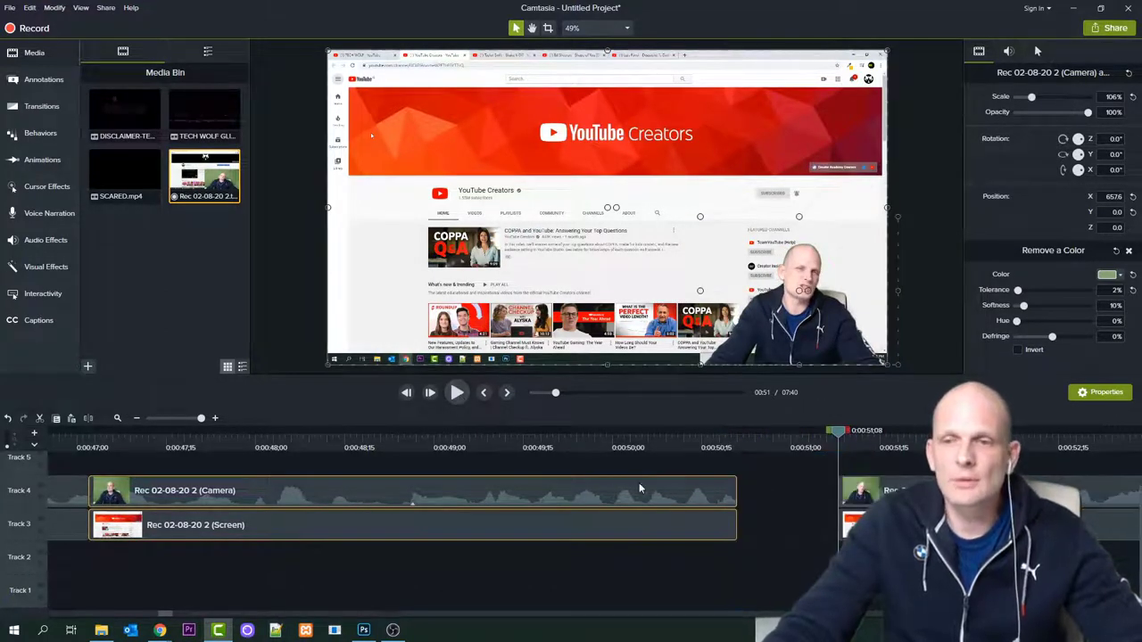
pyautogui.moveTo(796, 483); pyautogui.dragTo(765, 532)
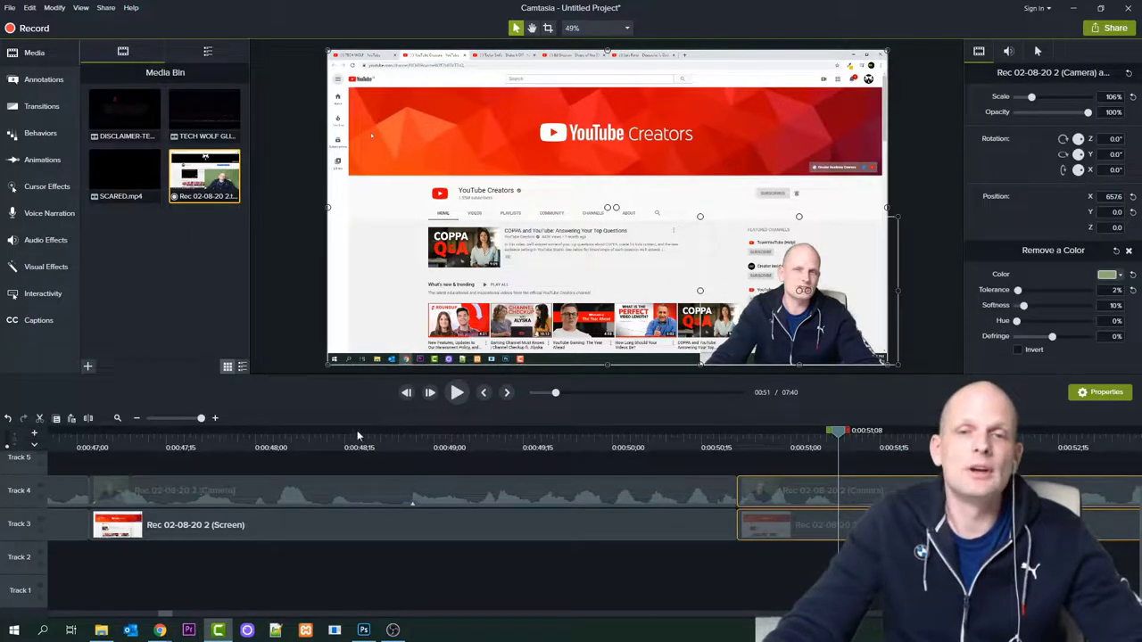
# Play back from 0:47;26 across the join at about 0:50;21 to about 0:53
pyautogui.click(229, 443)
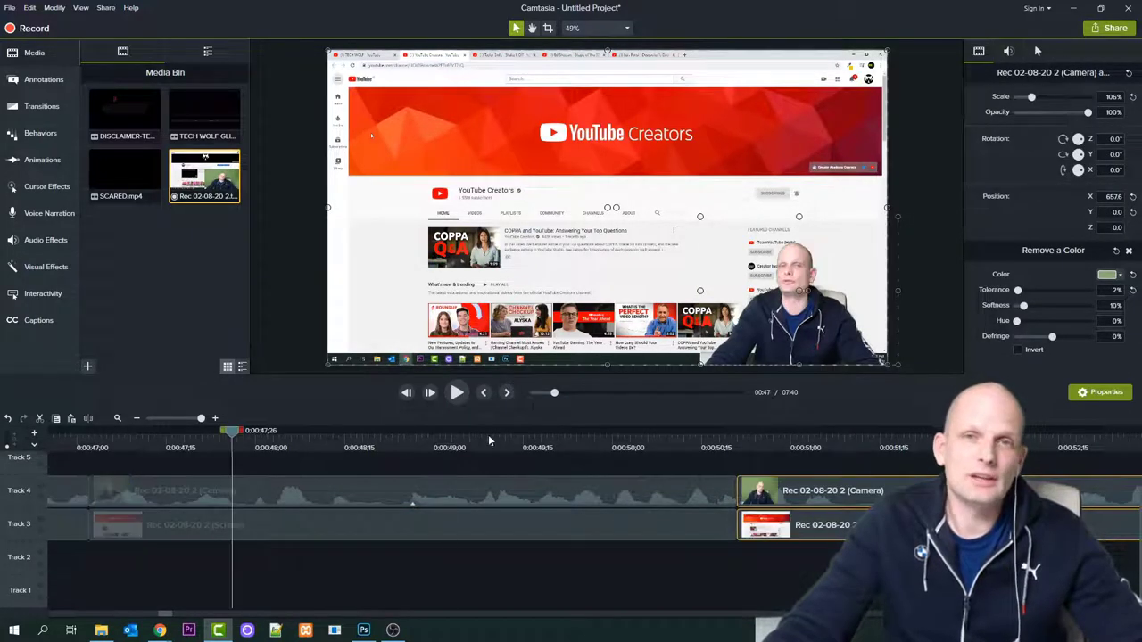
pyautogui.click(456, 393)
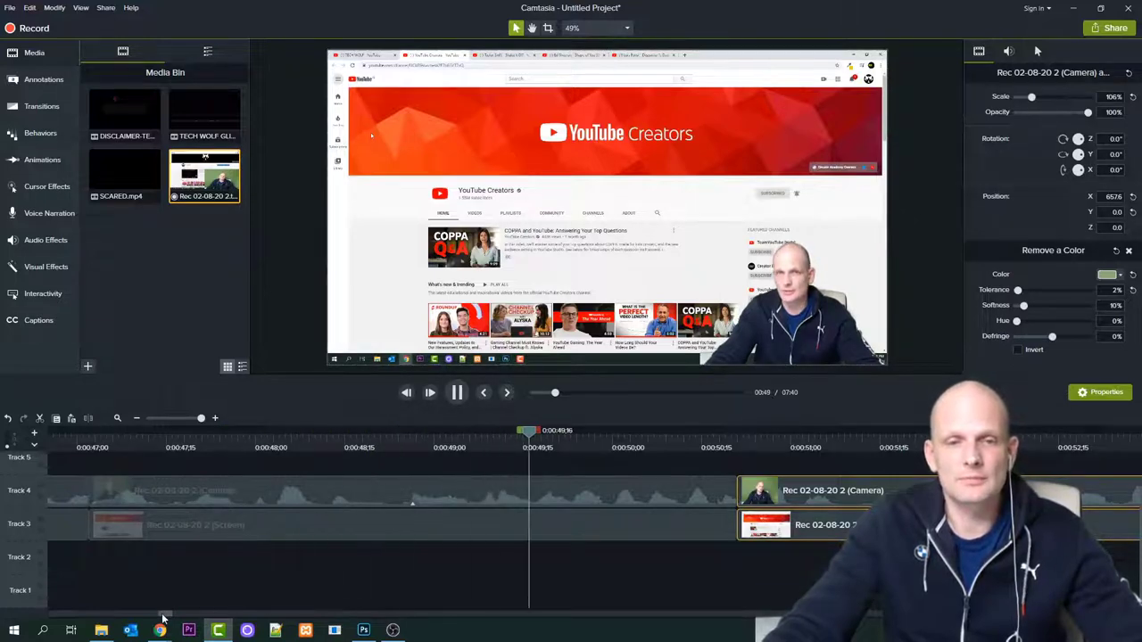
pyautogui.moveTo(163, 614); pyautogui.dragTo(173, 615)
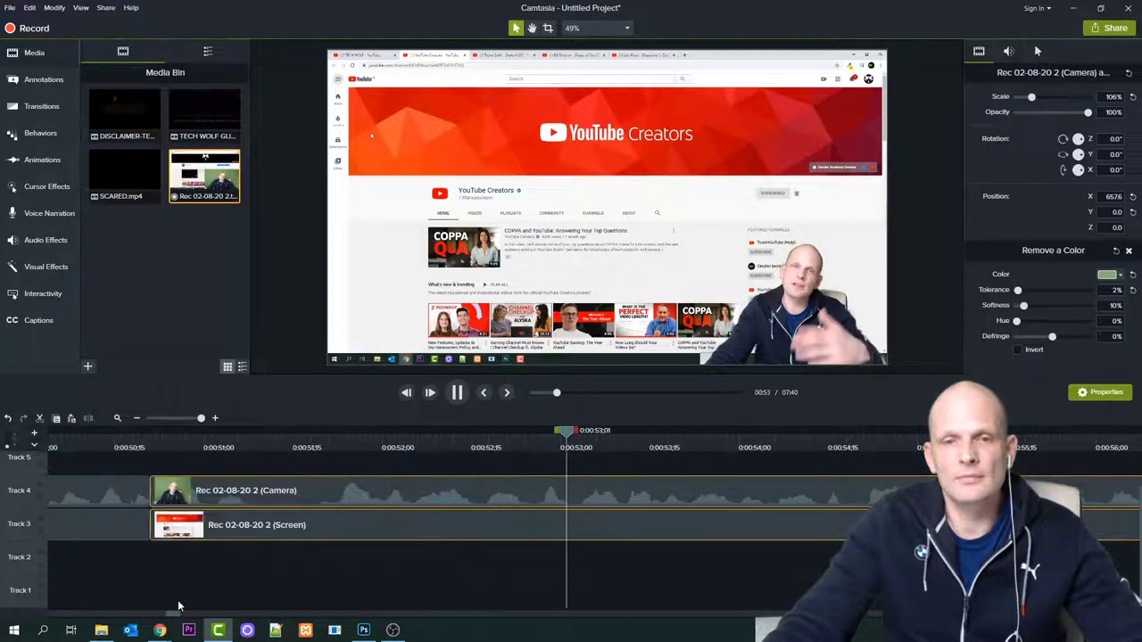
# Delete a short section of both clips starting at about 0:51;08 and move the following segments back to the cut
pyautogui.click(253, 432)
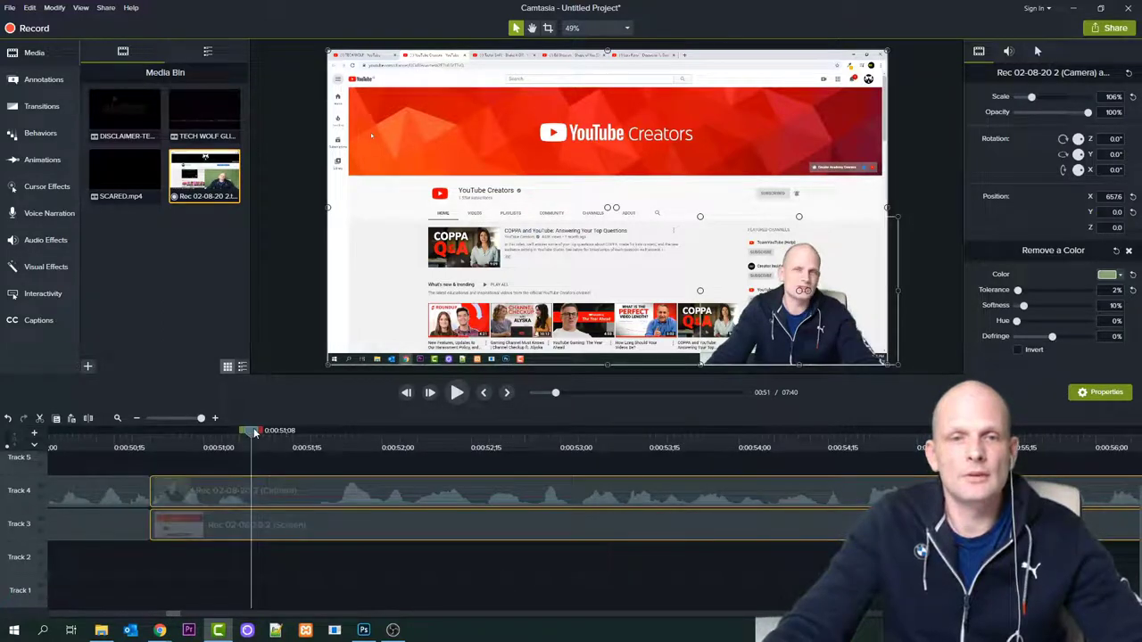
pyautogui.moveTo(255, 432); pyautogui.dragTo(376, 527)
pyautogui.press('Delete')
pyautogui.moveTo(357, 526); pyautogui.dragTo(234, 514)
# Play back from 0:48;19 across the join at about 0:51;08 to about 0:59
pyautogui.click(75, 450)
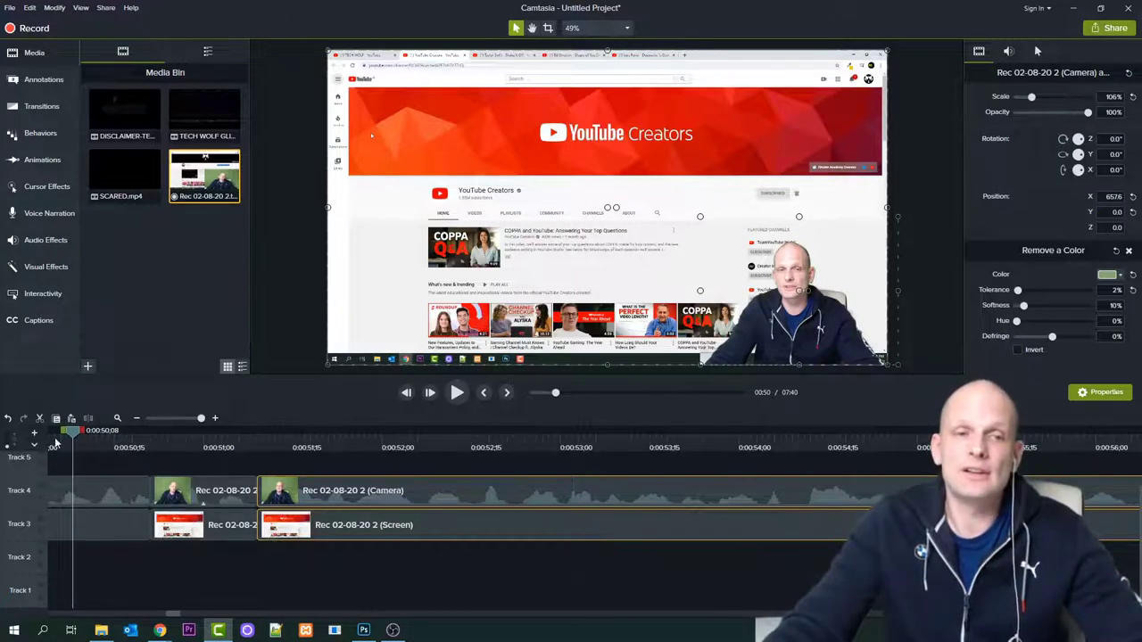
pyautogui.moveTo(76, 435); pyautogui.dragTo(33, 435)
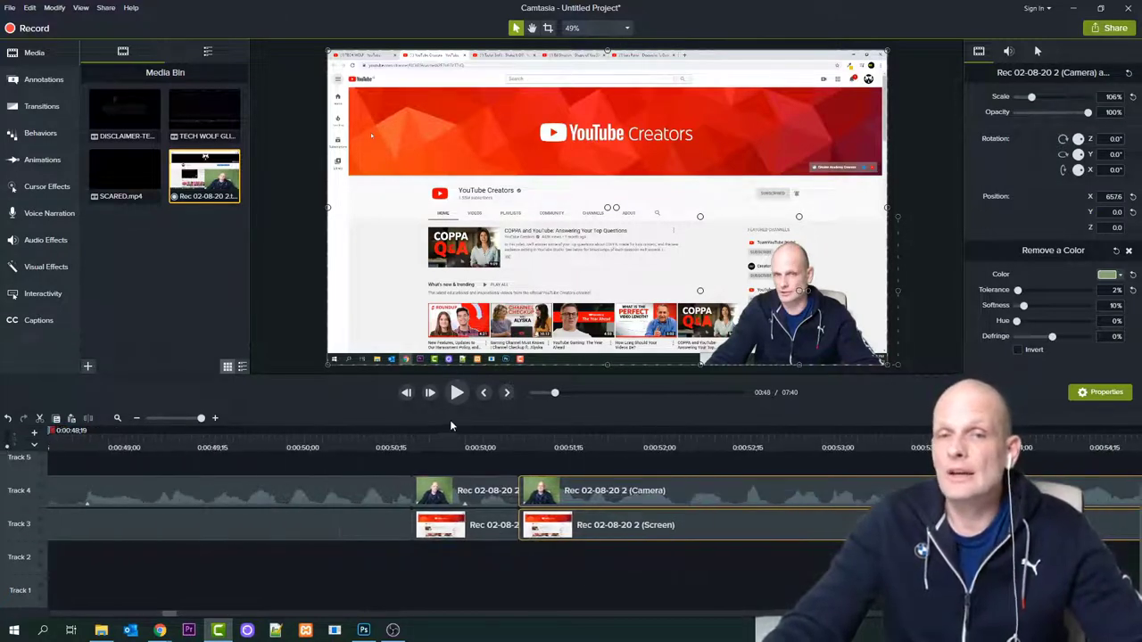
pyautogui.click(458, 394)
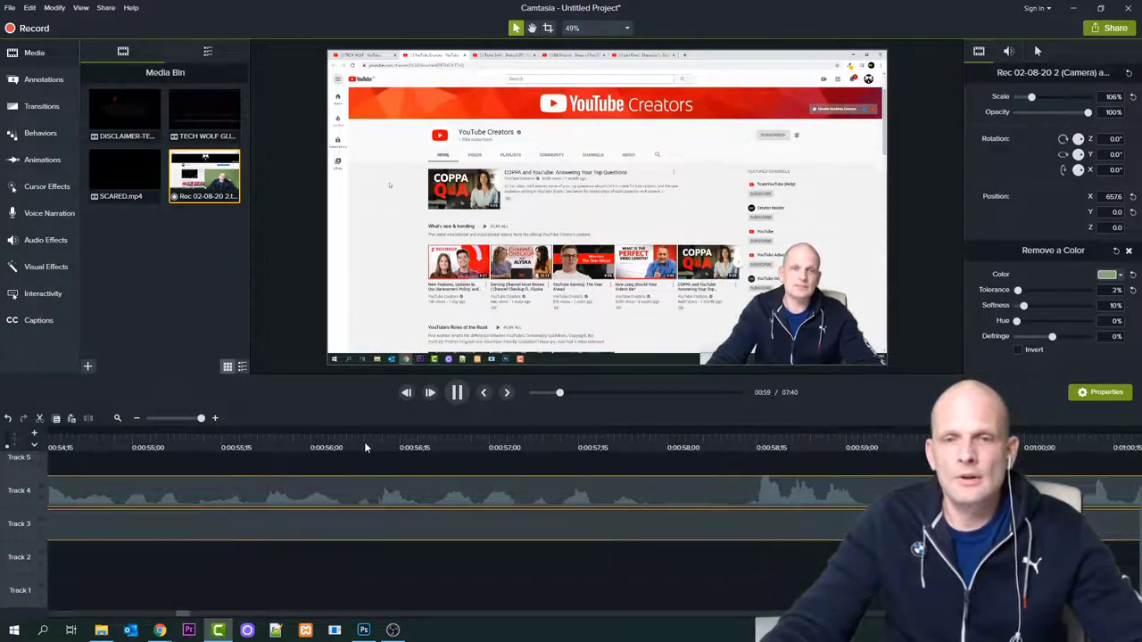
# Replay from 0:56;09 to 0:57;27 and delete both clips' section from there to 0:58;13
pyautogui.click(365, 442)
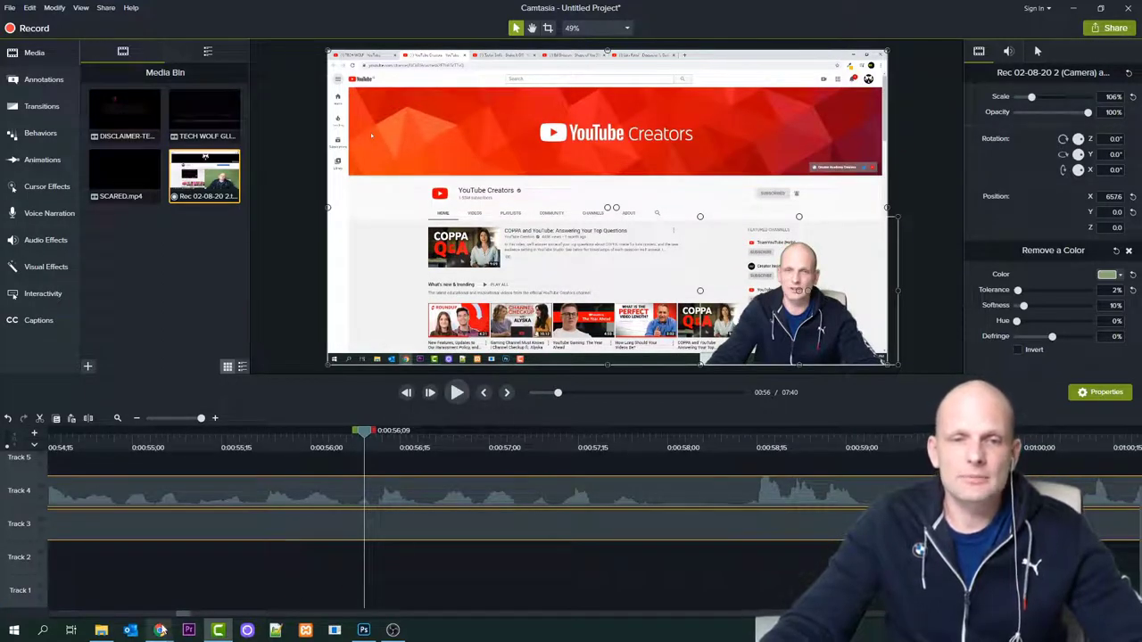
pyautogui.moveTo(186, 614); pyautogui.dragTo(190, 616)
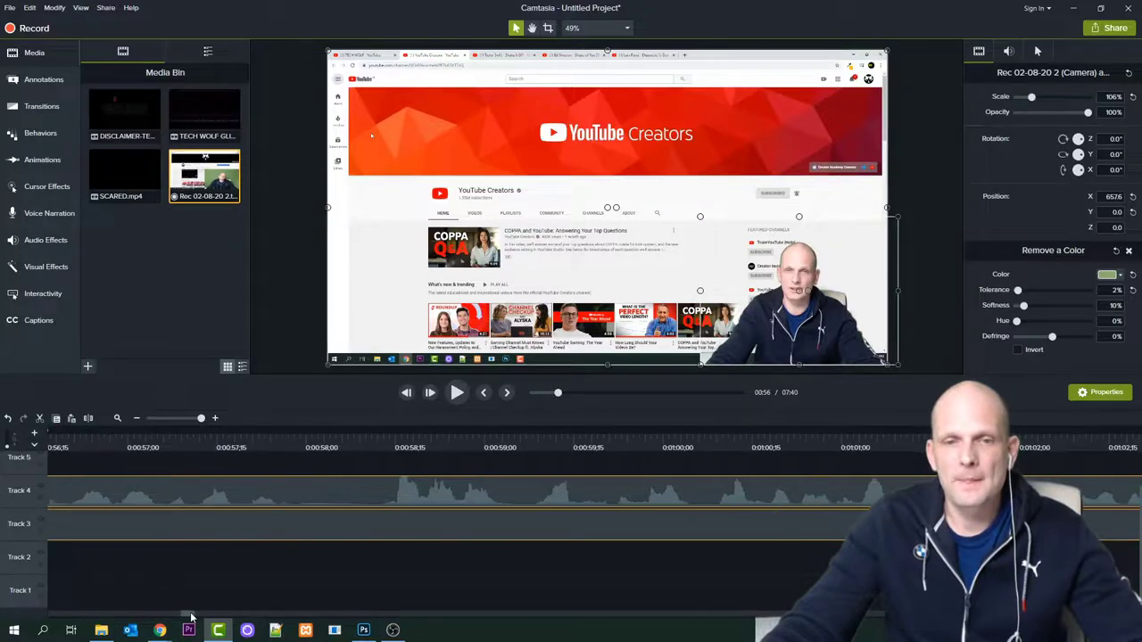
pyautogui.click(459, 395)
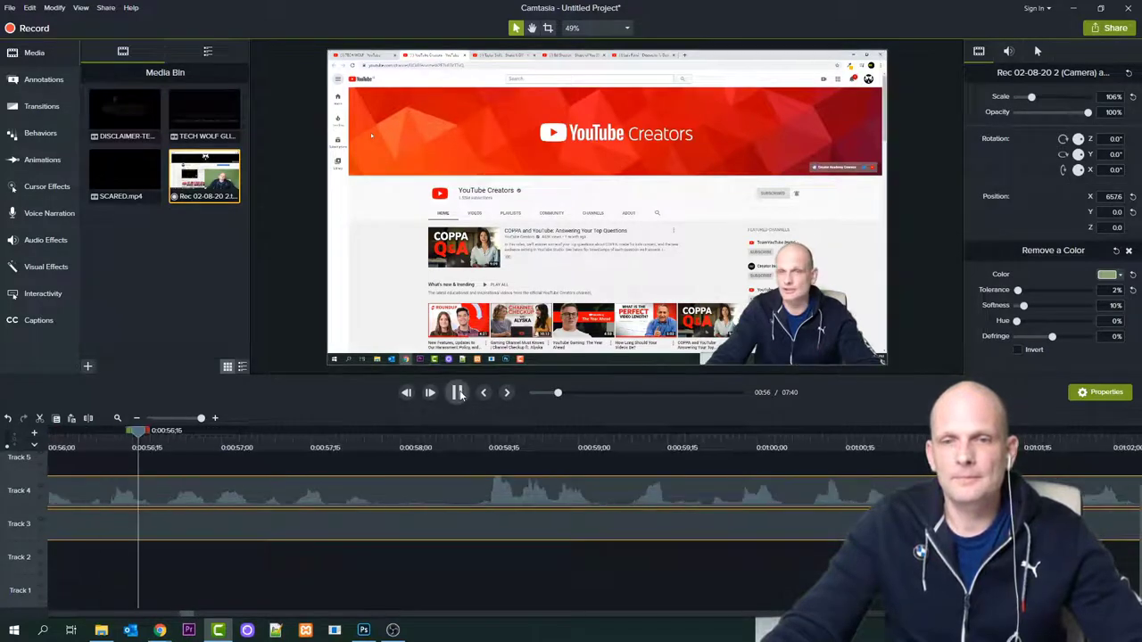
pyautogui.click(459, 394)
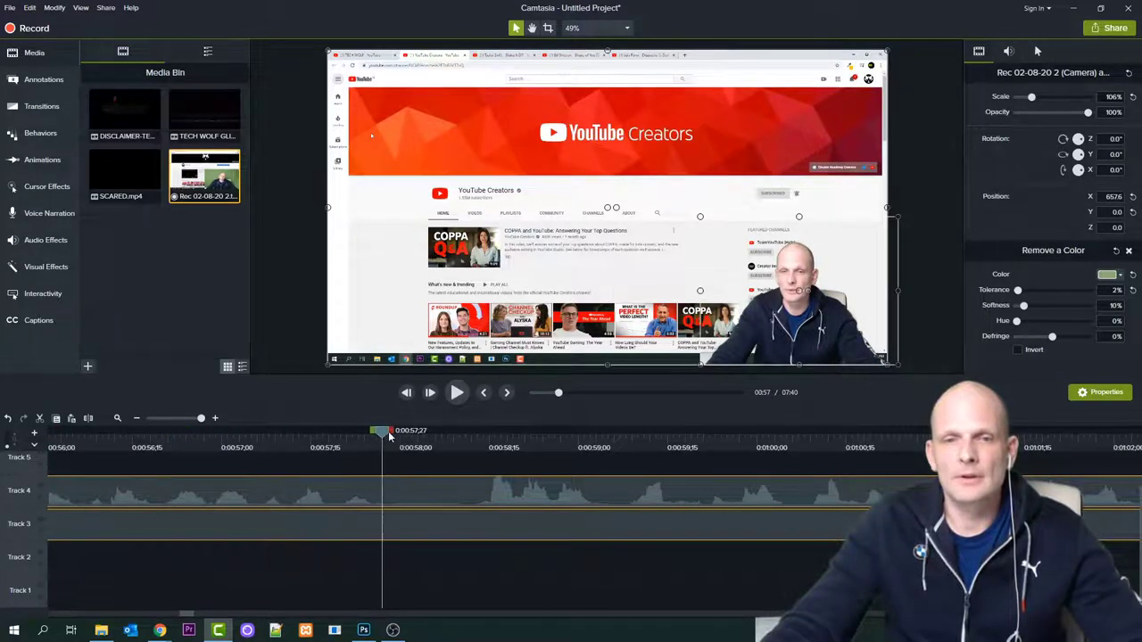
pyautogui.moveTo(393, 433); pyautogui.dragTo(476, 437)
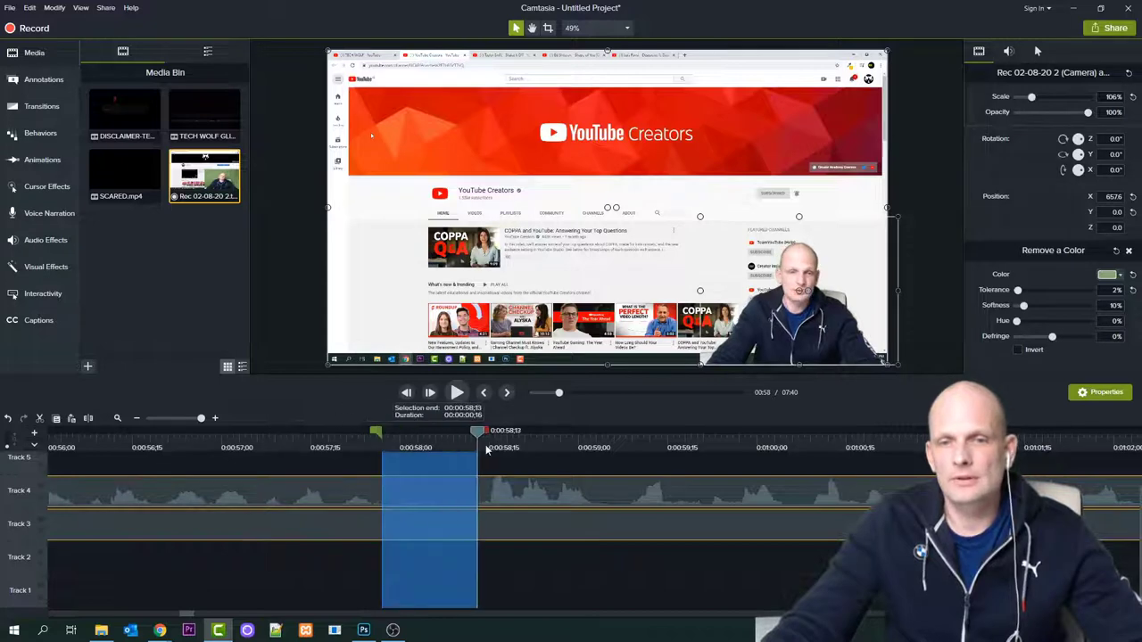
pyautogui.press('Delete')
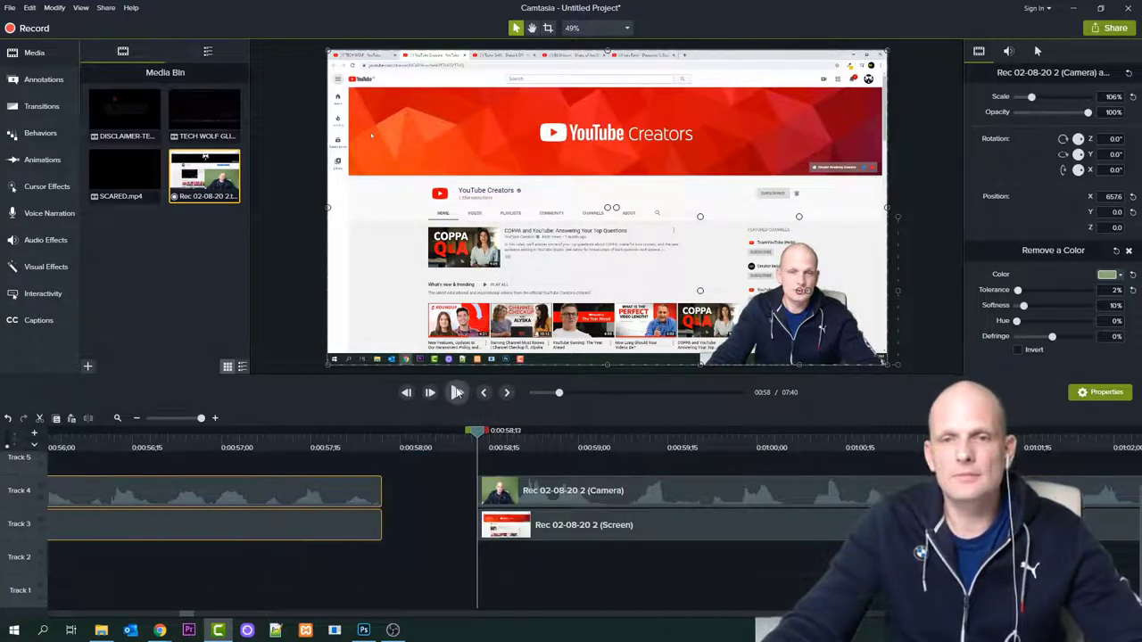
# Play on from 0:58;13, delete both clips' section up to about 1:00;08 and move the remaining segments back to the 0:57;27 cut
pyautogui.click(457, 393)
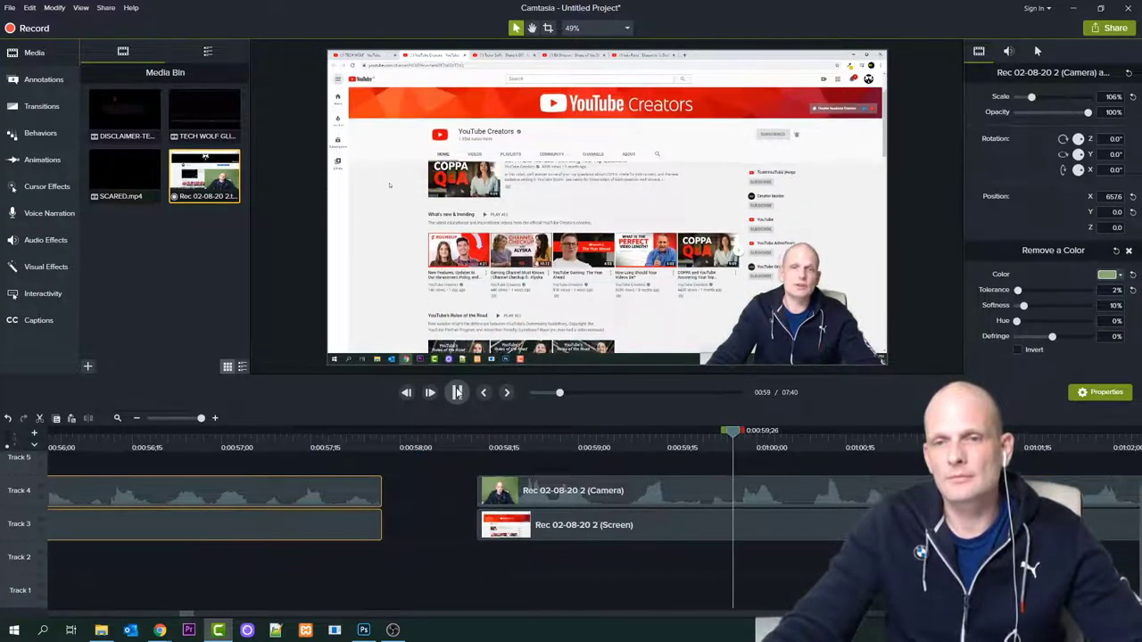
pyautogui.press('space')
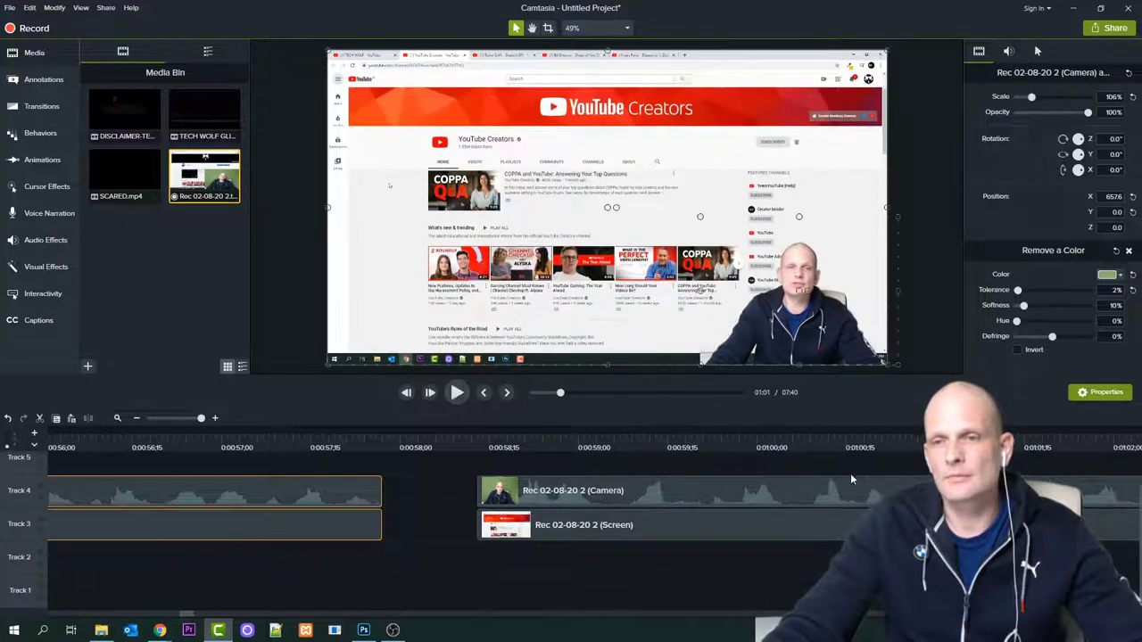
pyautogui.click(801, 439)
pyautogui.moveTo(793, 430); pyautogui.dragTo(452, 457)
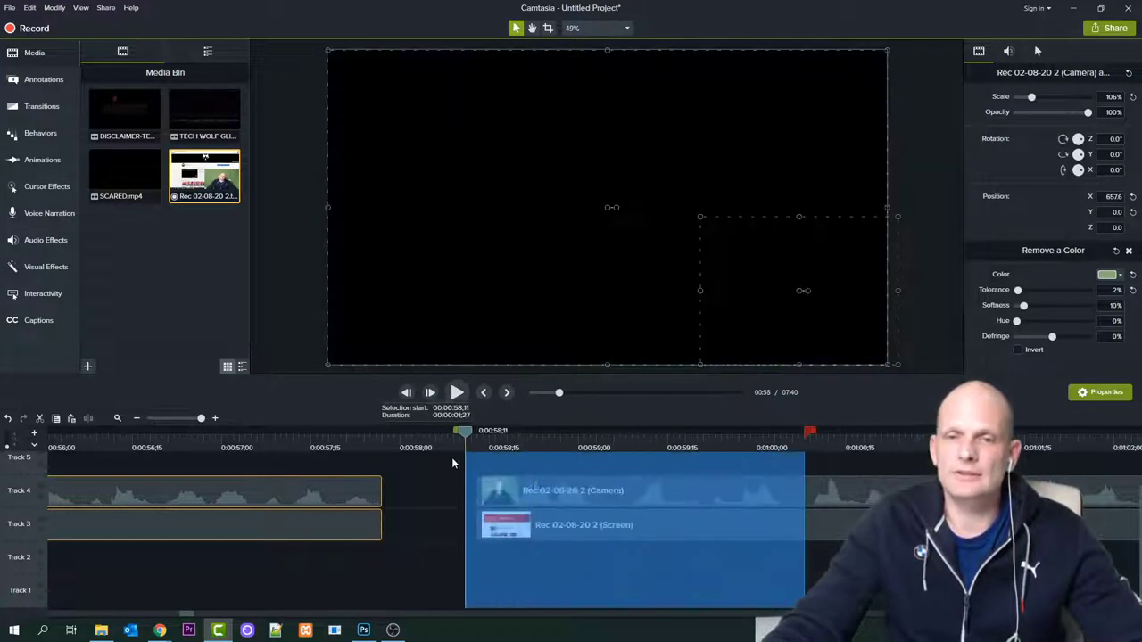
pyautogui.press('Delete')
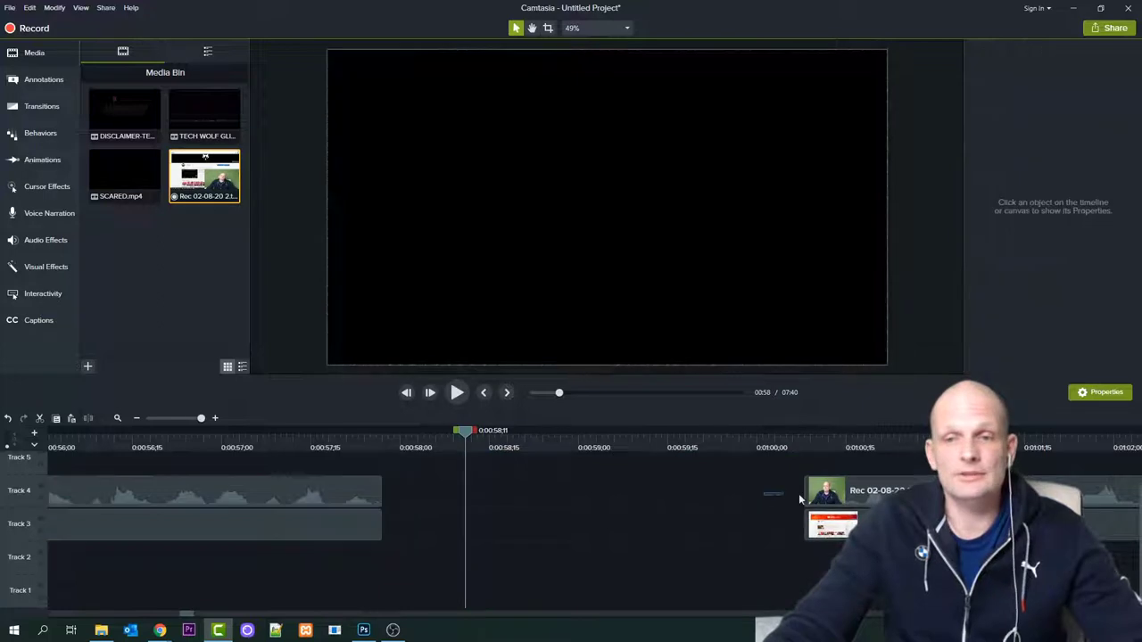
pyautogui.moveTo(847, 526); pyautogui.dragTo(348, 518)
# Play back across the join at about 0:57;27 and replay the passage from 0:59;02 to 0:59;20
pyautogui.click(235, 443)
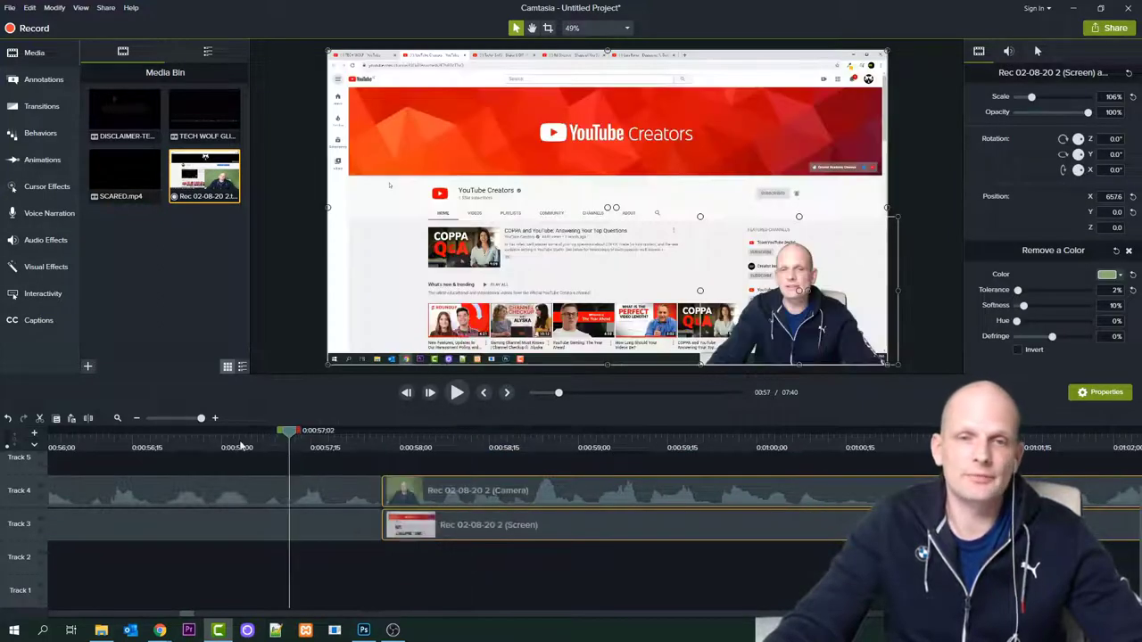
pyautogui.click(462, 397)
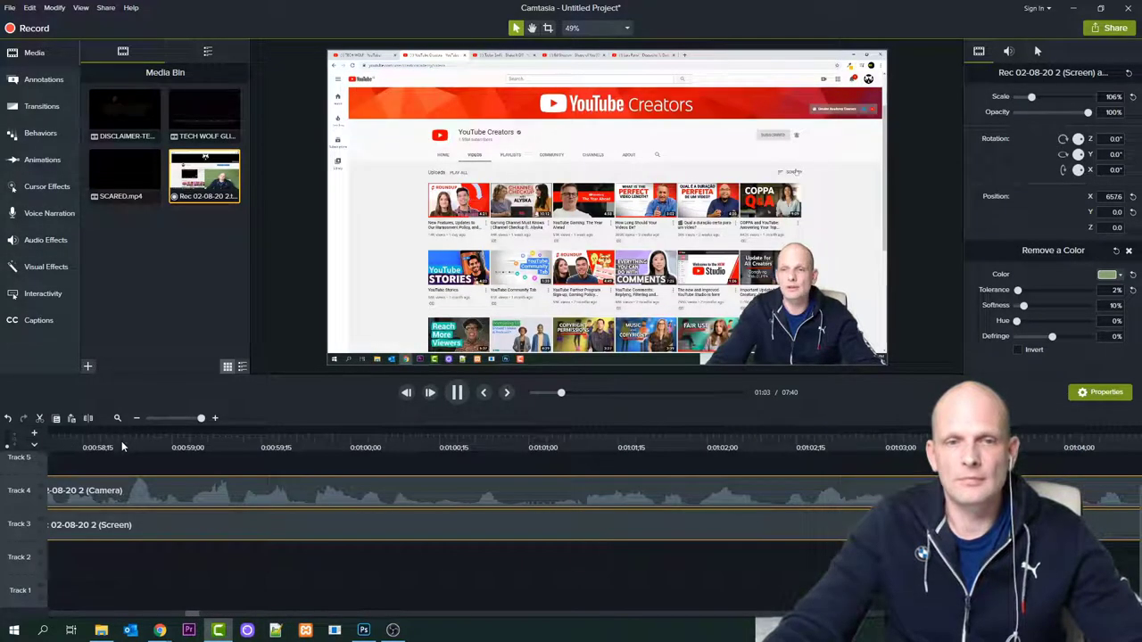
pyautogui.click(130, 441)
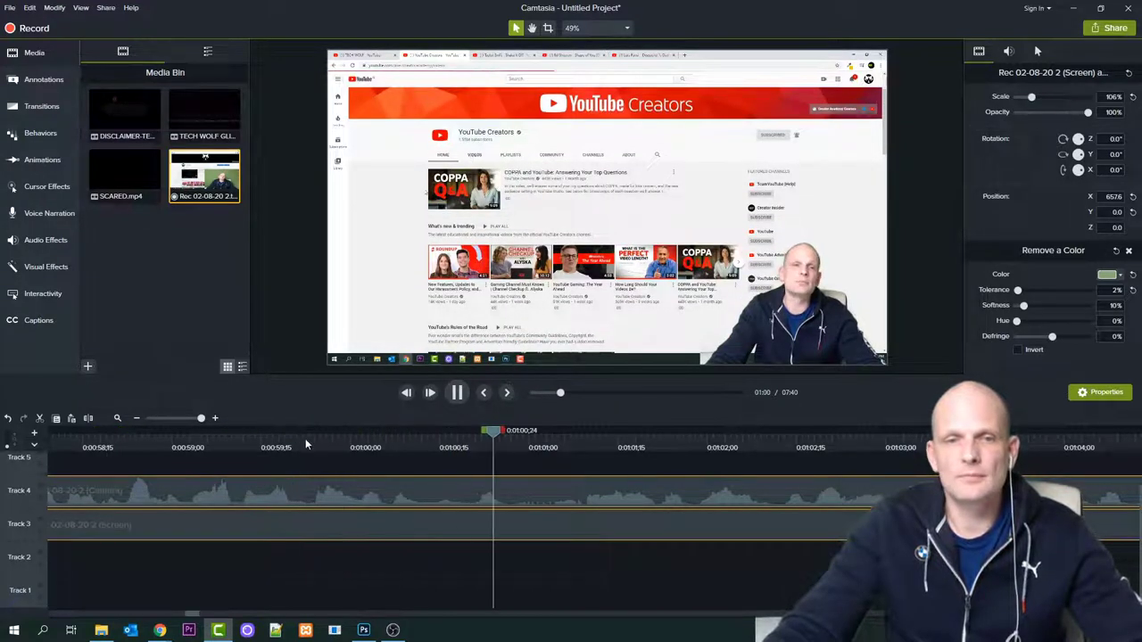
pyautogui.click(185, 444)
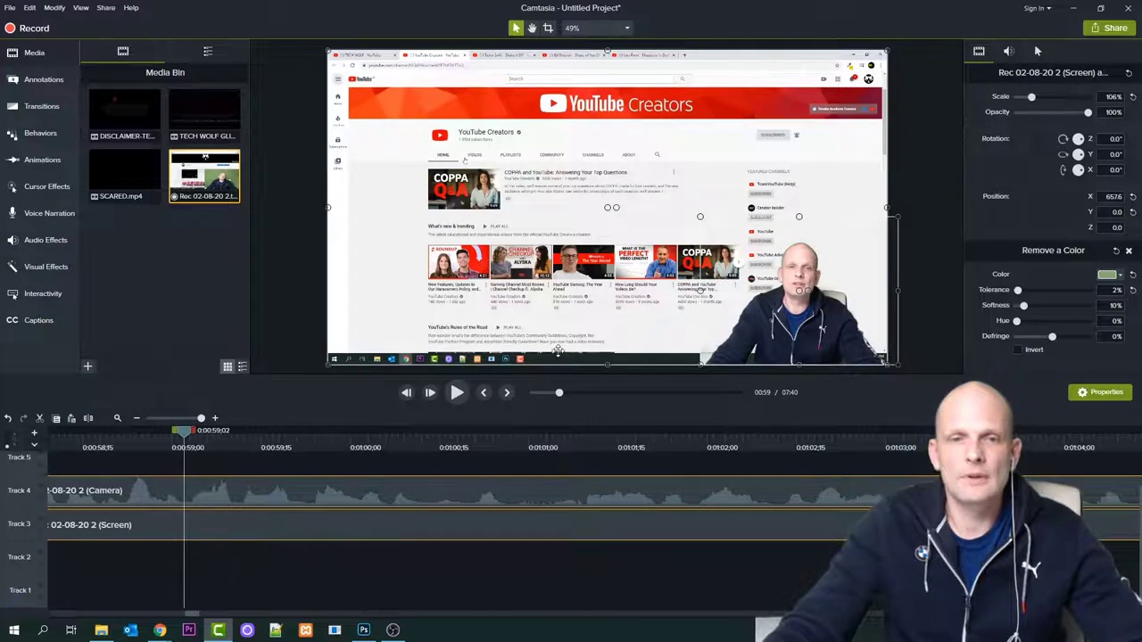
pyautogui.click(458, 393)
pyautogui.press('space')
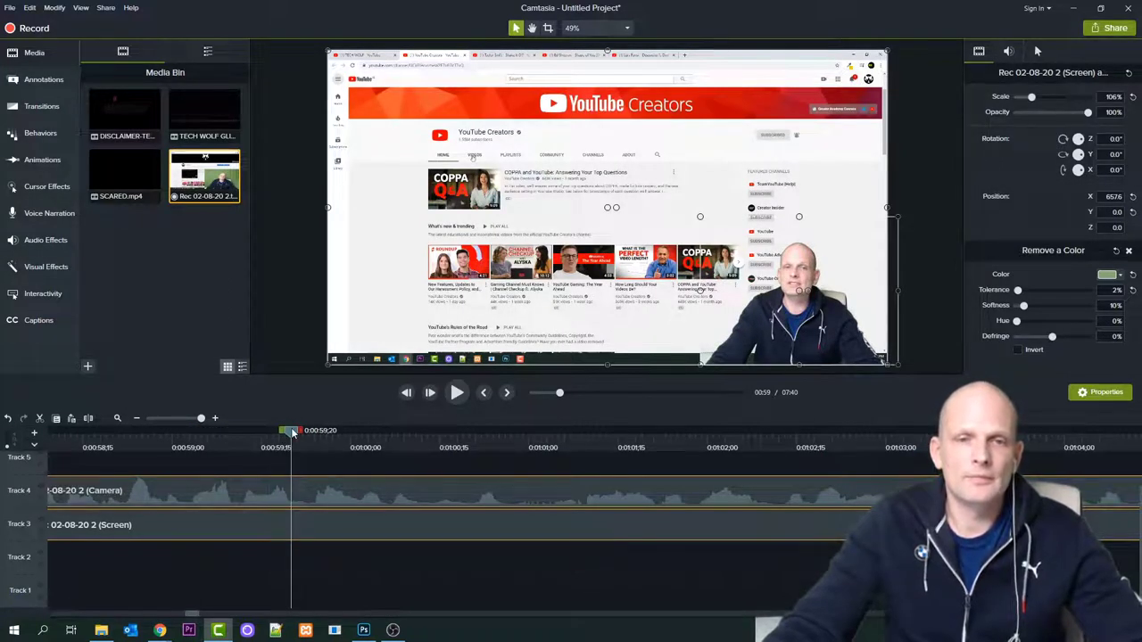
# Refine and preview a selection from 0:59;12 to 1:00;01, delete that section from both clips and close the gap
pyautogui.moveTo(304, 435); pyautogui.dragTo(423, 431)
pyautogui.click(454, 397)
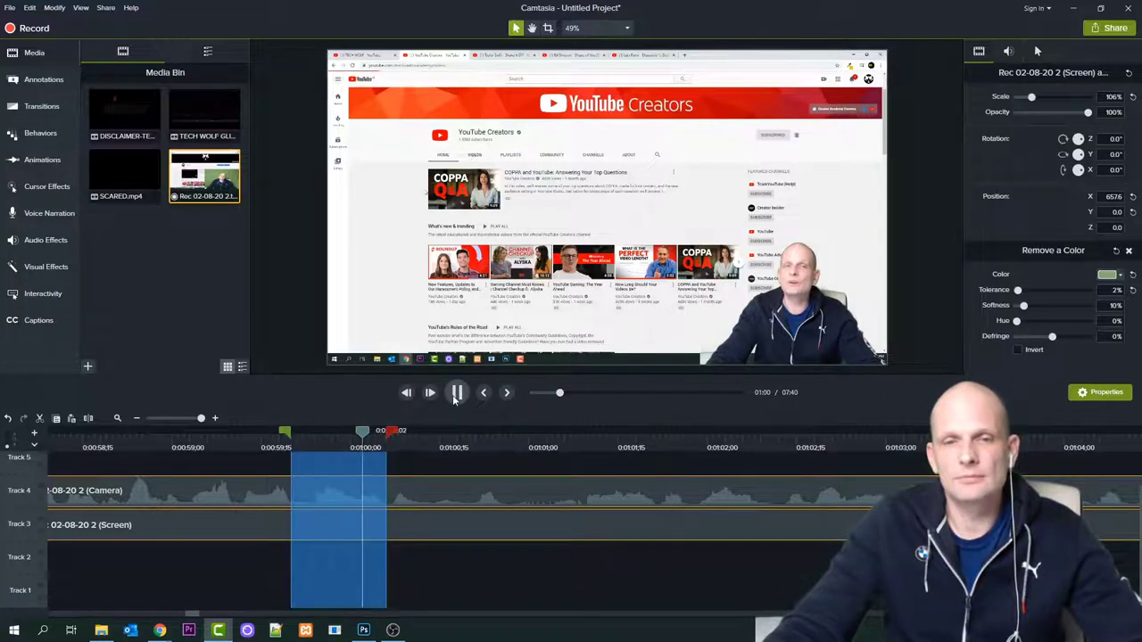
pyautogui.moveTo(382, 432)
pyautogui.mouseDown()
pyautogui.moveTo(345, 434)
pyautogui.moveTo(373, 435)
pyautogui.moveTo(364, 439)
pyautogui.mouseUp()
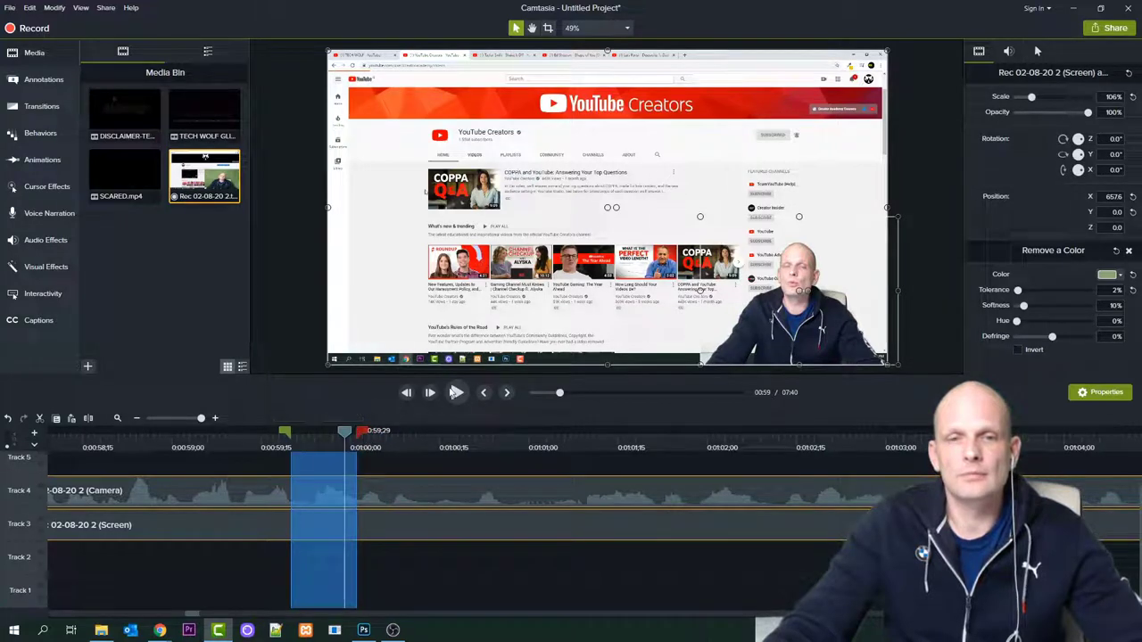
pyautogui.click(456, 392)
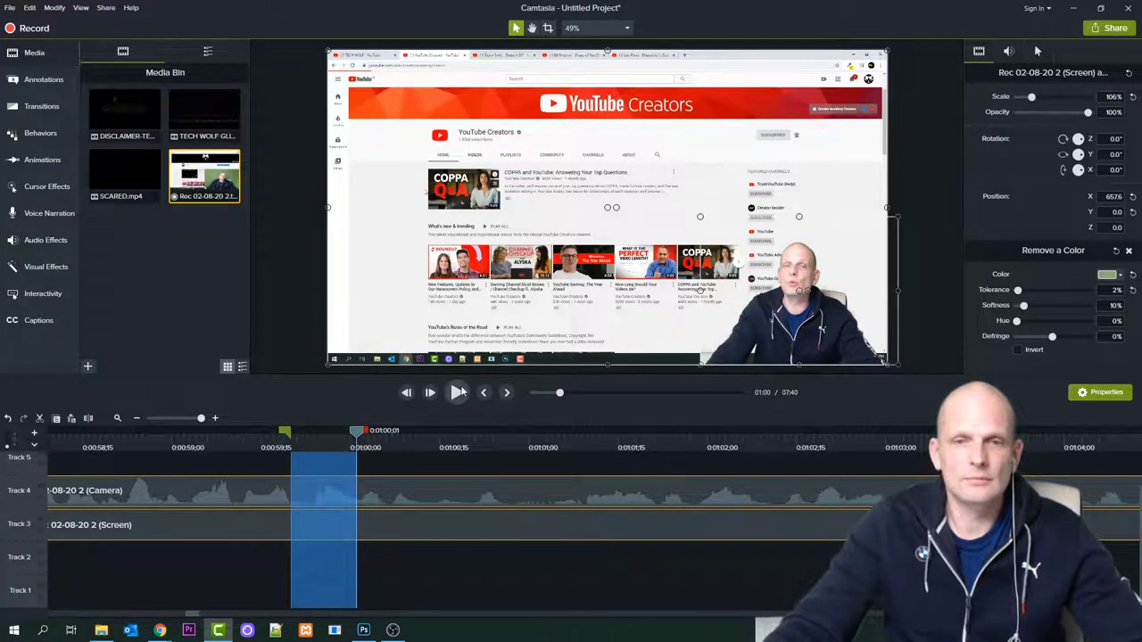
pyautogui.moveTo(284, 432); pyautogui.dragTo(237, 441)
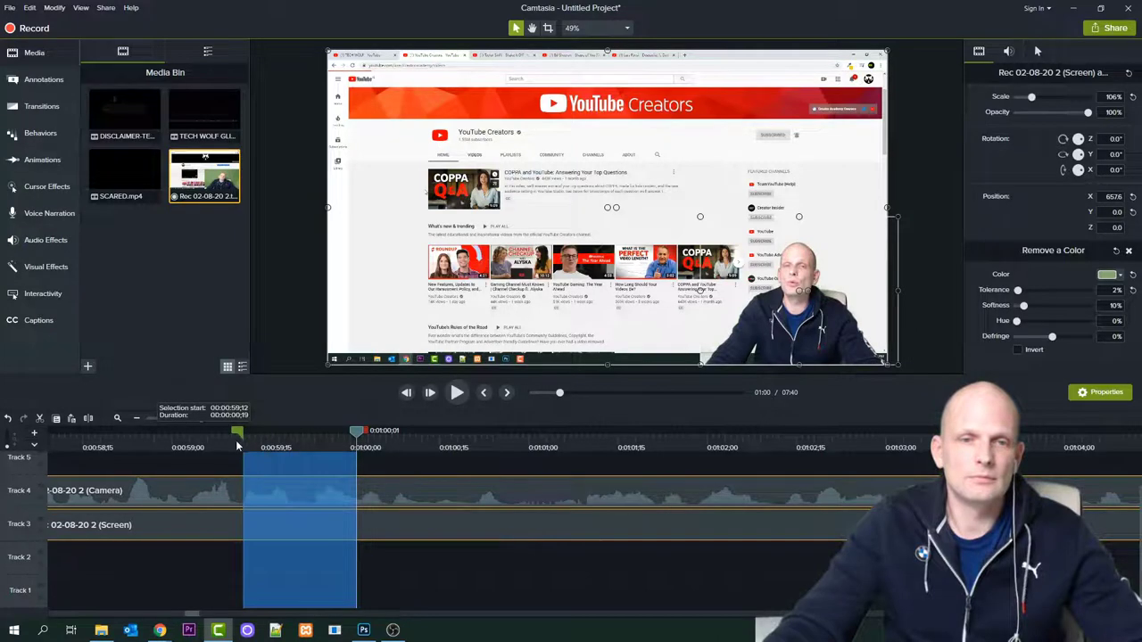
pyautogui.click(456, 392)
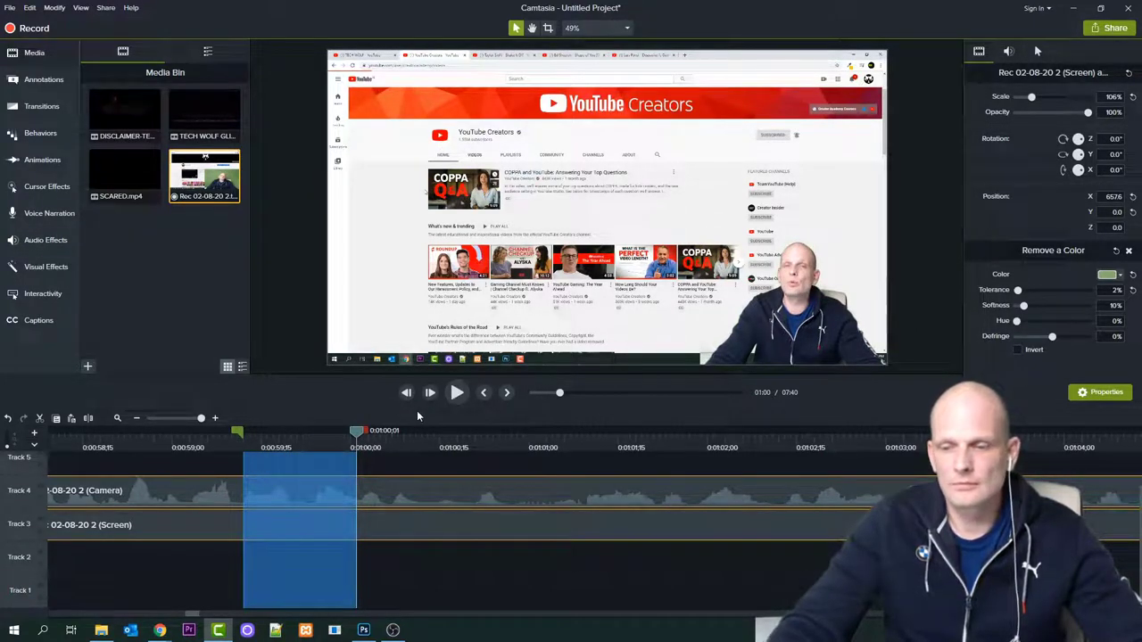
pyautogui.press('Delete')
pyautogui.moveTo(444, 523); pyautogui.dragTo(199, 530)
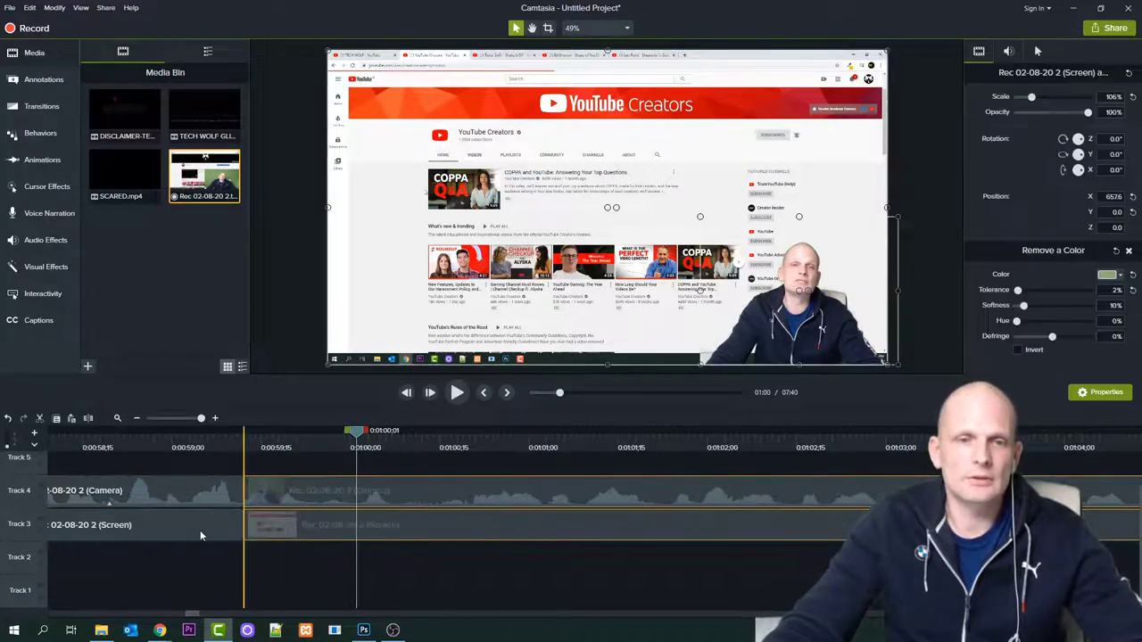
# Play across the join at about 0:59;12, delete both clips' section from 1:00;07 to 1:00;20 and close the gap
pyautogui.click(71, 446)
pyautogui.click(465, 394)
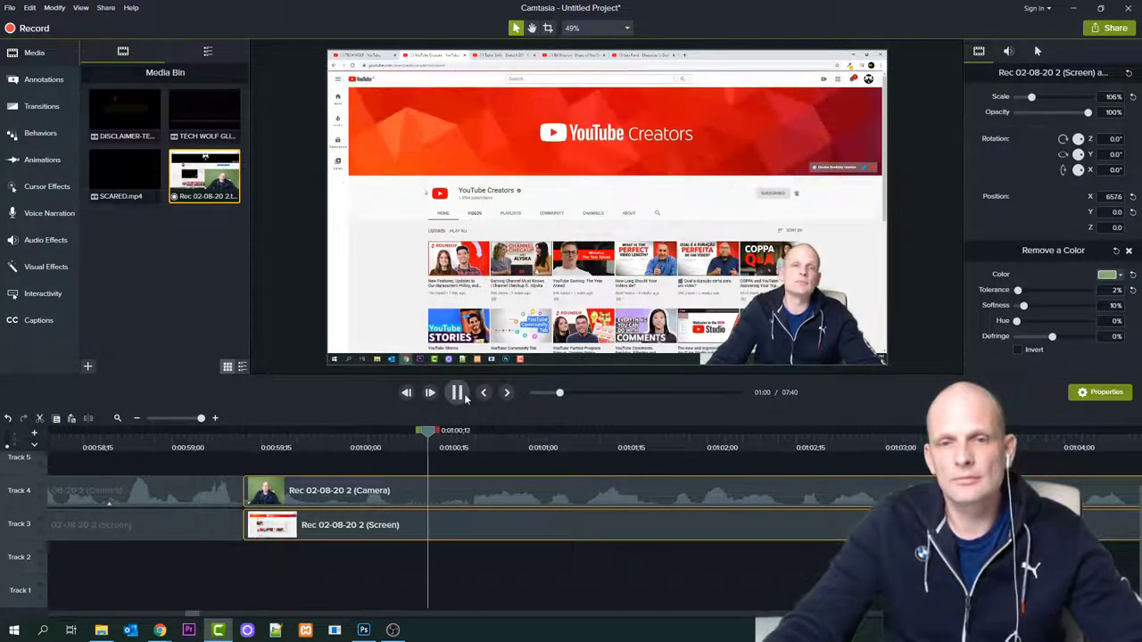
pyautogui.click(393, 432)
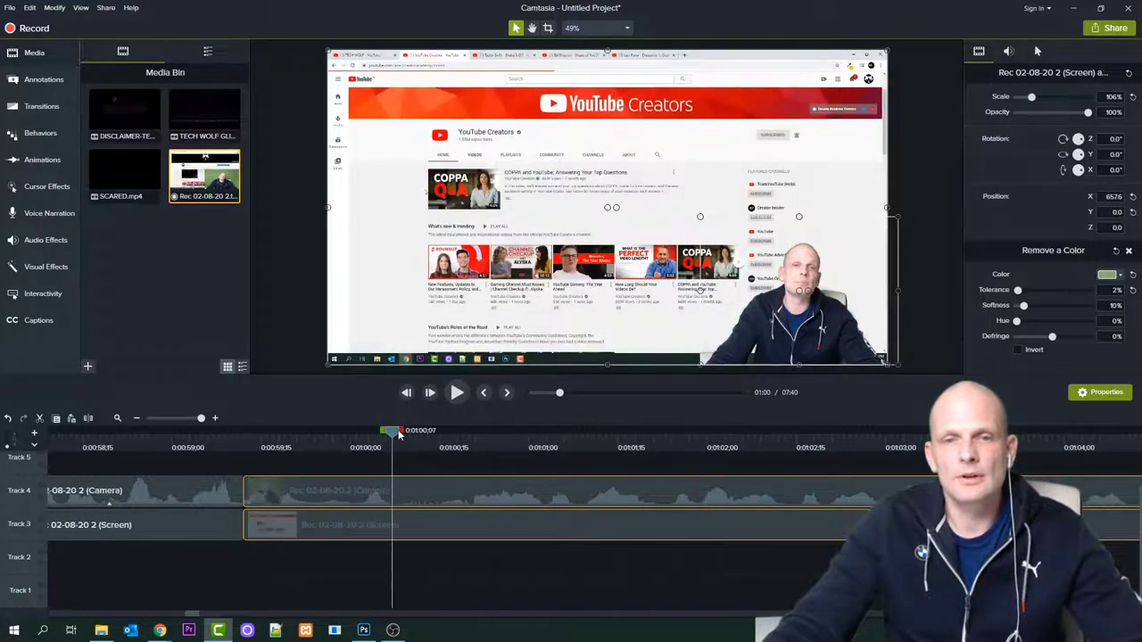
pyautogui.moveTo(405, 432); pyautogui.dragTo(471, 436)
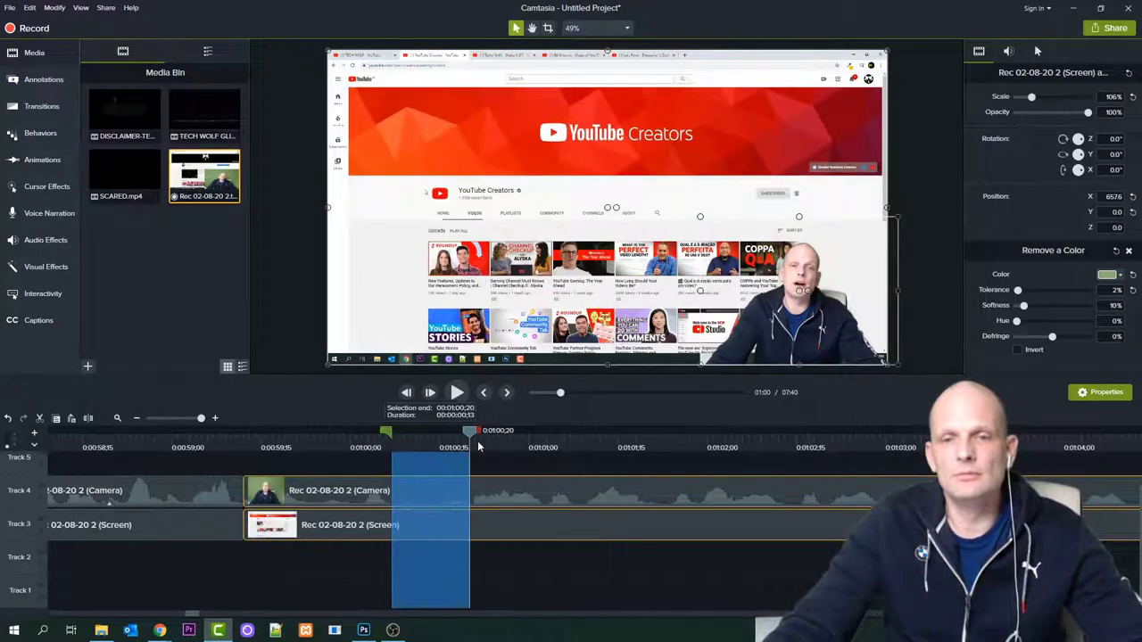
pyautogui.press('Delete')
pyautogui.moveTo(449, 472); pyautogui.dragTo(534, 533)
pyautogui.moveTo(509, 527); pyautogui.dragTo(381, 524)
# Play on from 0:58;14 past the joins, replay the passage around 1:05 and split both recording clips at 1:04;27
pyautogui.click(78, 442)
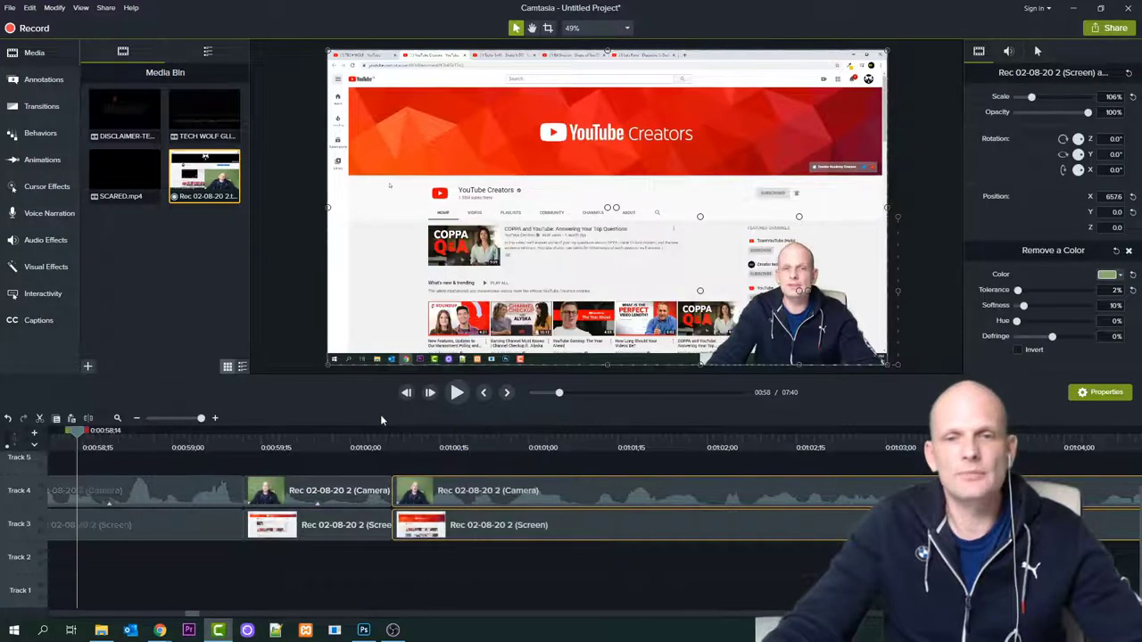
pyautogui.click(457, 398)
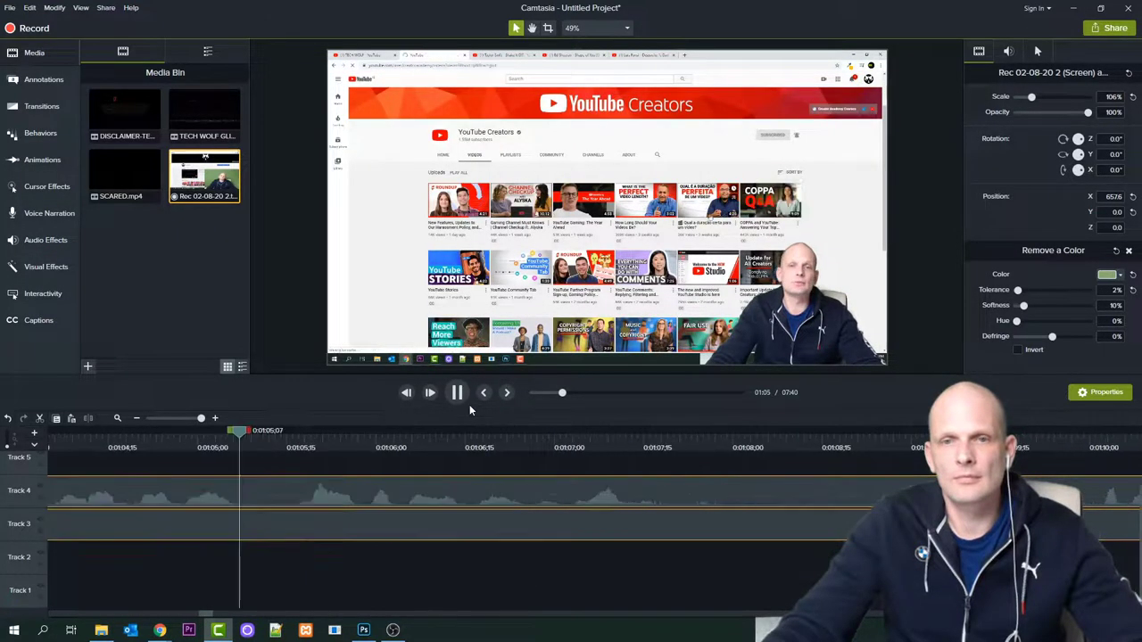
pyautogui.click(233, 448)
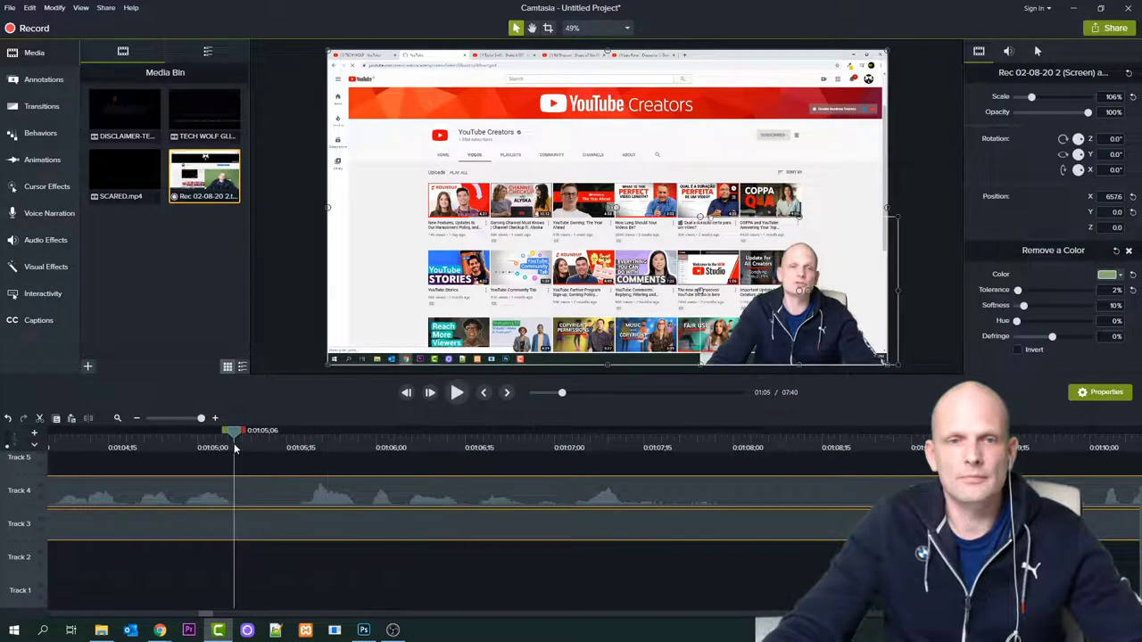
pyautogui.moveTo(235, 439); pyautogui.dragTo(123, 443)
pyautogui.click(458, 394)
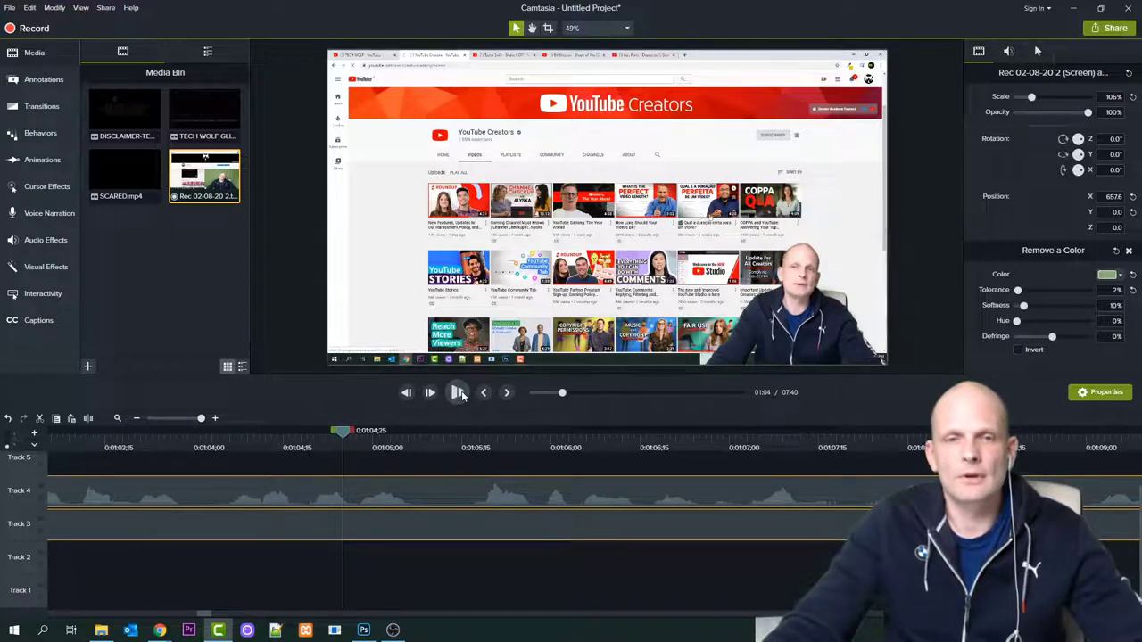
pyautogui.click(458, 393)
pyautogui.moveTo(376, 435); pyautogui.dragTo(360, 441)
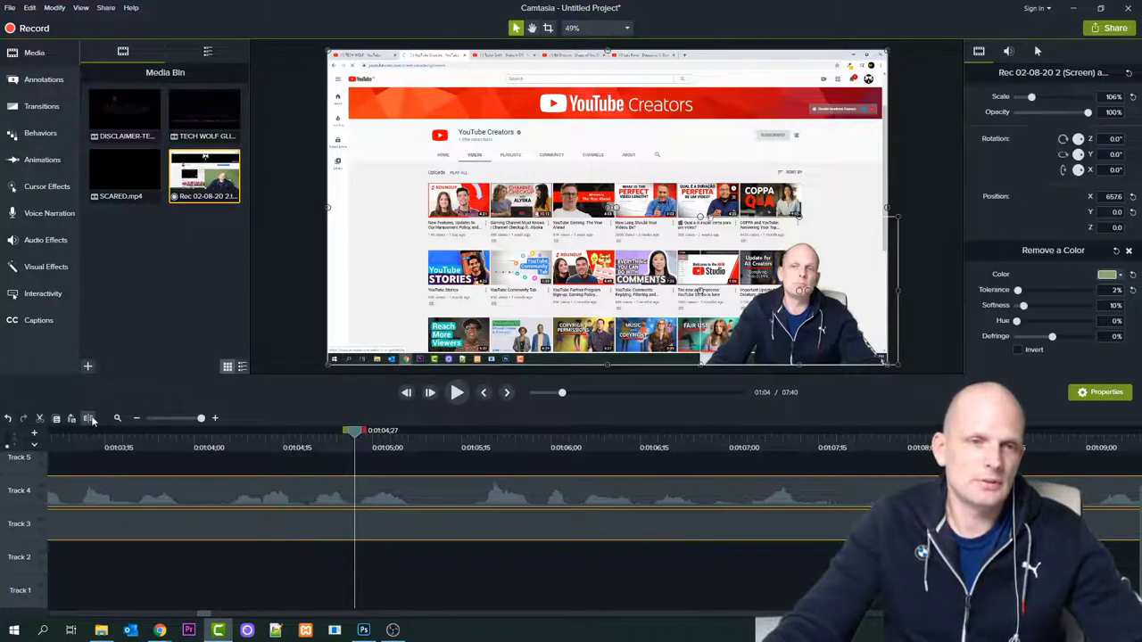
pyautogui.click(88, 419)
# Play on from the split at 1:04;27 and replay the passage around 1:09;17 to find where the unwanted section ends
pyautogui.click(457, 393)
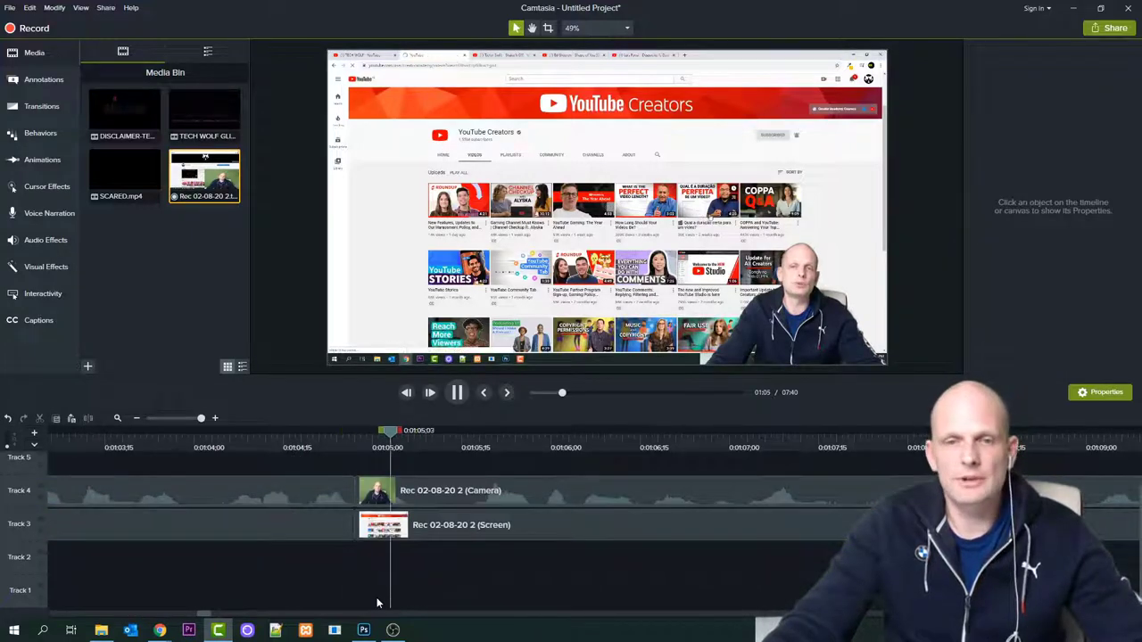
pyautogui.moveTo(204, 614); pyautogui.dragTo(210, 615)
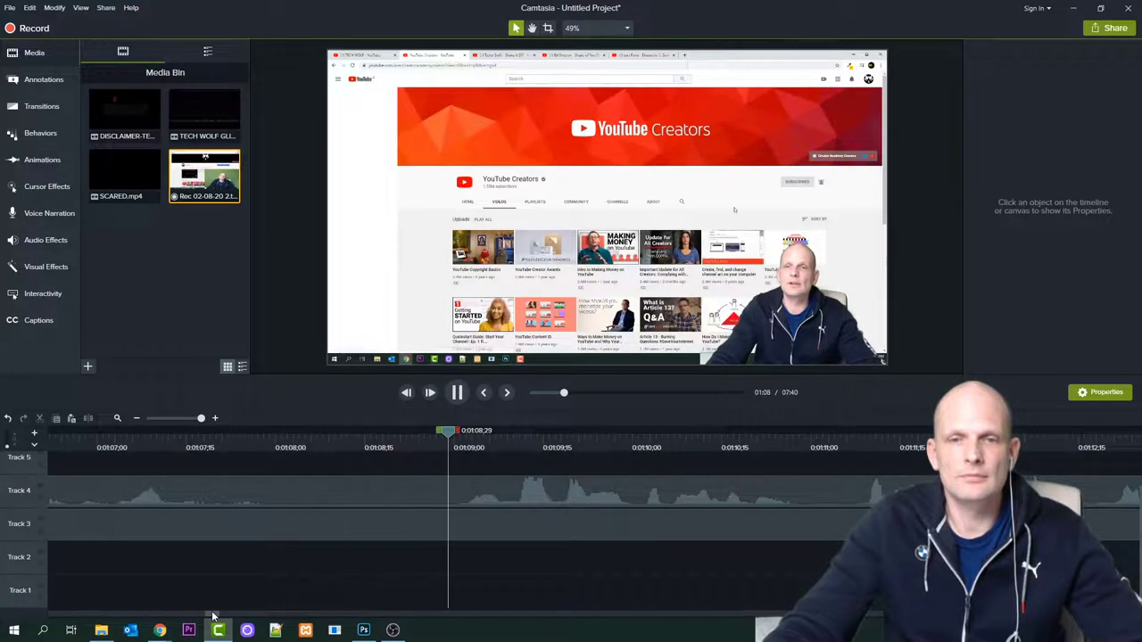
pyautogui.click(538, 447)
pyautogui.click(461, 397)
pyautogui.click(460, 395)
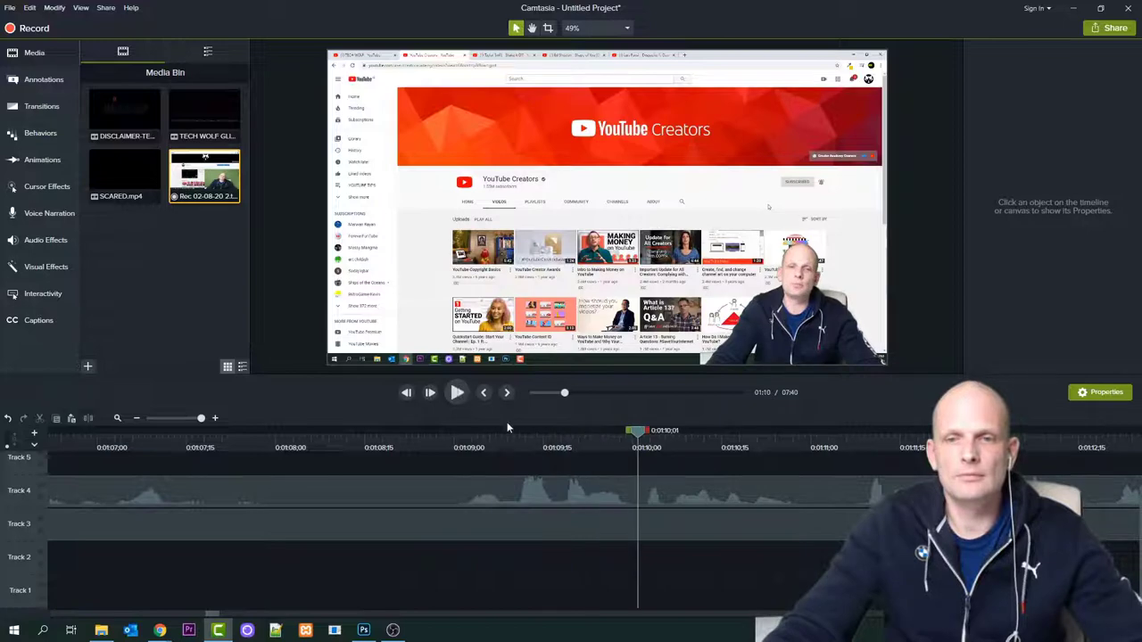
pyautogui.click(552, 441)
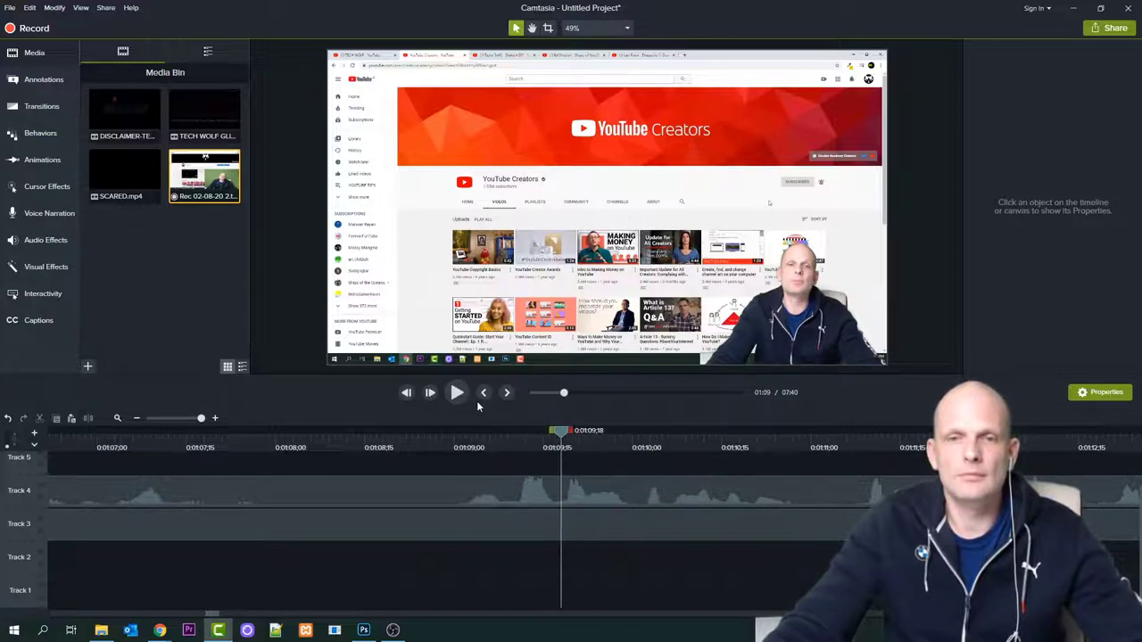
pyautogui.click(456, 393)
pyautogui.click(555, 444)
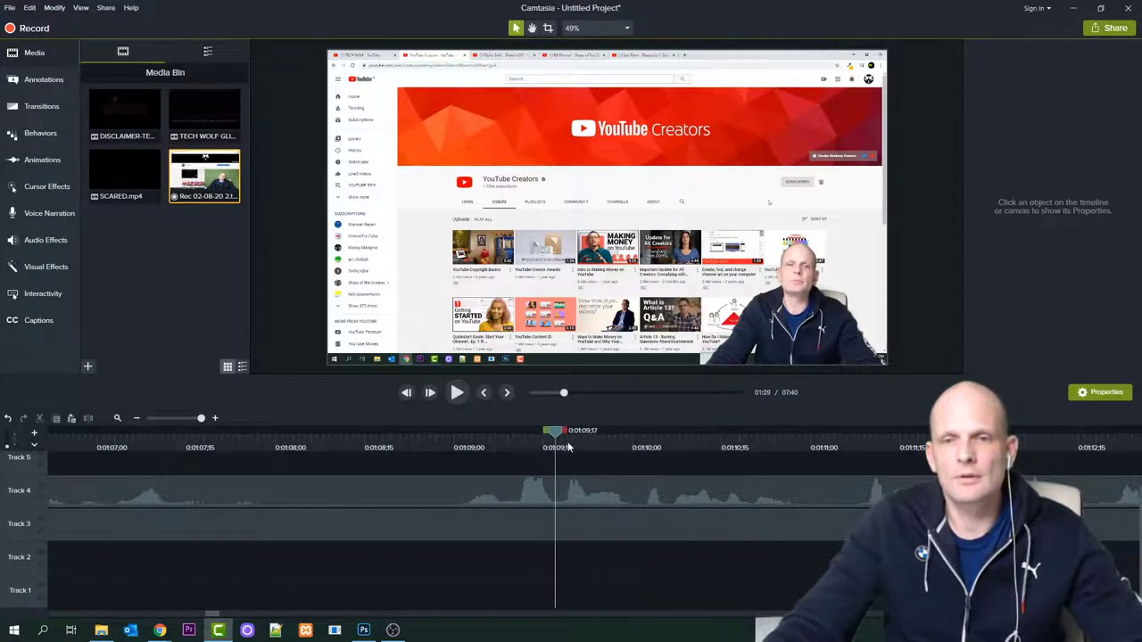
# Split both clips at 1:09;23, delete the section back to 1:04;27 and move the remaining segments up to that cut
pyautogui.moveTo(554, 435); pyautogui.dragTo(590, 437)
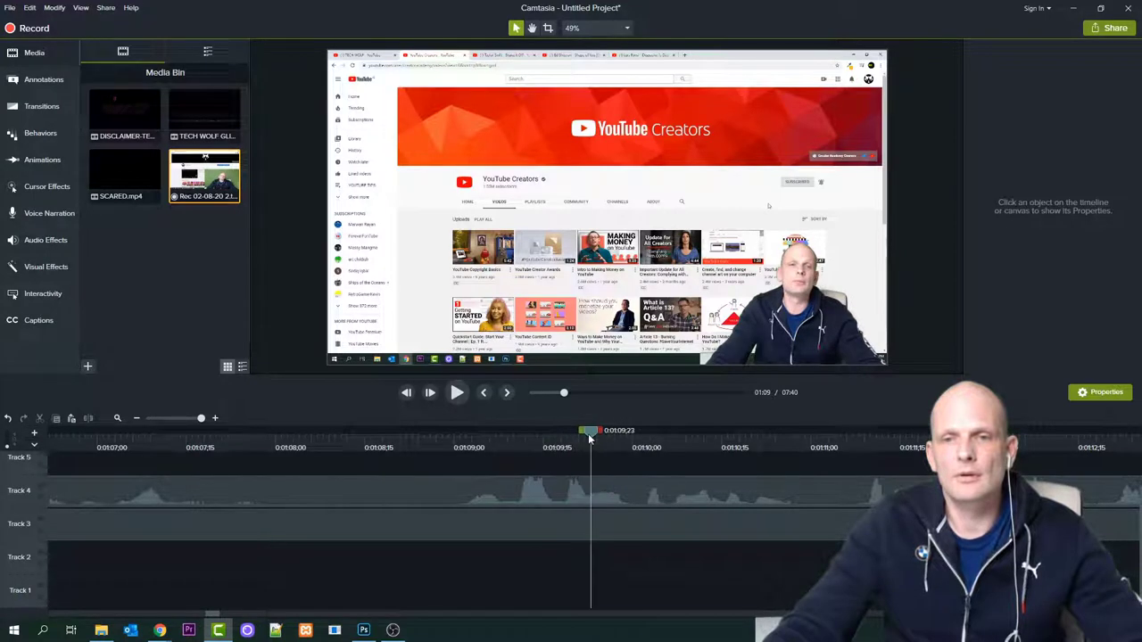
pyautogui.moveTo(531, 545); pyautogui.dragTo(528, 546)
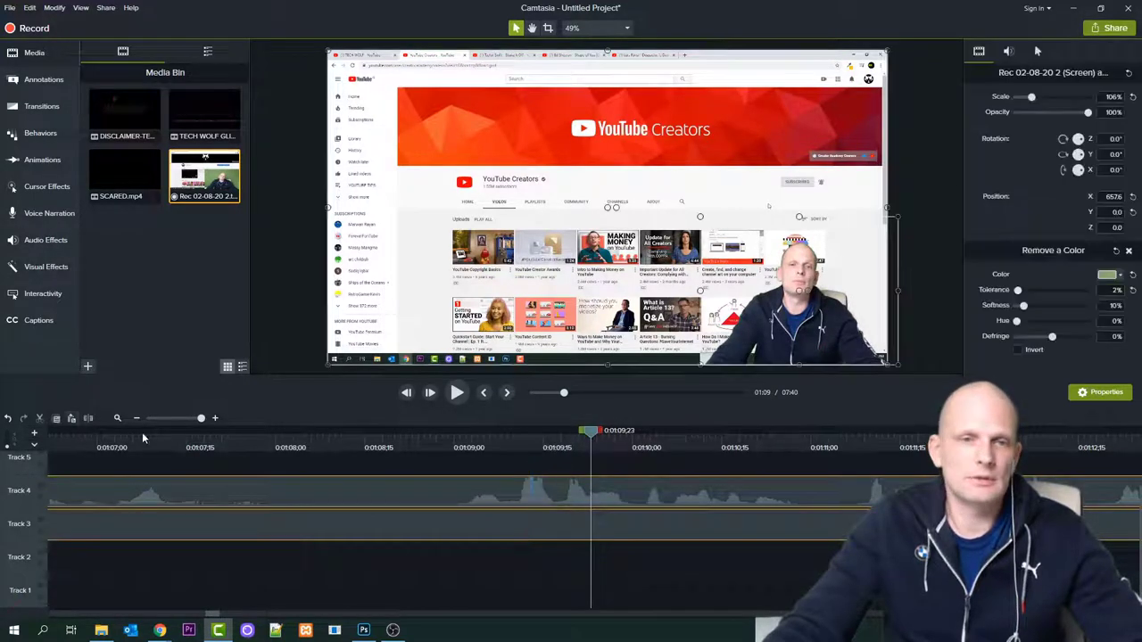
pyautogui.press('s')
pyautogui.moveTo(318, 465); pyautogui.dragTo(341, 554)
pyautogui.press('Delete')
pyautogui.moveTo(603, 527); pyautogui.dragTo(645, 534)
pyautogui.moveTo(643, 532); pyautogui.dragTo(204, 459)
# Play across the join at about 1:04;27, delete both clips' section from 1:06;02 to 1:06;12 and close the gap
pyautogui.click(136, 443)
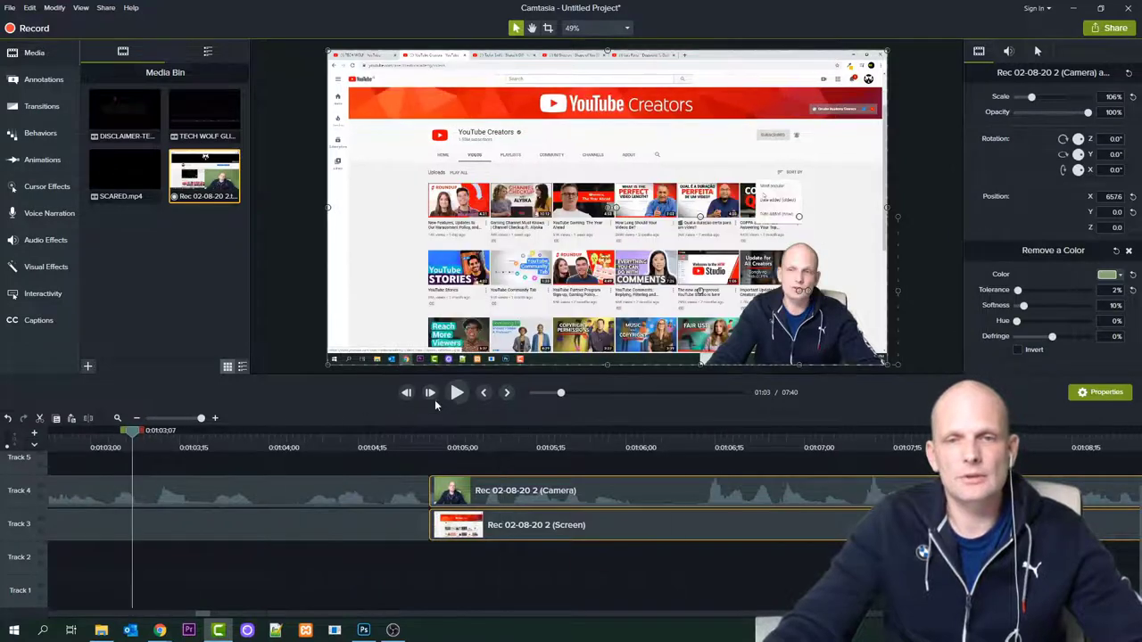
pyautogui.click(455, 395)
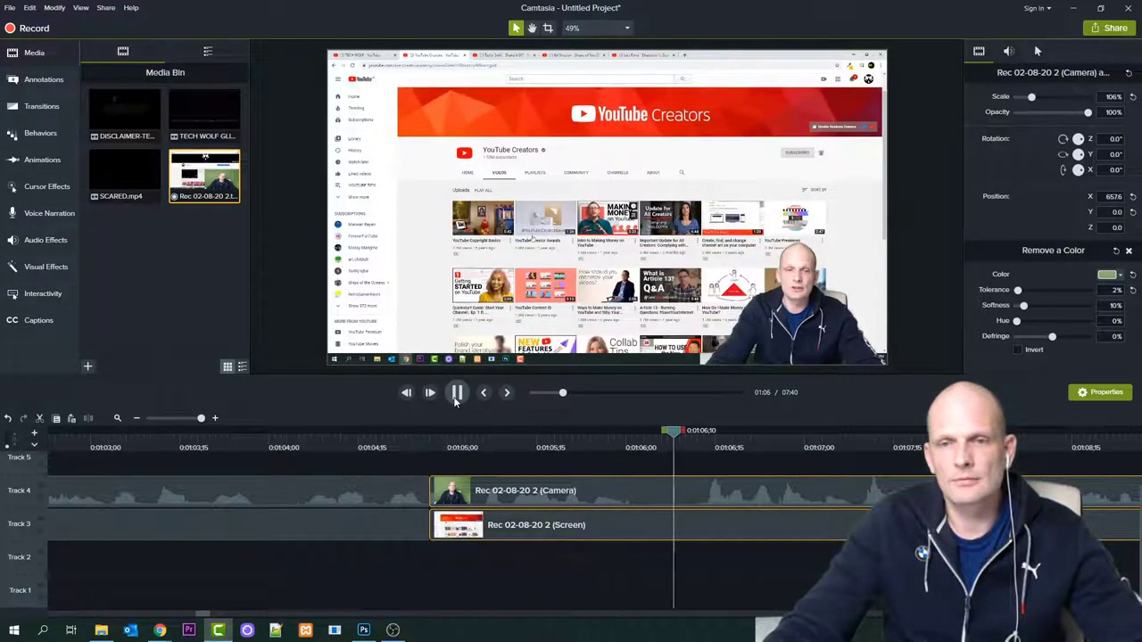
pyautogui.press('space')
pyautogui.click(637, 438)
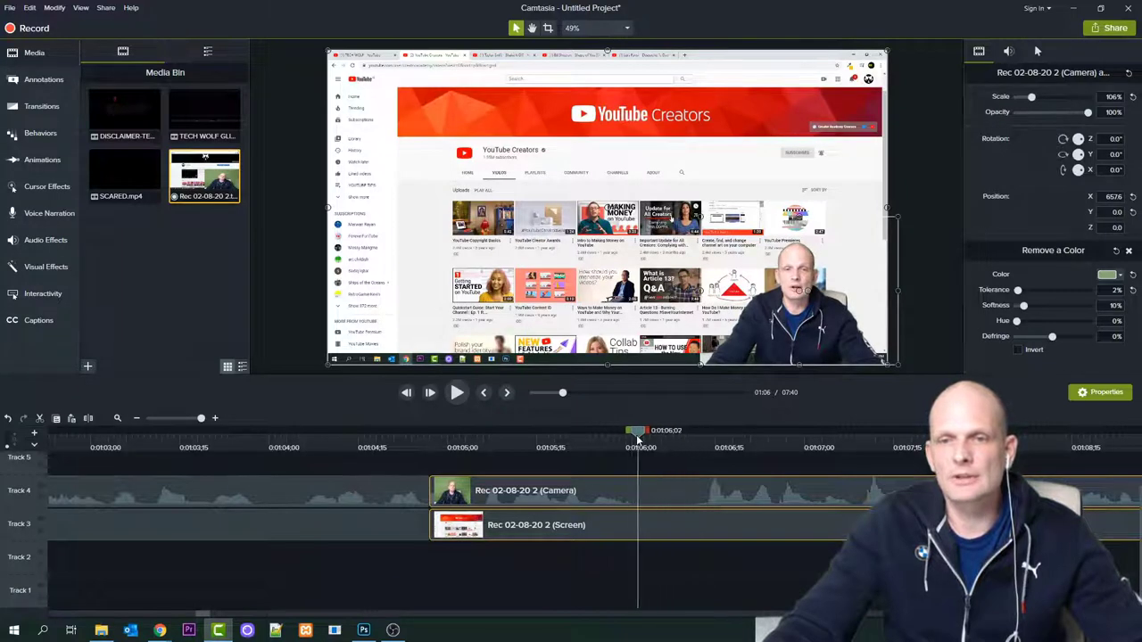
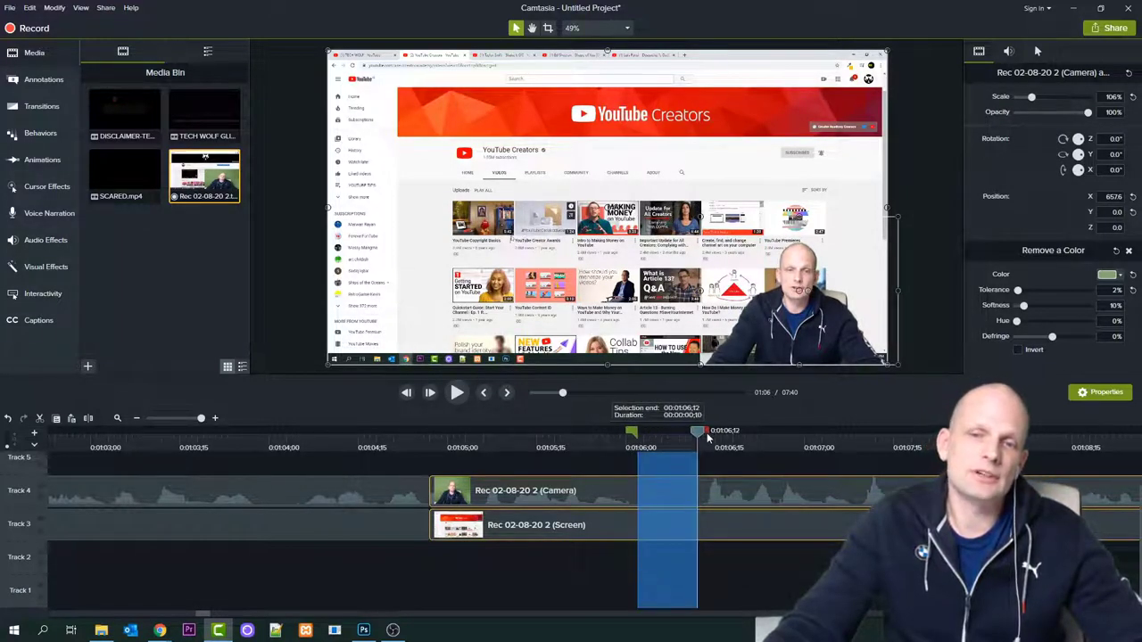
pyautogui.press('Delete')
pyautogui.moveTo(677, 479); pyautogui.dragTo(632, 534)
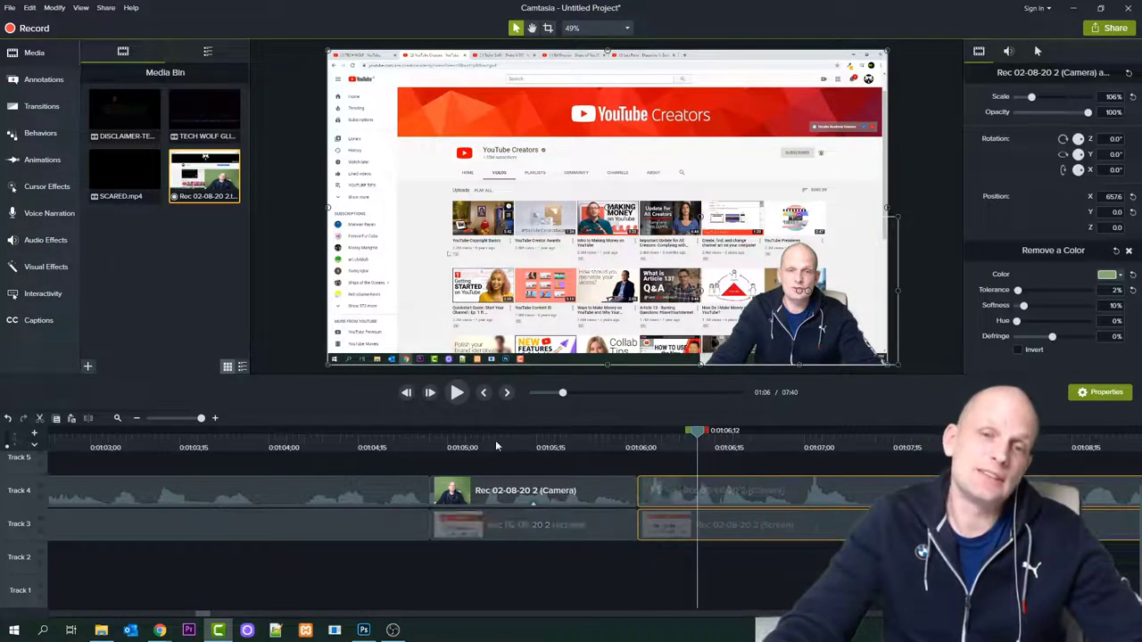
pyautogui.click(258, 441)
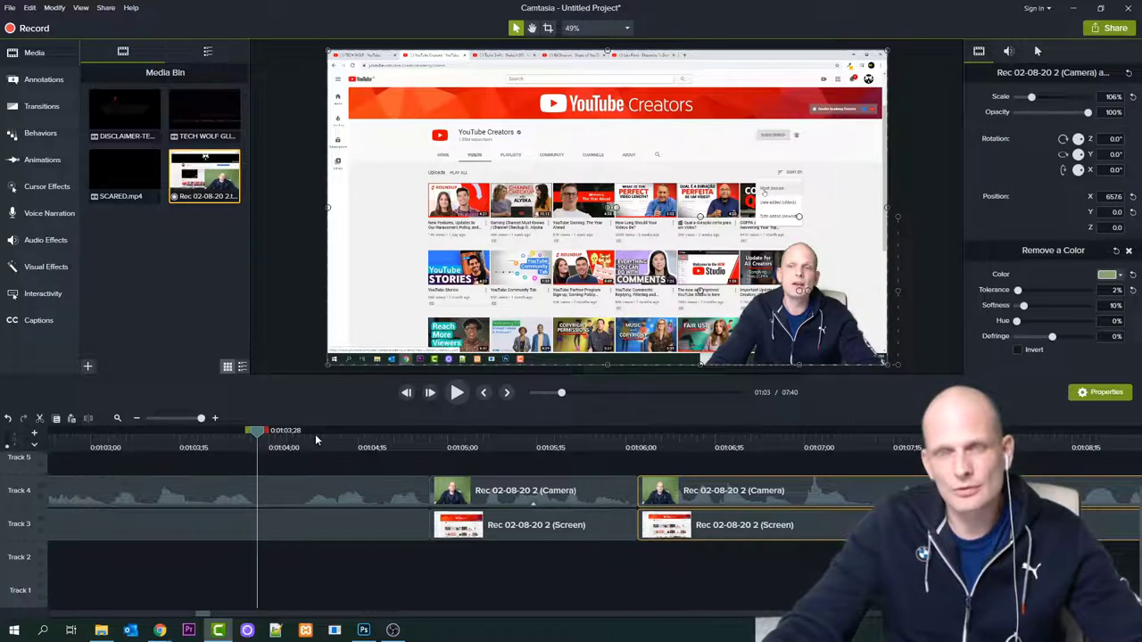
# Play back the timeline section from about 1:03 to 1:07 several times to check the joins between the clips
pyautogui.click(455, 397)
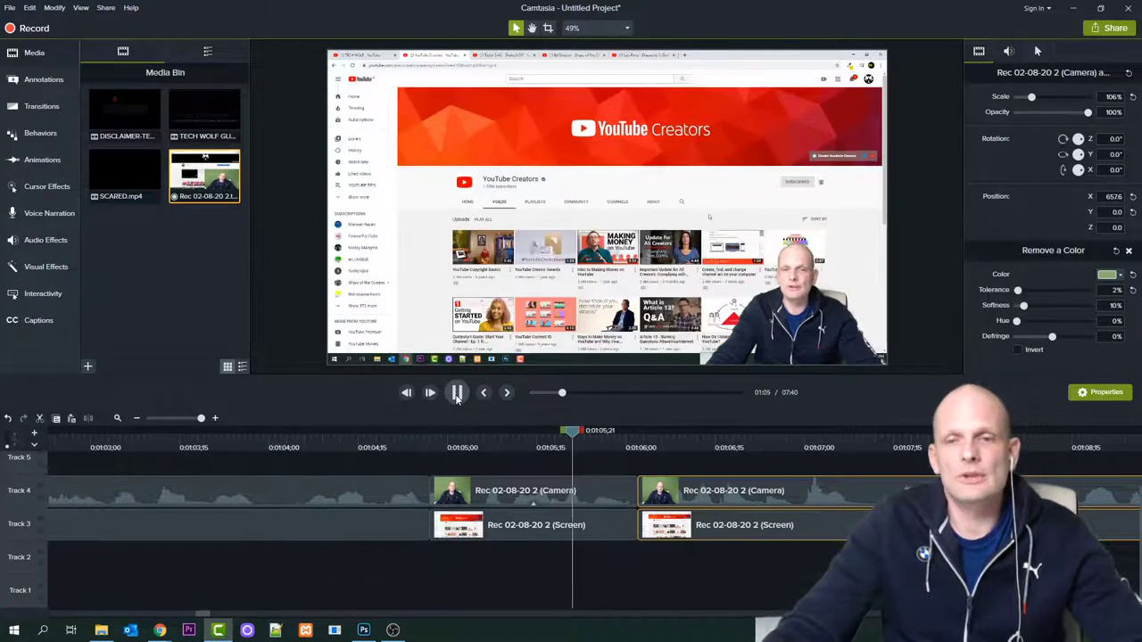
pyautogui.click(457, 397)
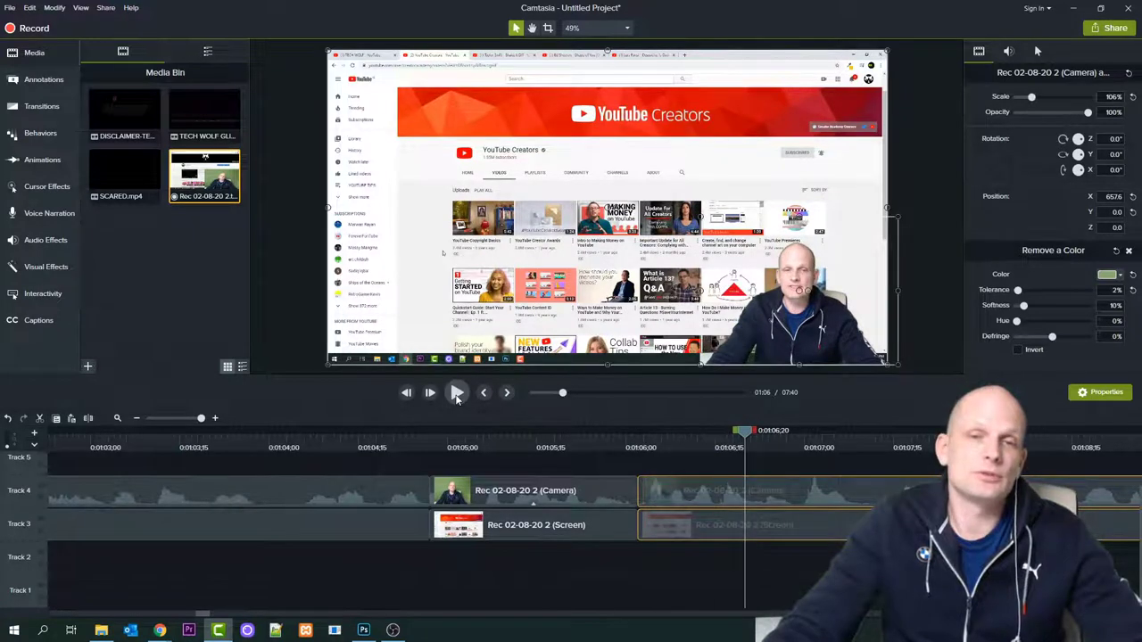
pyautogui.click(73, 440)
pyautogui.click(458, 395)
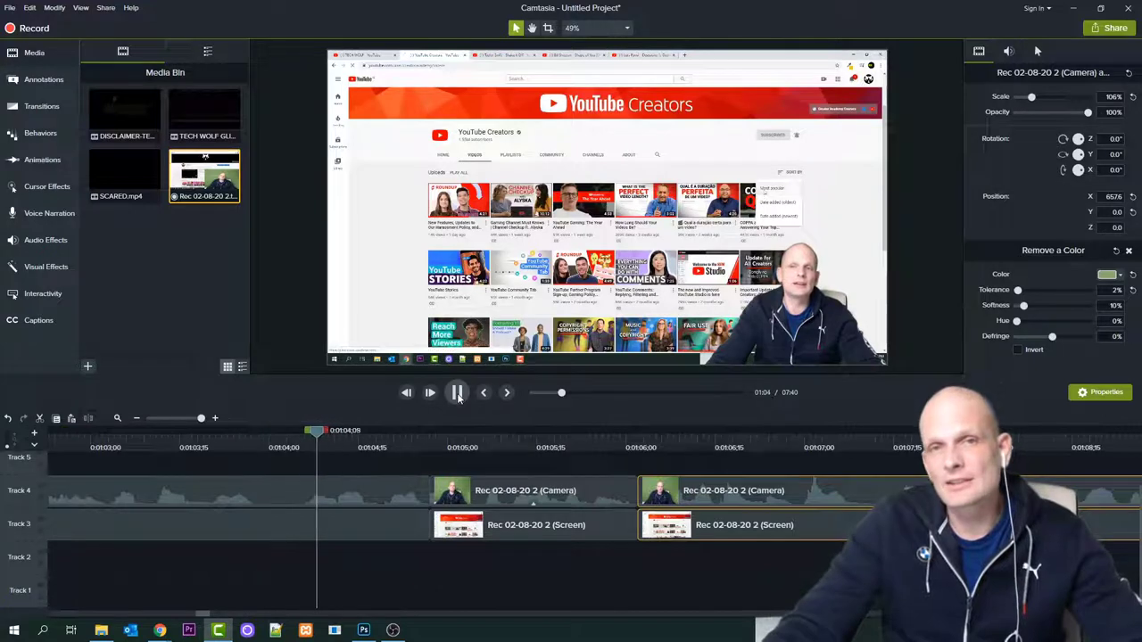
pyautogui.click(458, 395)
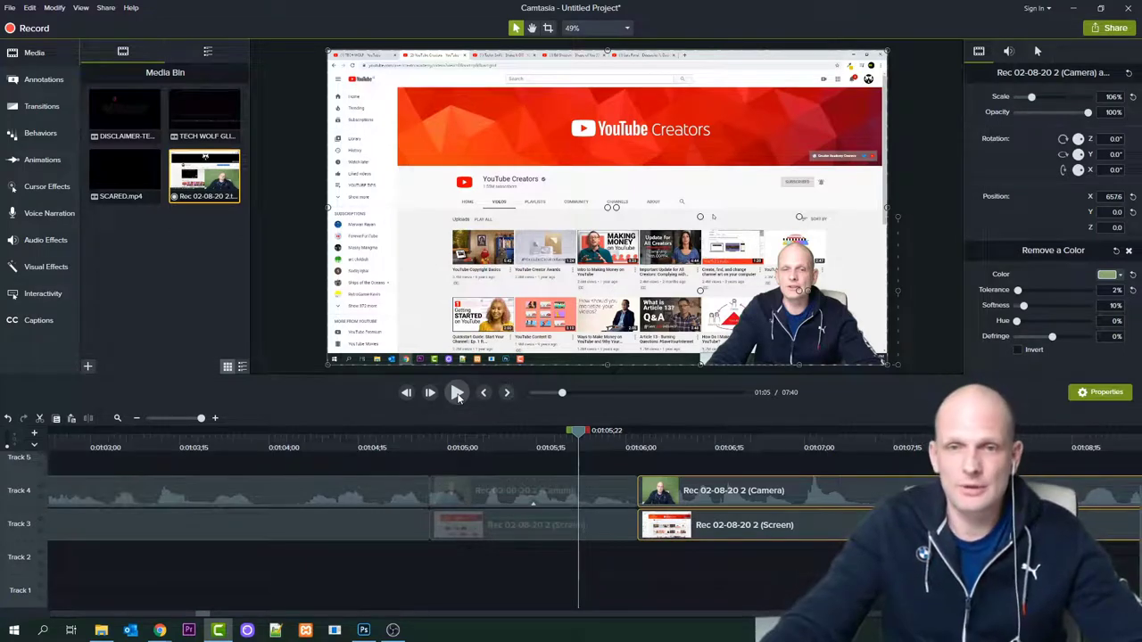
pyautogui.click(103, 443)
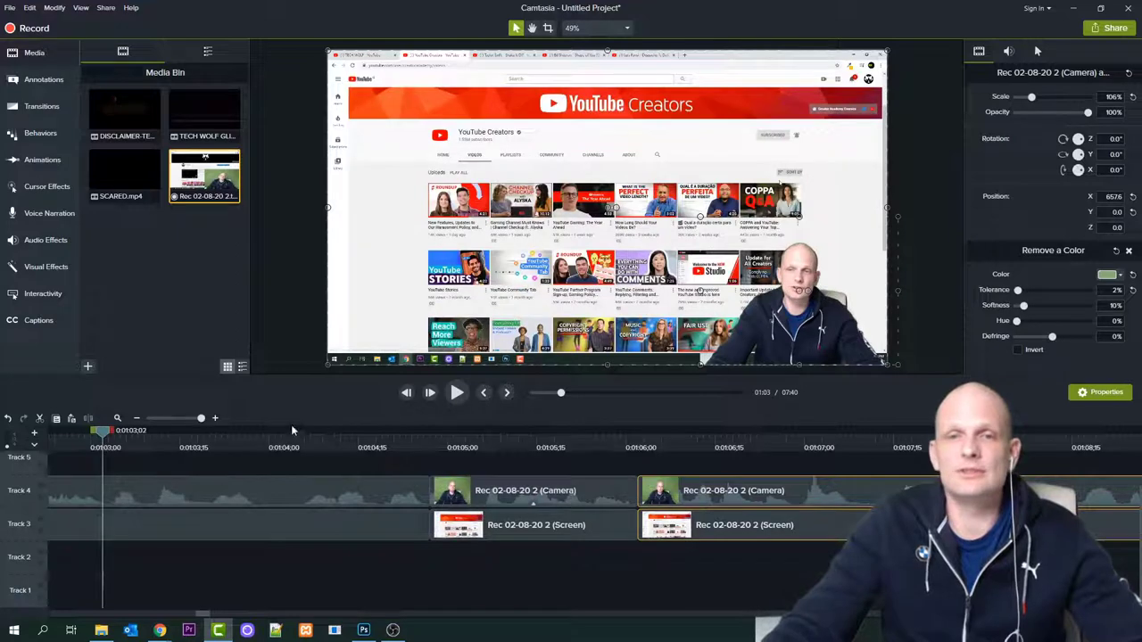
pyautogui.click(458, 393)
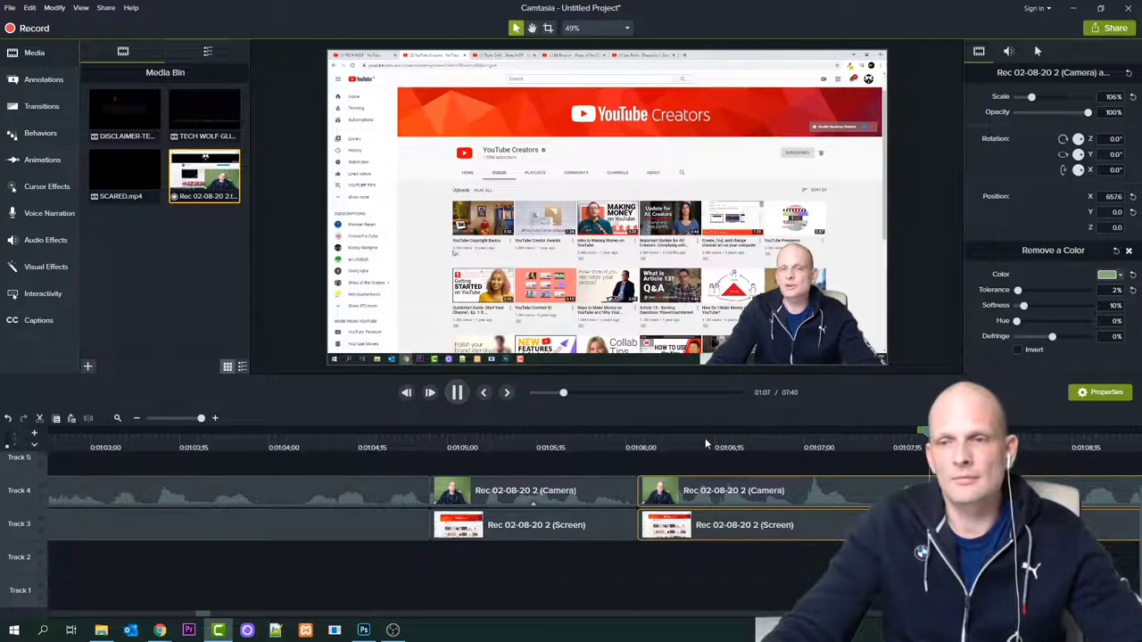
# Delete the section from 0:01:06;02 to about 0:01:07;13 on the camera and screen tracks and close the gap
pyautogui.click(879, 439)
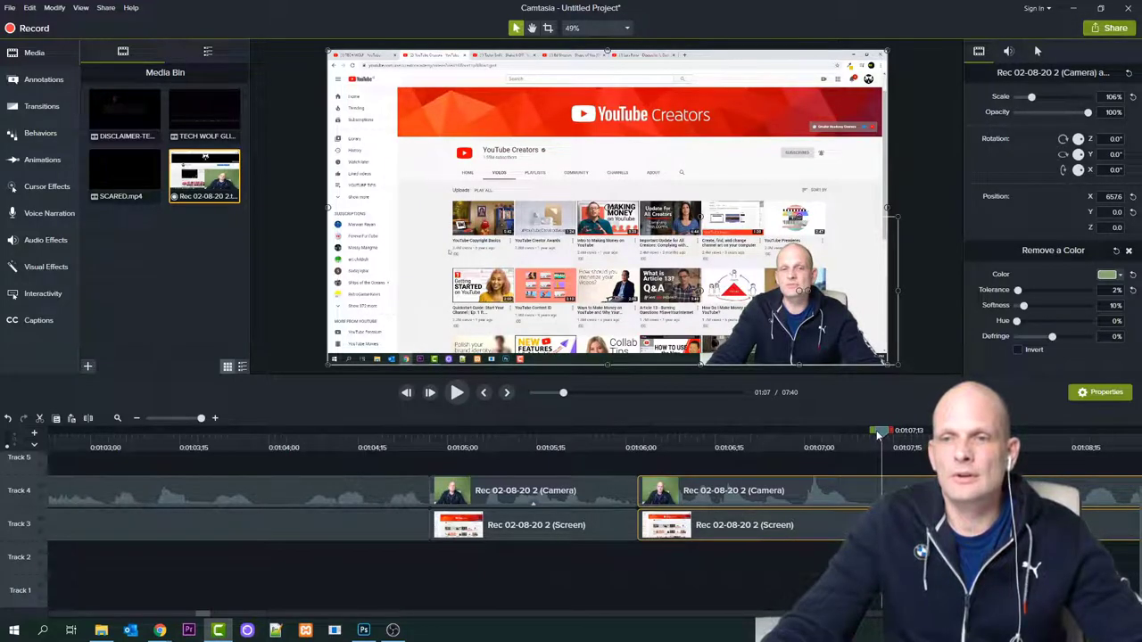
pyautogui.click(873, 438)
pyautogui.moveTo(866, 435); pyautogui.dragTo(629, 461)
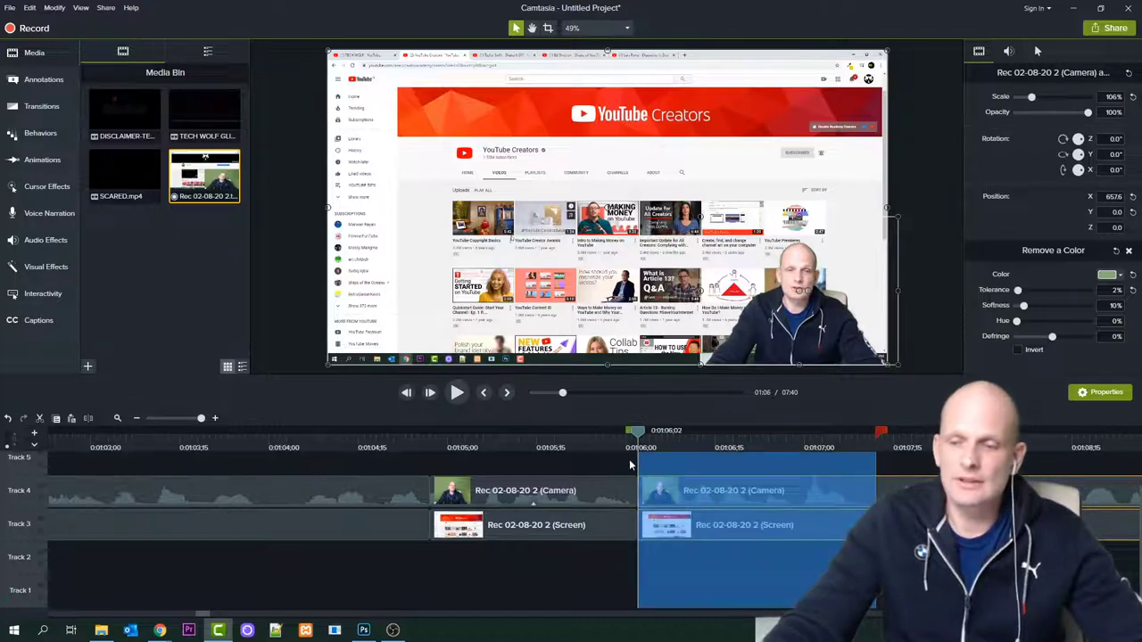
pyautogui.press('Delete')
pyautogui.moveTo(828, 468); pyautogui.dragTo(921, 530)
pyautogui.moveTo(897, 524); pyautogui.dragTo(629, 526)
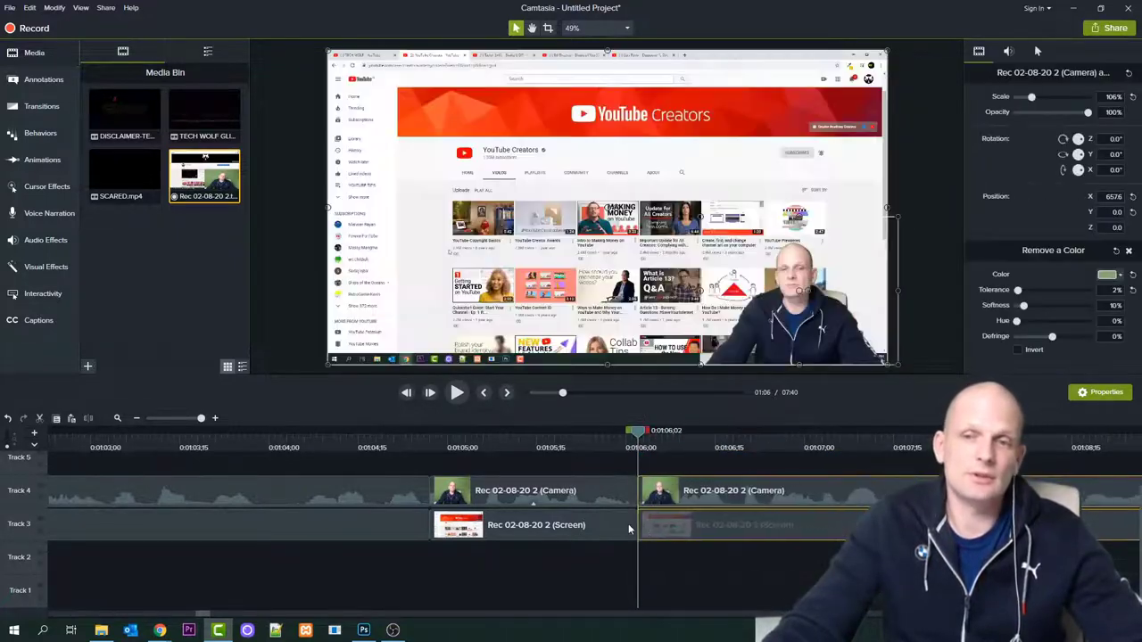
# Play back from 0:01:04;02 to find the next mistake, and split the camera and screen clips at 0:01:11;02
pyautogui.click(281, 434)
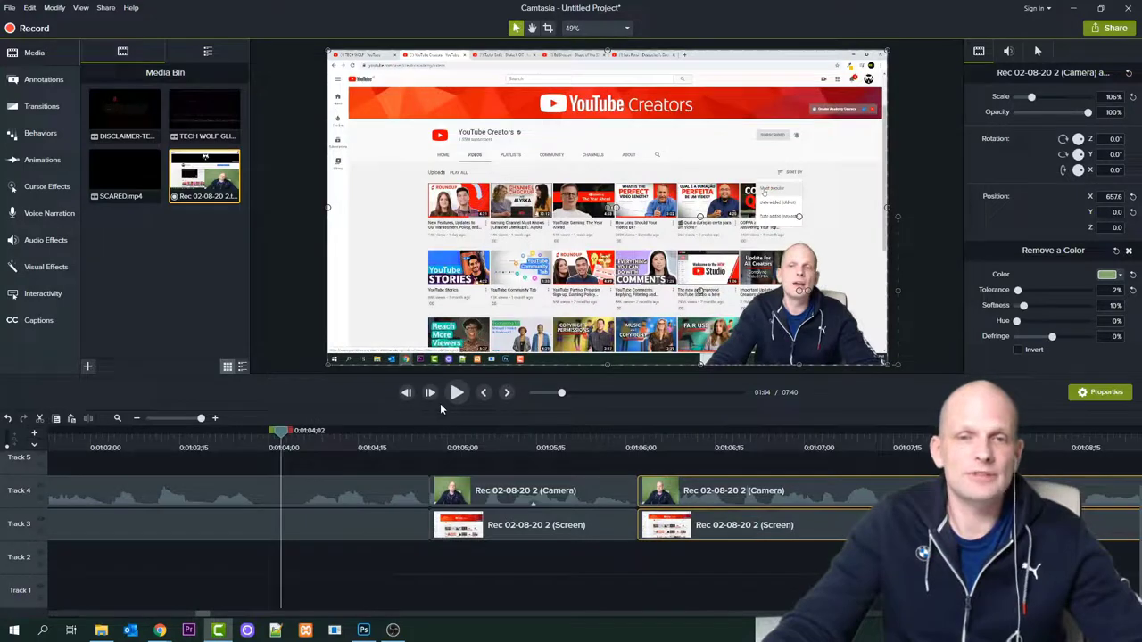
pyautogui.click(457, 393)
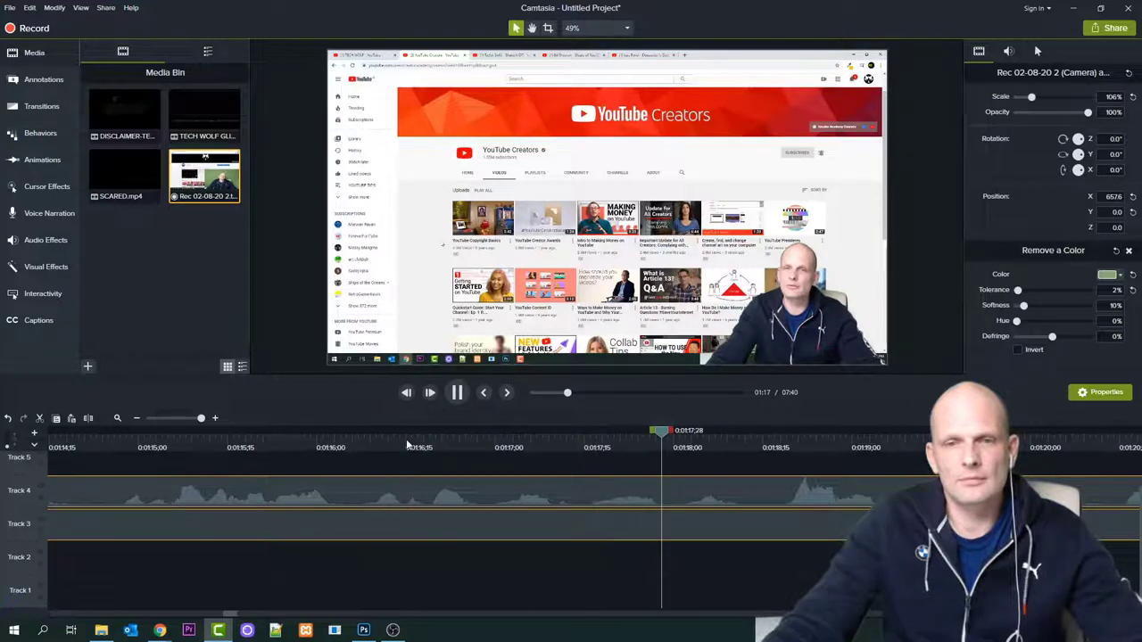
pyautogui.click(457, 392)
pyautogui.moveTo(134, 431); pyautogui.dragTo(83, 446)
pyautogui.click(453, 393)
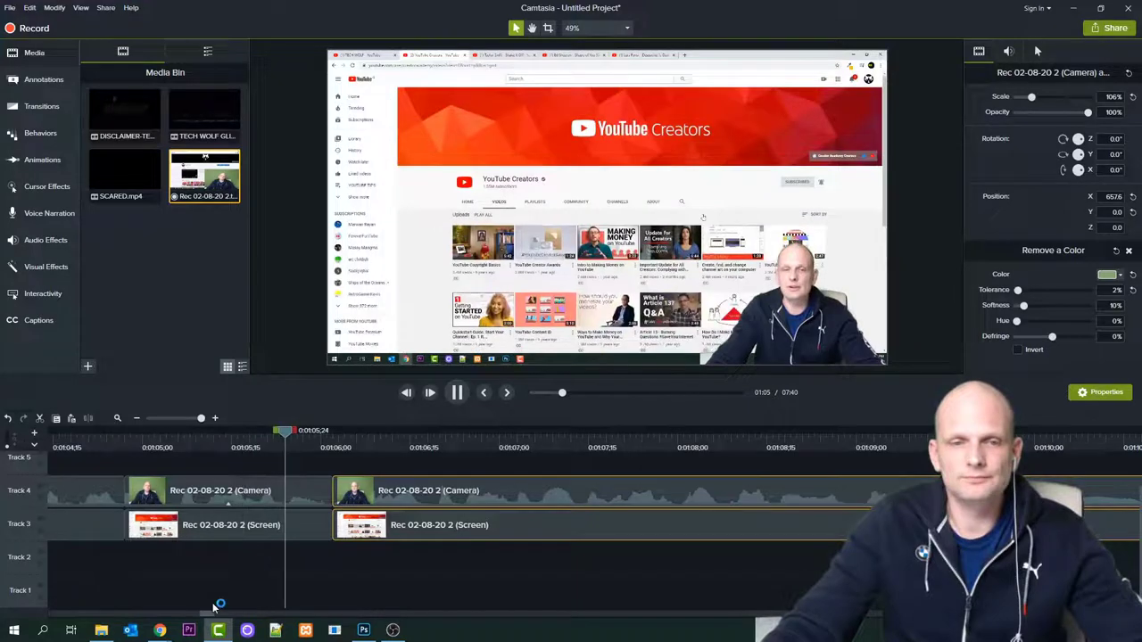
pyautogui.moveTo(213, 613); pyautogui.dragTo(220, 614)
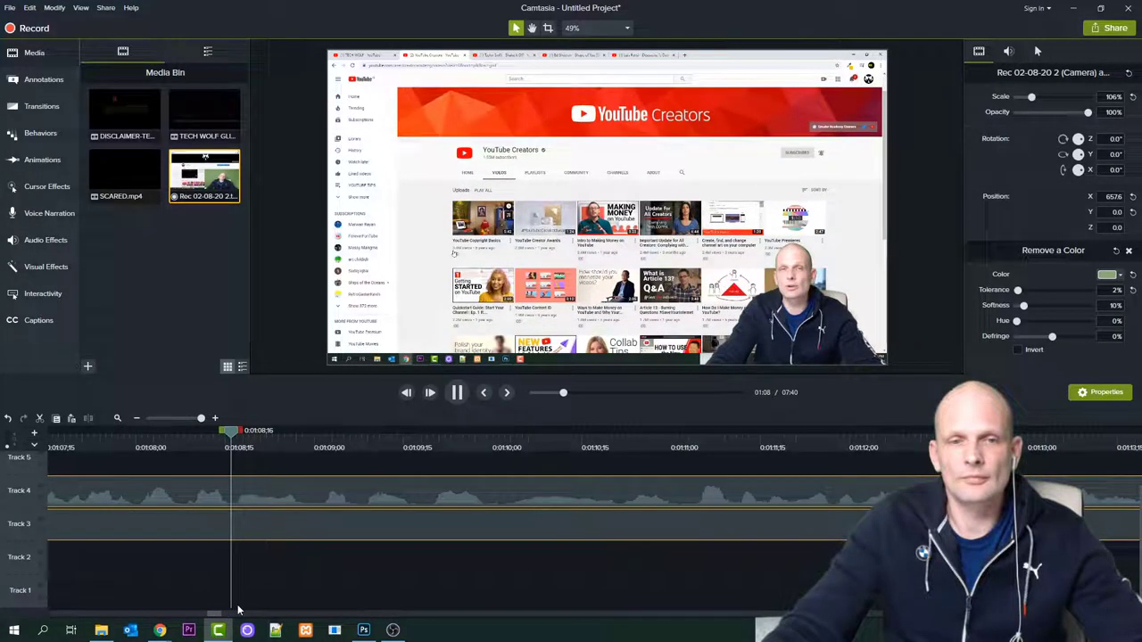
pyautogui.click(669, 434)
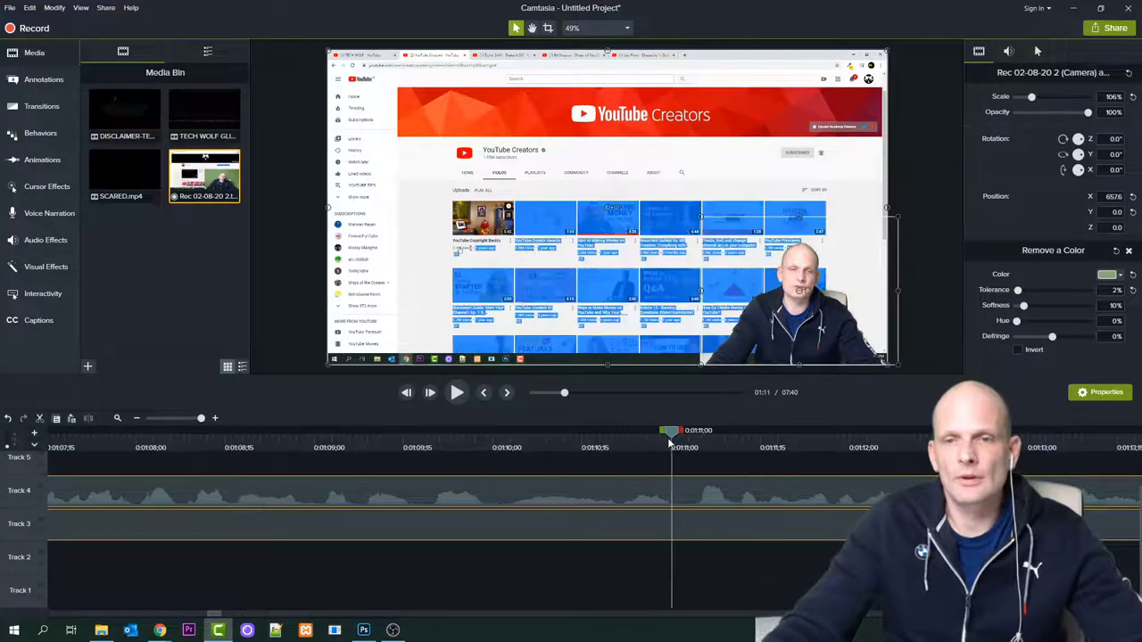
pyautogui.moveTo(672, 437); pyautogui.dragTo(680, 433)
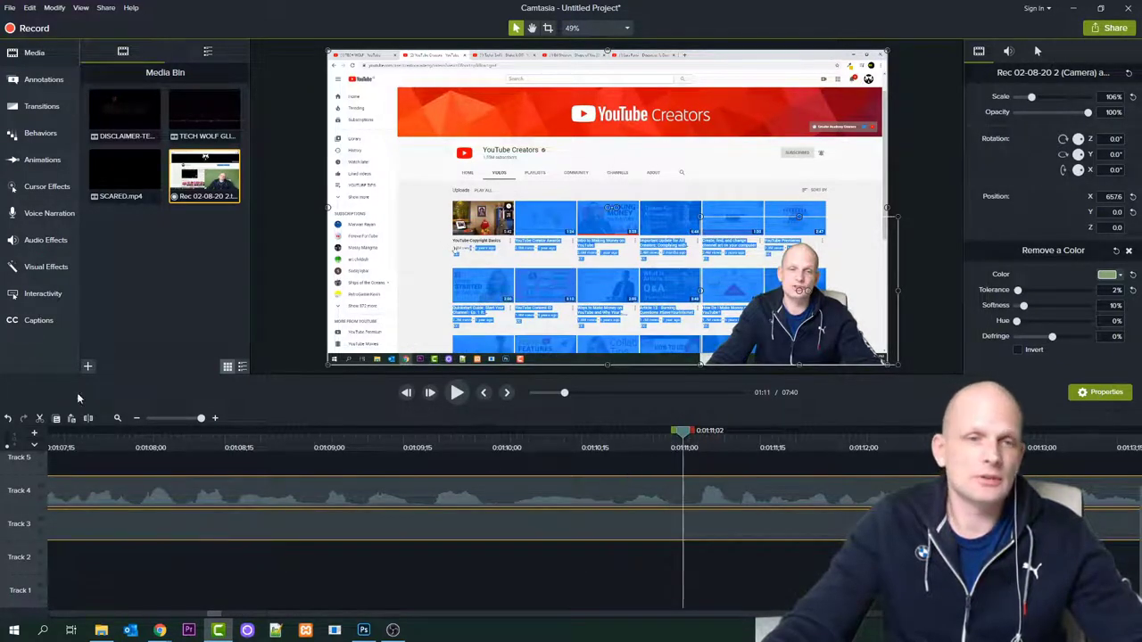
pyautogui.click(89, 419)
# Replay the recording between about 1:12 and 1:18 to examine where the unwanted part after the split ends
pyautogui.click(460, 402)
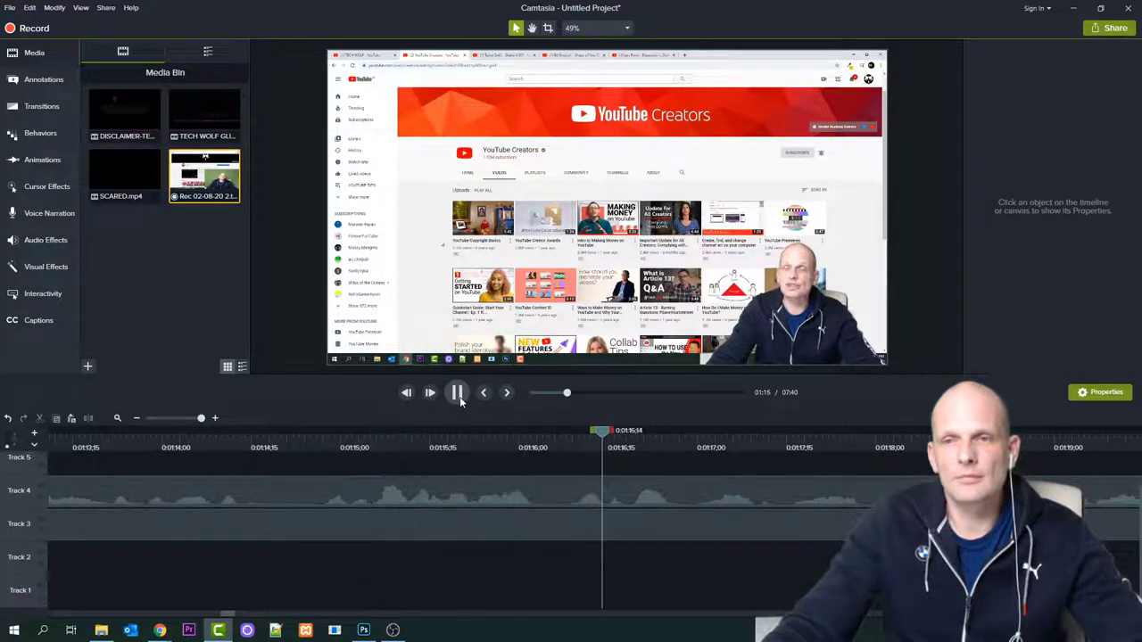
pyautogui.click(423, 443)
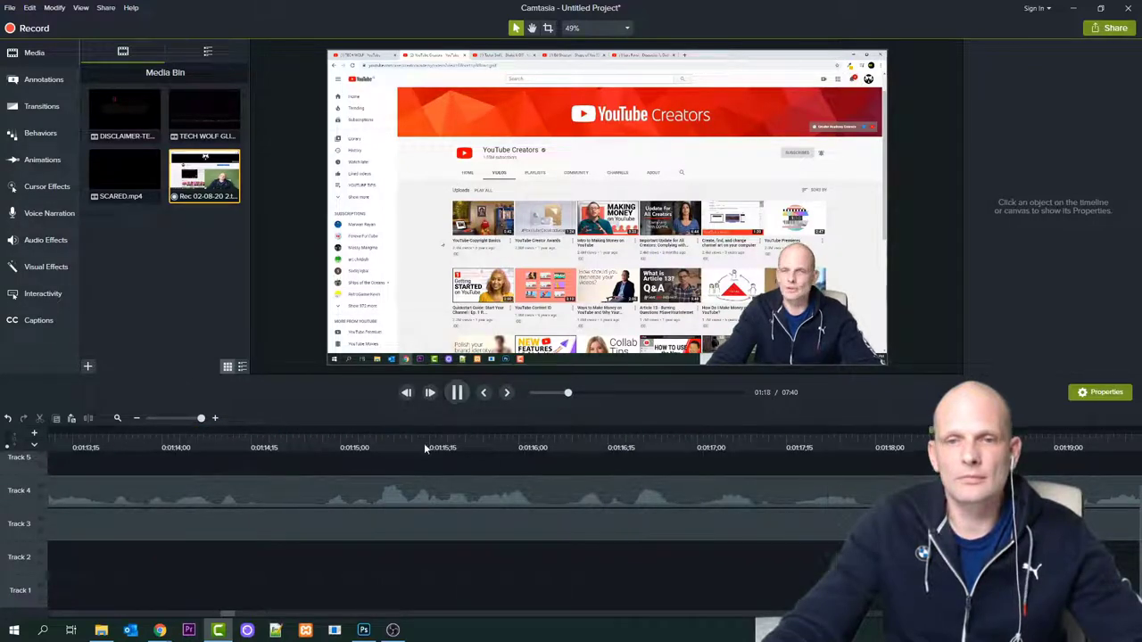
pyautogui.click(456, 393)
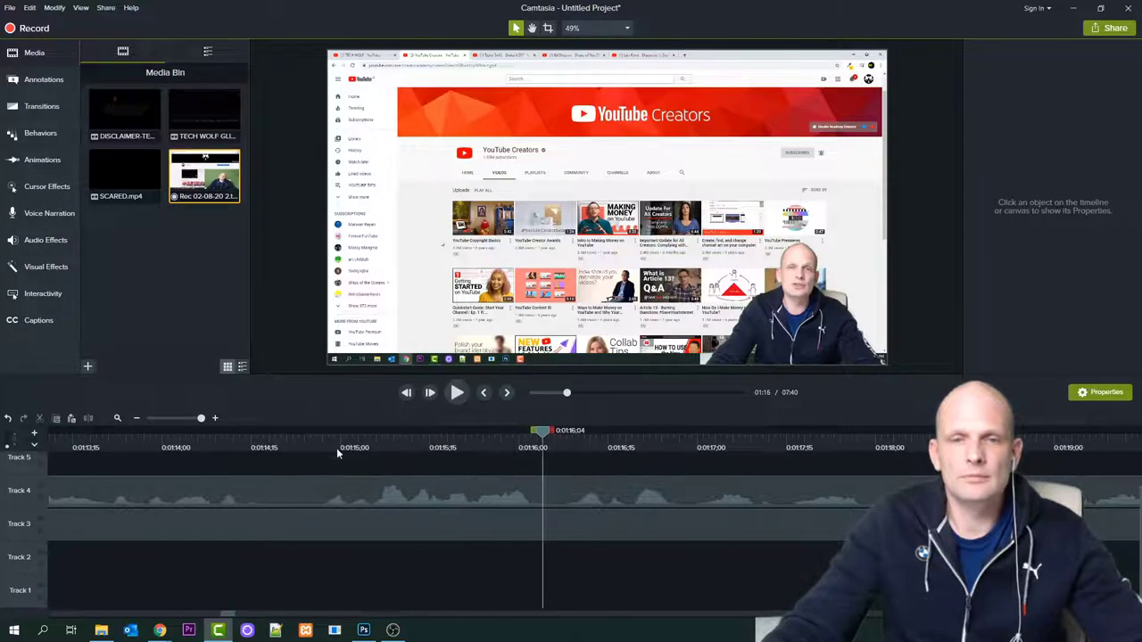
pyautogui.click(372, 444)
pyautogui.click(457, 392)
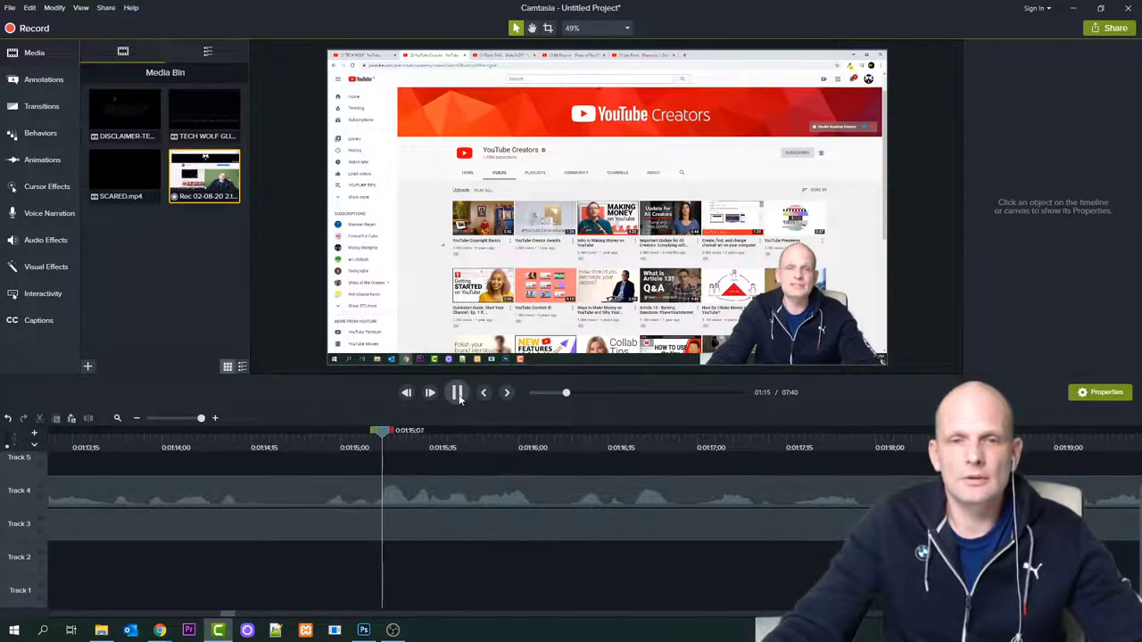
pyautogui.click(371, 439)
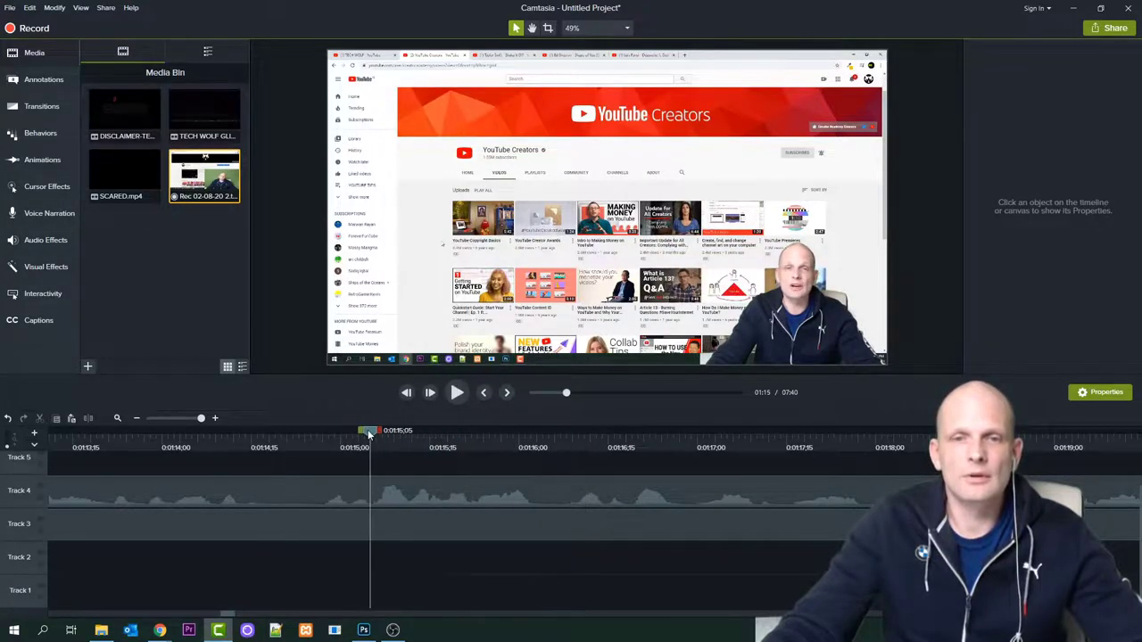
pyautogui.moveTo(364, 434); pyautogui.dragTo(224, 435)
pyautogui.click(457, 393)
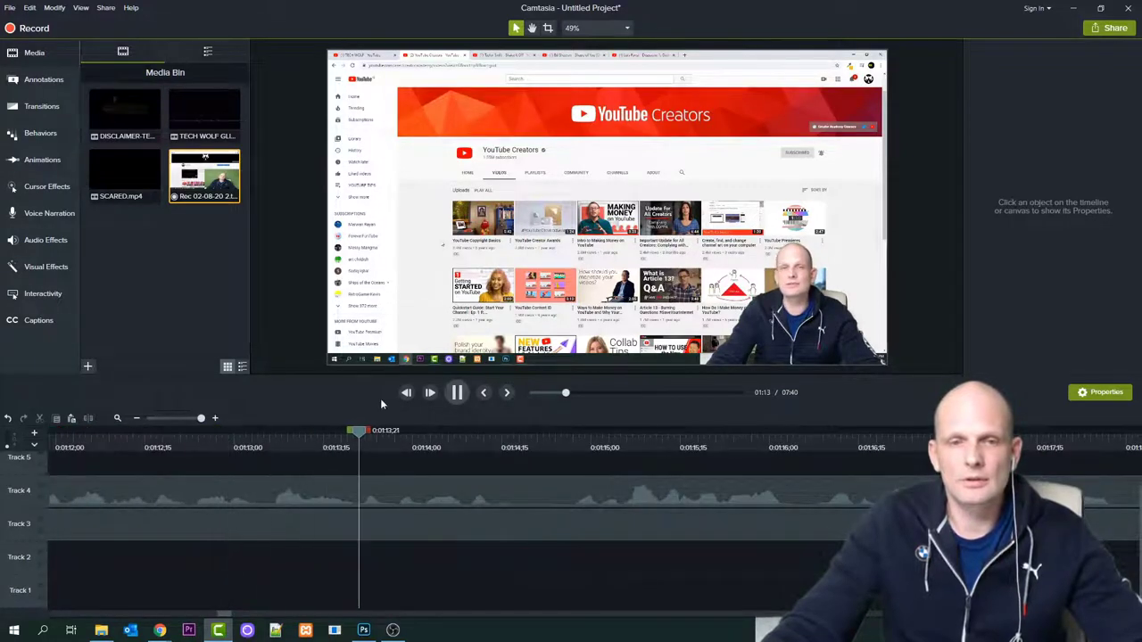
pyautogui.click(133, 443)
pyautogui.moveTo(136, 442); pyautogui.dragTo(49, 442)
pyautogui.click(457, 393)
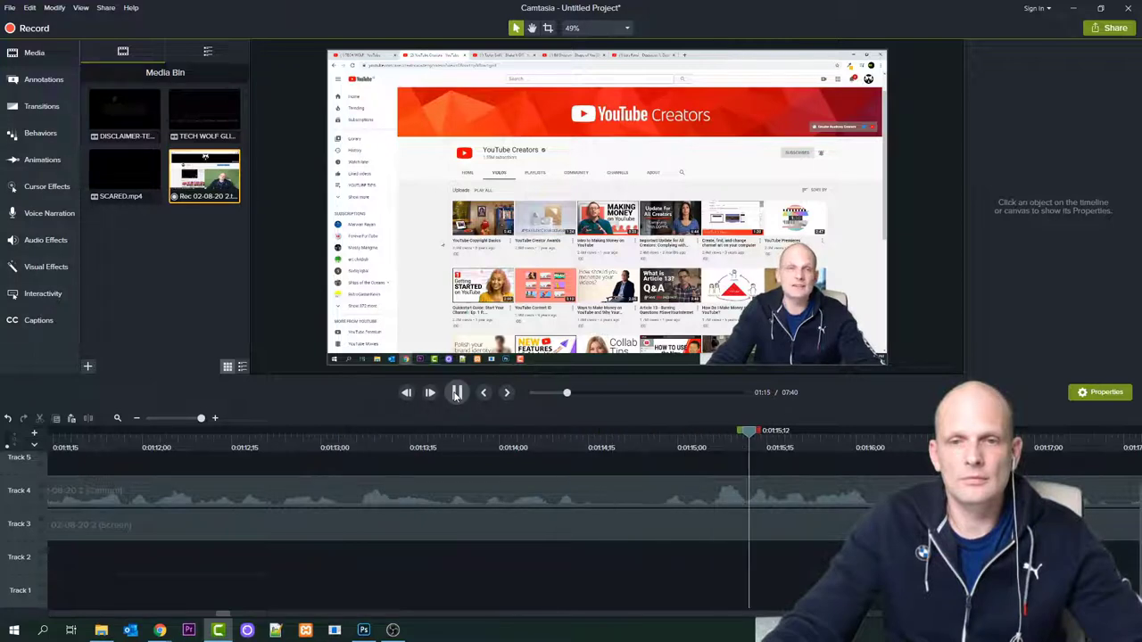
pyautogui.click(268, 437)
pyautogui.click(456, 393)
pyautogui.press('space')
pyautogui.click(284, 436)
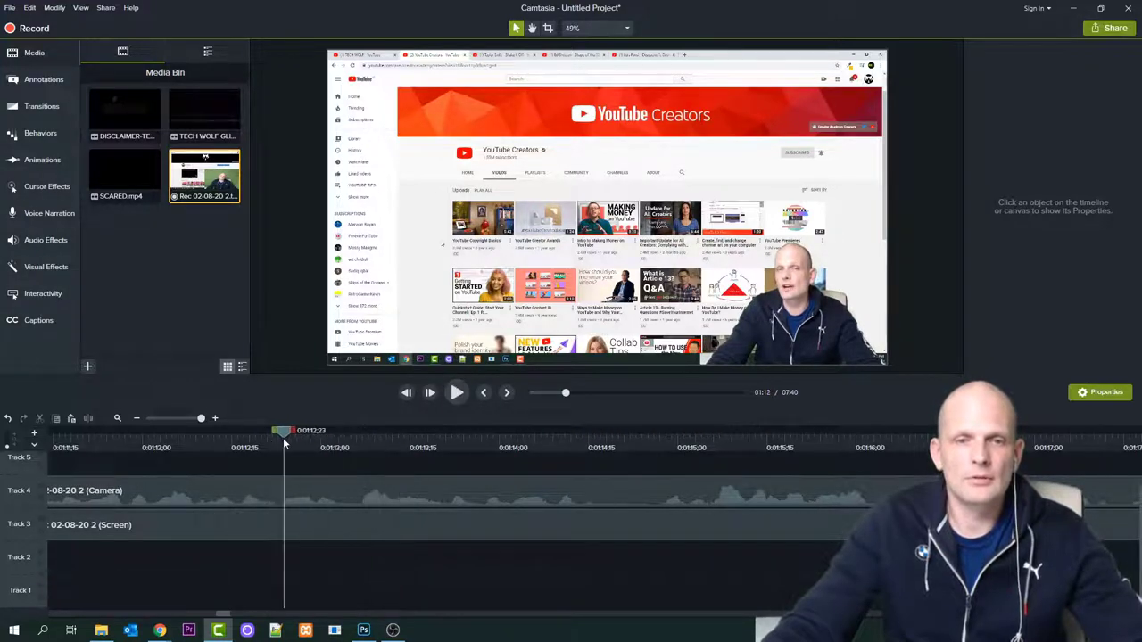
pyautogui.click(456, 393)
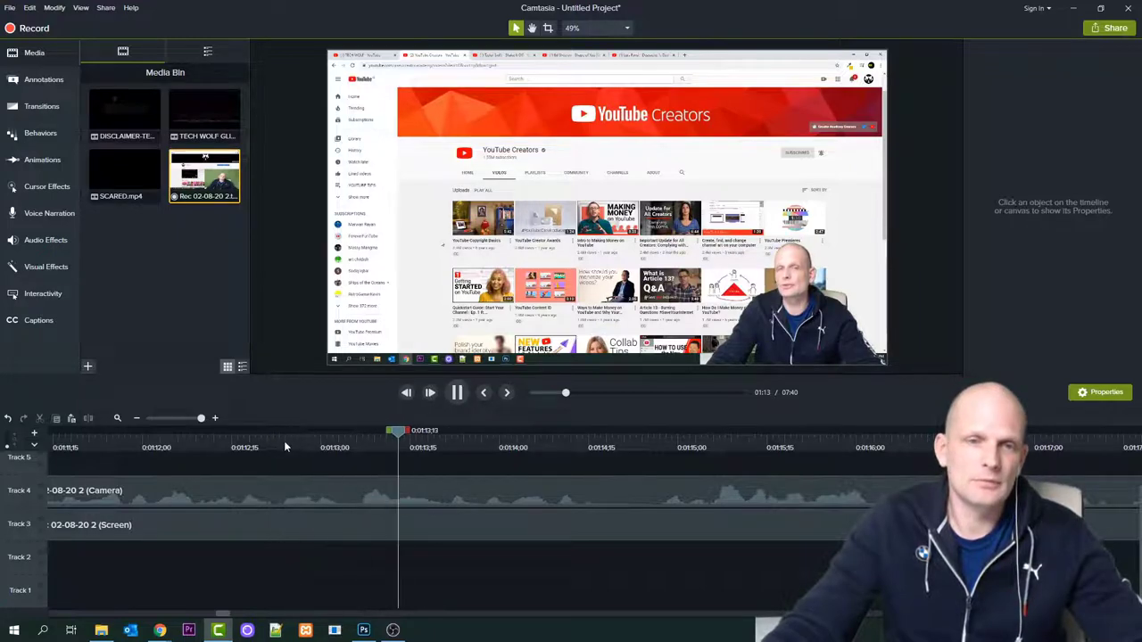
# Split the selected camera and screen clips at 0:01:12;22
pyautogui.click(276, 436)
pyautogui.moveTo(277, 436); pyautogui.dragTo(232, 541)
pyautogui.press('.')
pyautogui.press('.')
pyautogui.press(',')
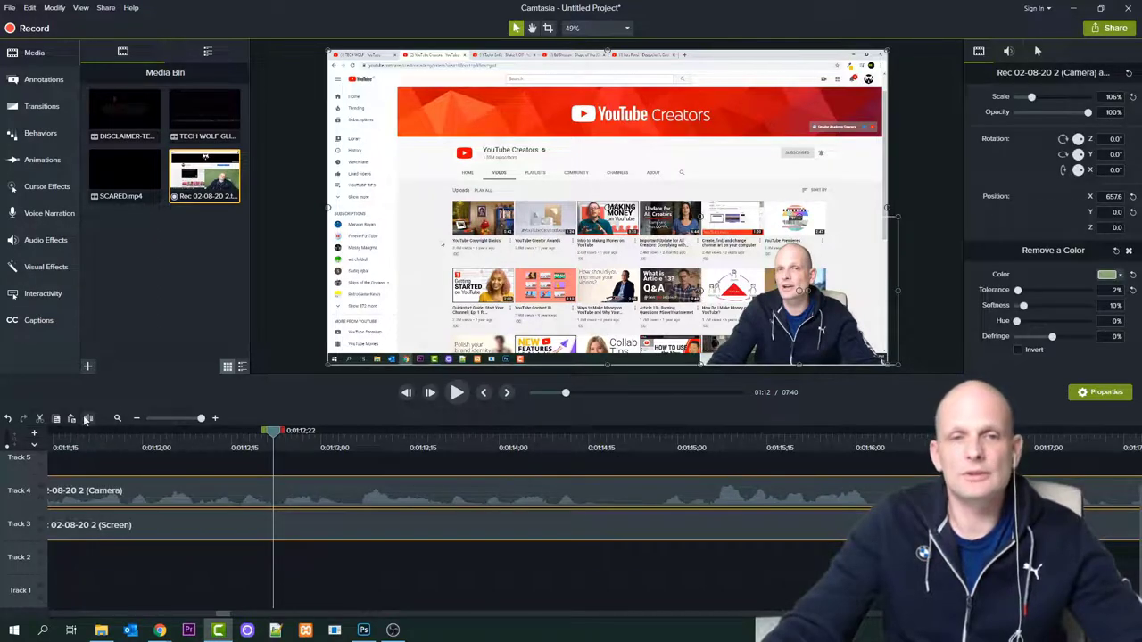
pyautogui.click(87, 418)
# Delete the camera and screen segments before the 0:01:12;22 split and move the remaining clips back to close the gap
pyautogui.moveTo(206, 462); pyautogui.dragTo(219, 533)
pyautogui.press('Delete')
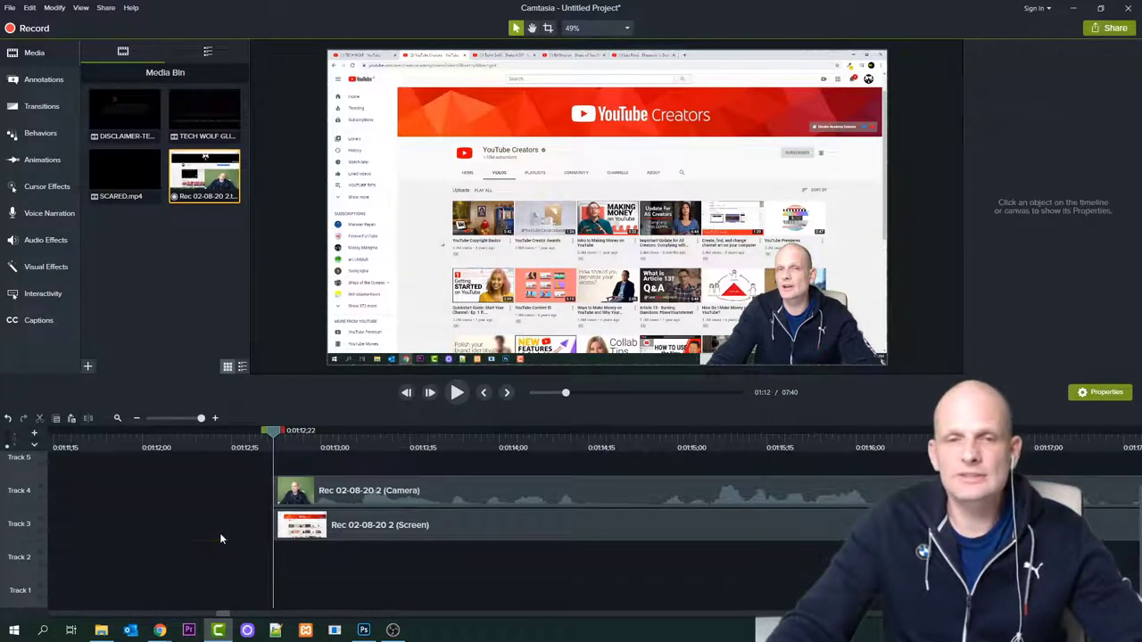
pyautogui.moveTo(258, 499); pyautogui.dragTo(127, 534)
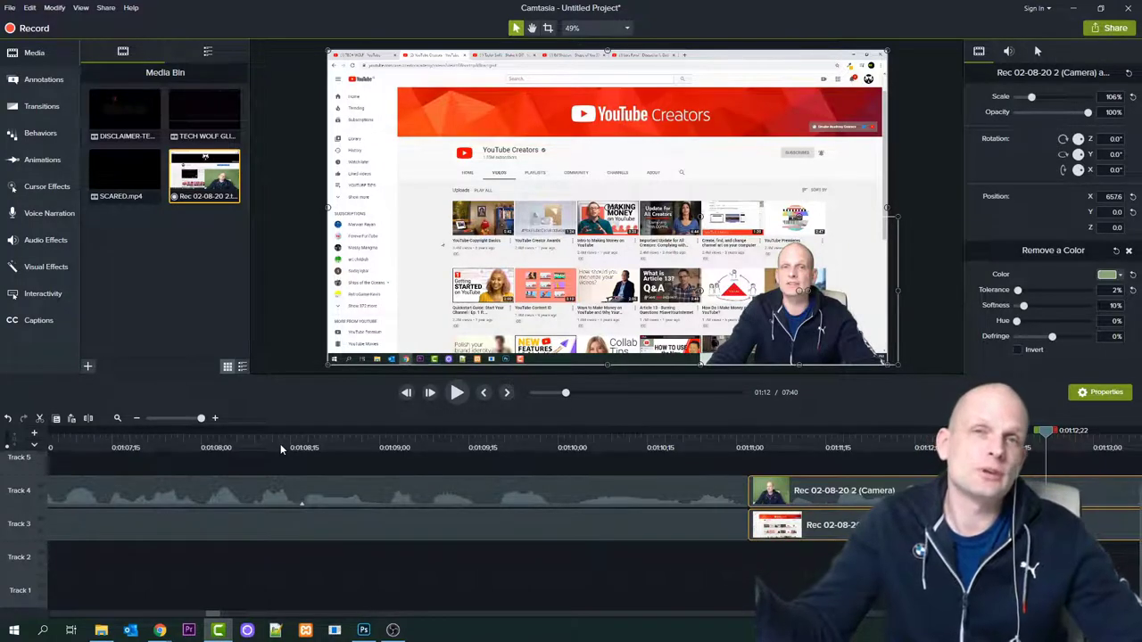
# Play back the footage from 0:01:08;12 and replay it from 0:01:09;23 to check the join and find the next mistake
pyautogui.click(272, 449)
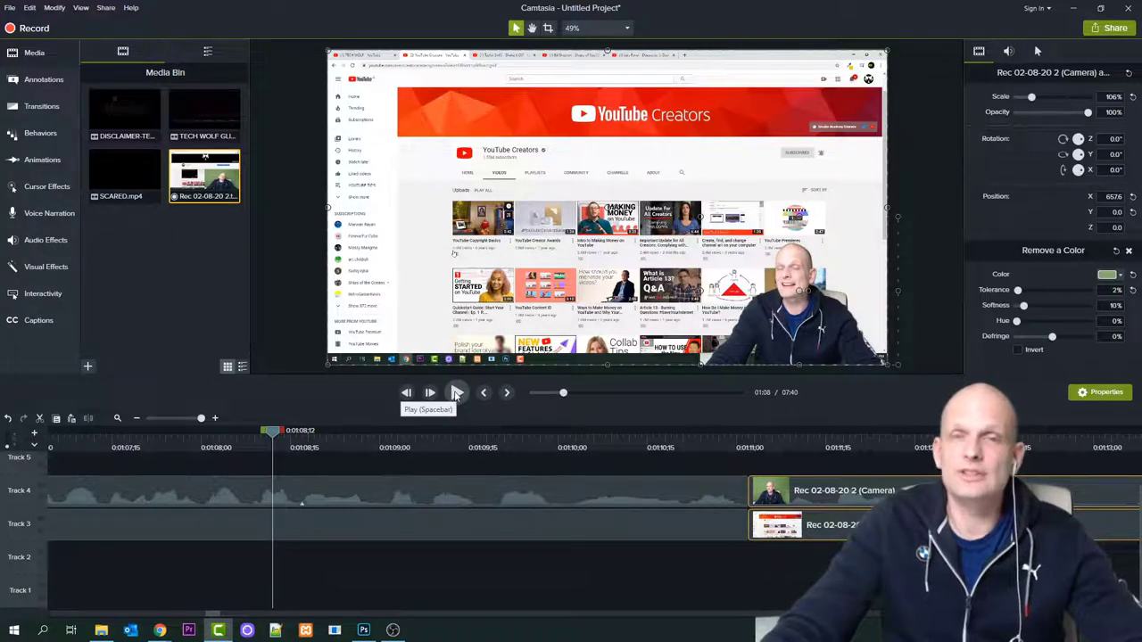
pyautogui.click(456, 394)
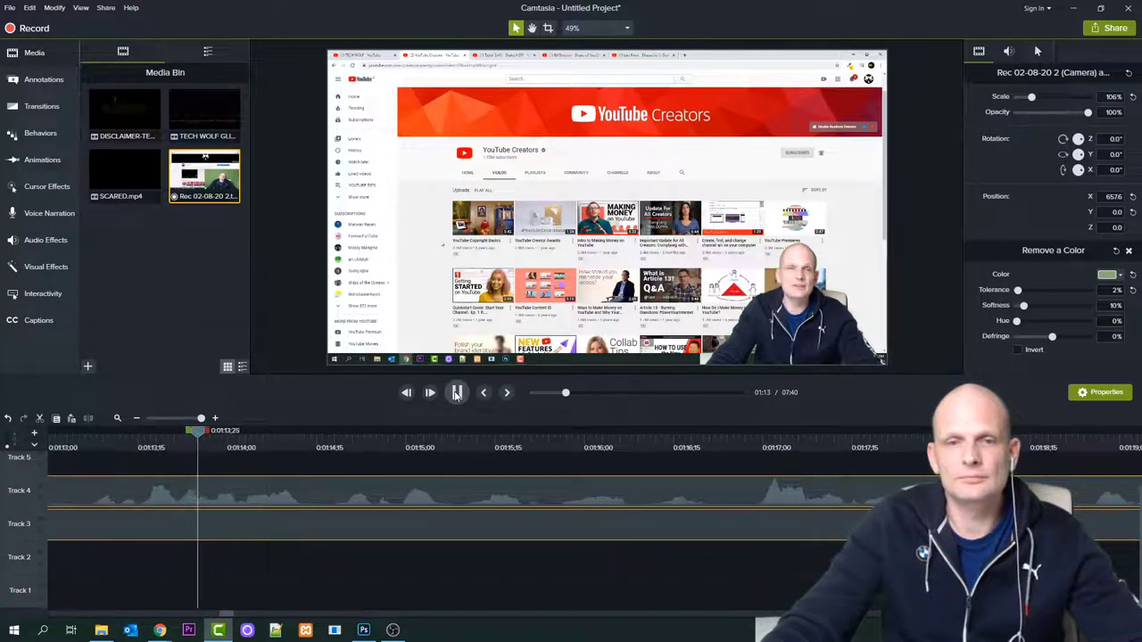
pyautogui.click(456, 394)
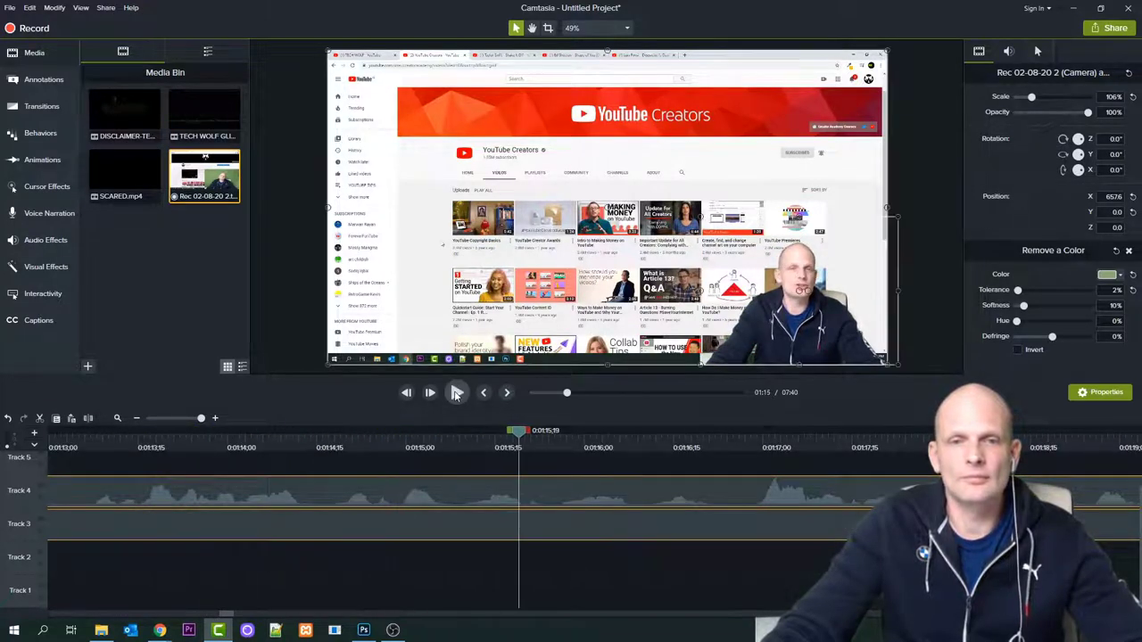
pyautogui.moveTo(81, 447); pyautogui.dragTo(9, 486)
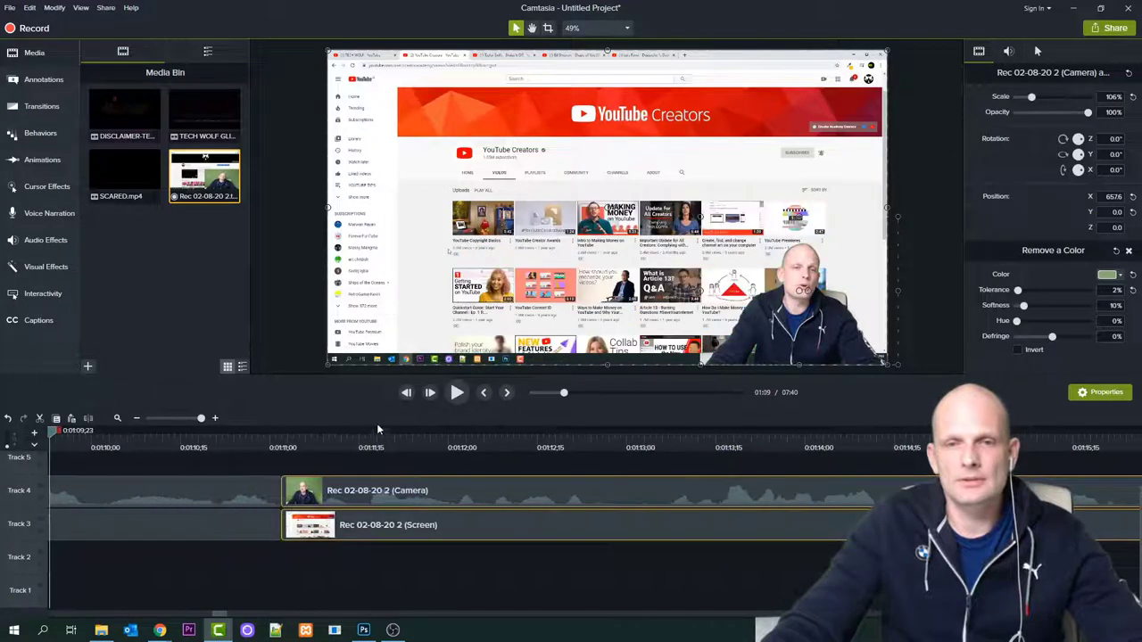
pyautogui.click(455, 395)
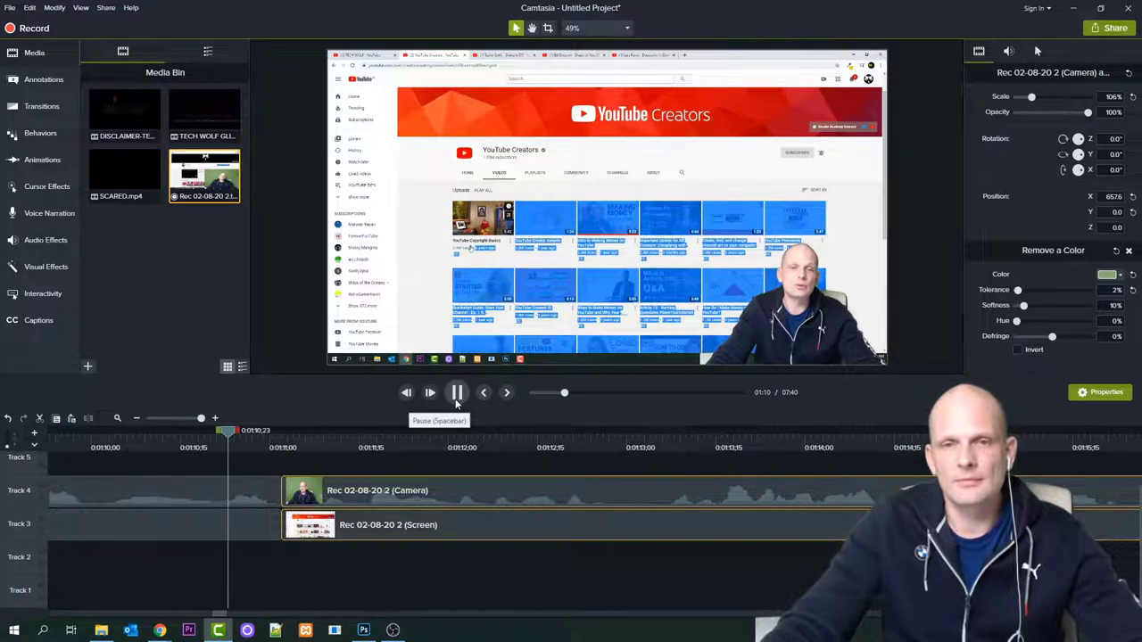
pyautogui.click(455, 397)
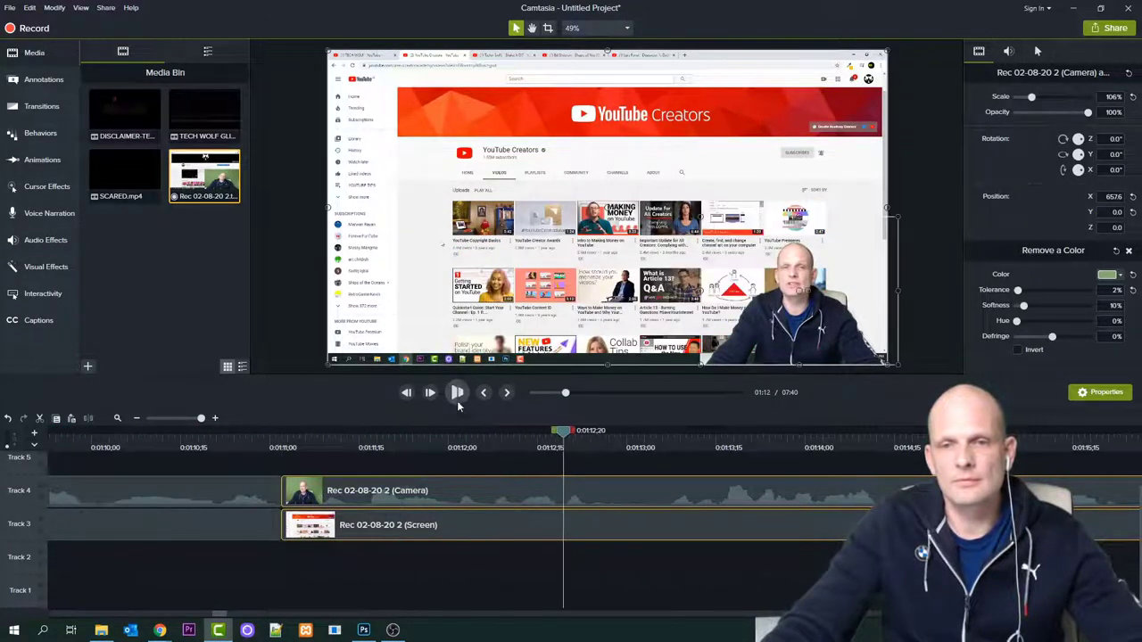
pyautogui.click(457, 395)
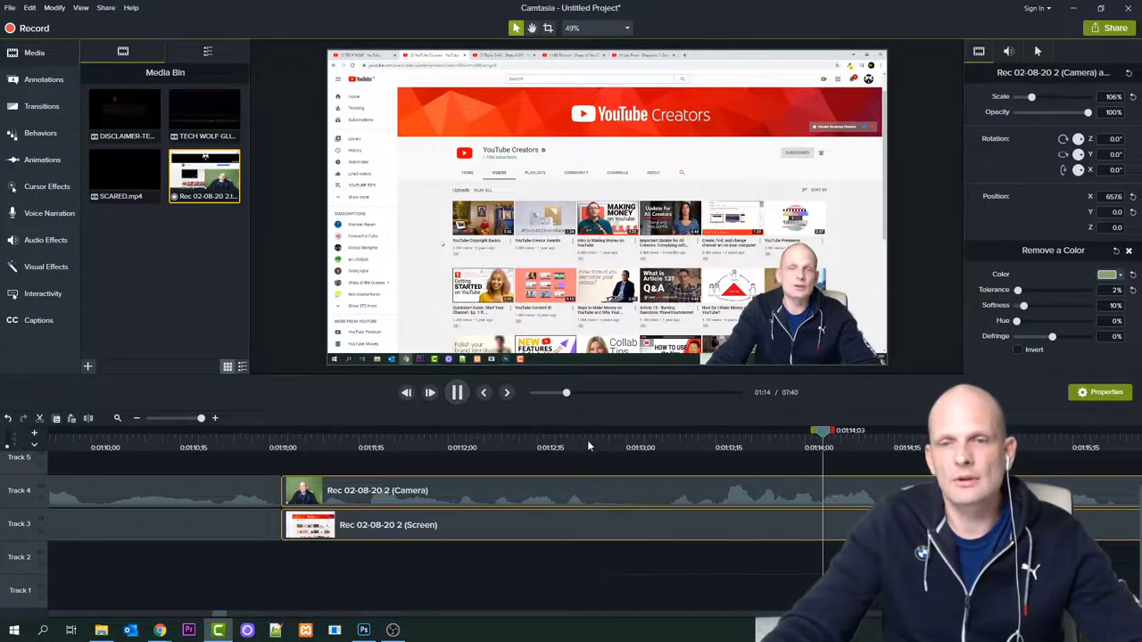
# Delete the camera and screen section from about 0:01:12;19 to 0:01:13;15 and move the remaining clips back to close the gap
pyautogui.moveTo(591, 440); pyautogui.dragTo(725, 437)
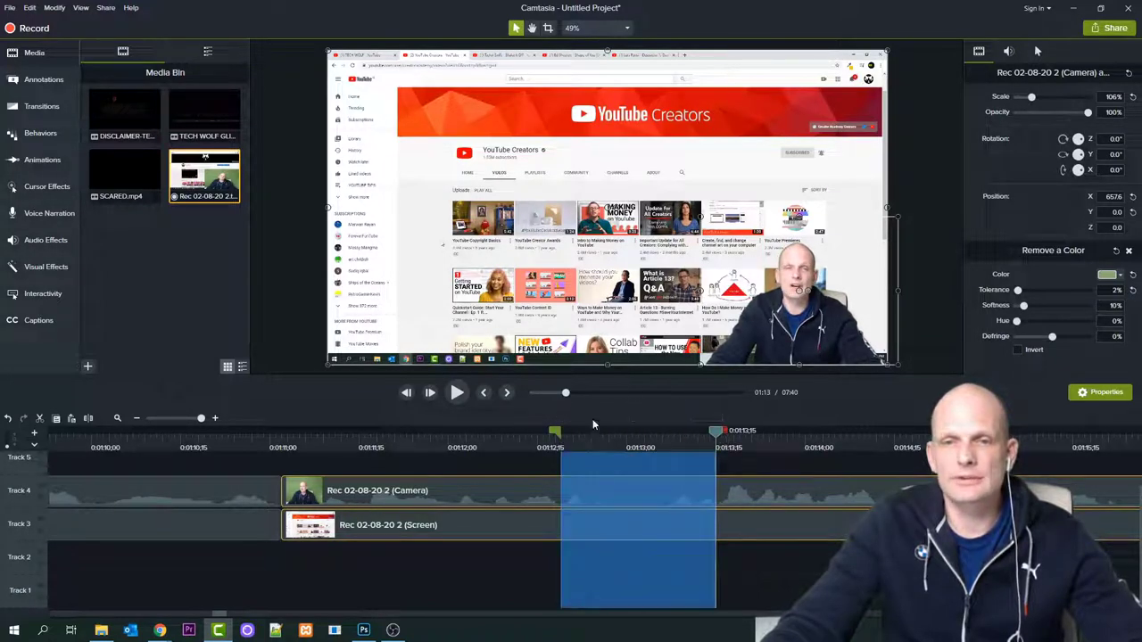
pyautogui.click(457, 393)
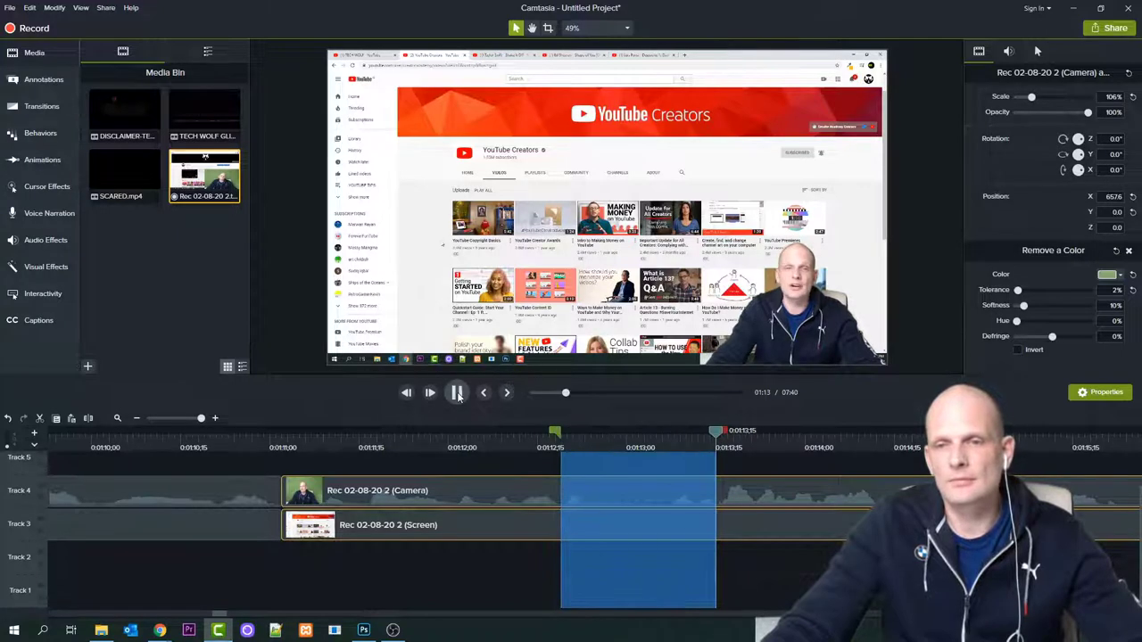
pyautogui.press('Delete')
pyautogui.click(457, 393)
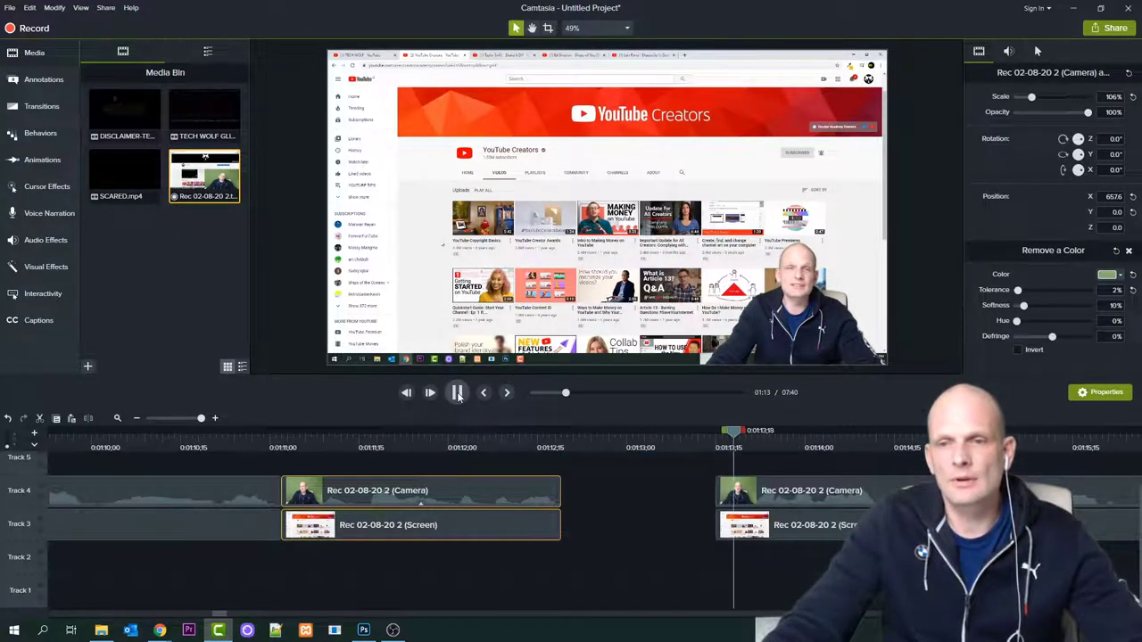
pyautogui.moveTo(681, 486); pyautogui.dragTo(565, 527)
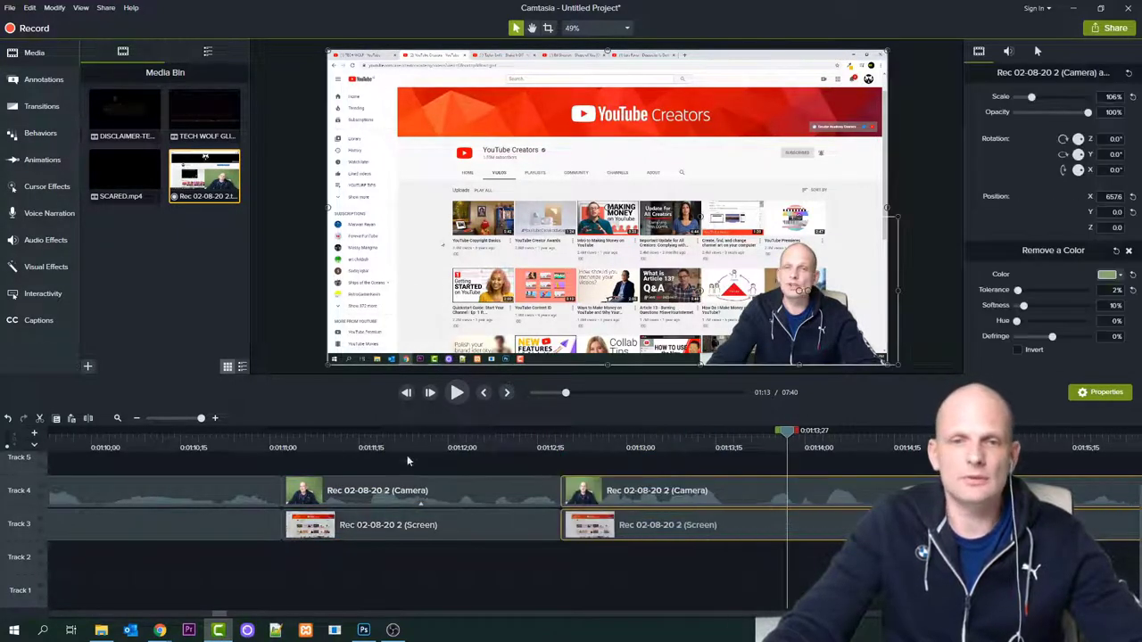
# Replay across the 0:01:12;19 join, then cut out the short mistake starting at about 0:01:13;17 and close its gap
pyautogui.click(392, 431)
pyautogui.click(371, 432)
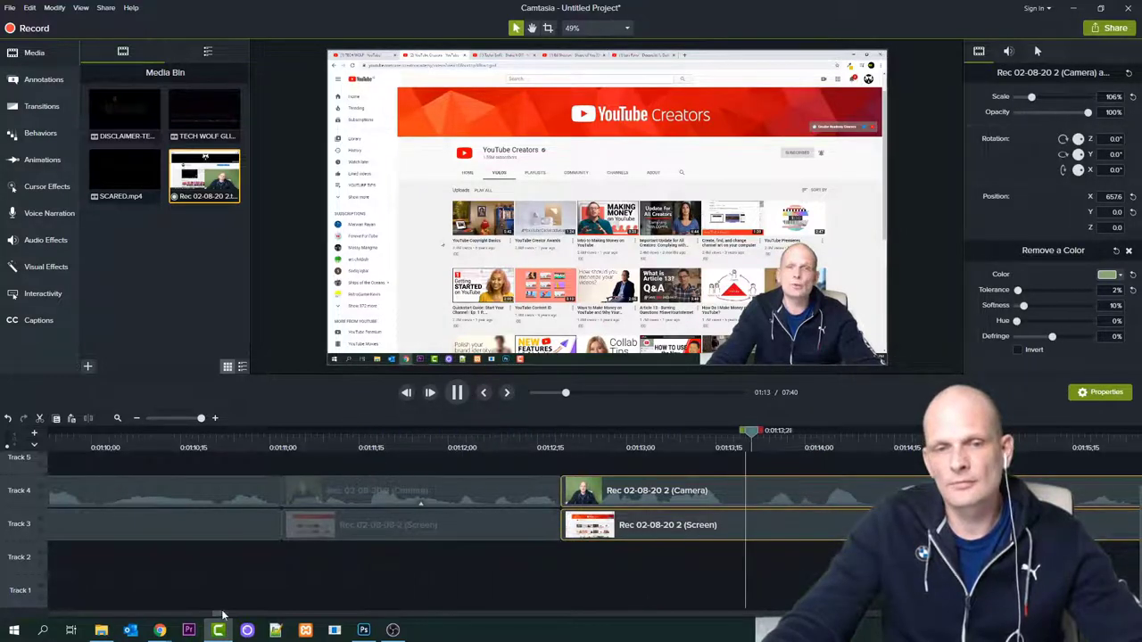
pyautogui.click(614, 463)
pyautogui.moveTo(517, 440); pyautogui.dragTo(257, 436)
pyautogui.moveTo(90, 454)
pyautogui.mouseDown()
pyautogui.moveTo(2, 493)
pyautogui.moveTo(0, 482)
pyautogui.moveTo(94, 432)
pyautogui.mouseUp()
pyautogui.click(455, 393)
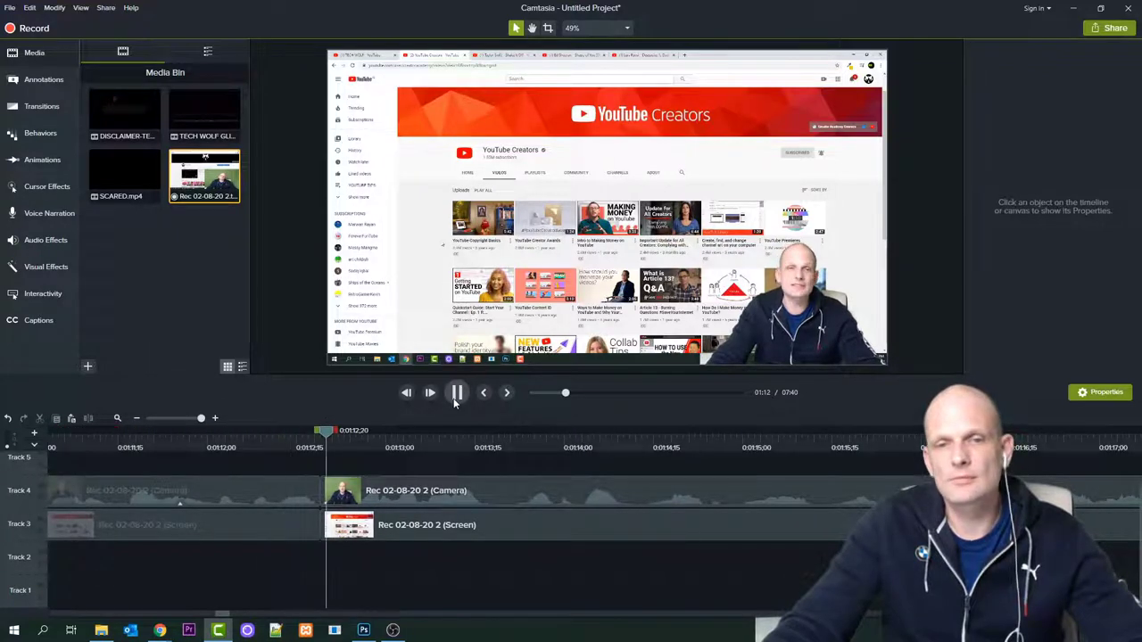
pyautogui.click(454, 399)
pyautogui.moveTo(517, 435); pyautogui.dragTo(429, 535)
pyautogui.press('Delete')
# Play back from about 0:01:12;01 to review the new joins, and split the camera and screen clips at 0:01:15;21
pyautogui.click(230, 445)
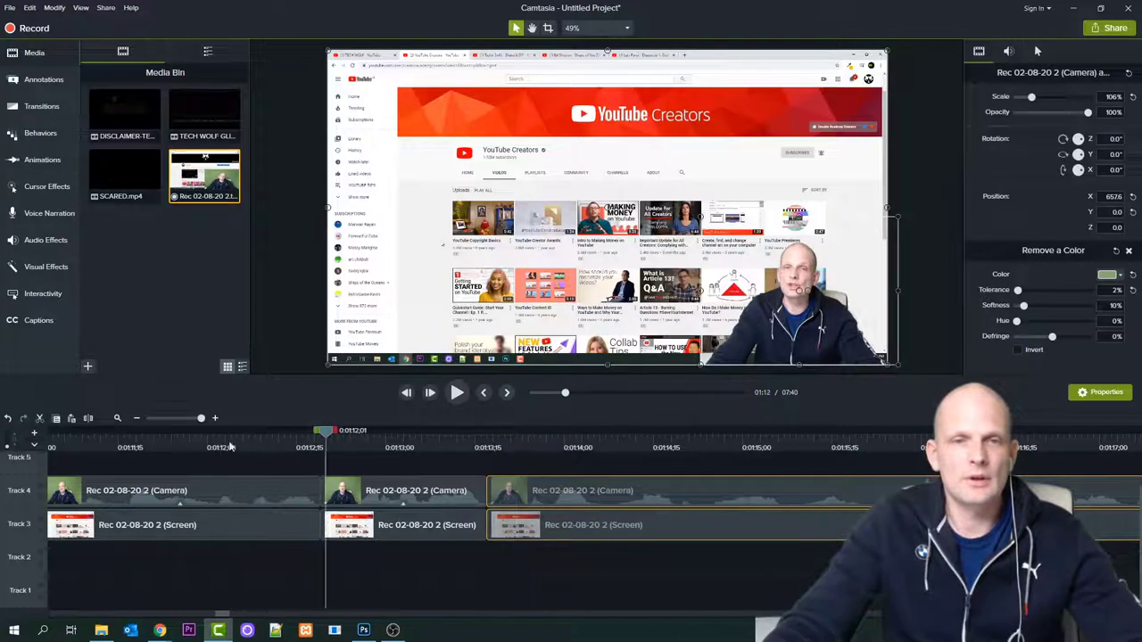
pyautogui.click(457, 393)
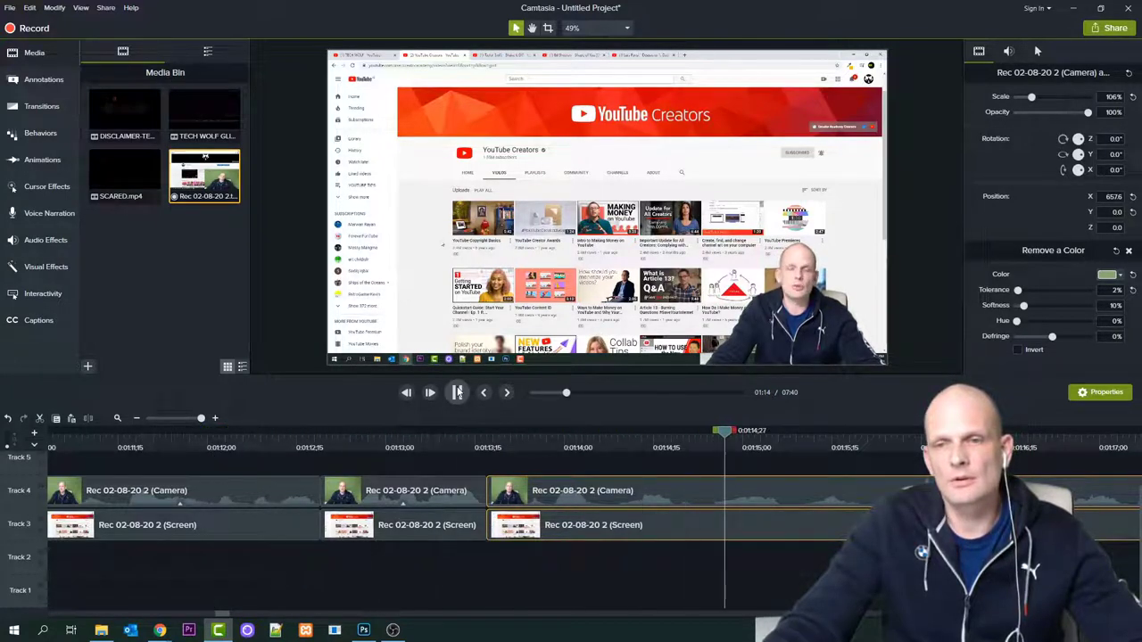
pyautogui.click(873, 433)
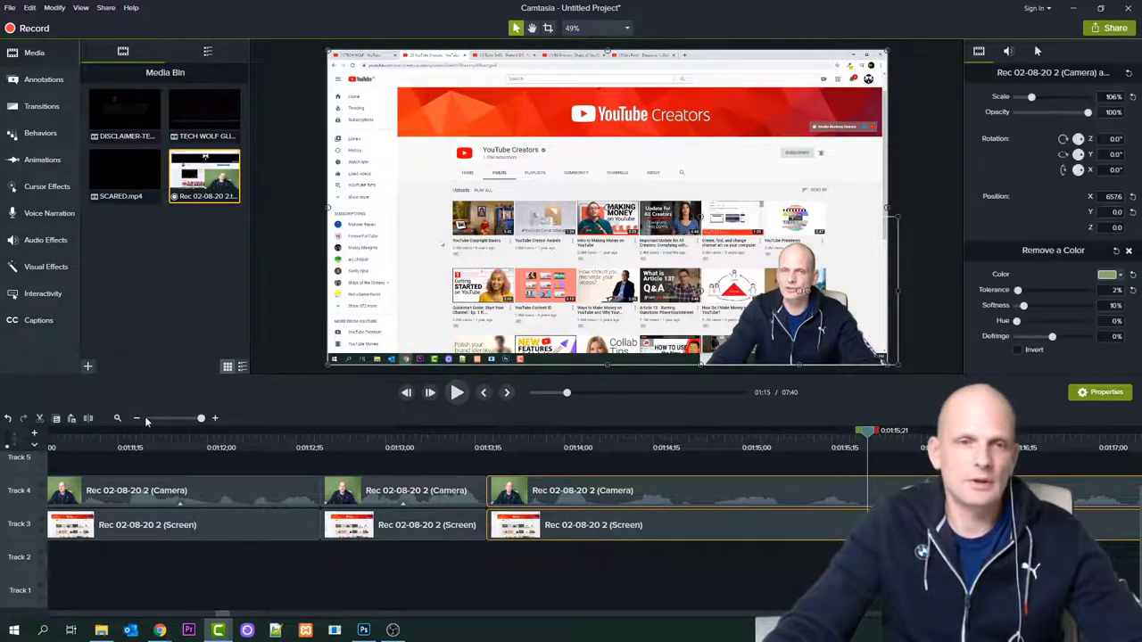
pyautogui.click(87, 419)
# Find where the mistake after the 0:01:15;21 split ends, delete both tracks up to about 0:01:17;24 and close the gap
pyautogui.click(457, 392)
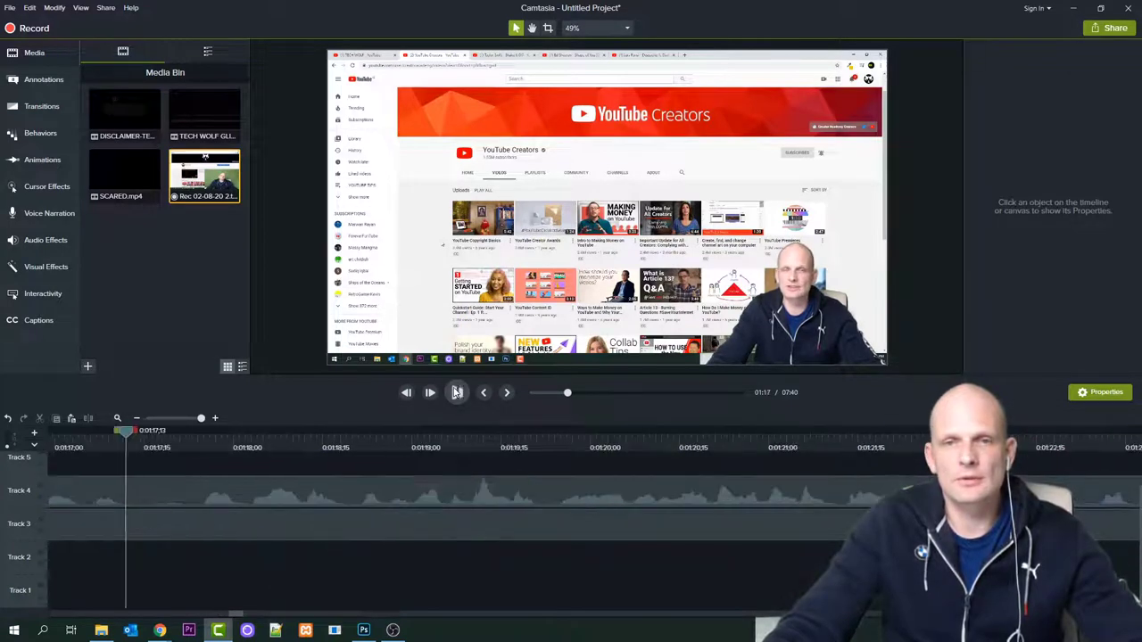
pyautogui.click(456, 392)
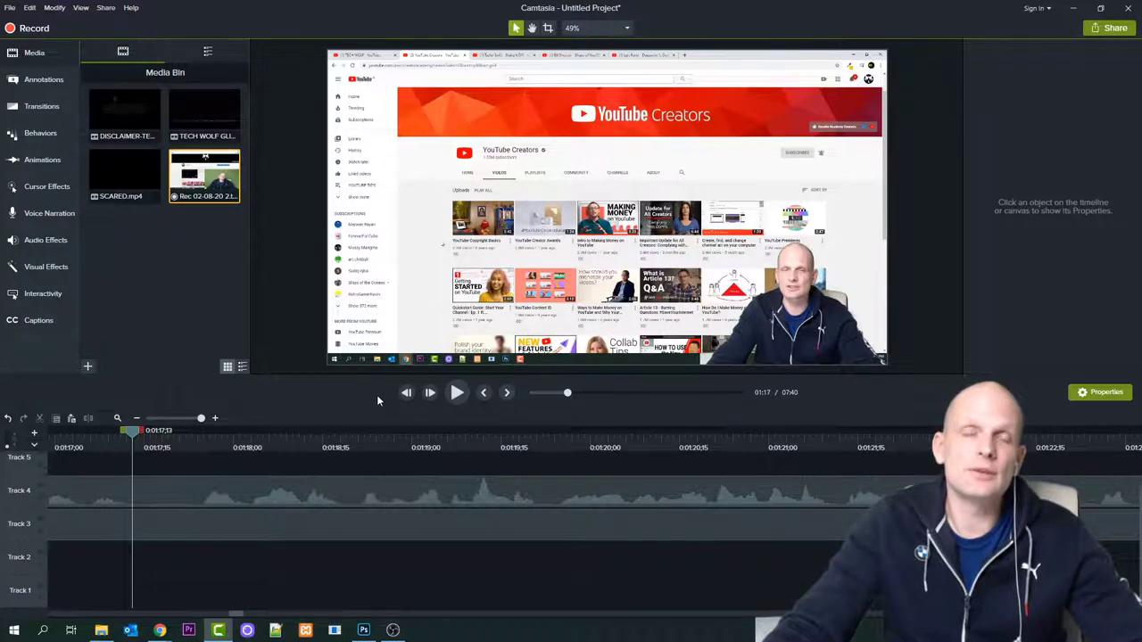
pyautogui.moveTo(132, 437); pyautogui.dragTo(5, 459)
pyautogui.click(461, 394)
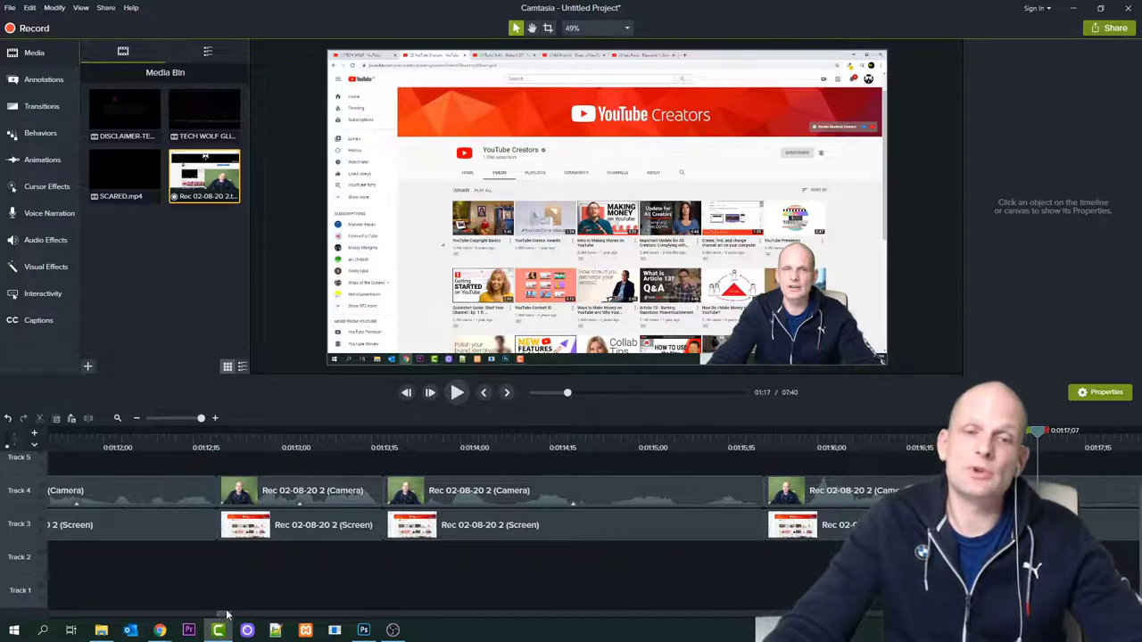
pyautogui.moveTo(492, 431); pyautogui.dragTo(207, 454)
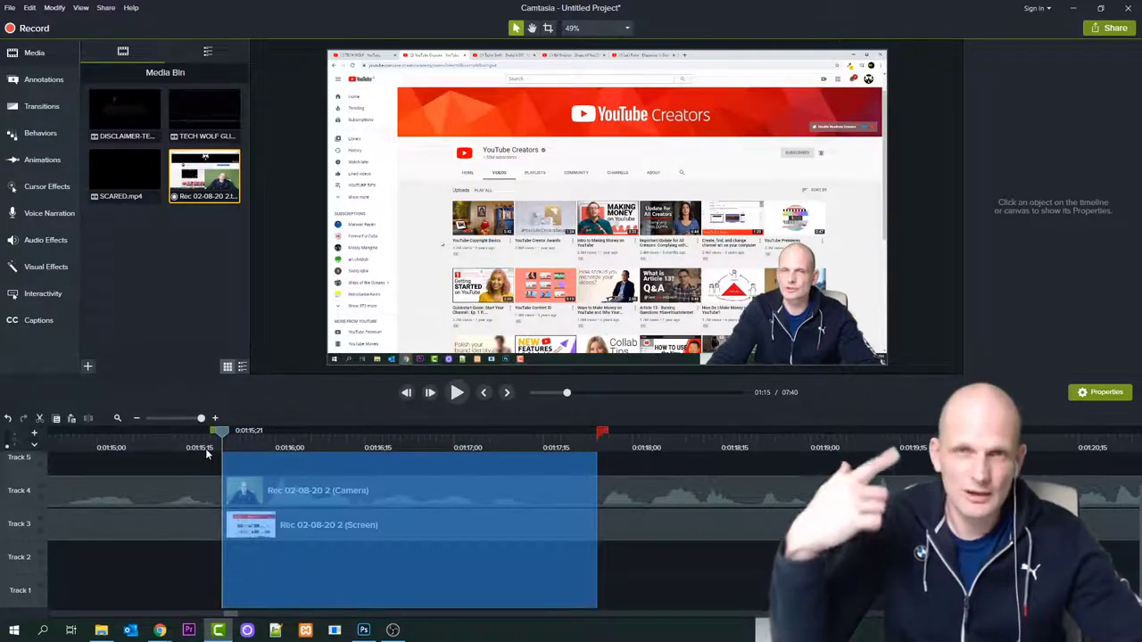
pyautogui.press('Delete')
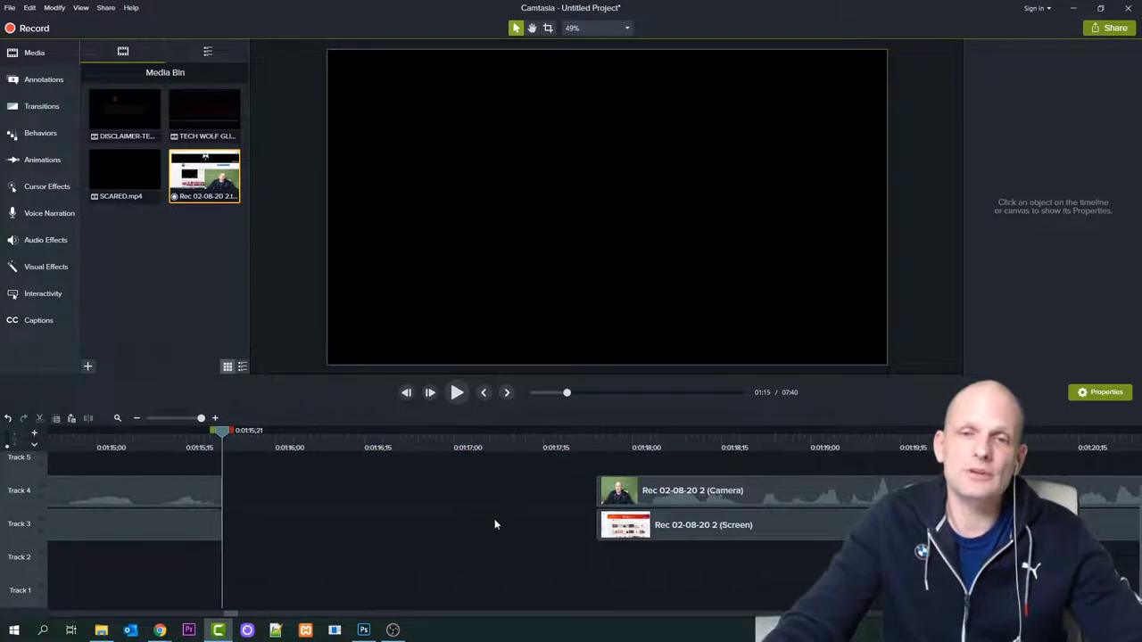
pyautogui.moveTo(661, 522); pyautogui.dragTo(186, 516)
# Play back from 0:01:11;22 across the recent joins and onward to find the next mistake
pyautogui.moveTo(80, 441); pyautogui.dragTo(22, 470)
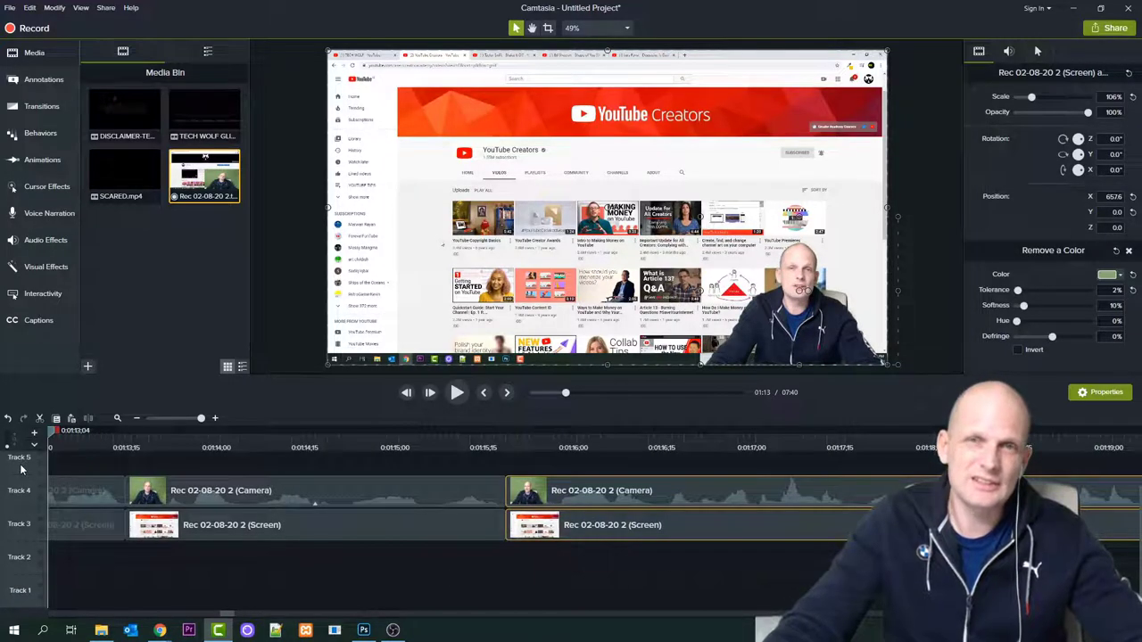
pyautogui.moveTo(9, 468); pyautogui.dragTo(12, 469)
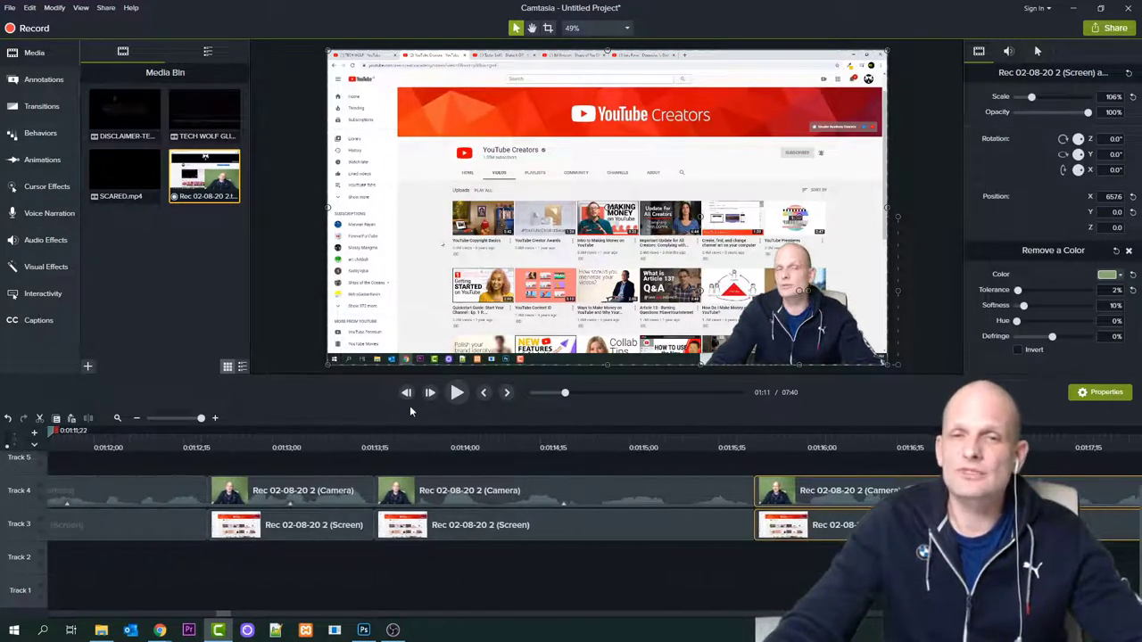
pyautogui.click(457, 396)
pyautogui.moveTo(559, 434); pyautogui.dragTo(115, 466)
pyautogui.click(457, 392)
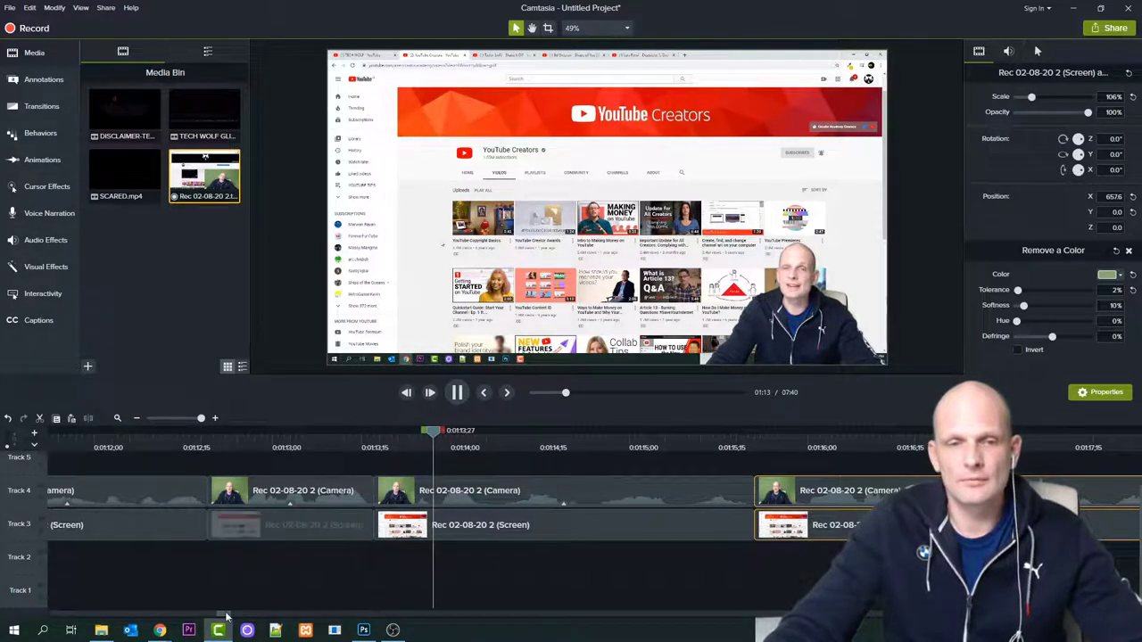
pyautogui.moveTo(226, 613); pyautogui.dragTo(258, 616)
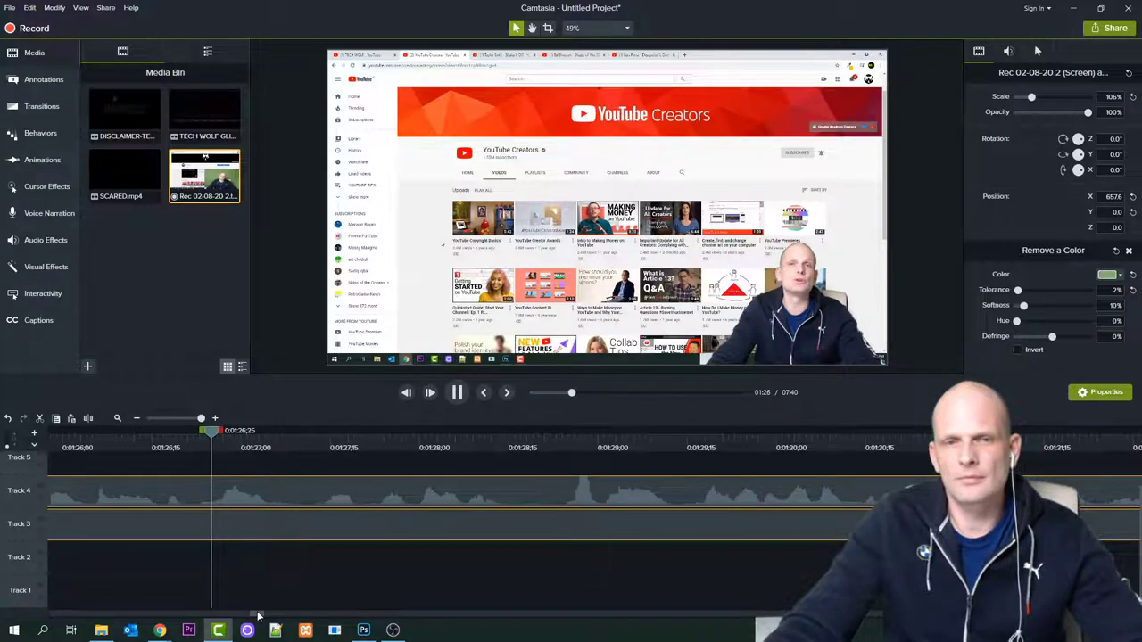
# Delete the unwanted camera and screen section starting at 0:01:27;08 and move the following clips back against the cut
pyautogui.moveTo(238, 441); pyautogui.dragTo(389, 533)
pyautogui.press('Delete')
pyautogui.moveTo(382, 525); pyautogui.dragTo(239, 518)
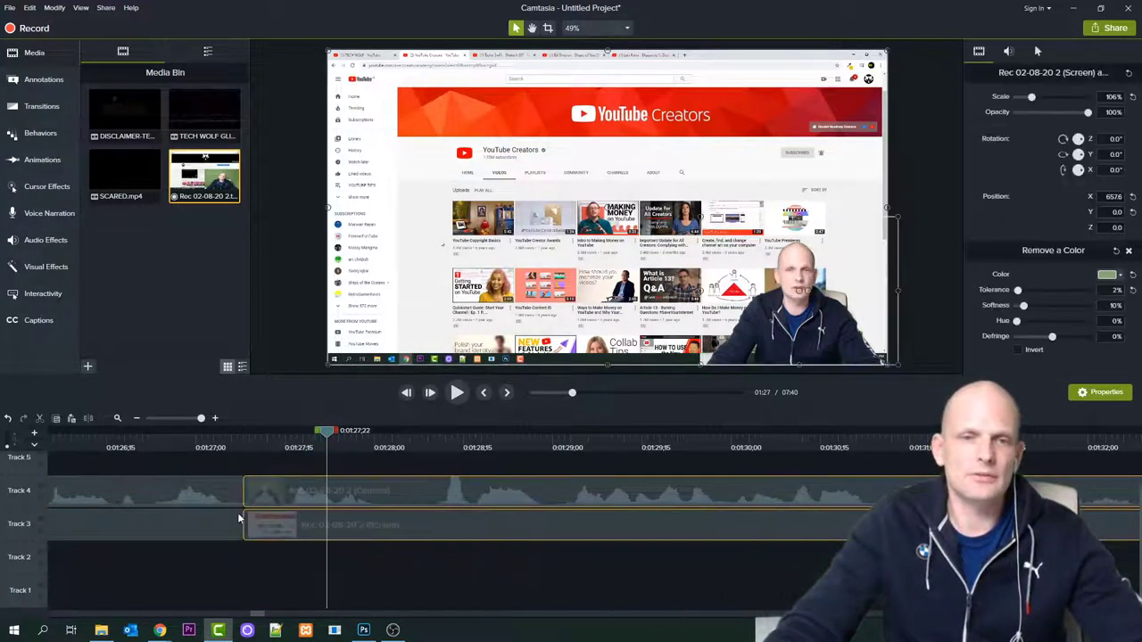
# Replay twice from about 0:01:26;13 across the join at 0:01:27;08 to check how the cut sounds
pyautogui.click(96, 440)
pyautogui.click(457, 392)
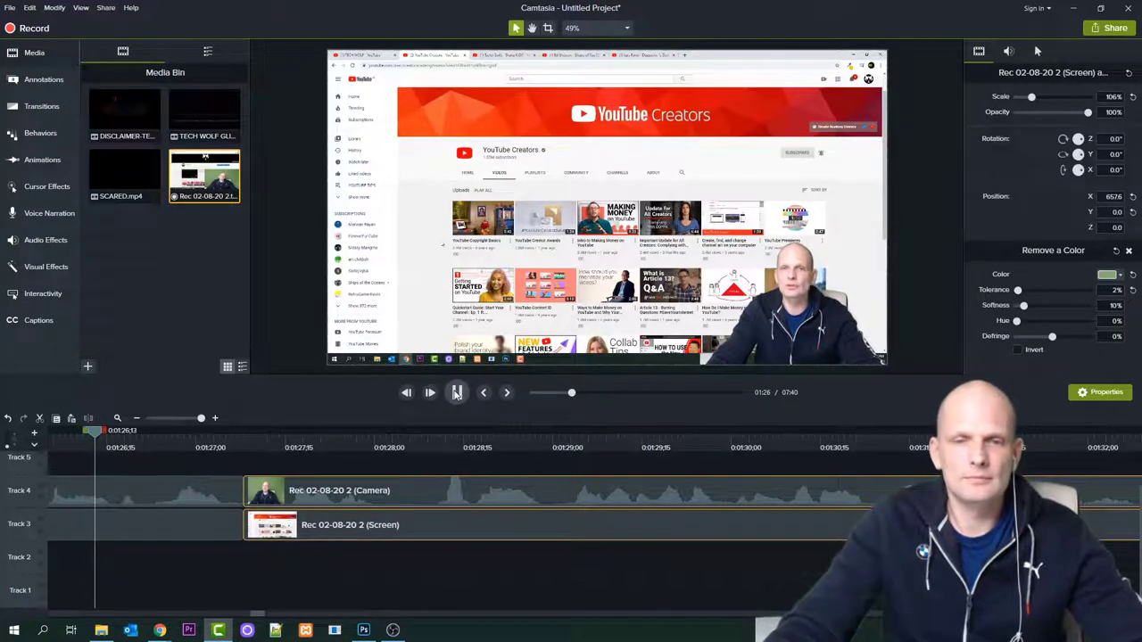
pyautogui.click(457, 392)
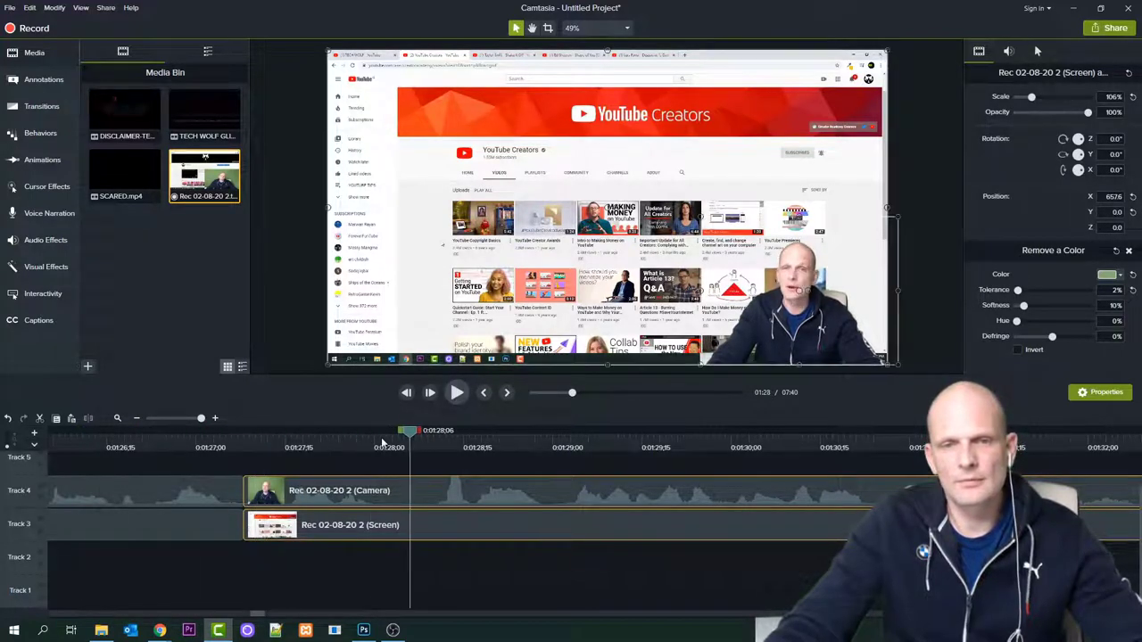
pyautogui.click(93, 438)
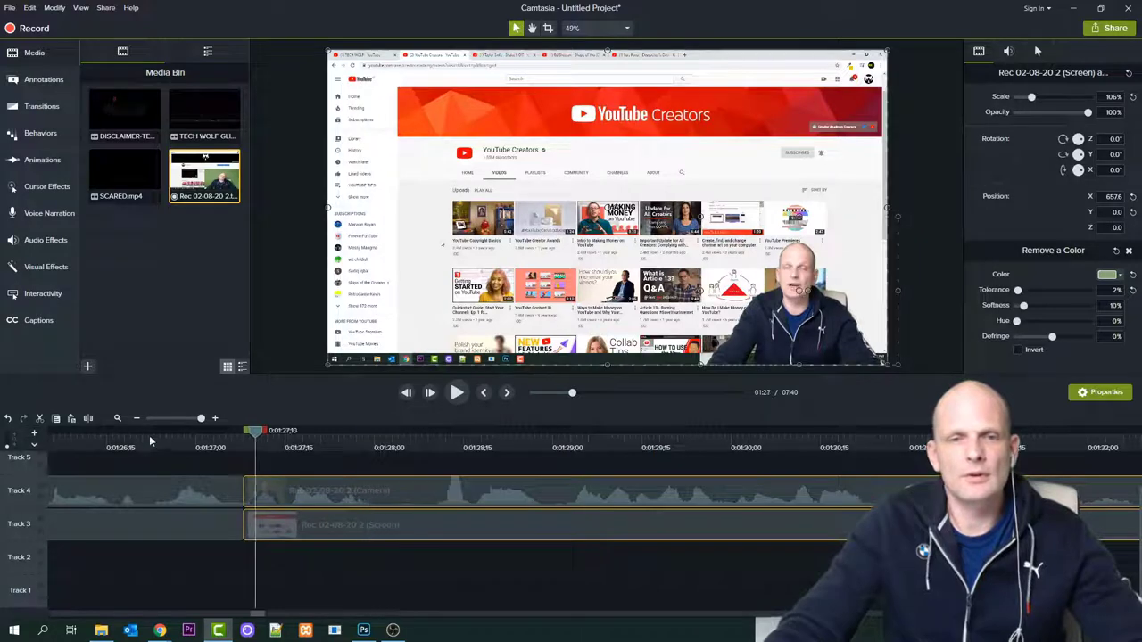
pyautogui.click(454, 393)
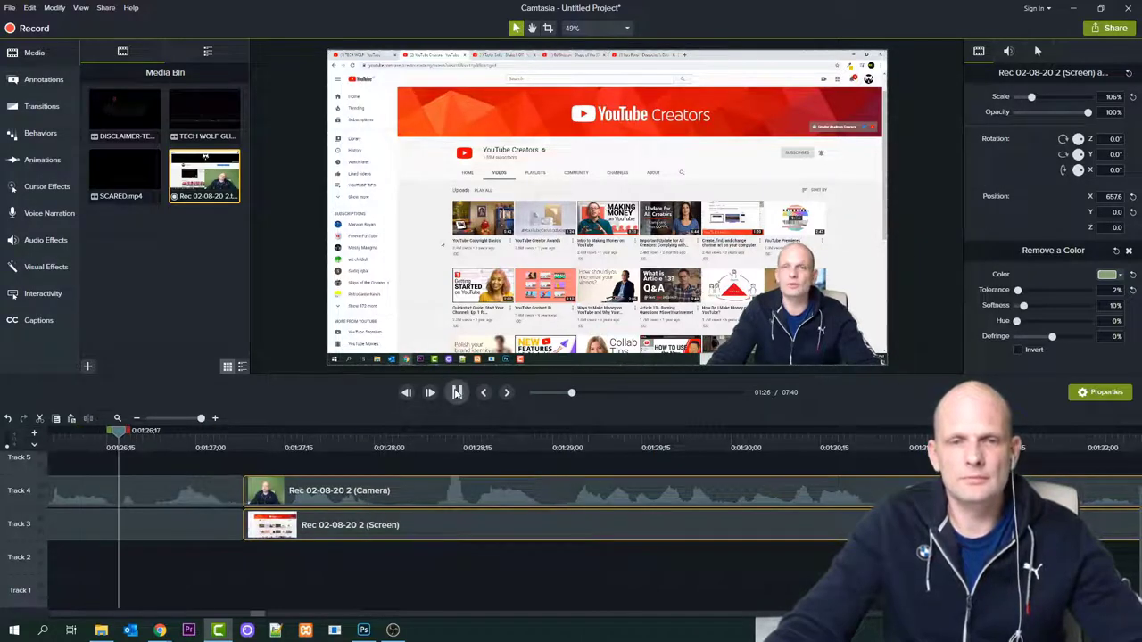
pyautogui.click(454, 393)
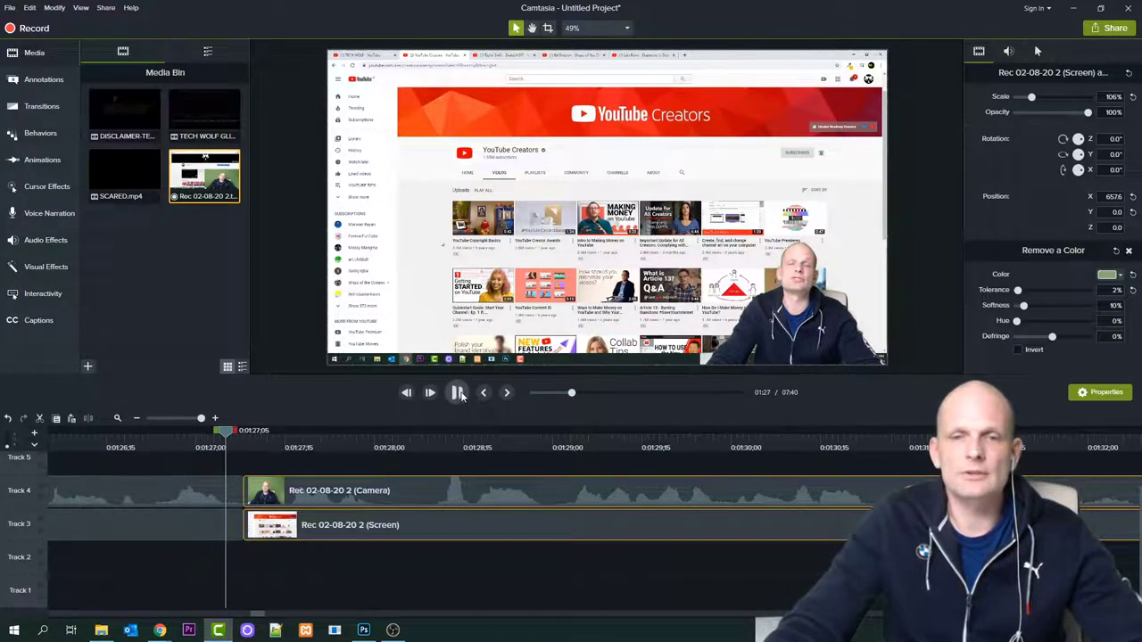
# Delete both tracks from 0:01:27;08 to about 0:01:28;17, close the gap, and replay the join from 0:01:26;12
pyautogui.click(432, 437)
pyautogui.moveTo(431, 434); pyautogui.dragTo(229, 455)
pyautogui.press('Delete')
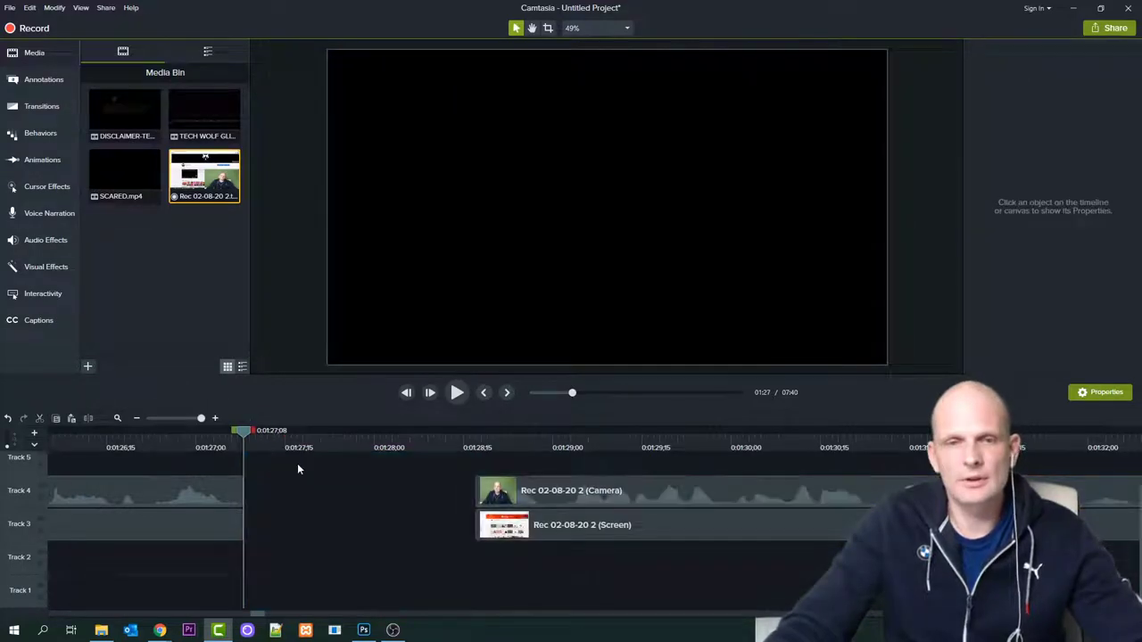
pyautogui.moveTo(444, 471); pyautogui.dragTo(229, 521)
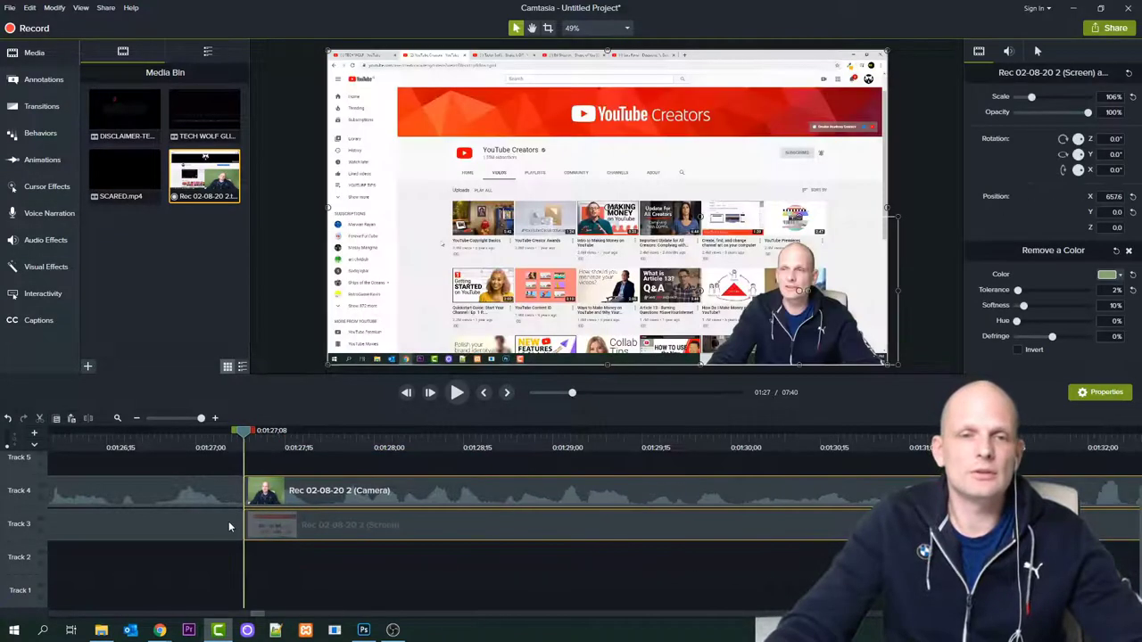
pyautogui.click(88, 440)
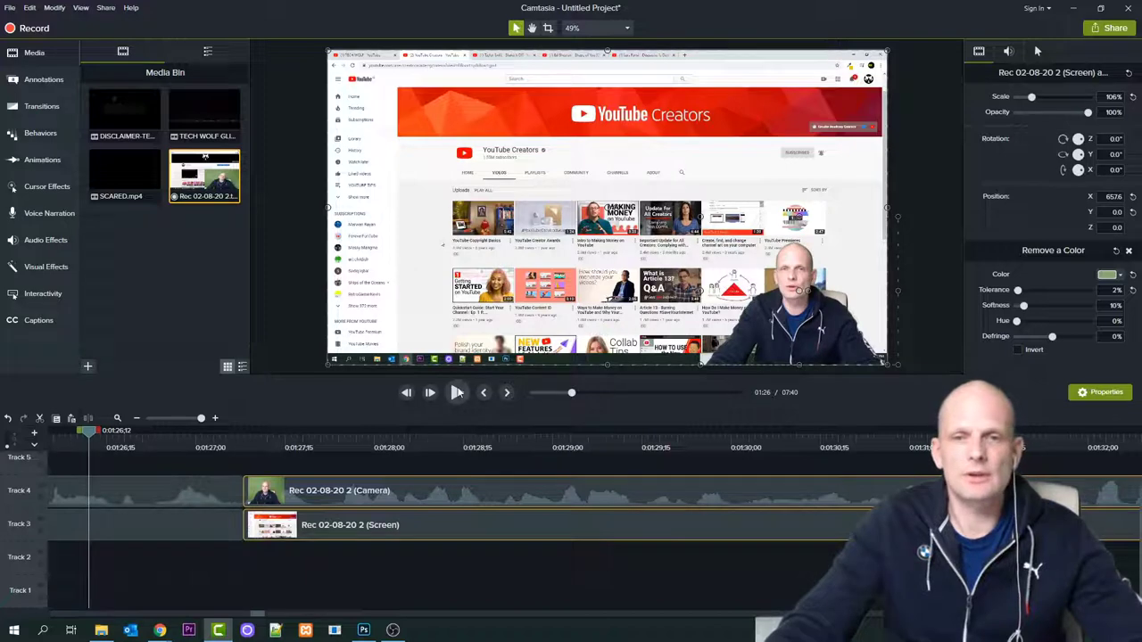
pyautogui.click(456, 392)
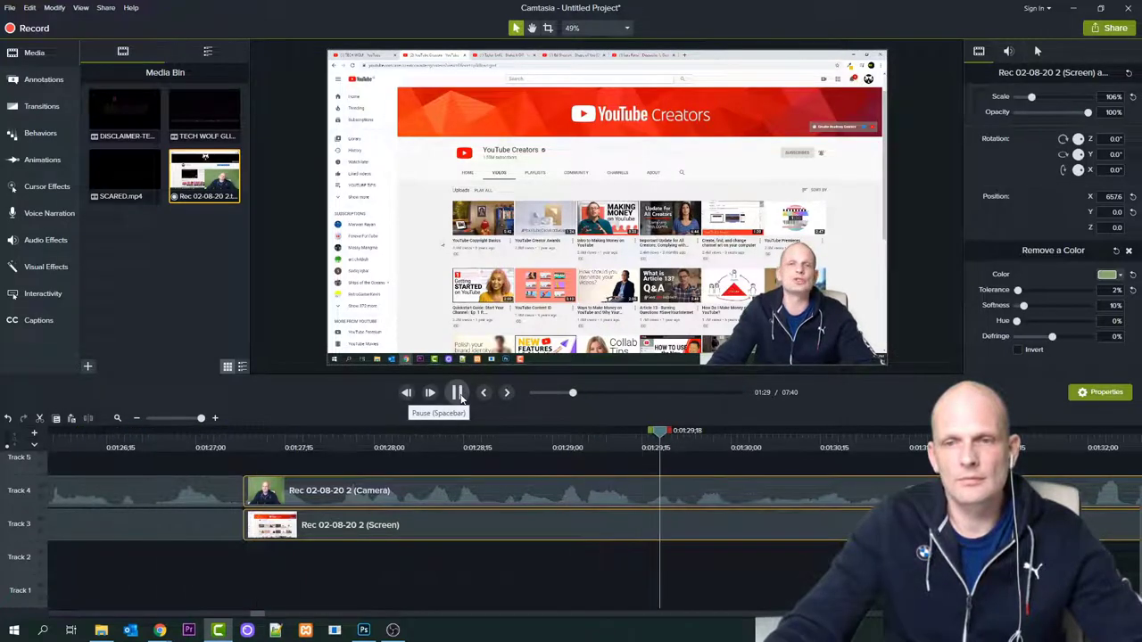
# Cut both tracks from about 0:01:31;01 to 0:01:31;14, closing the gap, and replay the join from about 0:01:29;01
pyautogui.press('space')
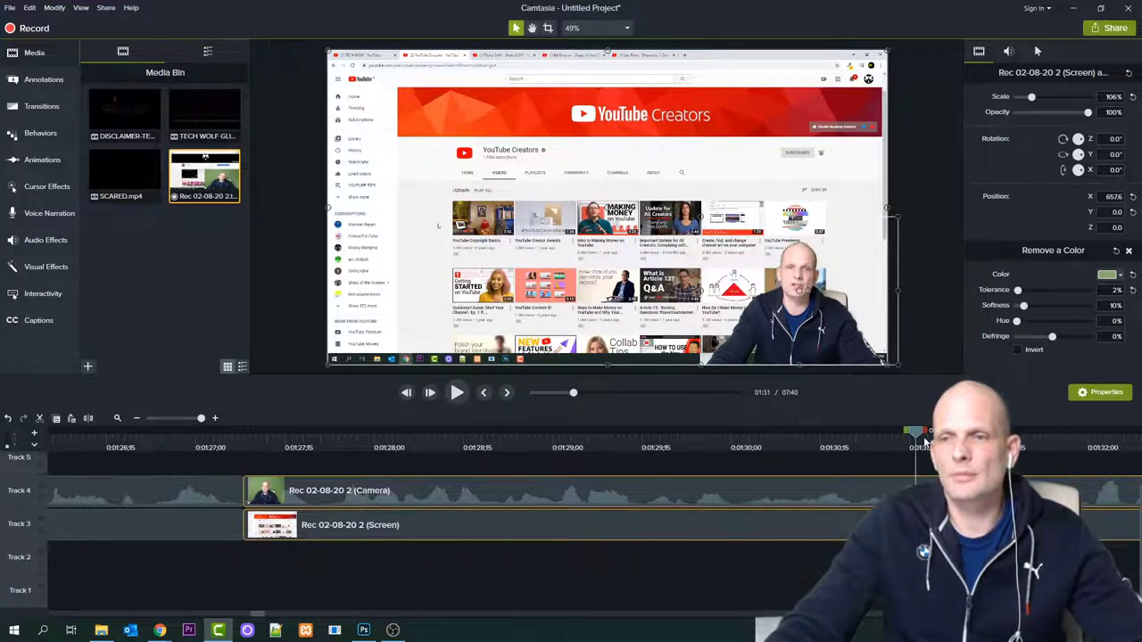
pyautogui.moveTo(926, 432); pyautogui.dragTo(935, 432)
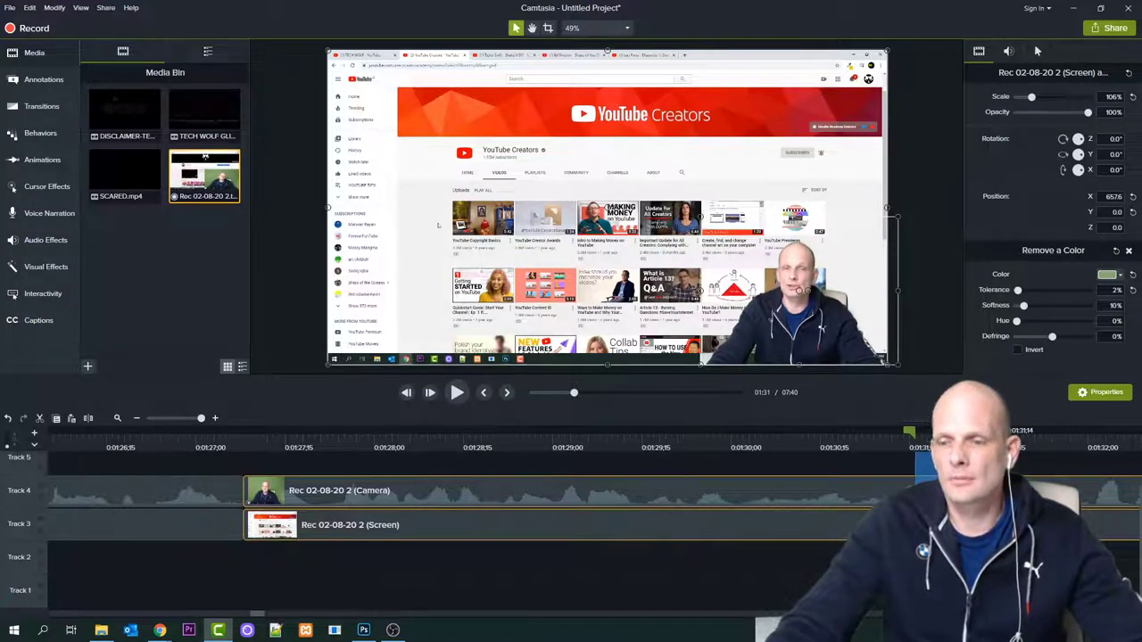
pyautogui.press('Delete')
pyautogui.click(357, 525)
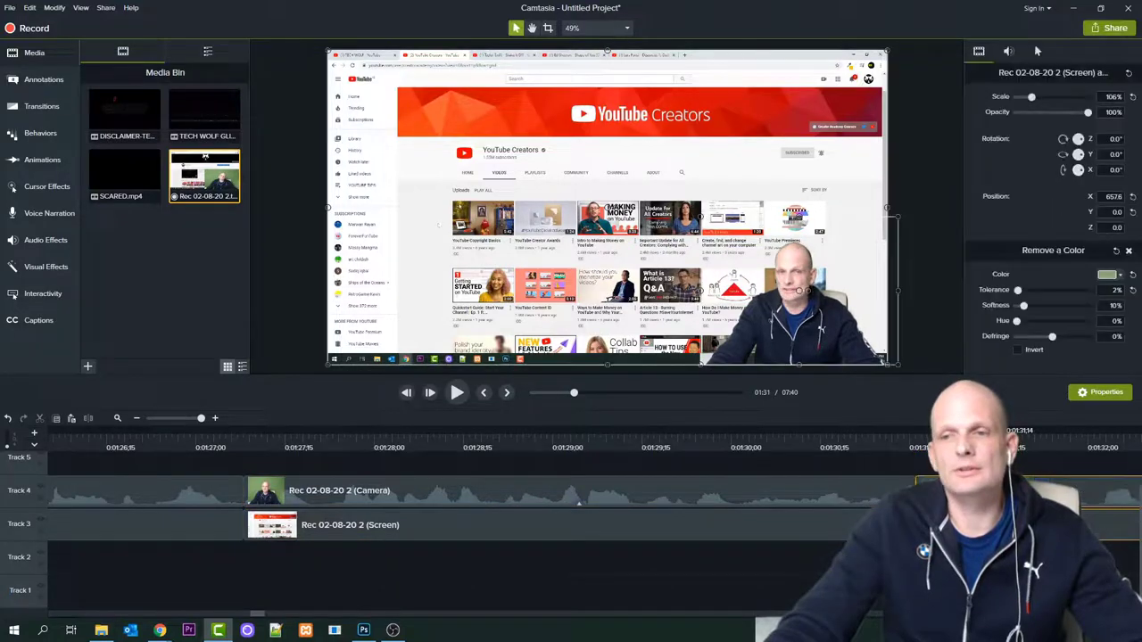
pyautogui.click(559, 432)
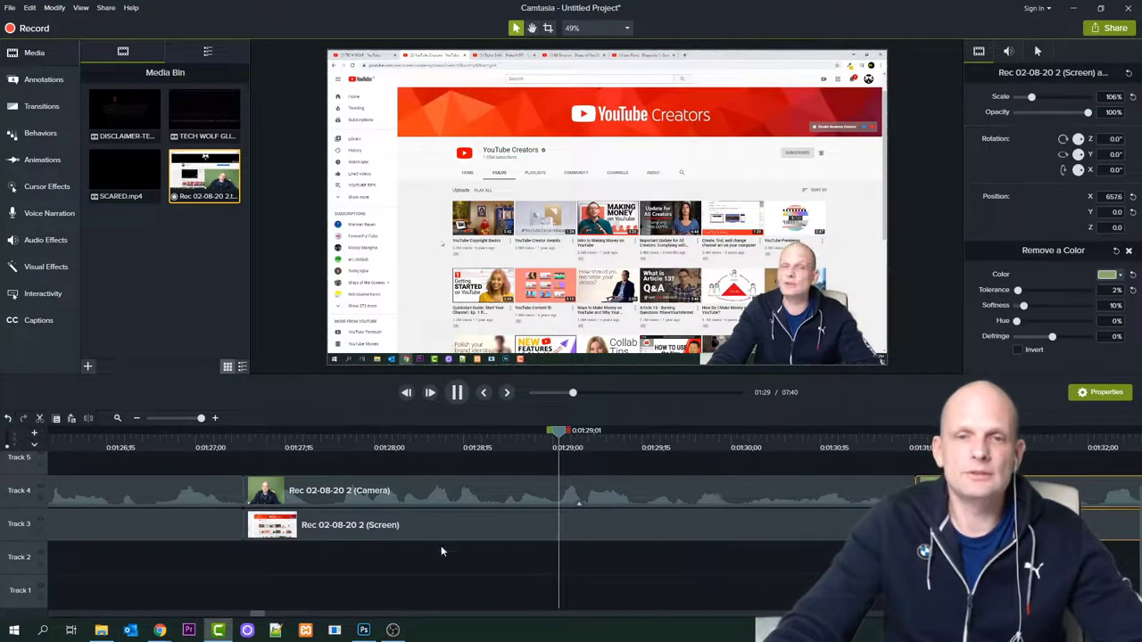
# Delete the camera and screen section from 0:01:38;07 to 0:01:39;13 and move the following clips back against the cut
pyautogui.moveTo(265, 613); pyautogui.dragTo(292, 615)
pyautogui.click(182, 438)
pyautogui.moveTo(191, 435); pyautogui.dragTo(398, 436)
pyautogui.click(452, 398)
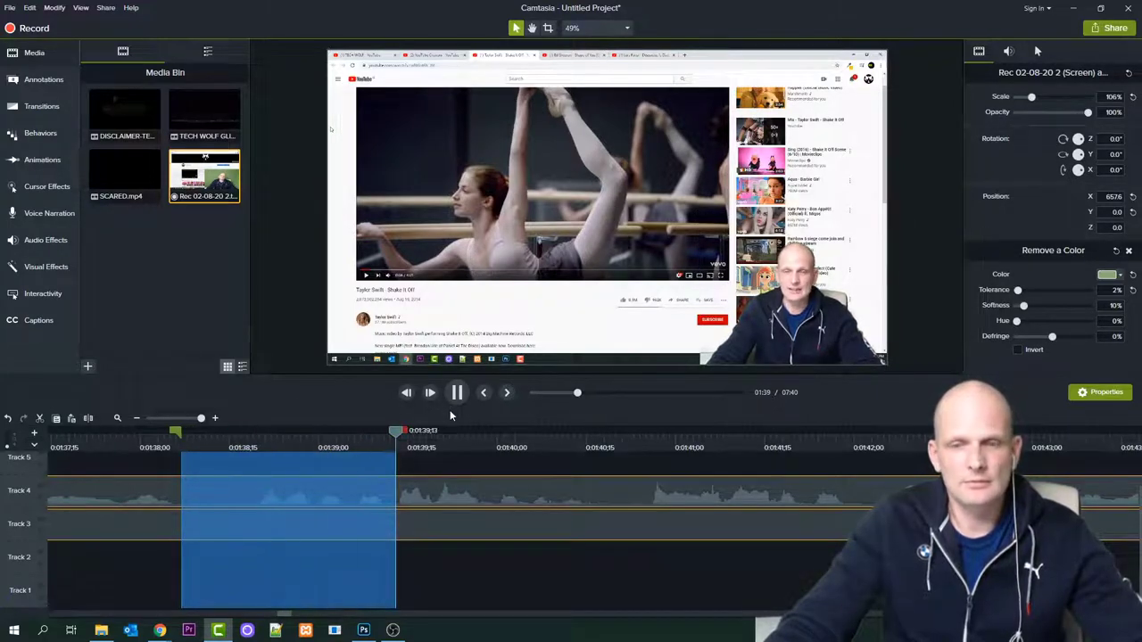
pyautogui.press('Delete')
pyautogui.moveTo(458, 526); pyautogui.dragTo(243, 527)
# Replay across the join at 0:01:38;07 starting from about 0:01:37;20, and check the footage just after it again
pyautogui.click(81, 444)
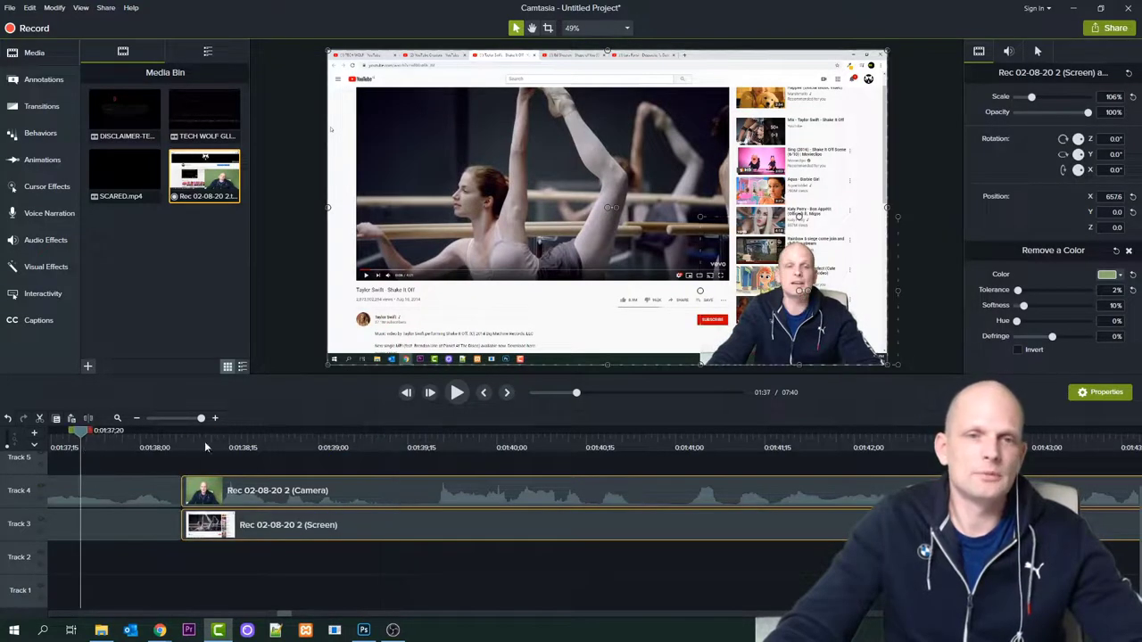
pyautogui.click(456, 393)
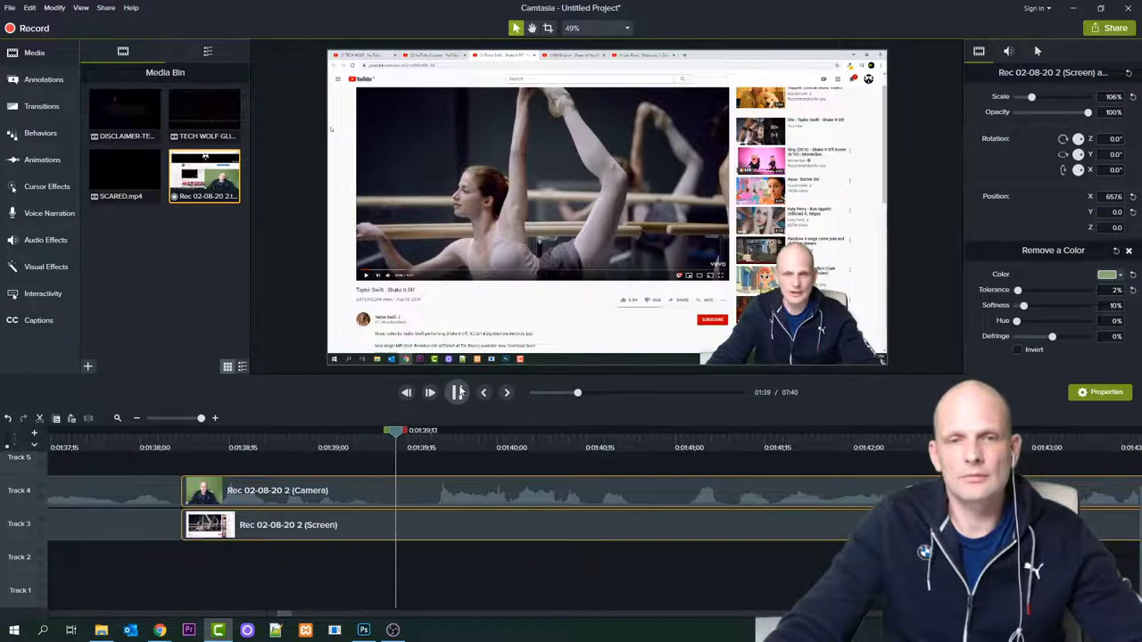
pyautogui.click(278, 437)
pyautogui.click(451, 394)
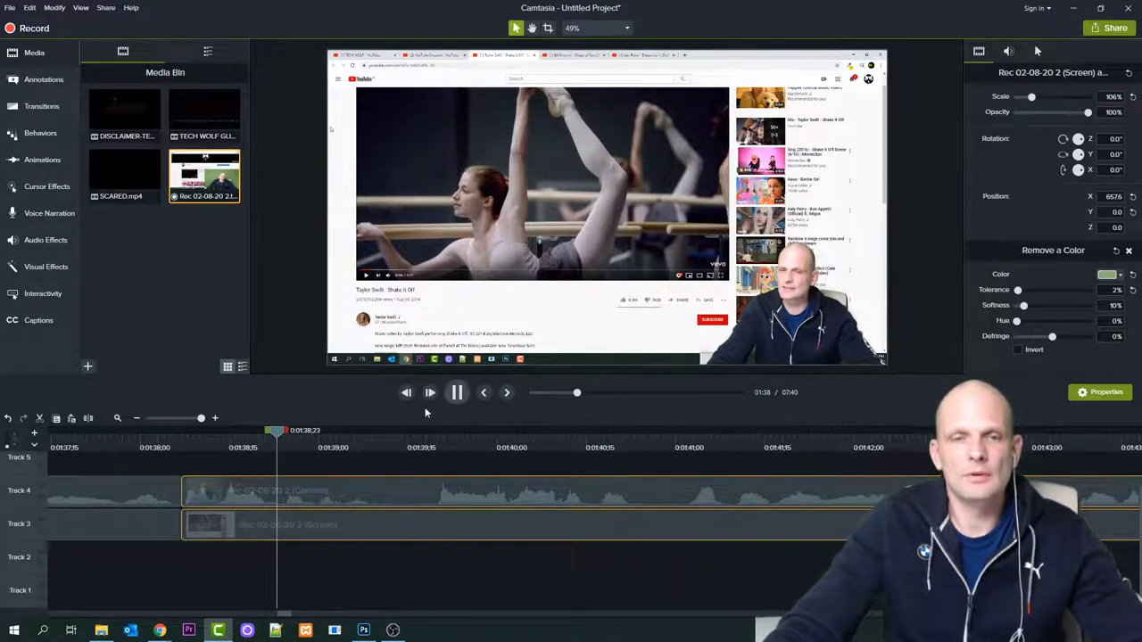
# Cut both tracks from 0:01:38;07 to 0:01:38;23, closing the gap, and replay the join from 0:01:37;19
pyautogui.click(280, 439)
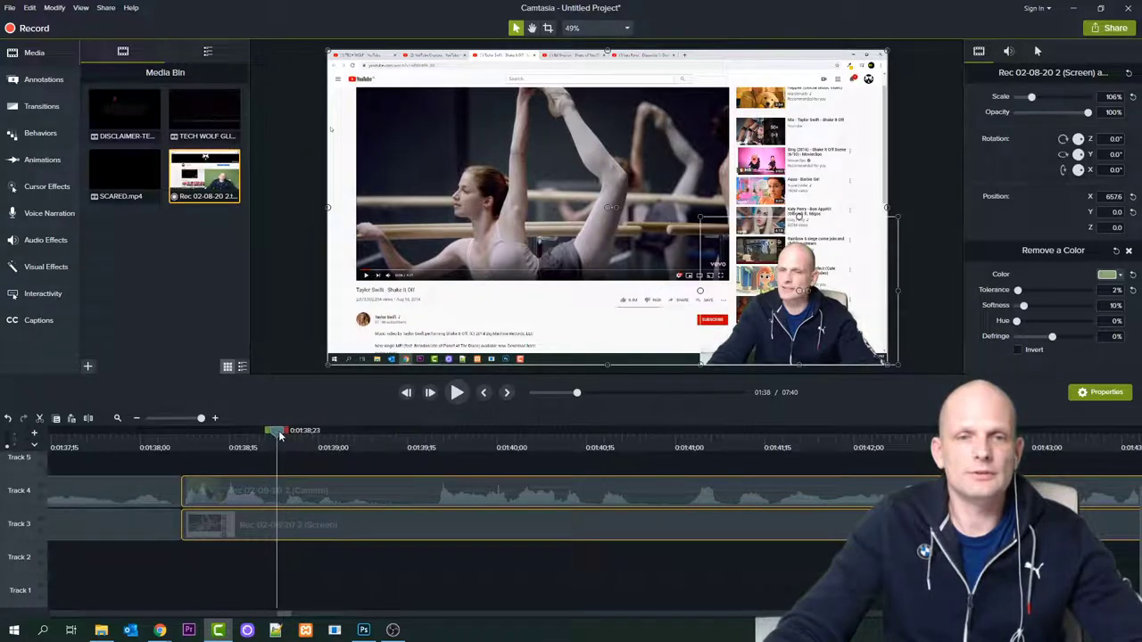
pyautogui.moveTo(268, 432); pyautogui.dragTo(173, 454)
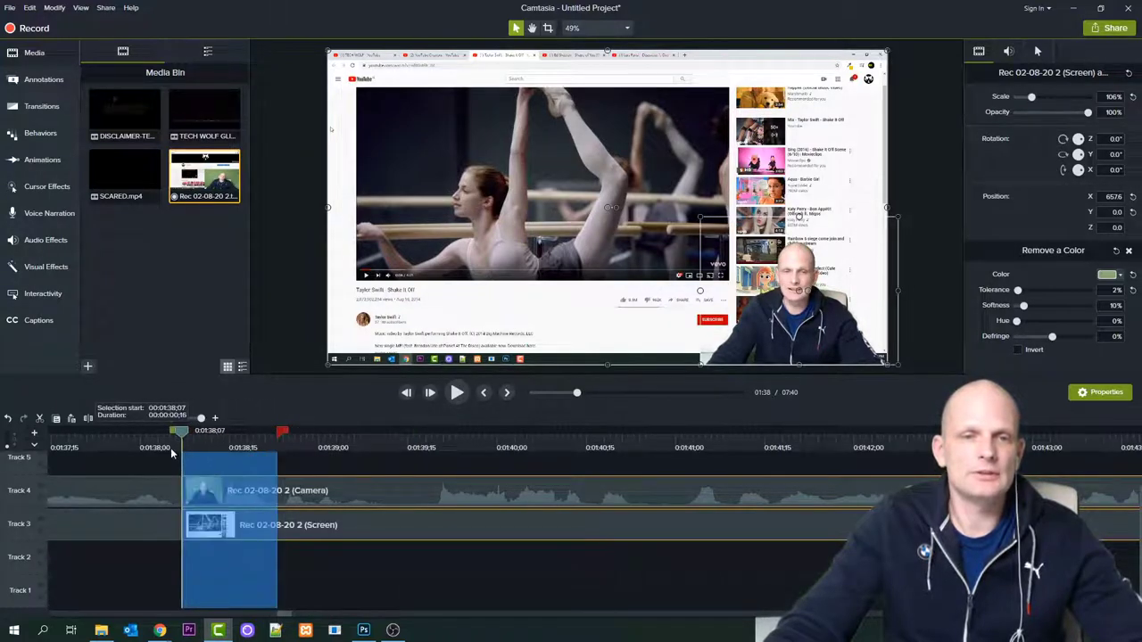
pyautogui.press('Delete')
pyautogui.moveTo(306, 523); pyautogui.dragTo(334, 515)
pyautogui.moveTo(334, 515); pyautogui.dragTo(204, 526)
pyautogui.moveTo(86, 440); pyautogui.dragTo(74, 443)
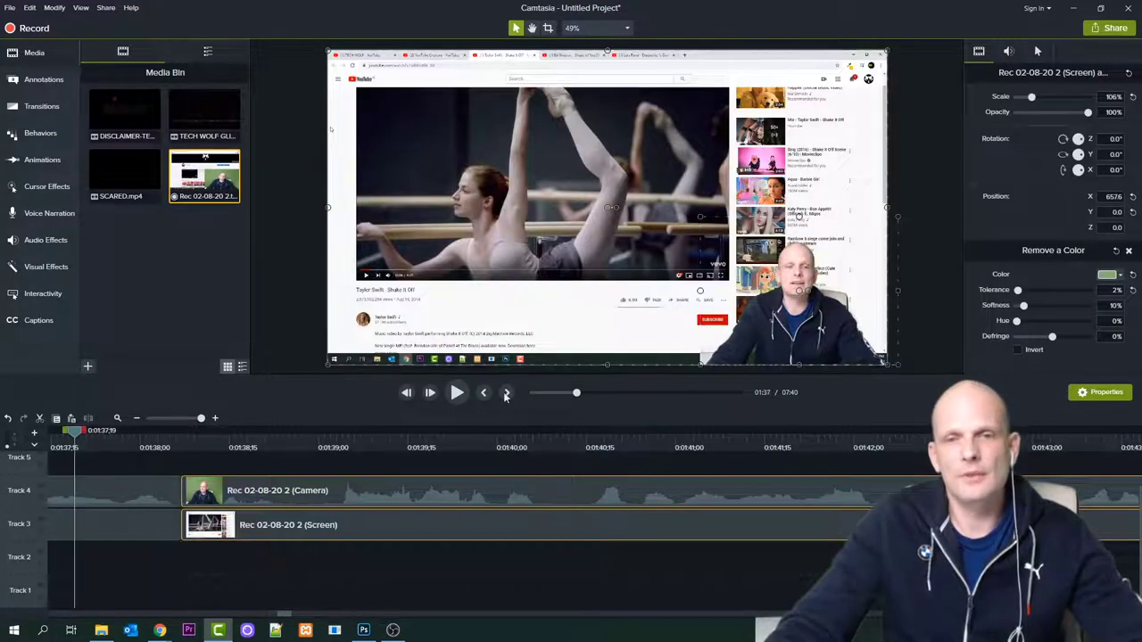
pyautogui.click(455, 394)
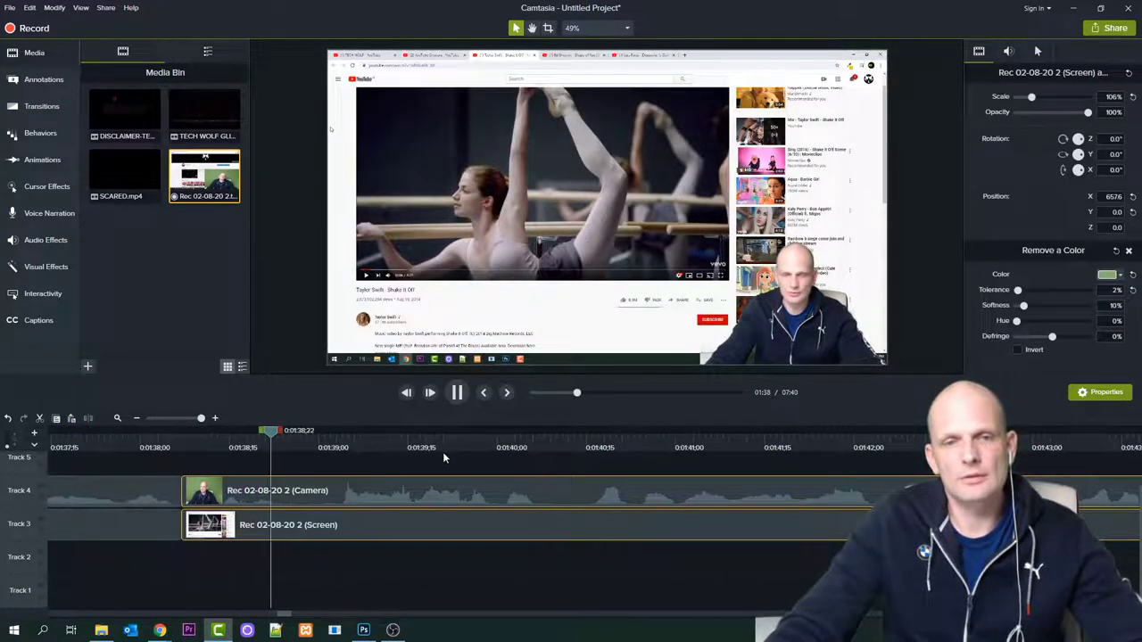
# Cut both tracks from 0:01:38;24 to 0:01:39;03, closing the gap, and play back from before the join
pyautogui.click(282, 436)
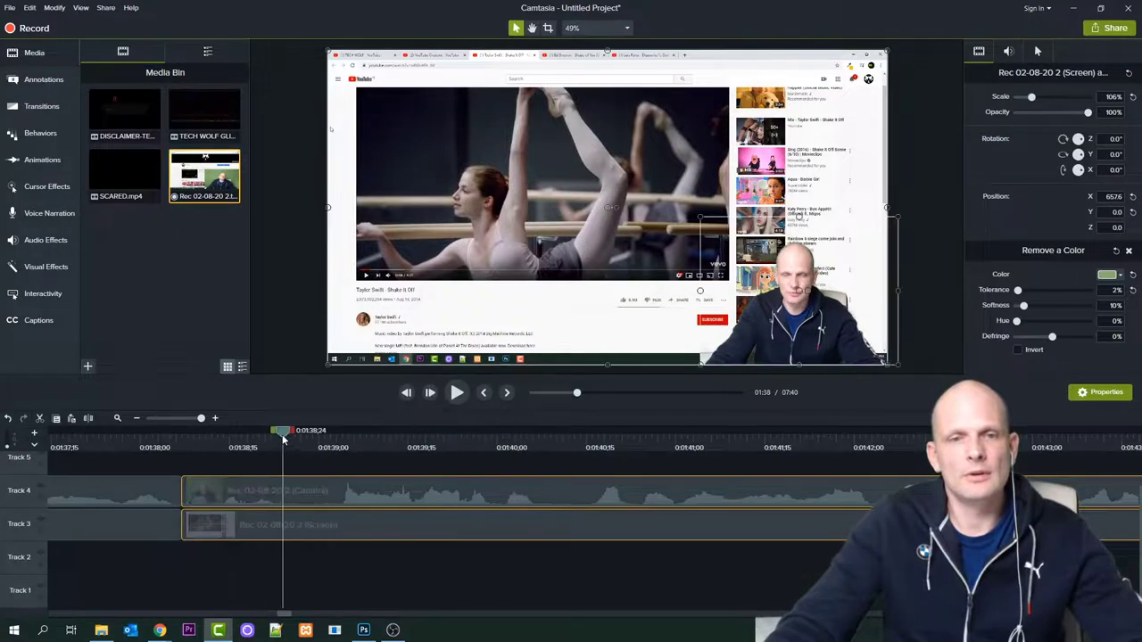
pyautogui.moveTo(295, 436); pyautogui.dragTo(351, 445)
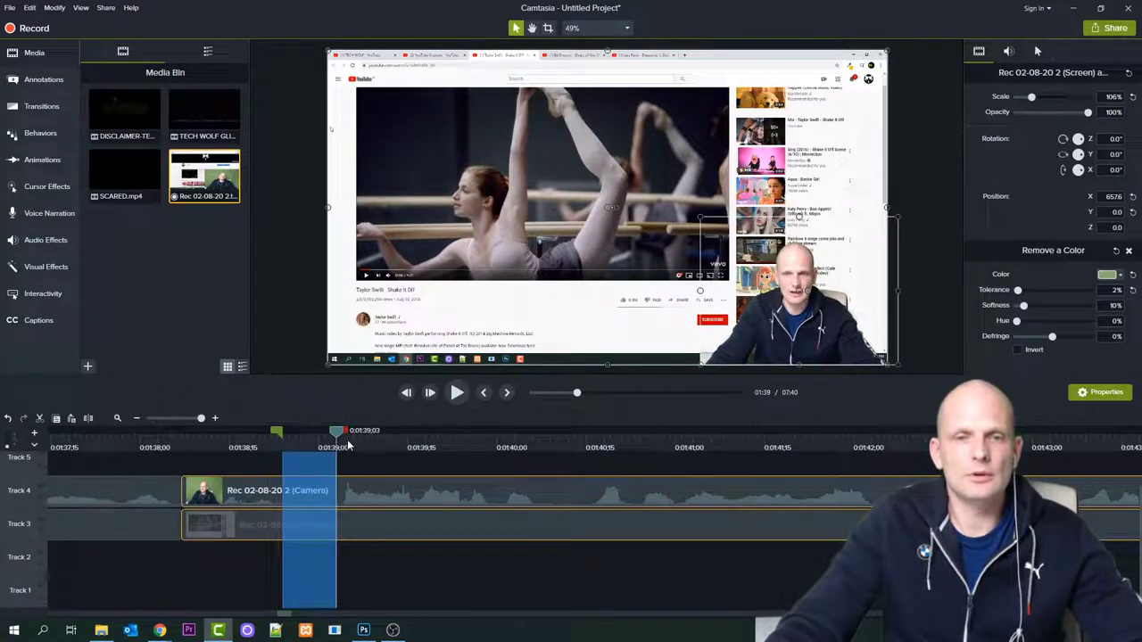
pyautogui.hotkey('ctrl', 'x')
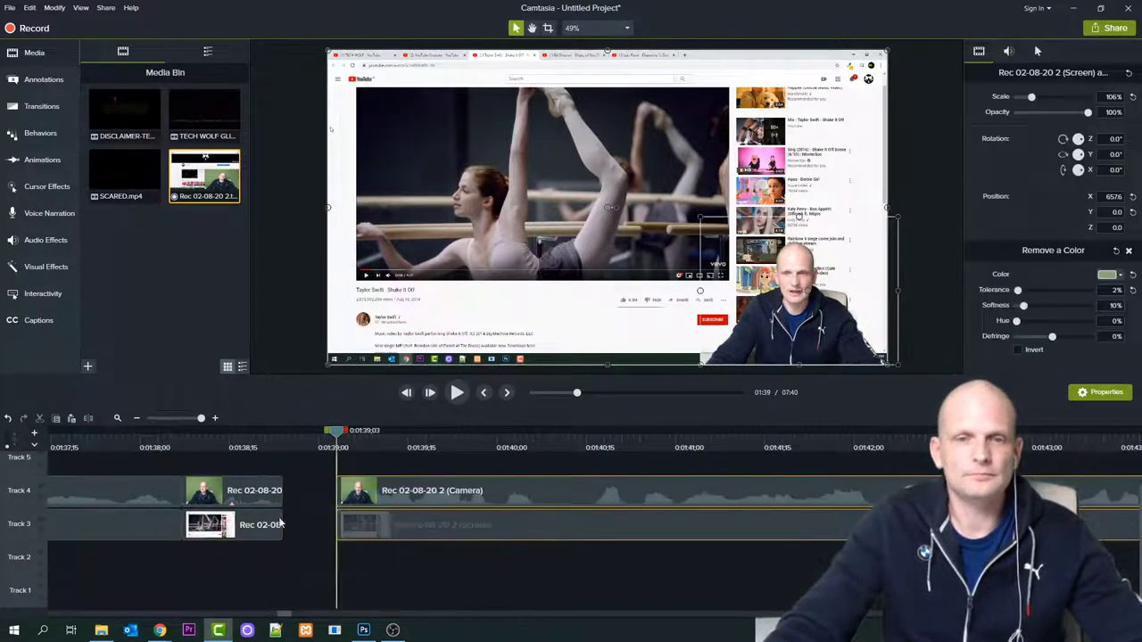
pyautogui.click(110, 440)
pyautogui.click(456, 393)
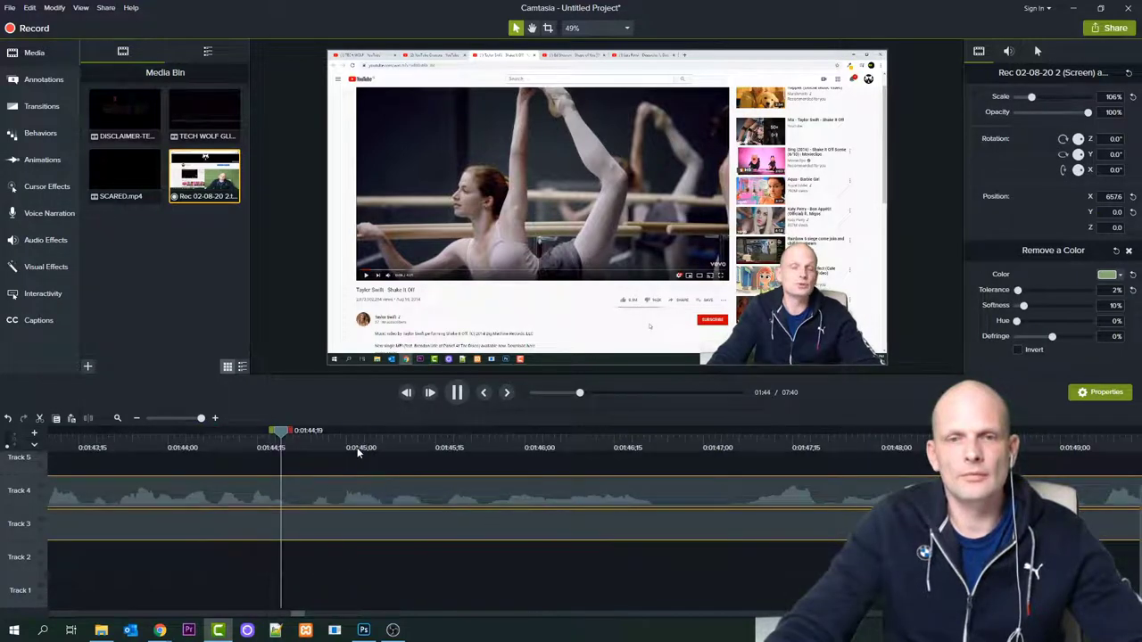
# Go back along the timeline and replay the footage up to about 0:01:42;12 to locate the next mistake
pyautogui.click(120, 478)
pyautogui.moveTo(117, 476); pyautogui.dragTo(3, 505)
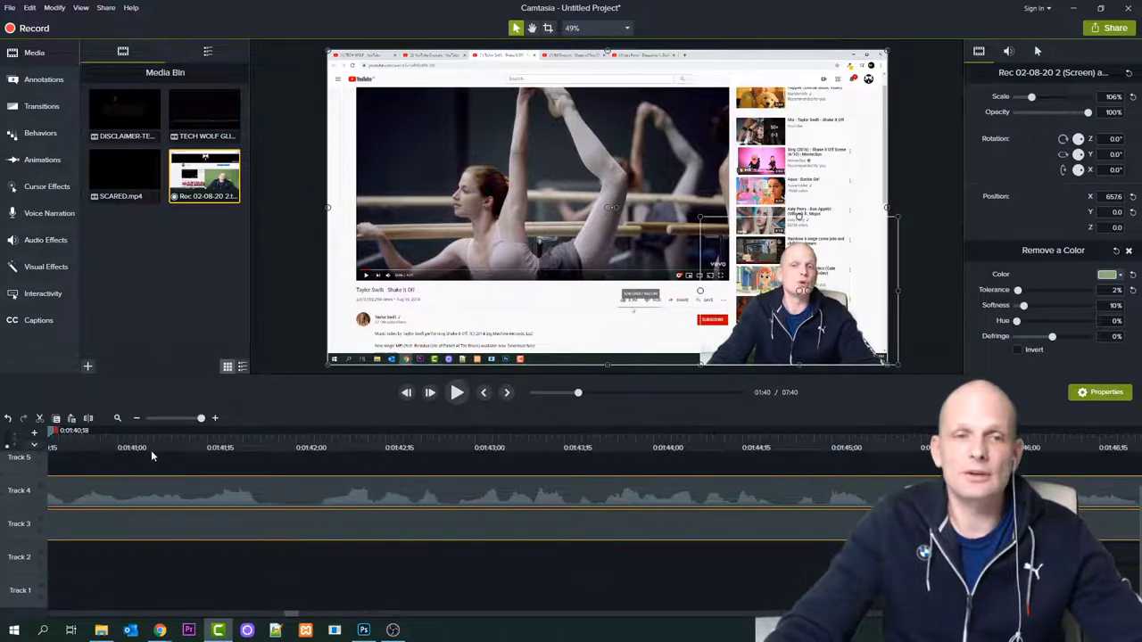
pyautogui.moveTo(52, 433); pyautogui.dragTo(80, 433)
pyautogui.click(456, 394)
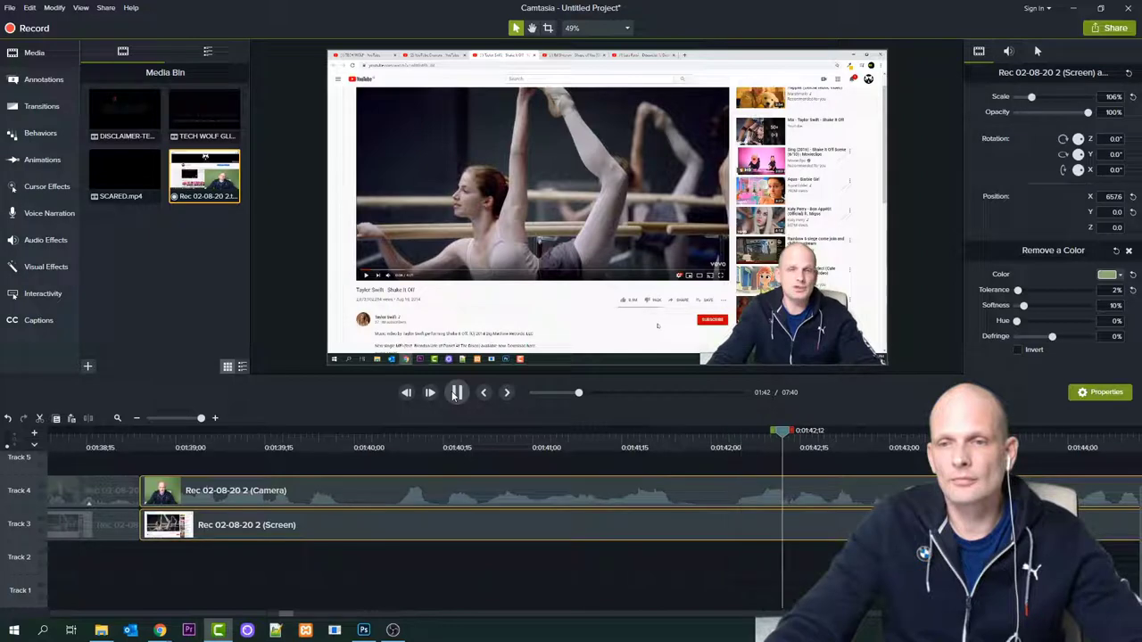
pyautogui.click(456, 393)
# Cut both tracks from about 0:01:41;26 to 0:01:42;20, closing the gap, and play back from before the join
pyautogui.moveTo(814, 436); pyautogui.dragTo(687, 432)
pyautogui.click(455, 393)
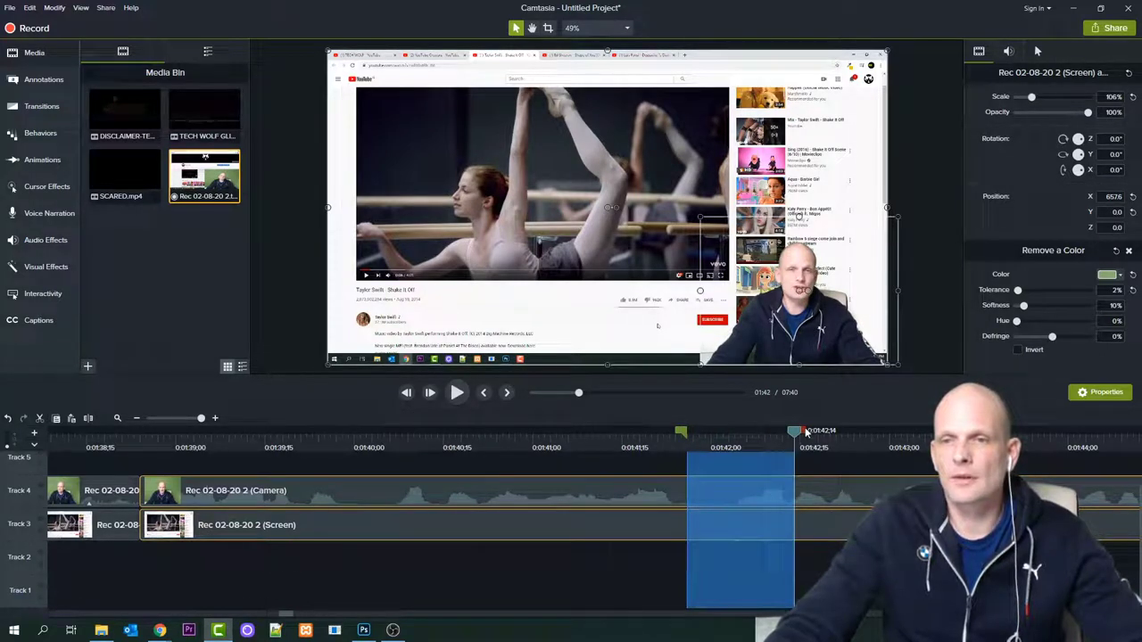
pyautogui.moveTo(807, 432); pyautogui.dragTo(840, 439)
pyautogui.click(460, 392)
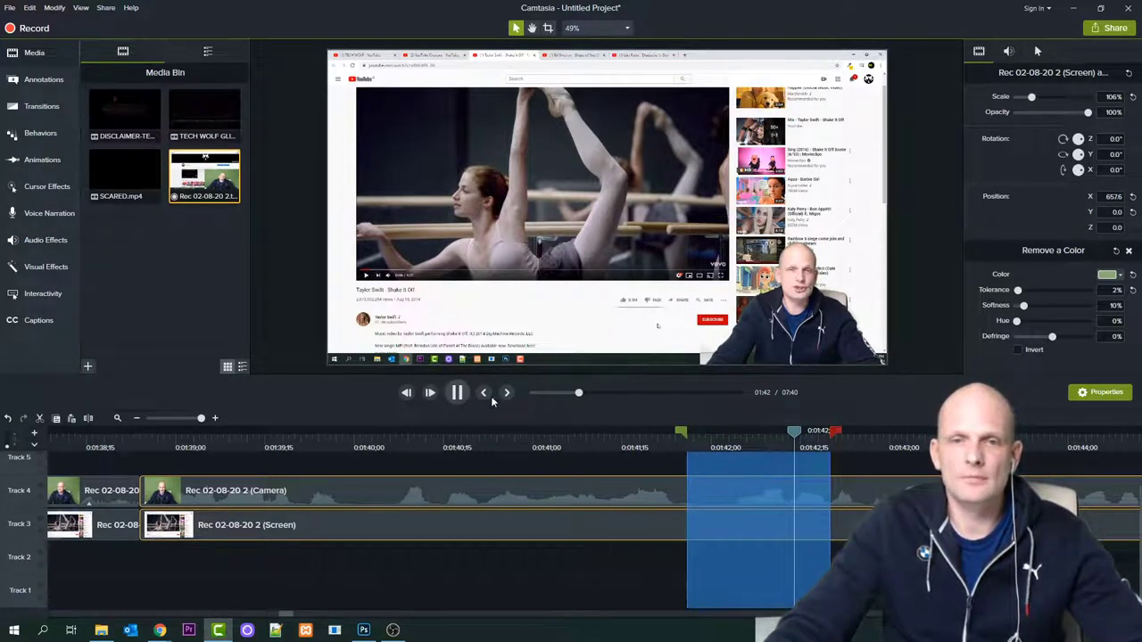
pyautogui.press('Delete')
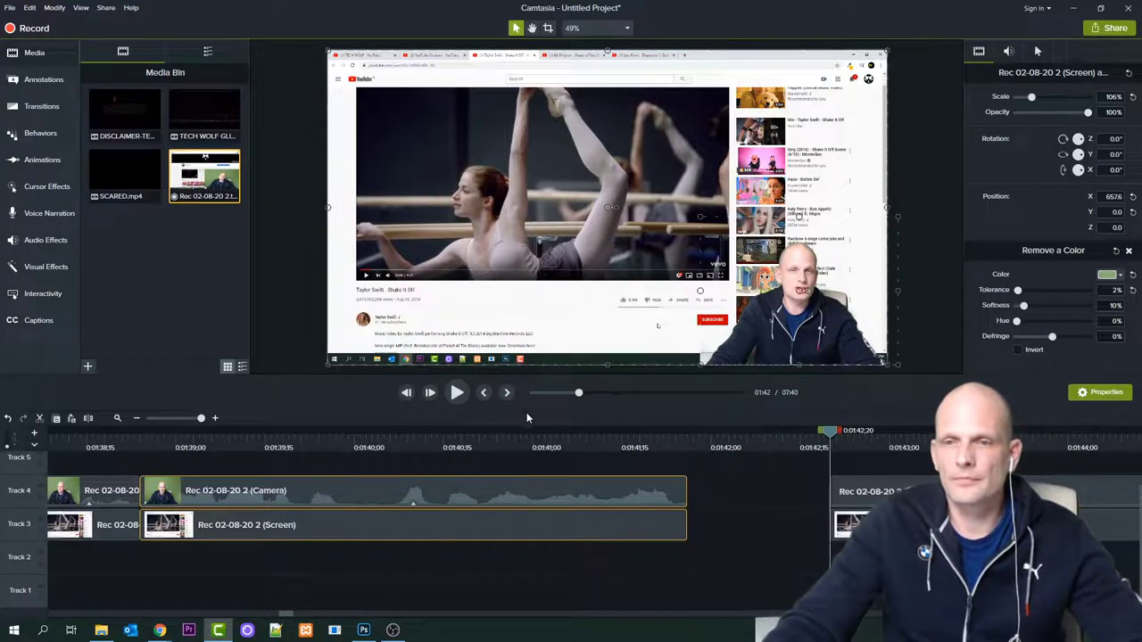
pyautogui.moveTo(847, 522); pyautogui.dragTo(702, 522)
pyautogui.click(490, 442)
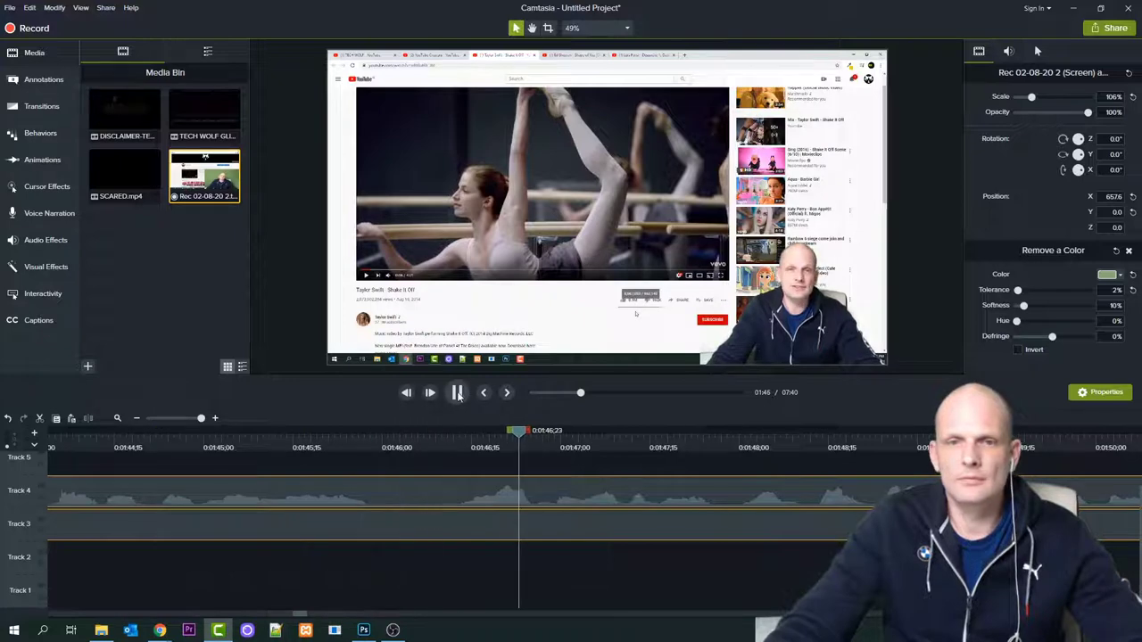
# Cut both tracks from about 0:01:45;28 to 0:01:46;11, closing the gap, and play back across the join and onward
pyautogui.click(370, 447)
pyautogui.moveTo(376, 432); pyautogui.dragTo(460, 443)
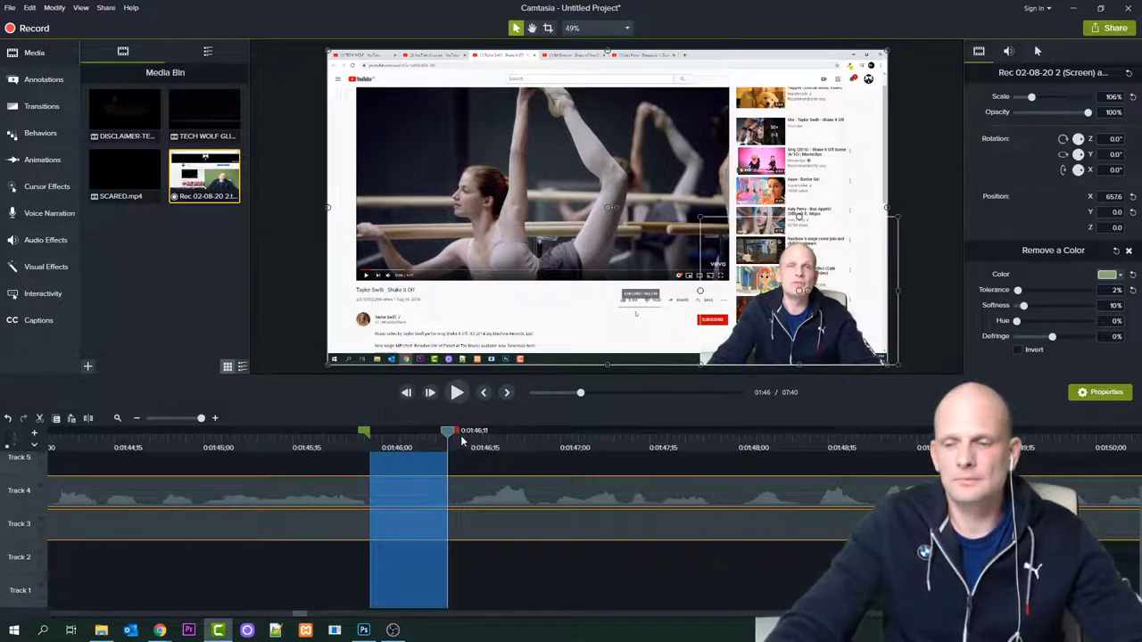
pyautogui.press('Delete')
pyautogui.moveTo(417, 491); pyautogui.dragTo(373, 532)
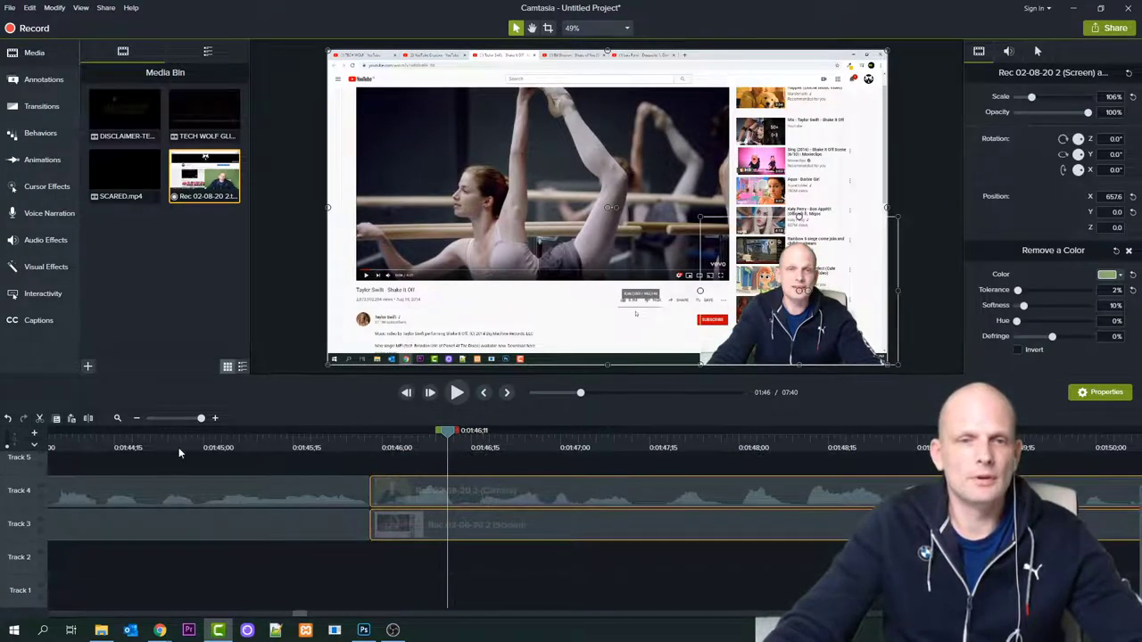
pyautogui.click(310, 432)
pyautogui.click(157, 433)
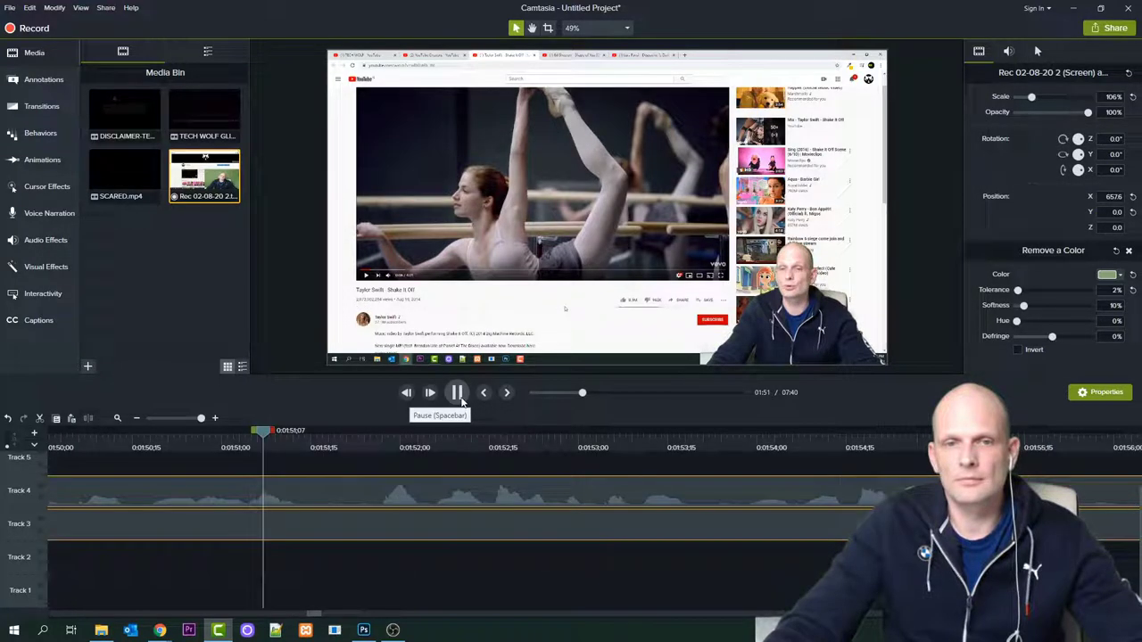
# Pause and cut both tracks from 0:01:51;13 to 0:01:51;26, closing the gap, and replay from about 0:01:50;25
pyautogui.click(456, 393)
pyautogui.click(299, 439)
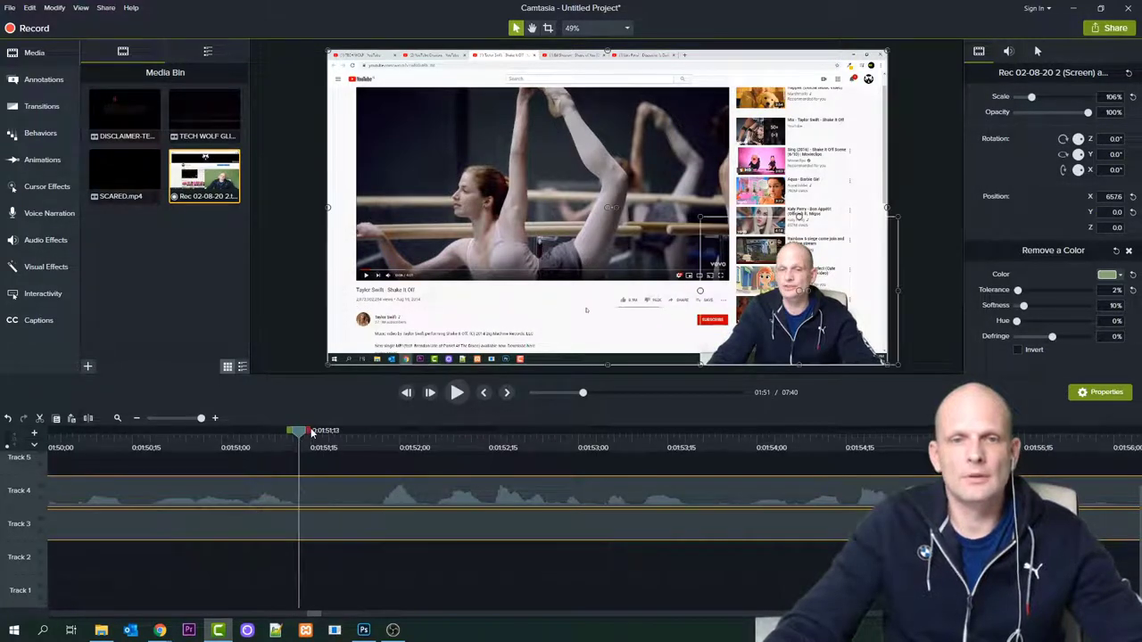
pyautogui.moveTo(312, 434); pyautogui.dragTo(376, 434)
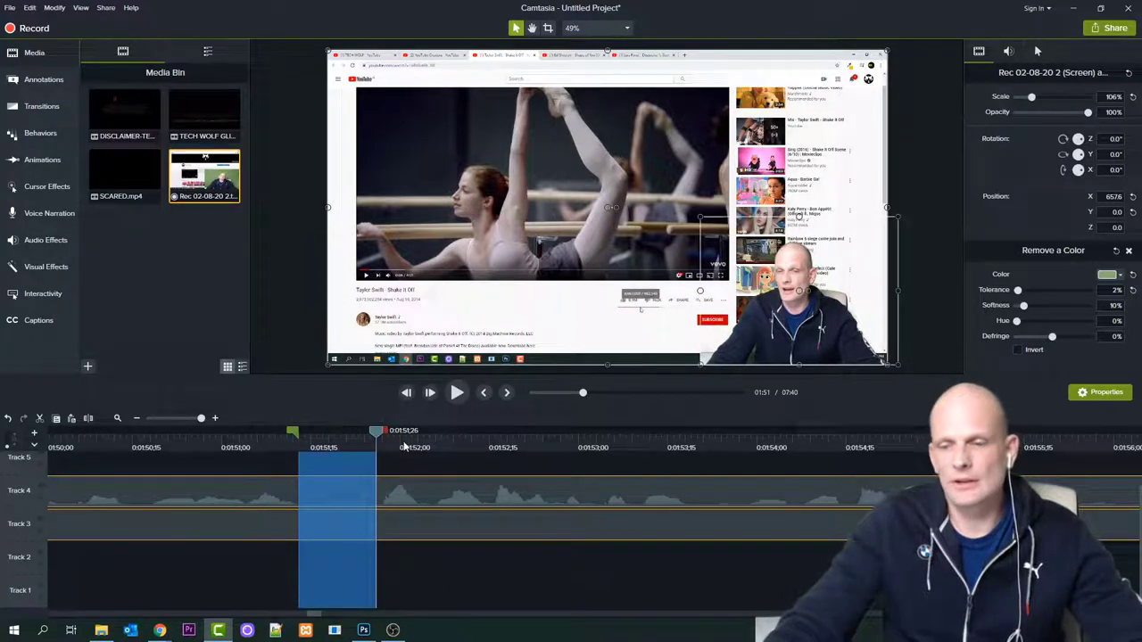
pyautogui.press('Delete')
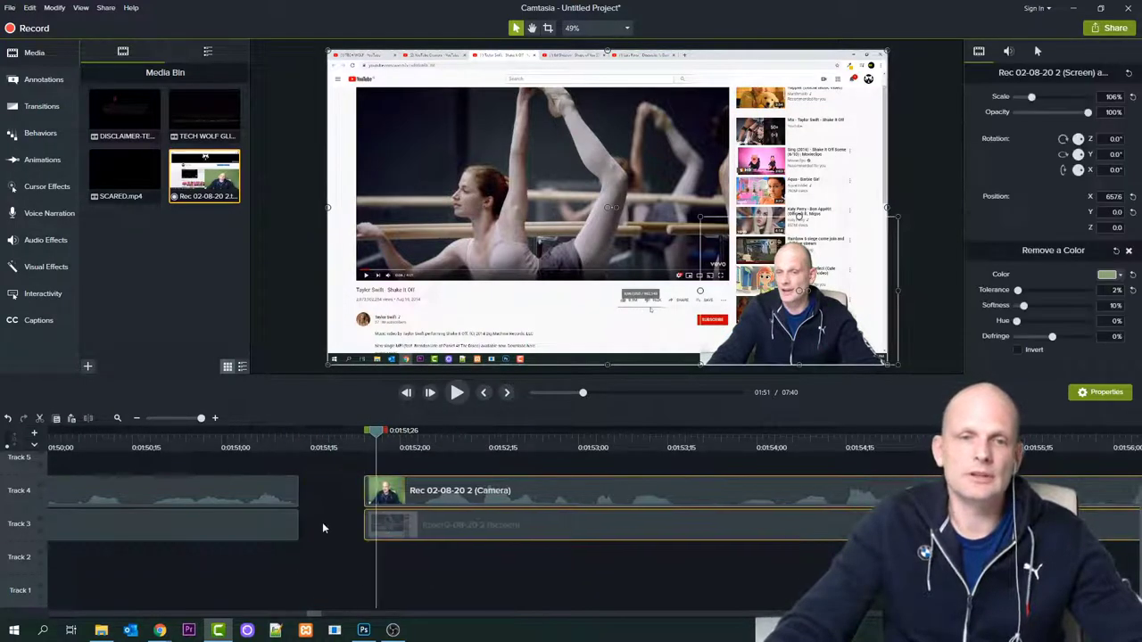
pyautogui.moveTo(324, 527); pyautogui.dragTo(255, 506)
pyautogui.click(190, 445)
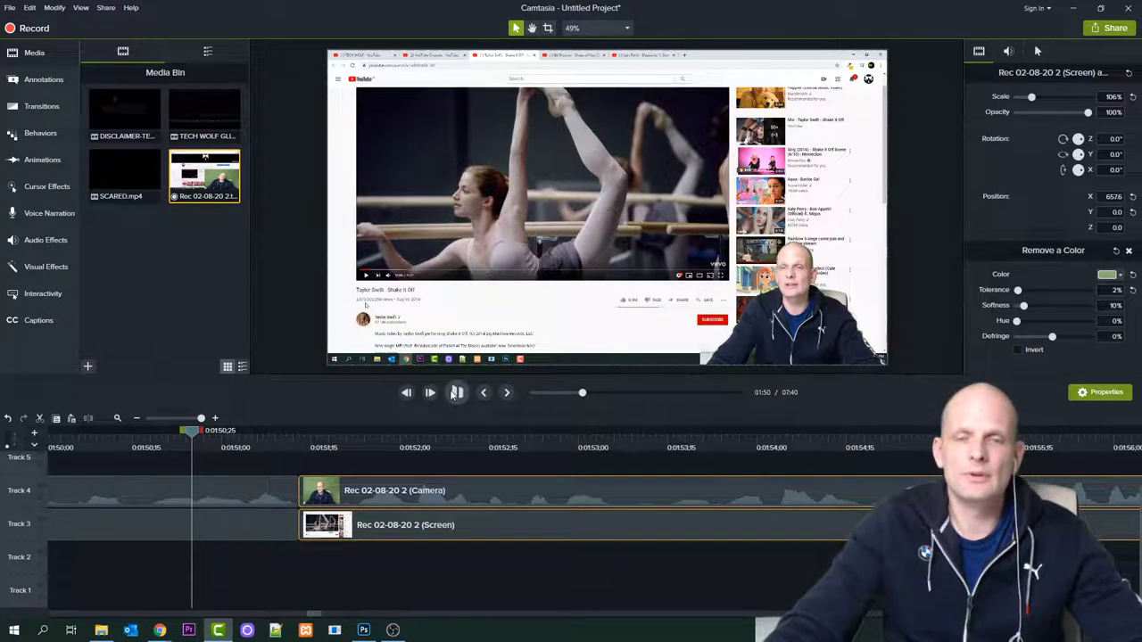
pyautogui.click(456, 393)
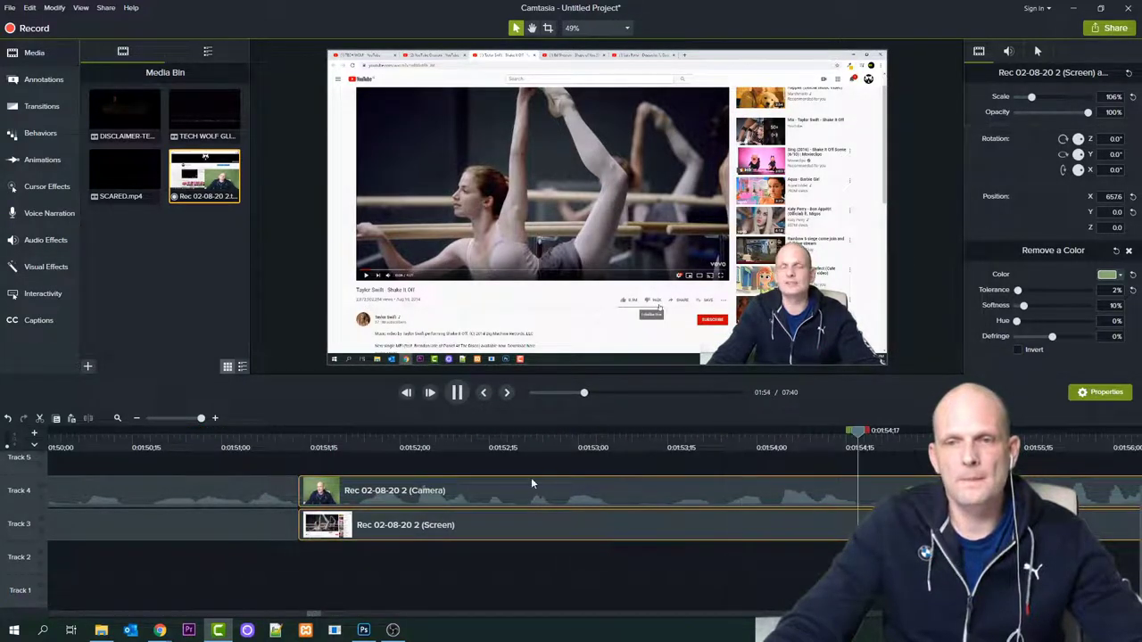
# Cut both tracks from about 0:01:53;07 to 0:01:54;02, closing the gap, and play back from before the join
pyautogui.moveTo(548, 439); pyautogui.dragTo(780, 439)
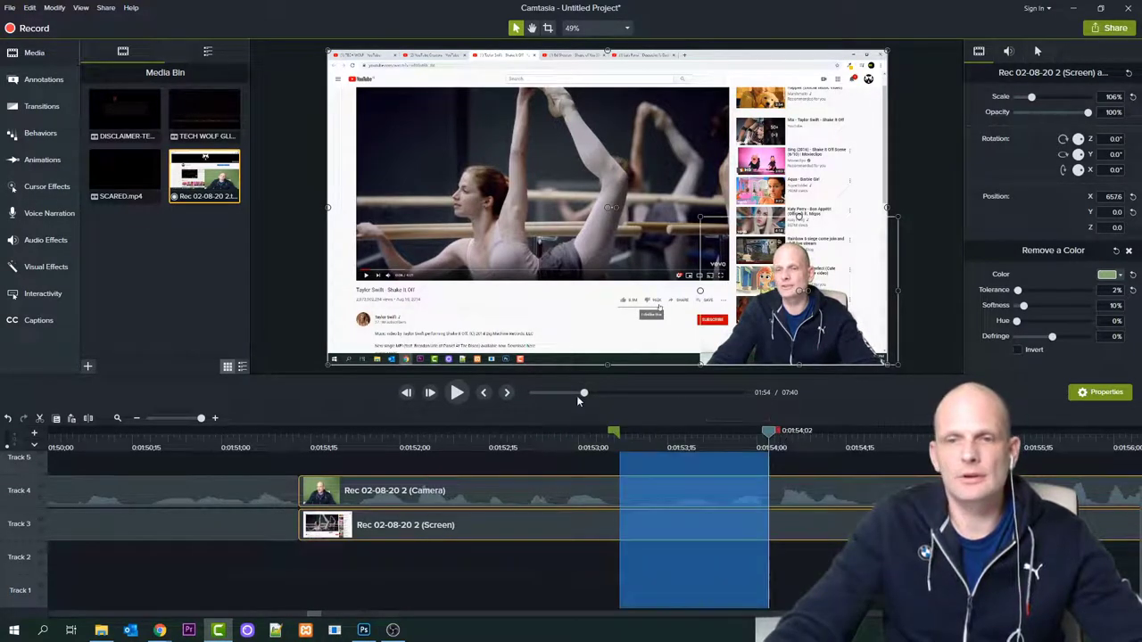
pyautogui.click(456, 393)
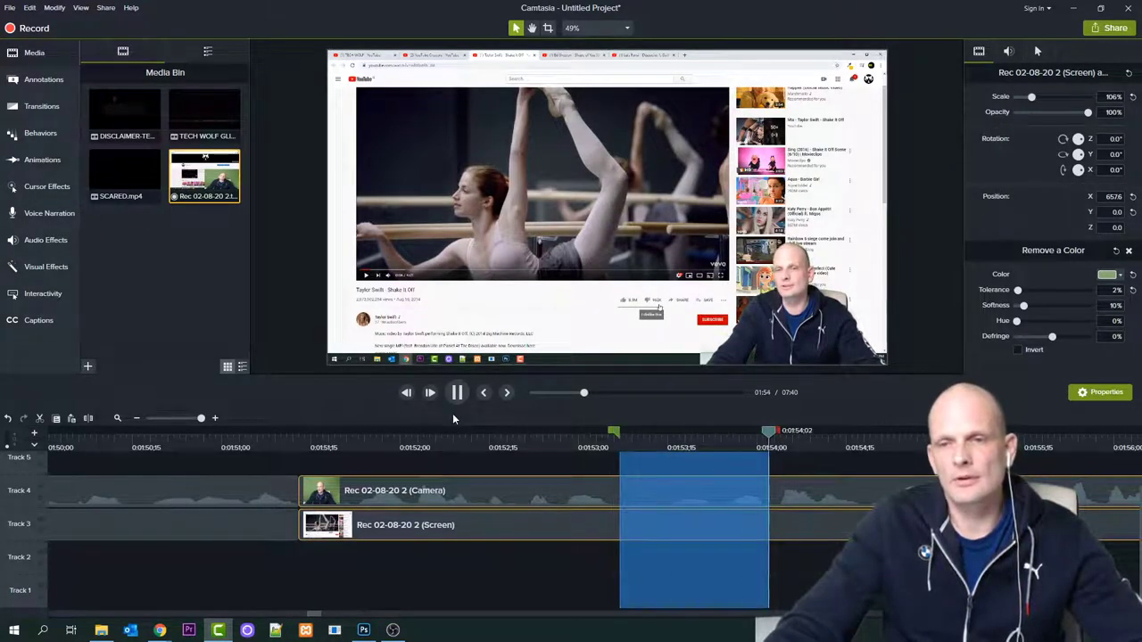
pyautogui.press('Delete')
pyautogui.moveTo(746, 478); pyautogui.dragTo(571, 515)
pyautogui.click(143, 444)
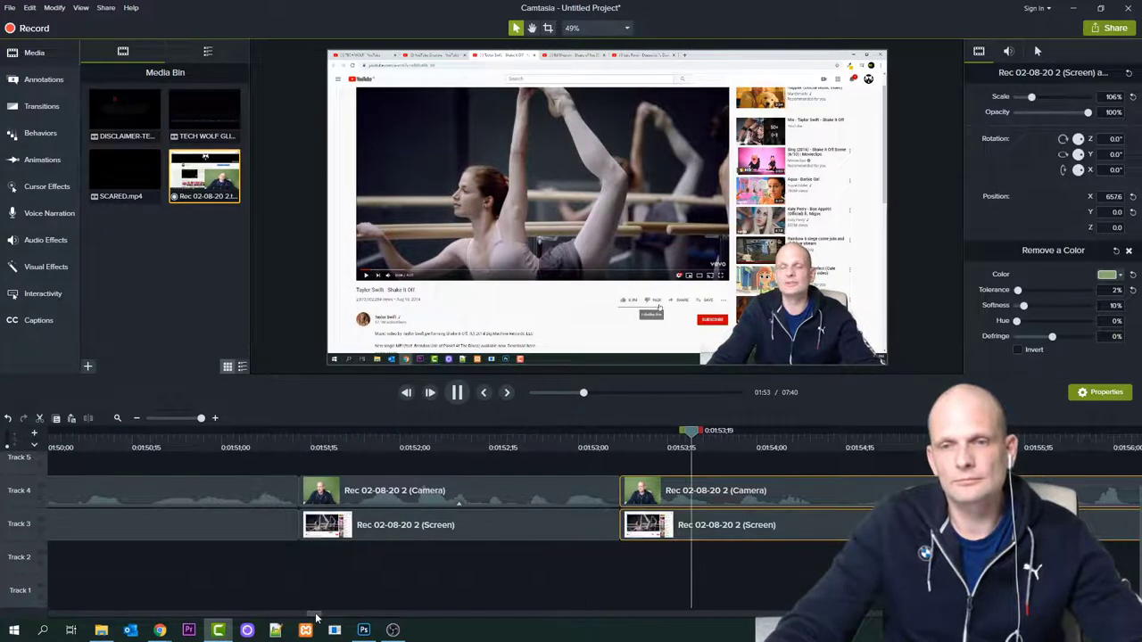
# Delete the camera and screen section from about 0:01:54;10 to 0:01:54;26 and move the following clips back against the cut
pyautogui.click(367, 443)
pyautogui.moveTo(375, 436); pyautogui.dragTo(473, 449)
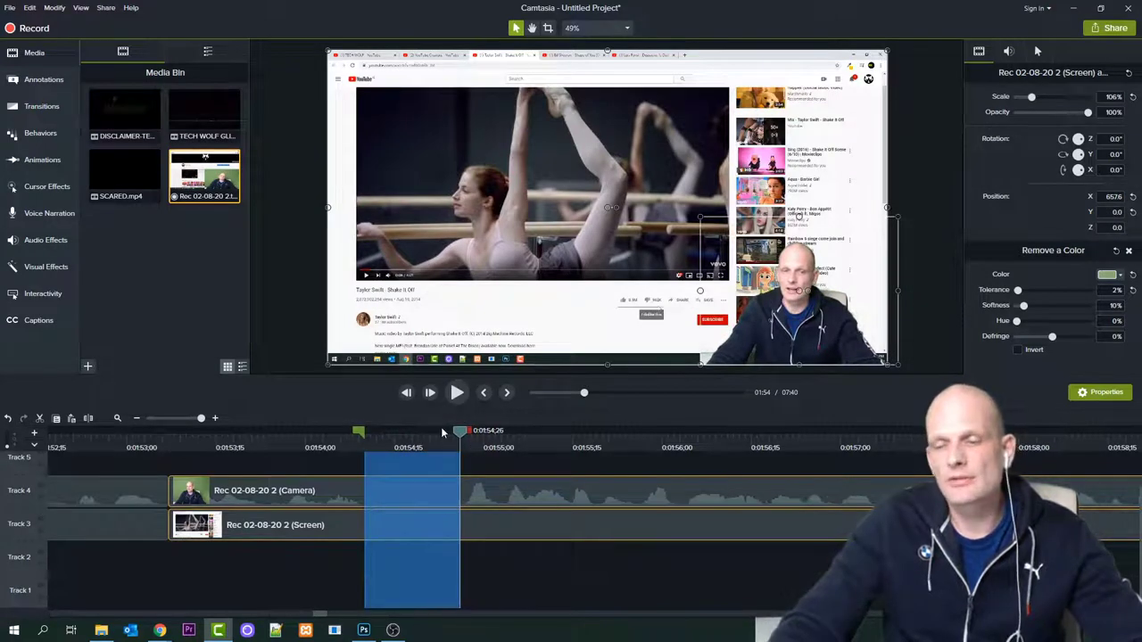
pyautogui.press('Delete')
pyautogui.moveTo(520, 529); pyautogui.dragTo(425, 527)
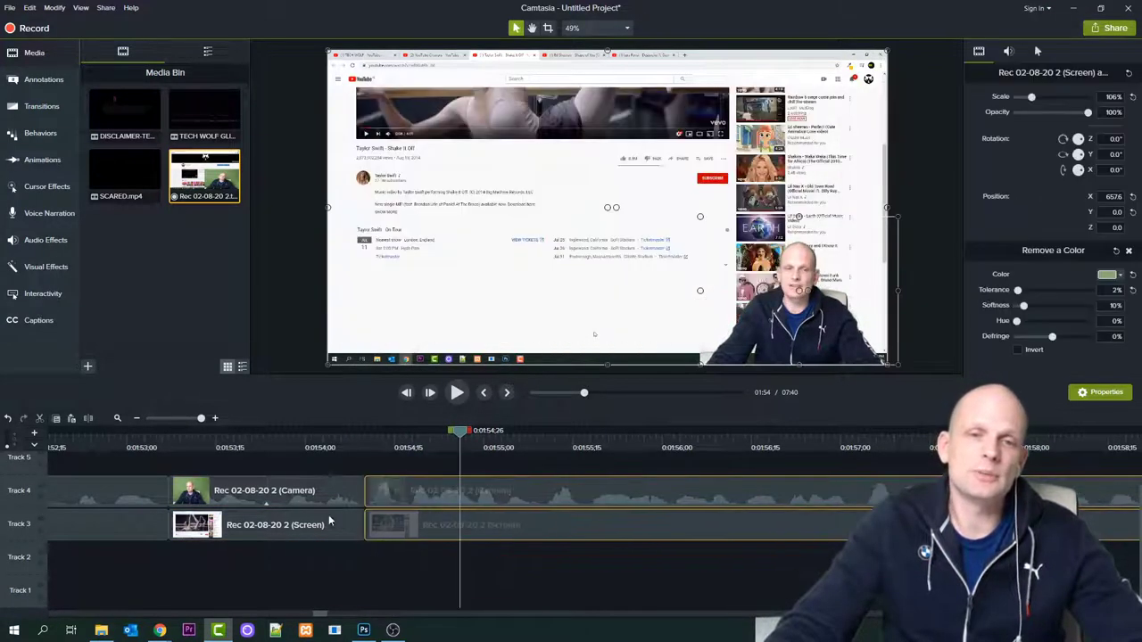
# Play back from about 0:01:52 across the new join and on to about 0:02:00
pyautogui.click(67, 451)
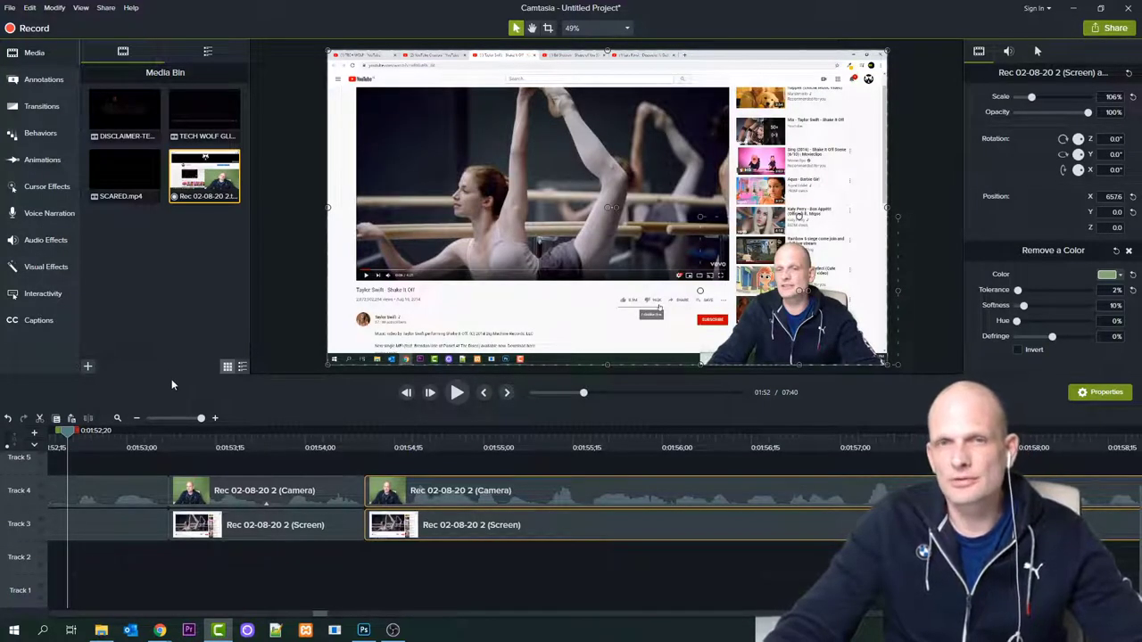
pyautogui.moveTo(69, 436); pyautogui.dragTo(35, 435)
pyautogui.click(457, 401)
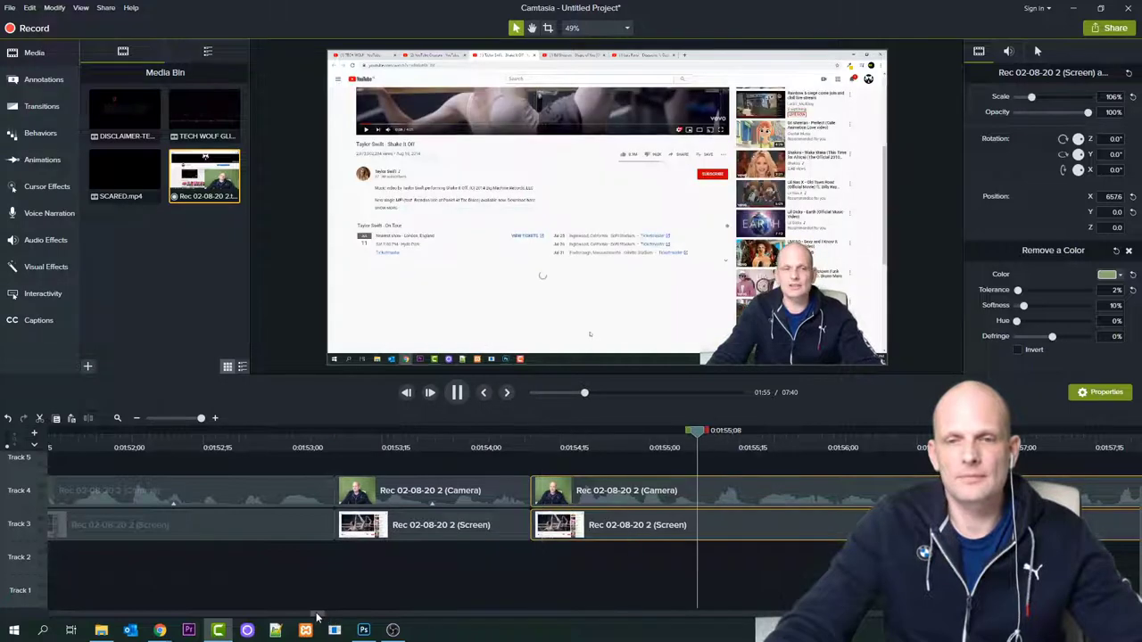
pyautogui.moveTo(317, 618); pyautogui.dragTo(334, 618)
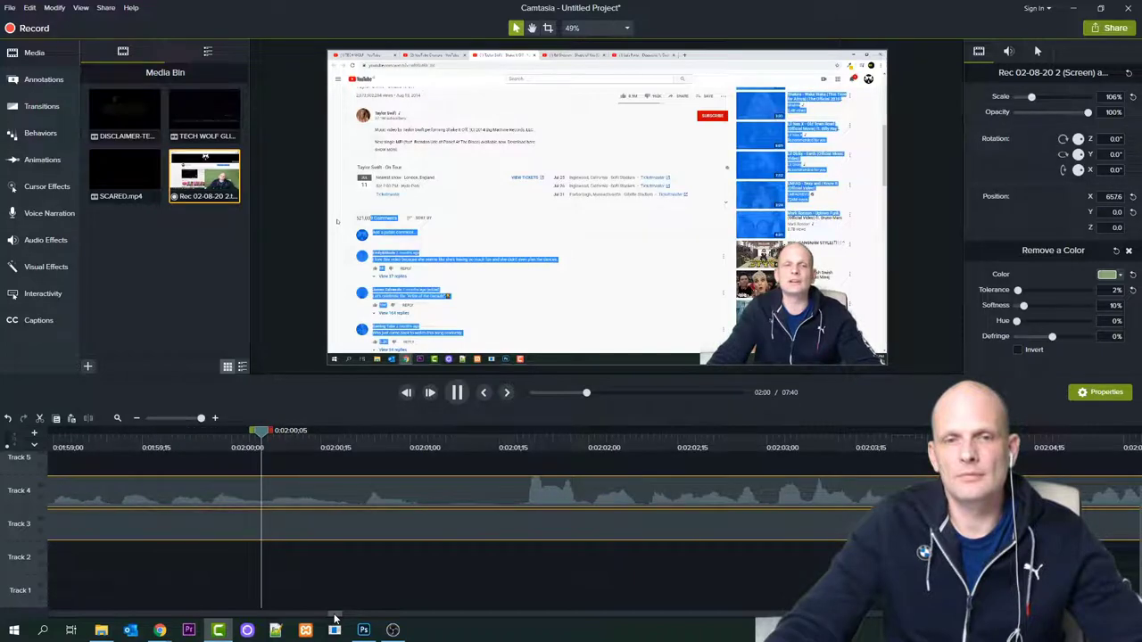
# Cut both tracks from about 0:02:01;02 to 0:02:01;17, closing the gap, and play back from about 0:02:00;04 onward
pyautogui.click(376, 442)
pyautogui.moveTo(386, 431); pyautogui.dragTo(476, 443)
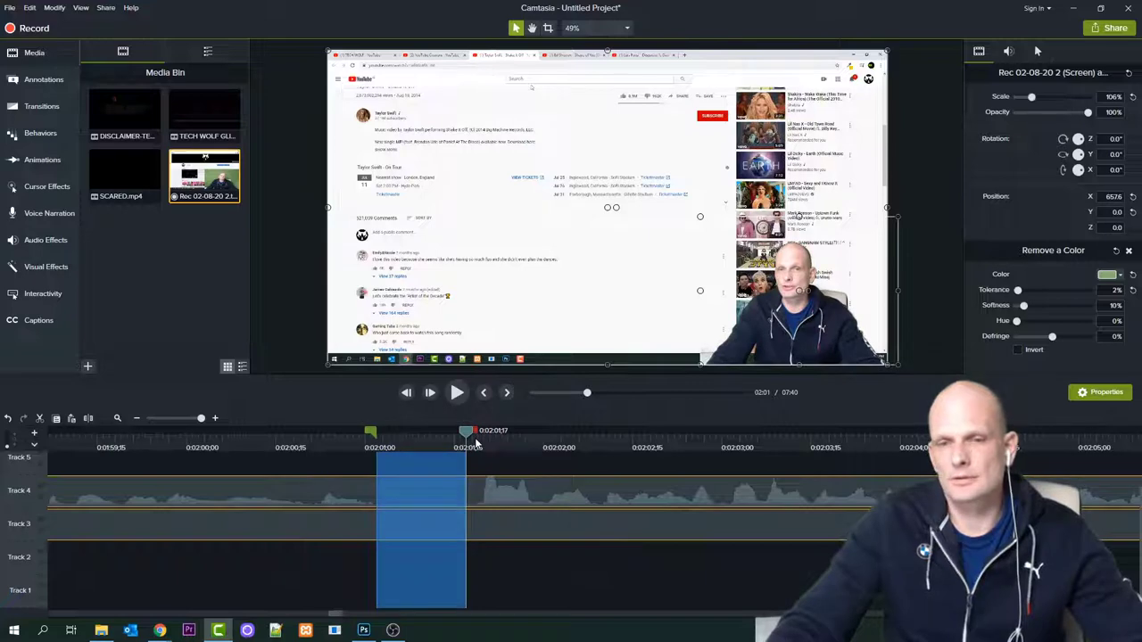
pyautogui.press('Delete')
pyautogui.moveTo(434, 474); pyautogui.dragTo(393, 522)
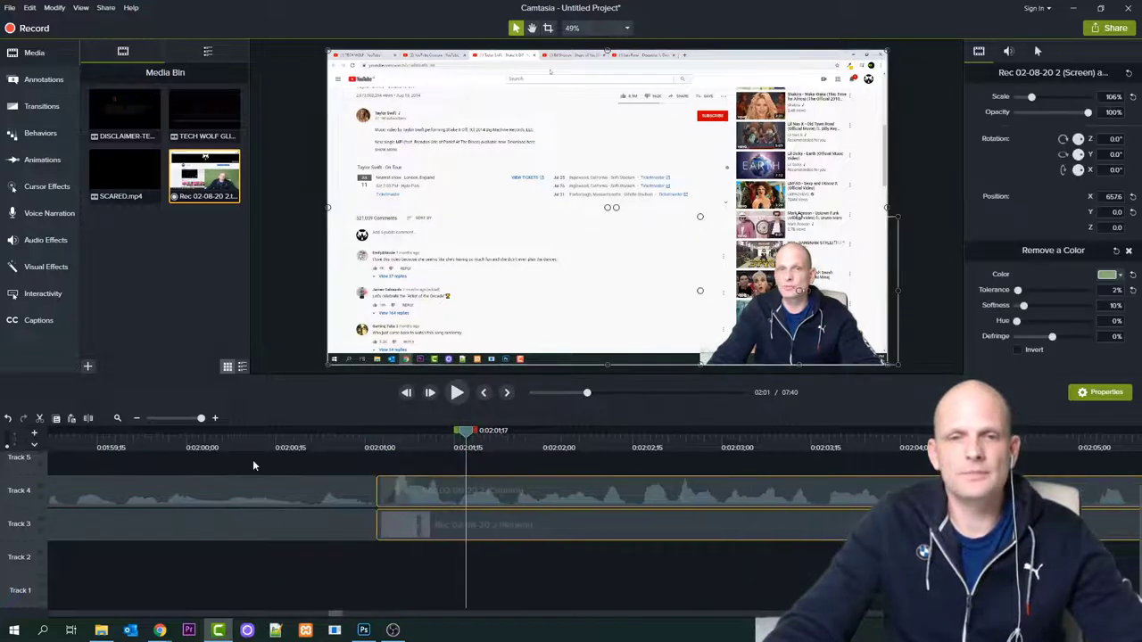
pyautogui.click(212, 443)
pyautogui.click(456, 392)
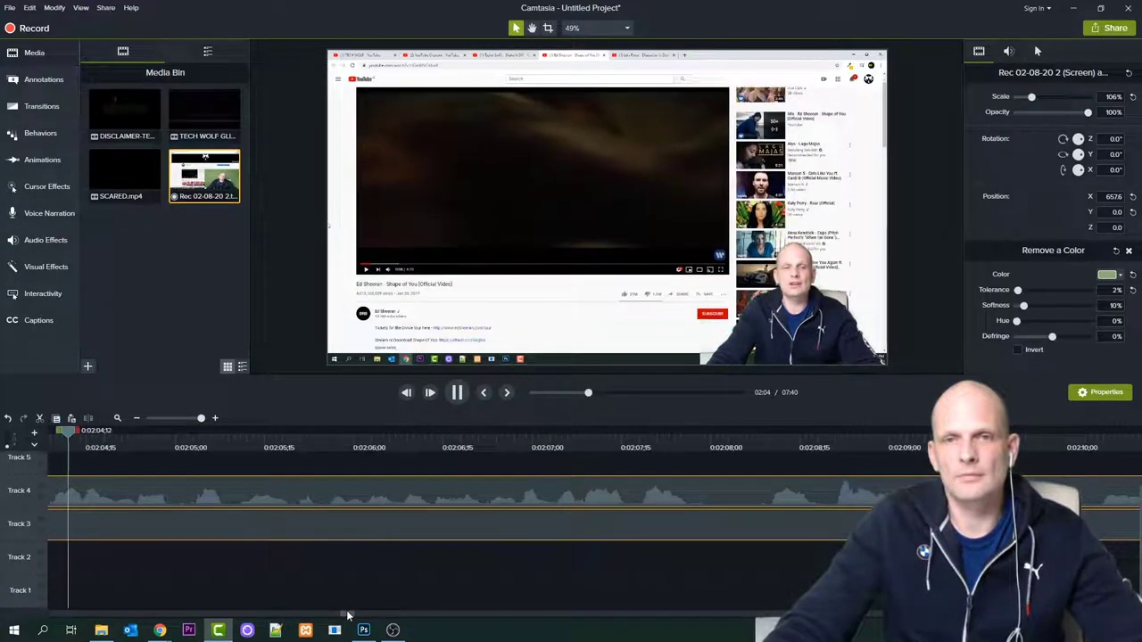
pyautogui.moveTo(348, 615); pyautogui.dragTo(362, 615)
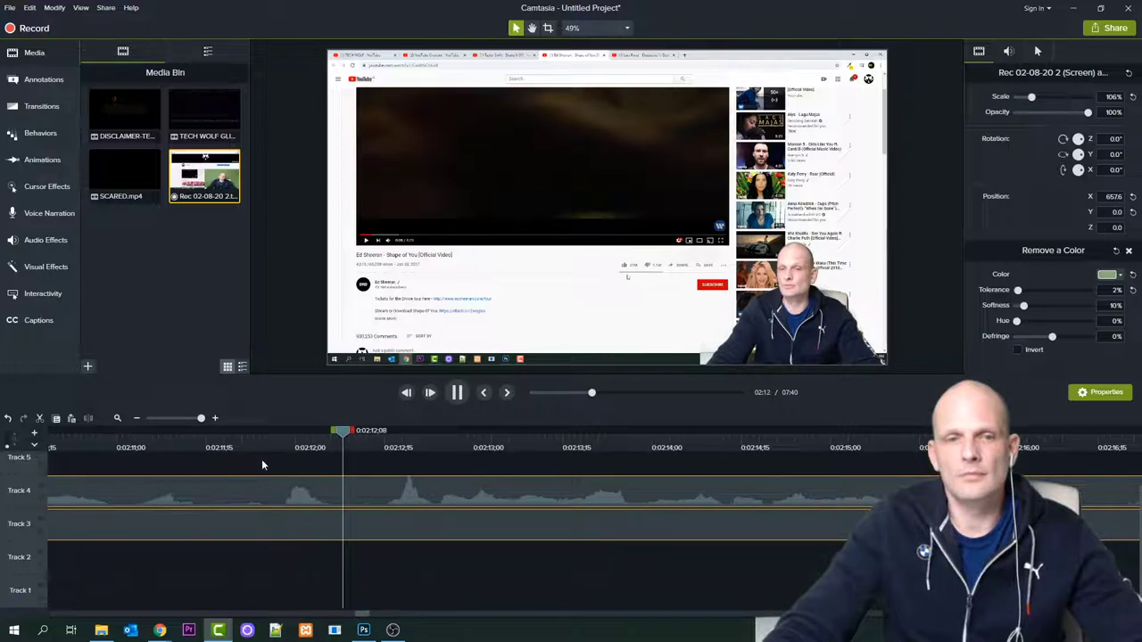
# Cut both tracks from 0:02:11;14 to 0:02:12;15, closing the gap, and play back from about 0:02:10;24
pyautogui.click(201, 443)
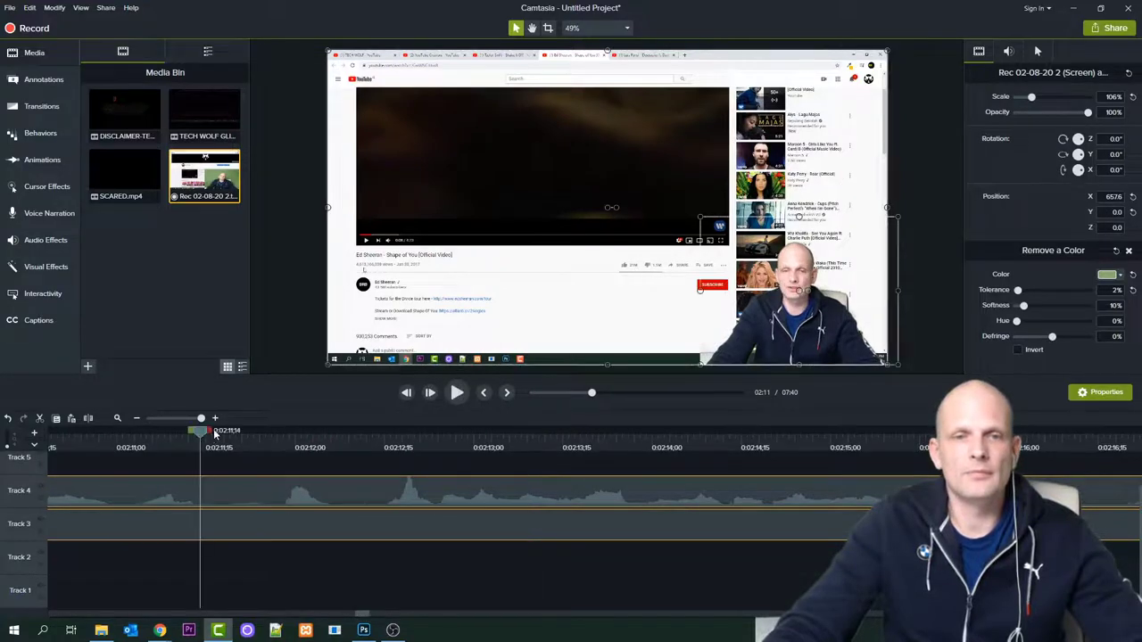
pyautogui.moveTo(213, 434); pyautogui.dragTo(393, 479)
pyautogui.press('Delete')
pyautogui.moveTo(461, 534); pyautogui.dragTo(207, 522)
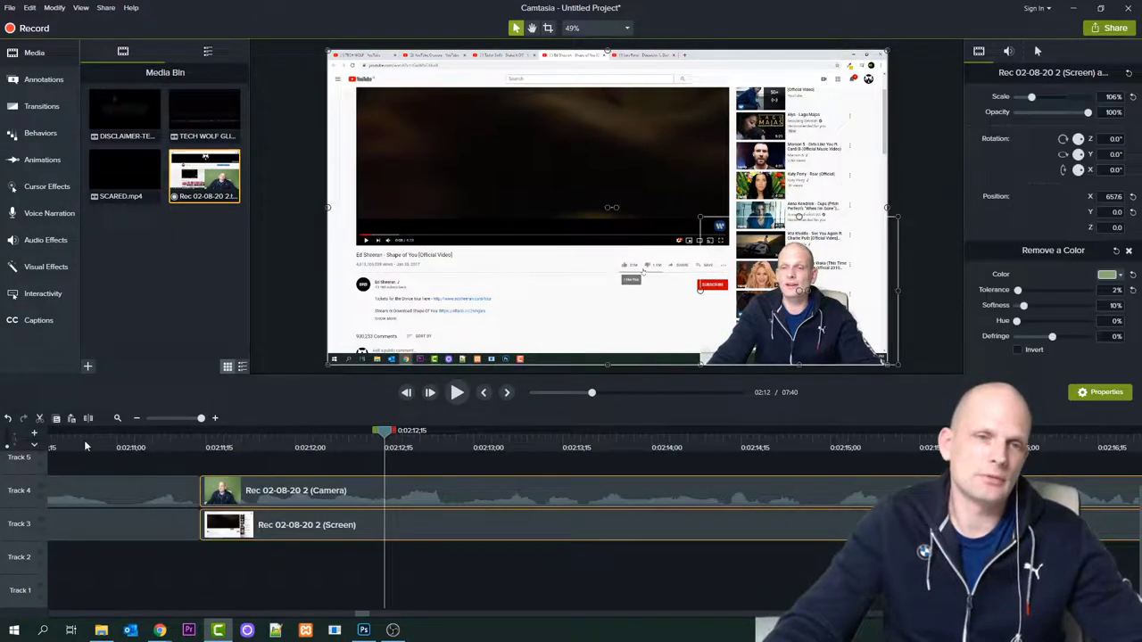
pyautogui.click(78, 443)
pyautogui.click(455, 393)
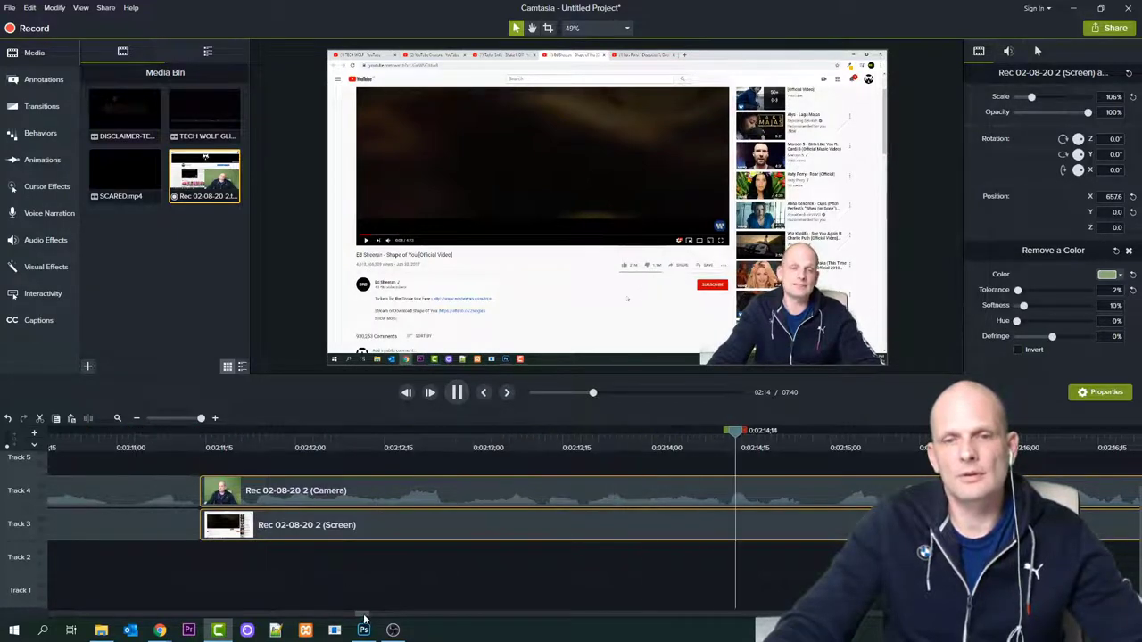
pyautogui.moveTo(363, 615); pyautogui.dragTo(370, 615)
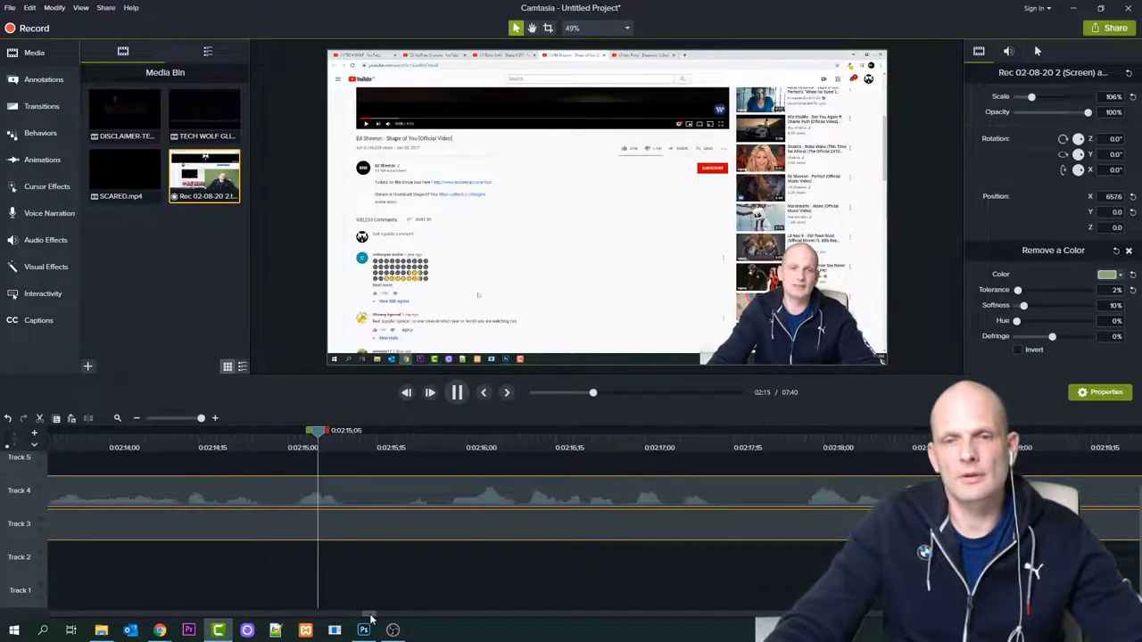
# Cut two short sections from both tracks, about 0:02:14;26 to 0:02:15;00 and 0:02:15;12 to 0:02:15;27
pyautogui.click(268, 433)
pyautogui.moveTo(275, 434); pyautogui.dragTo(460, 449)
pyautogui.hotkey('ctrl', 'x')
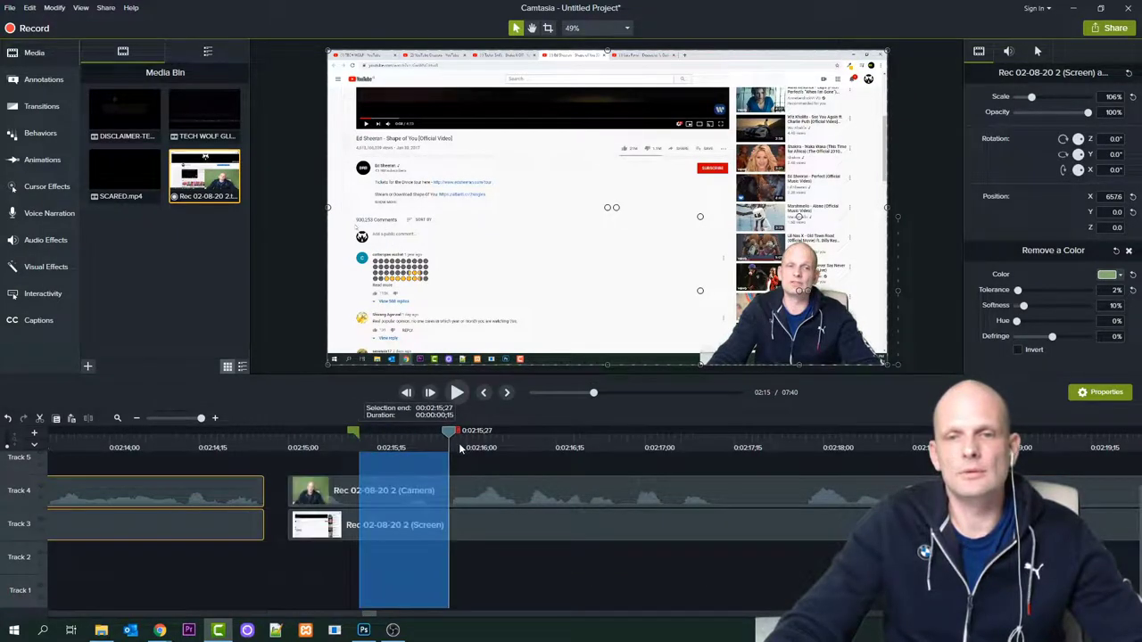
pyautogui.click(457, 394)
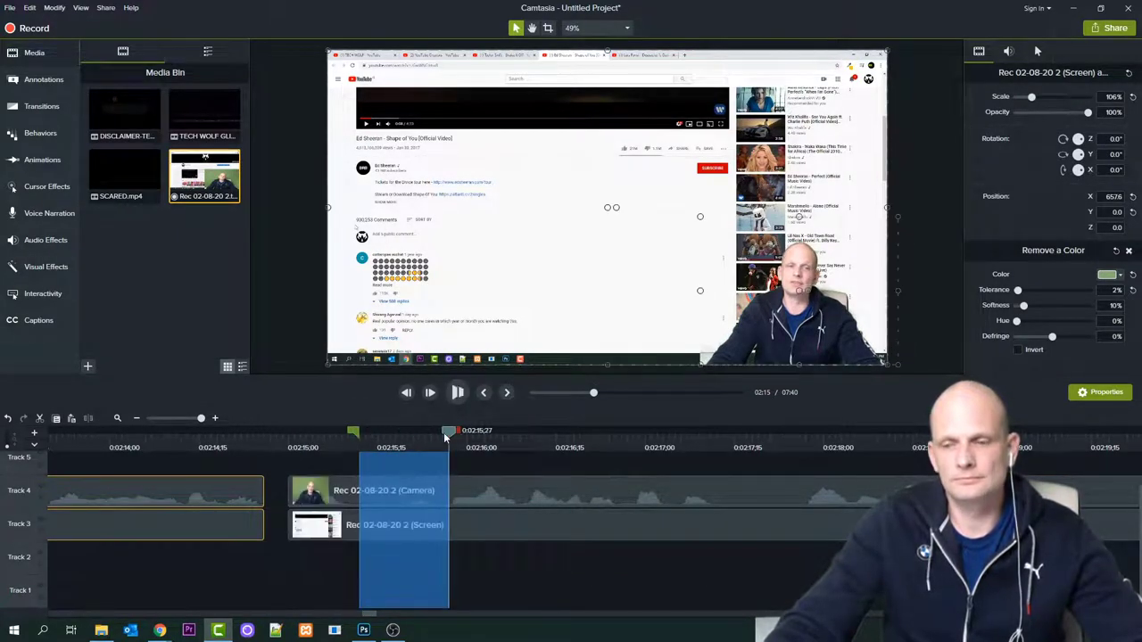
pyautogui.hotkey('ctrl', 'x')
# Close the two gaps after 0:02:14;26 by moving the camera and screen clips back, and replay from 0:02:13;27
pyautogui.moveTo(299, 469); pyautogui.dragTo(328, 544)
pyautogui.moveTo(299, 523); pyautogui.dragTo(267, 520)
pyautogui.moveTo(401, 489); pyautogui.dragTo(312, 516)
pyautogui.click(93, 437)
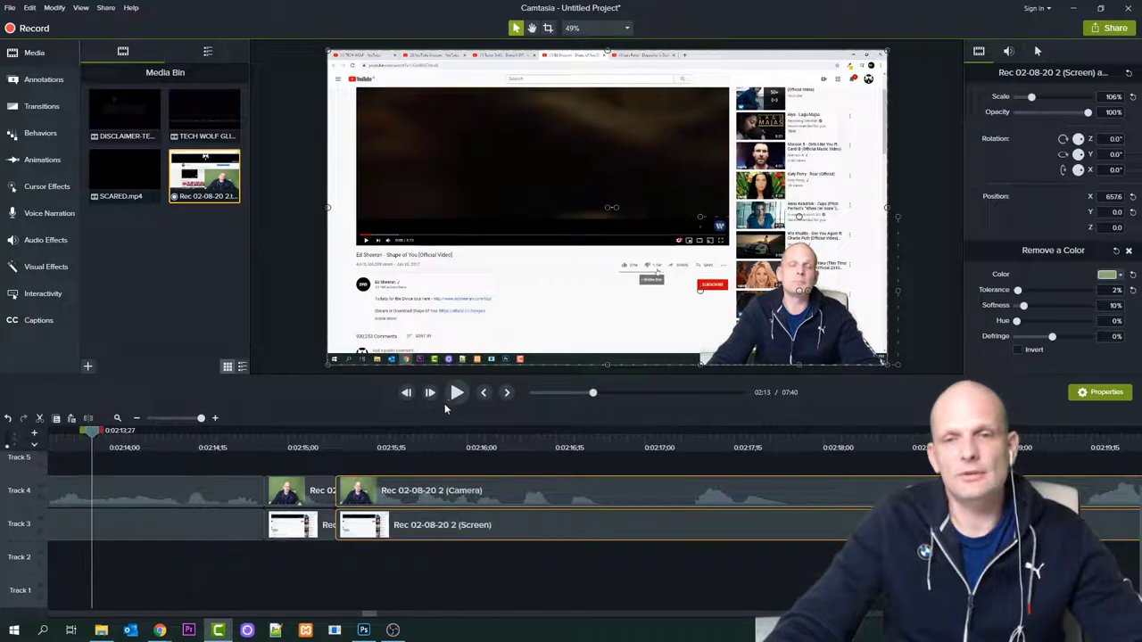
pyautogui.click(456, 393)
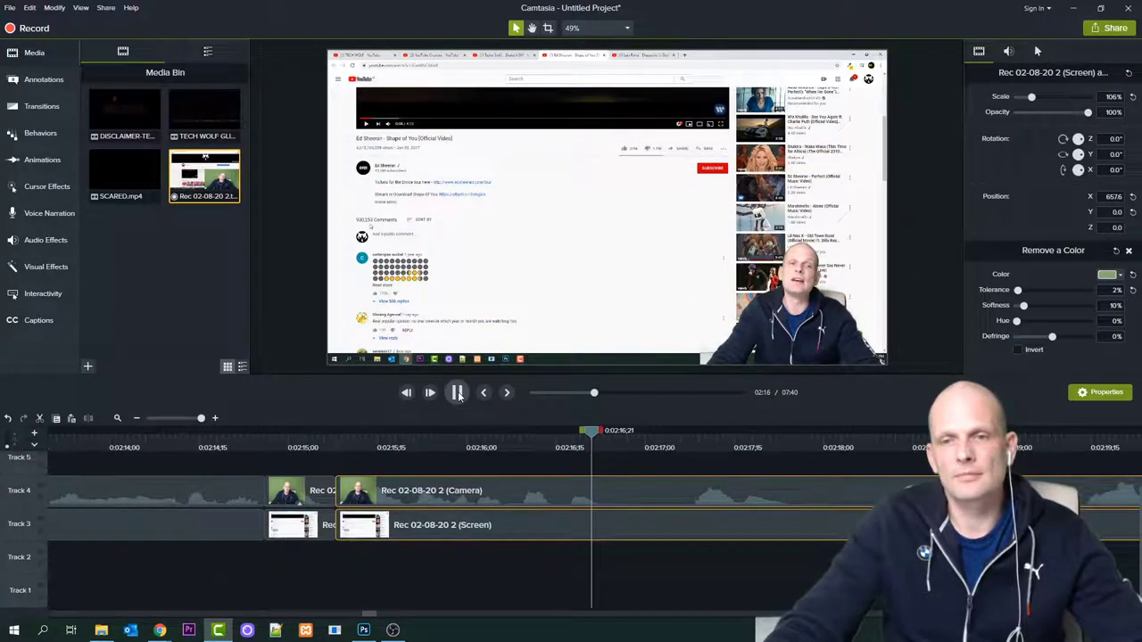
# Stop playback at 0:02:16;24 and review the following footage up to about 0:02:17;21
pyautogui.click(610, 442)
pyautogui.moveTo(556, 459); pyautogui.dragTo(577, 525)
pyautogui.moveTo(369, 617); pyautogui.dragTo(374, 612)
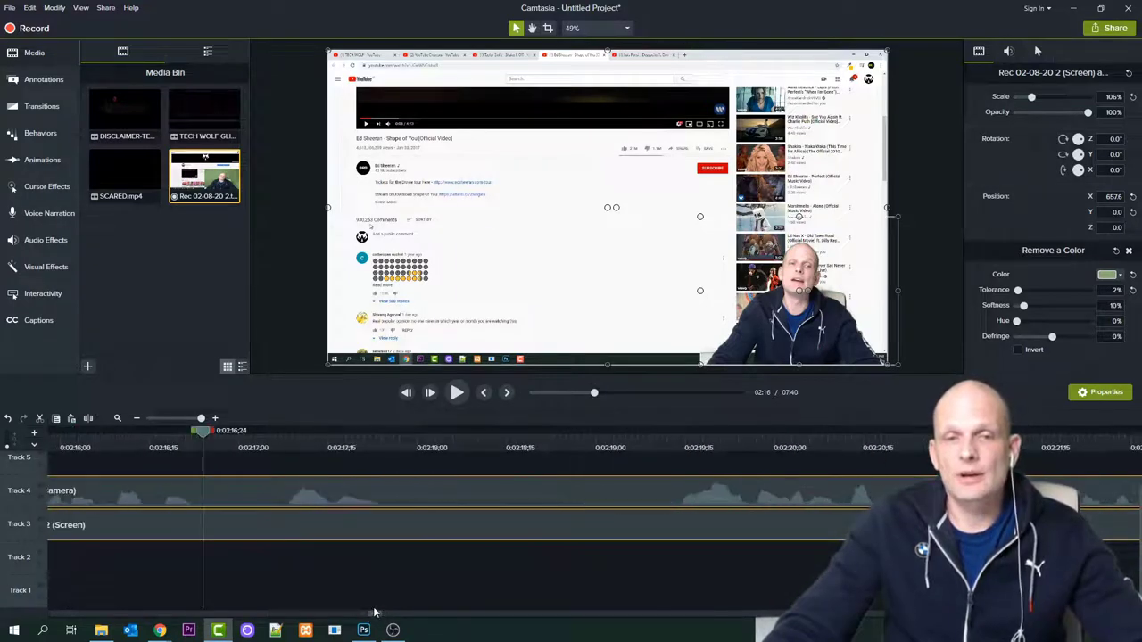
pyautogui.click(456, 394)
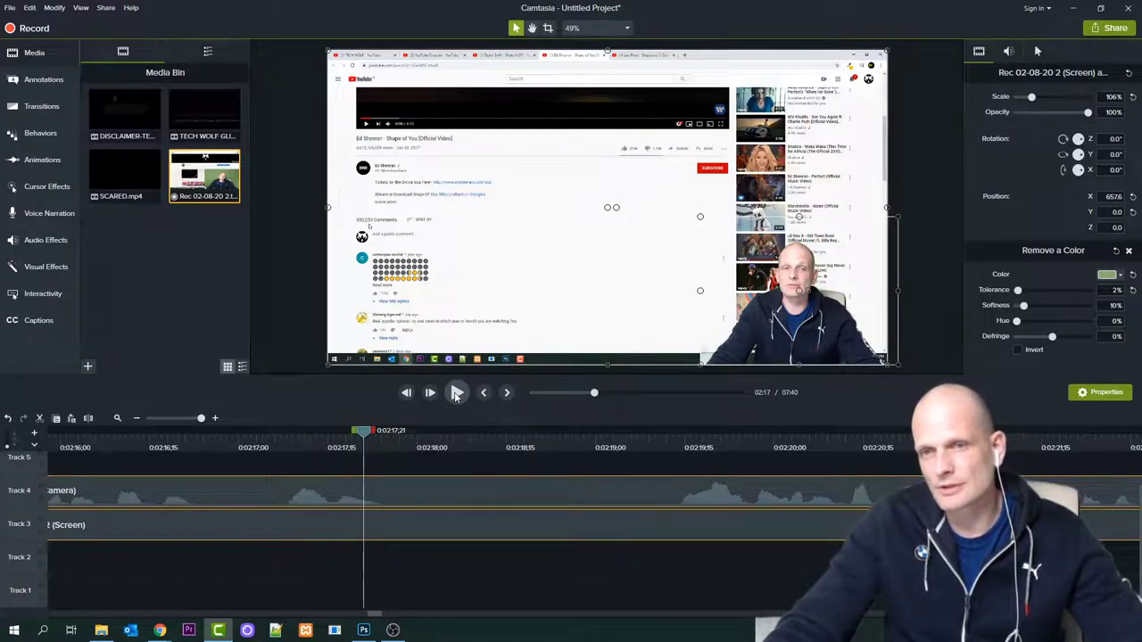
# Review the whole timeline, return to about 0:02:02;18 among the edited clips and place the playhead at 0:02:00;13
pyautogui.click(120, 418)
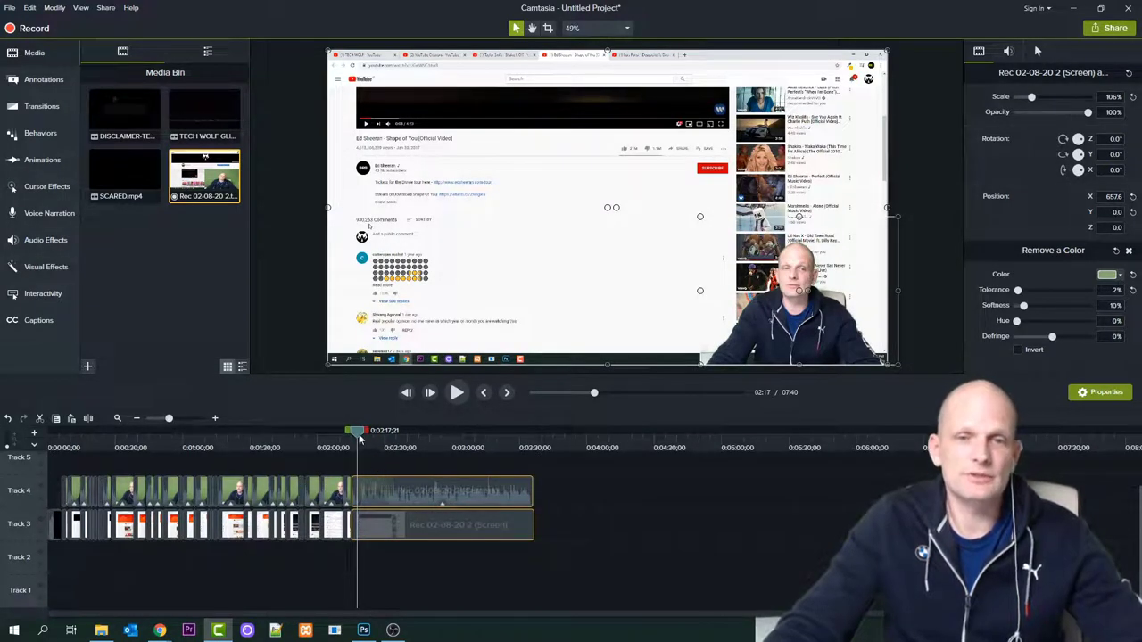
pyautogui.moveTo(359, 437); pyautogui.dragTo(321, 437)
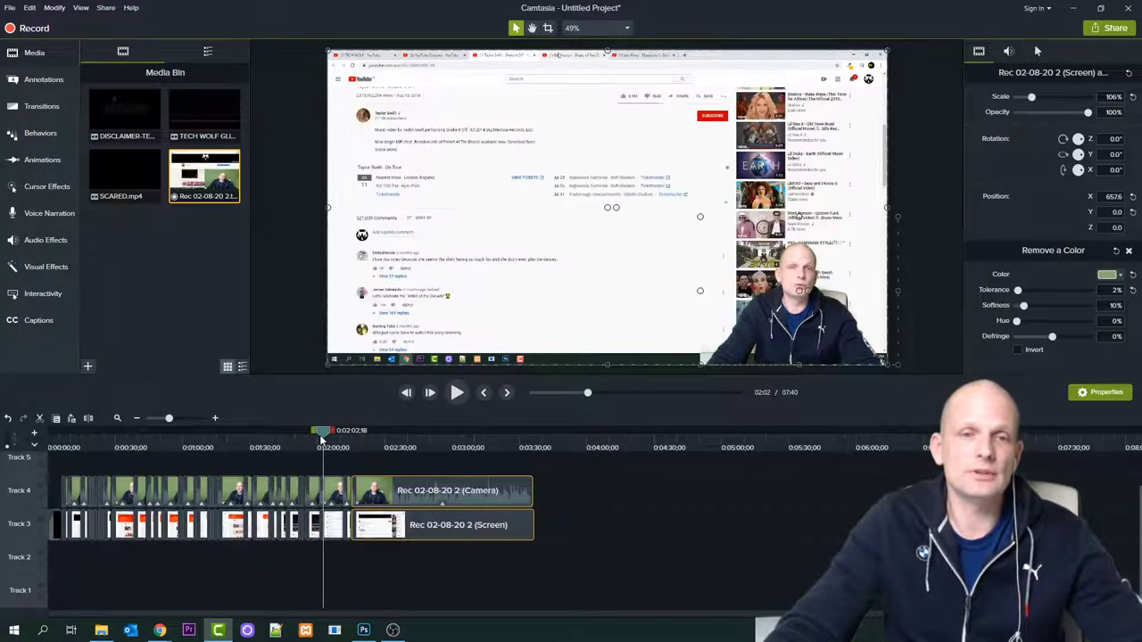
pyautogui.click(216, 419)
pyautogui.click(216, 419)
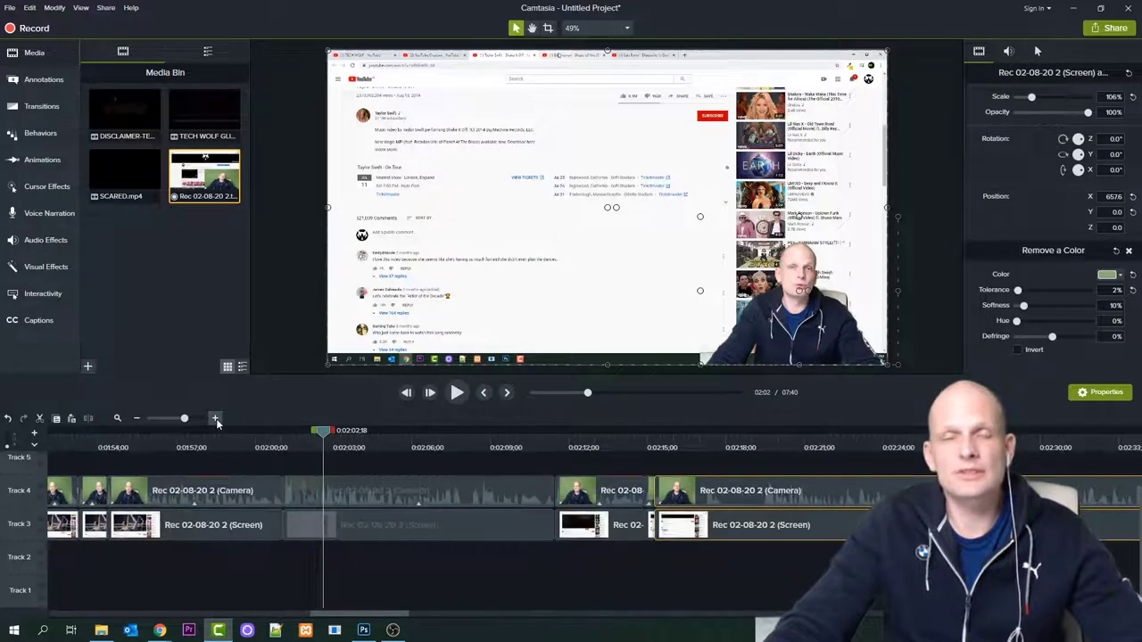
pyautogui.click(216, 418)
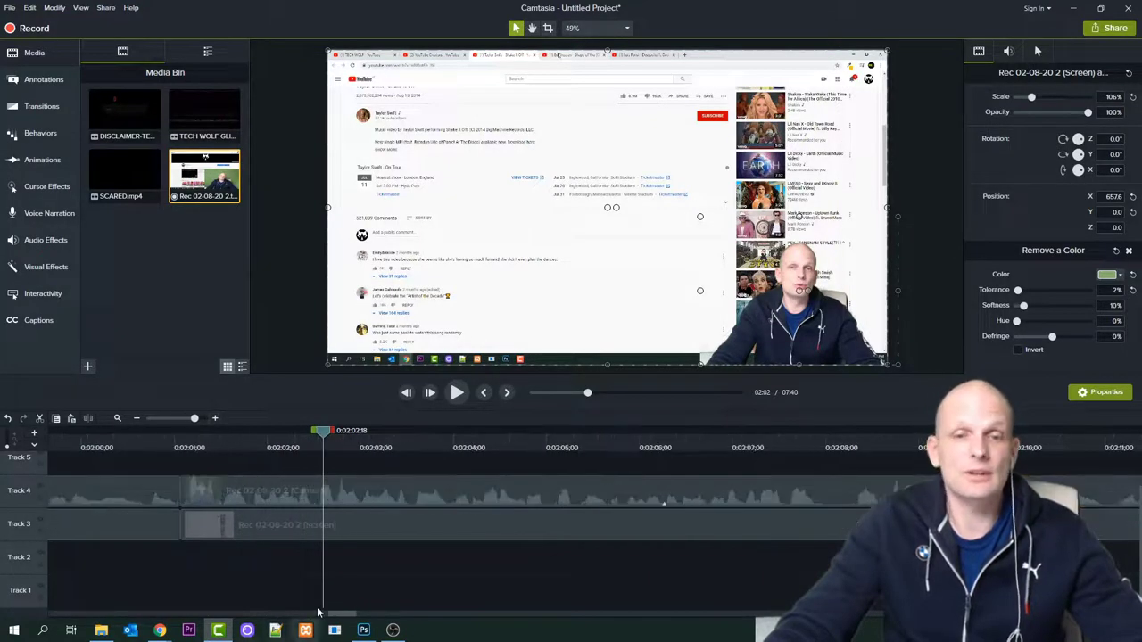
pyautogui.click(122, 447)
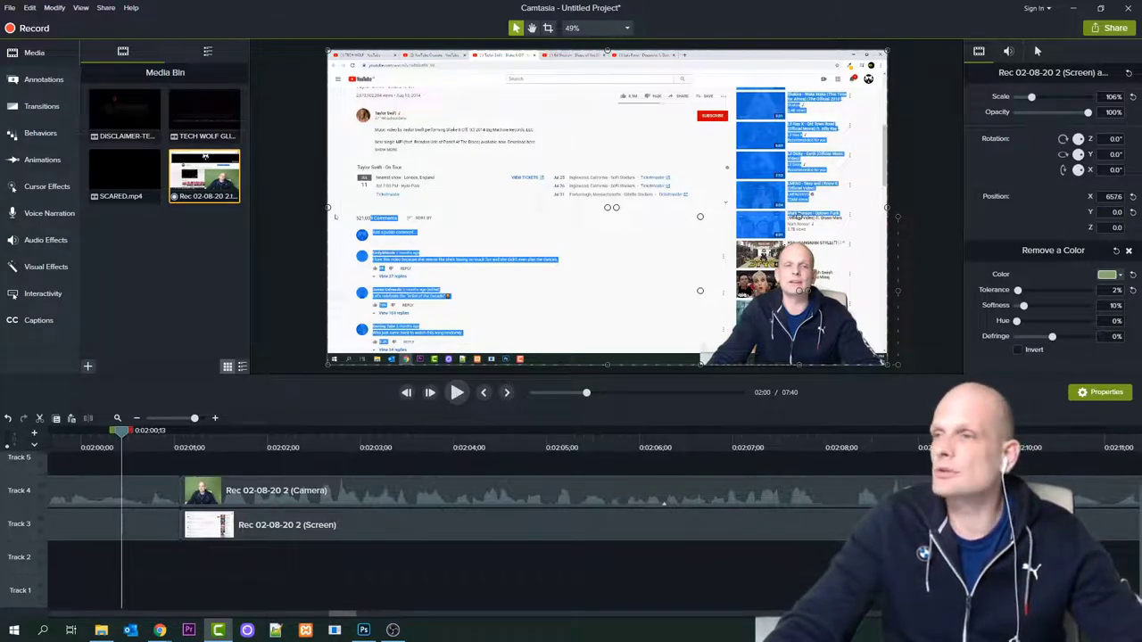
# Switch to OBS to check the running recording and its camera preview, and minimise it to return to Camtasia
pyautogui.hotkey('alt', 'Tab')
pyautogui.moveTo(579, 179); pyautogui.dragTo(330, 81)
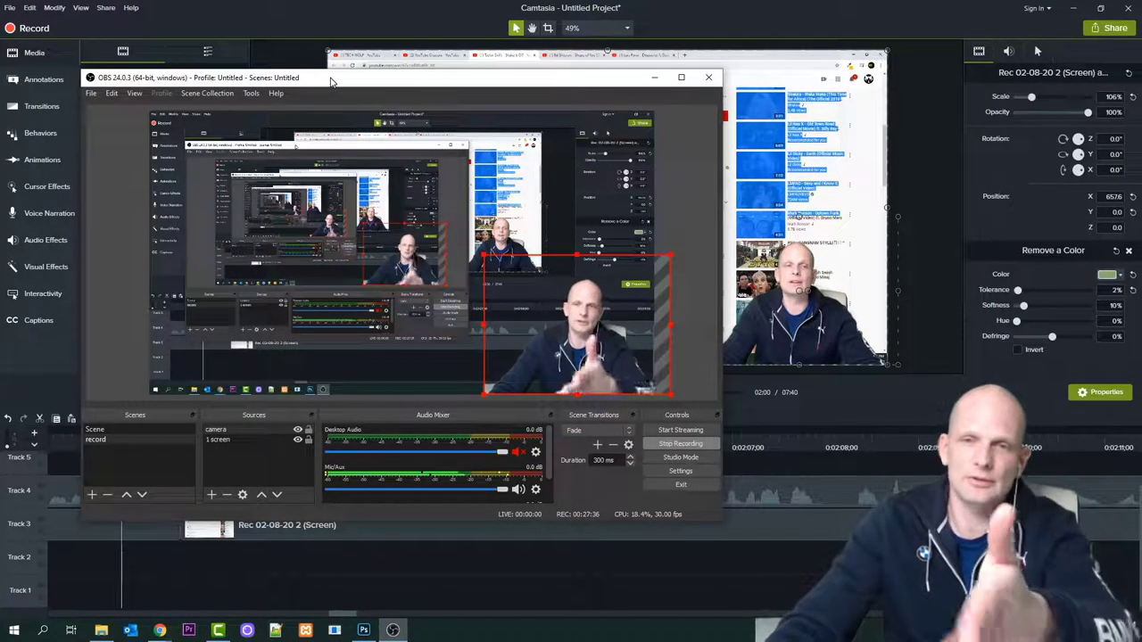
pyautogui.moveTo(330, 81); pyautogui.dragTo(324, 96)
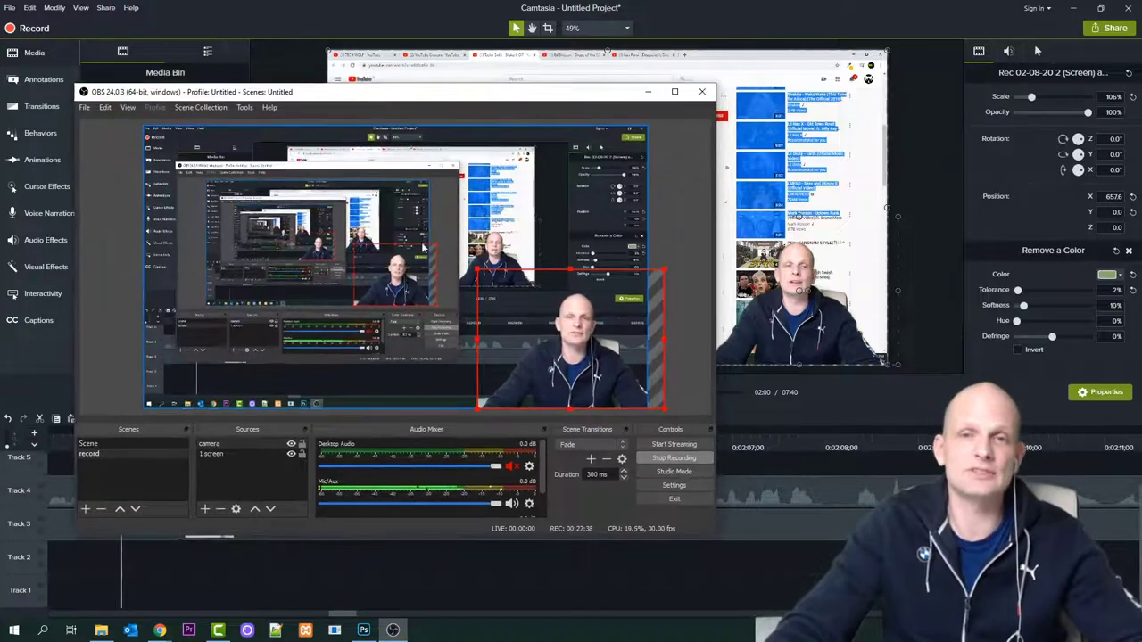
pyautogui.click(648, 91)
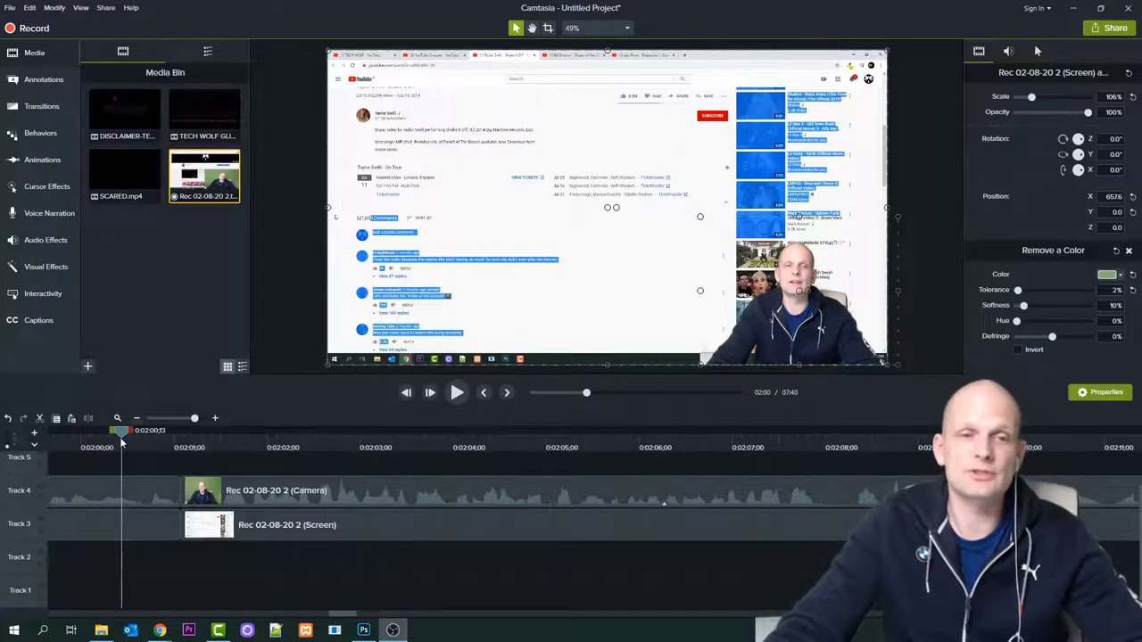
# Play back the edited footage from 0:01:52;22 across the joins to about 0:02:08
pyautogui.moveTo(127, 432); pyautogui.dragTo(2, 481)
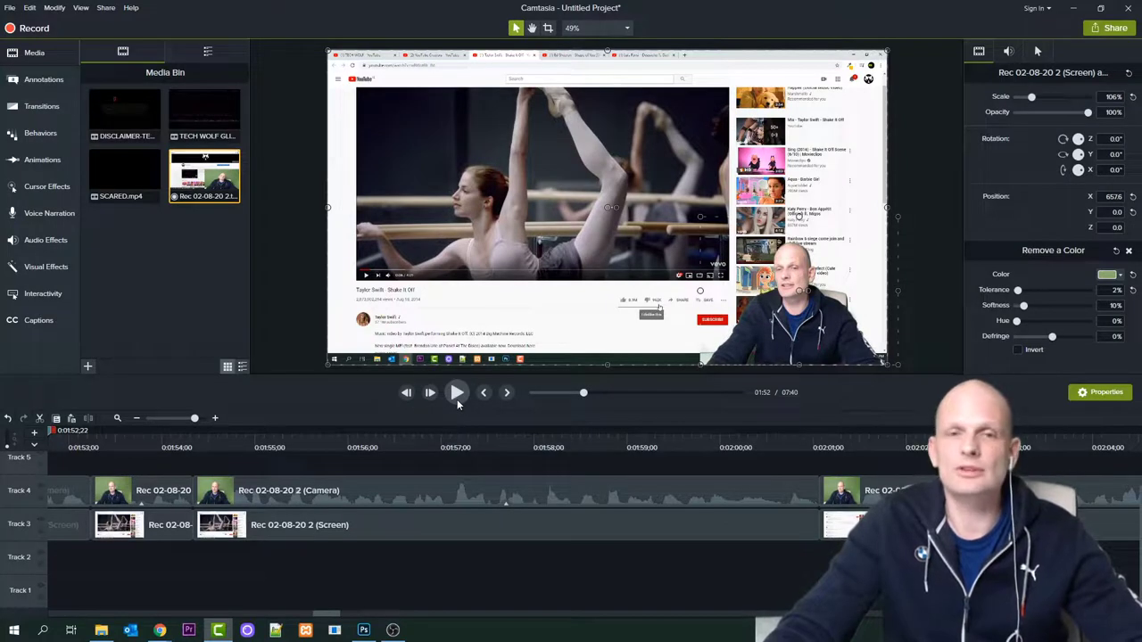
pyautogui.click(457, 397)
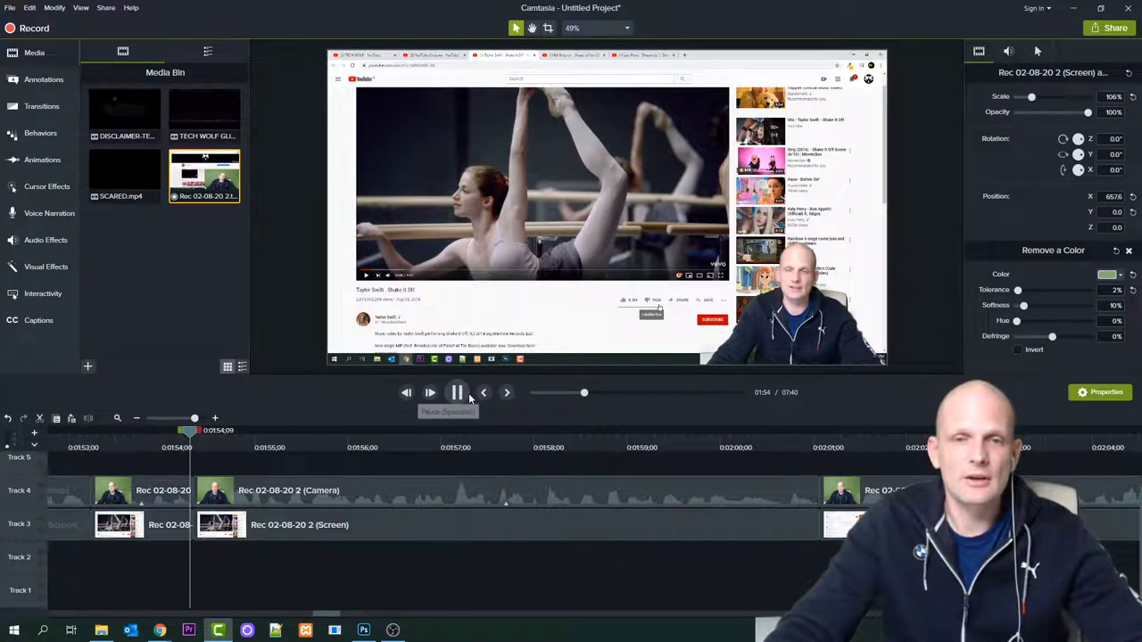
pyautogui.moveTo(324, 614); pyautogui.dragTo(336, 615)
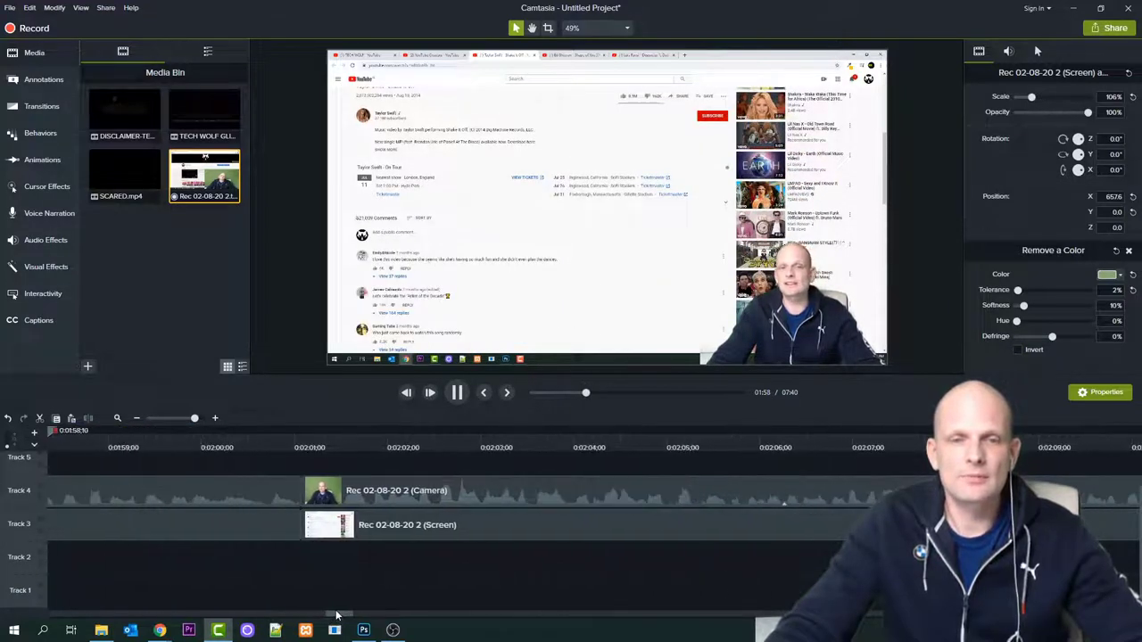
pyautogui.moveTo(337, 614); pyautogui.dragTo(353, 614)
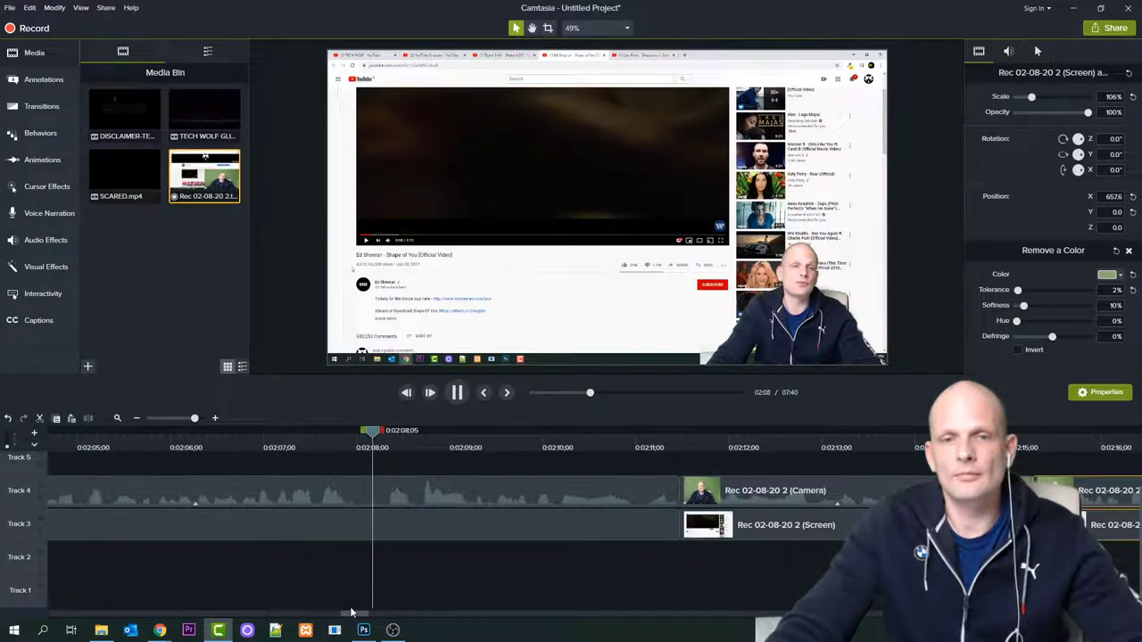
# Cut both tracks from about 0:02:07;28 to 0:02:08;09, move all following clips back against the cut, and replay from 0:02:06;29
pyautogui.click(350, 432)
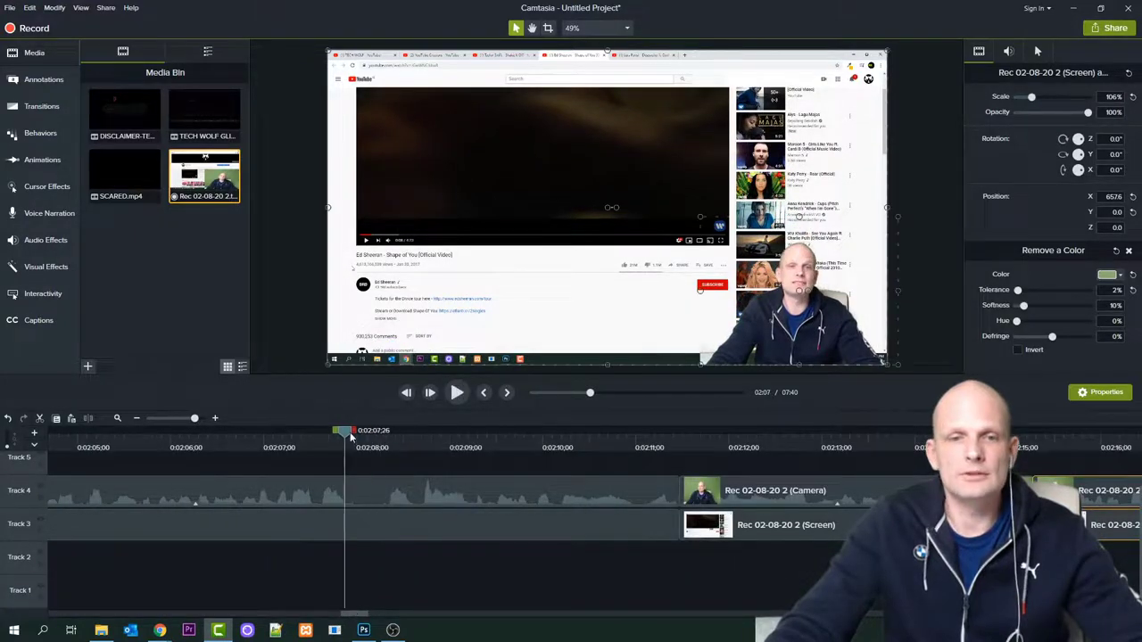
pyautogui.moveTo(348, 434); pyautogui.dragTo(386, 433)
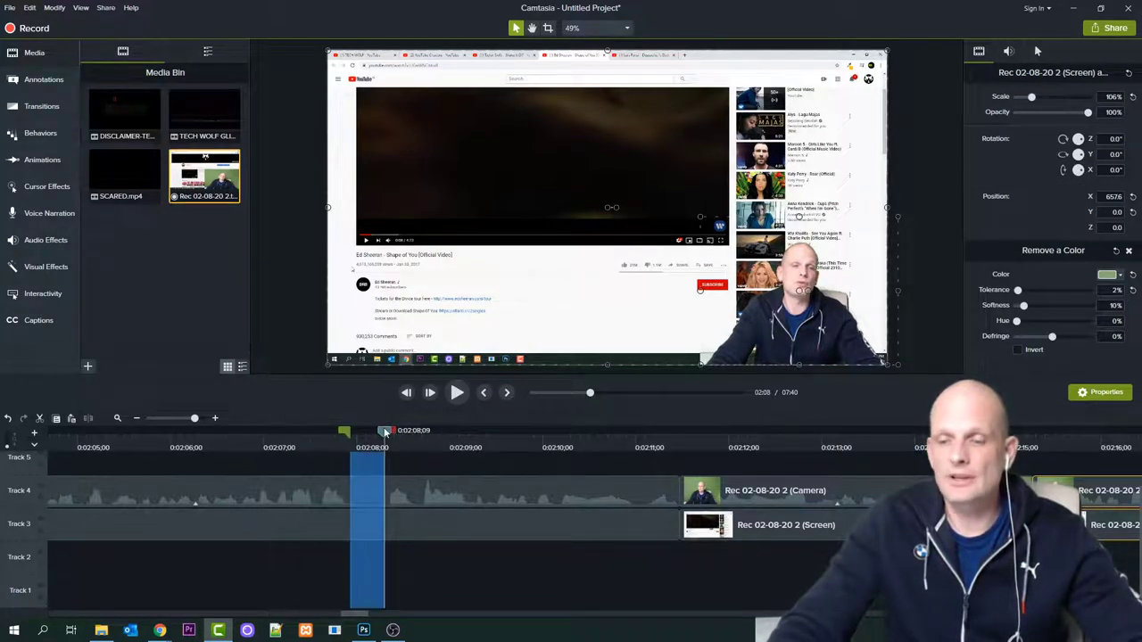
pyautogui.press('Delete')
pyautogui.moveTo(377, 488); pyautogui.dragTo(928, 522)
pyautogui.moveTo(402, 496); pyautogui.dragTo(367, 495)
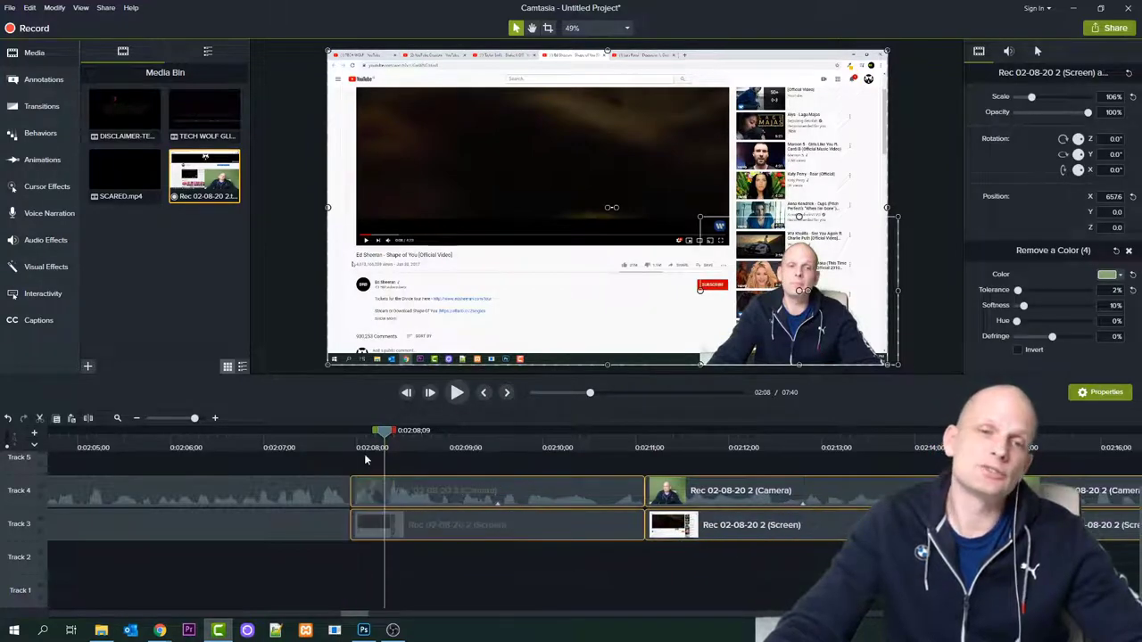
pyautogui.click(260, 441)
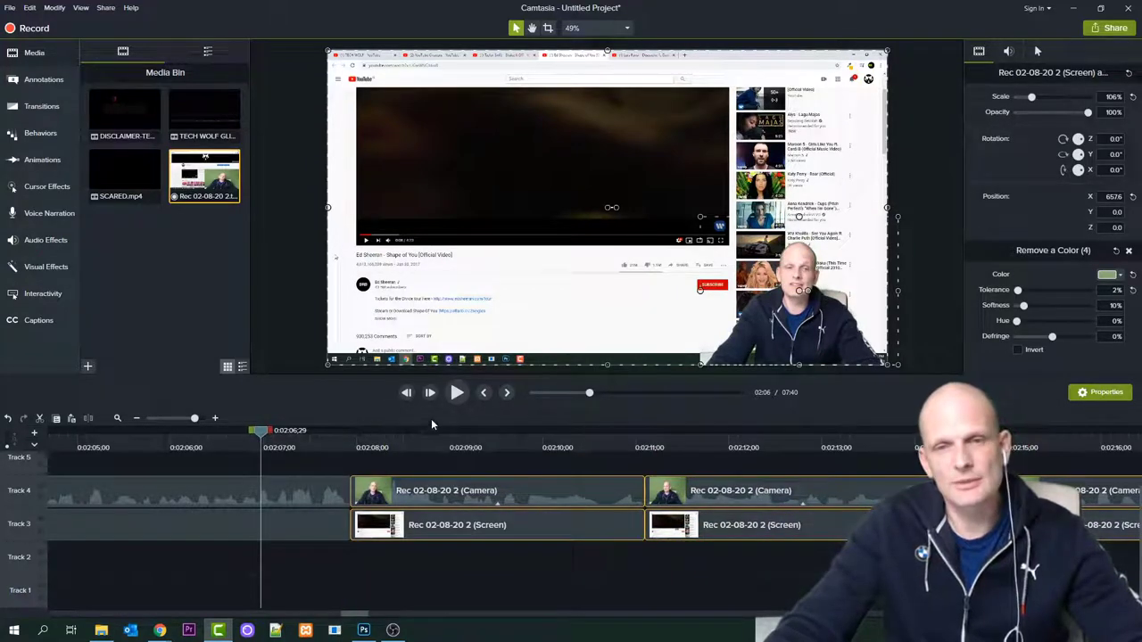
pyautogui.click(457, 394)
pyautogui.click(457, 394)
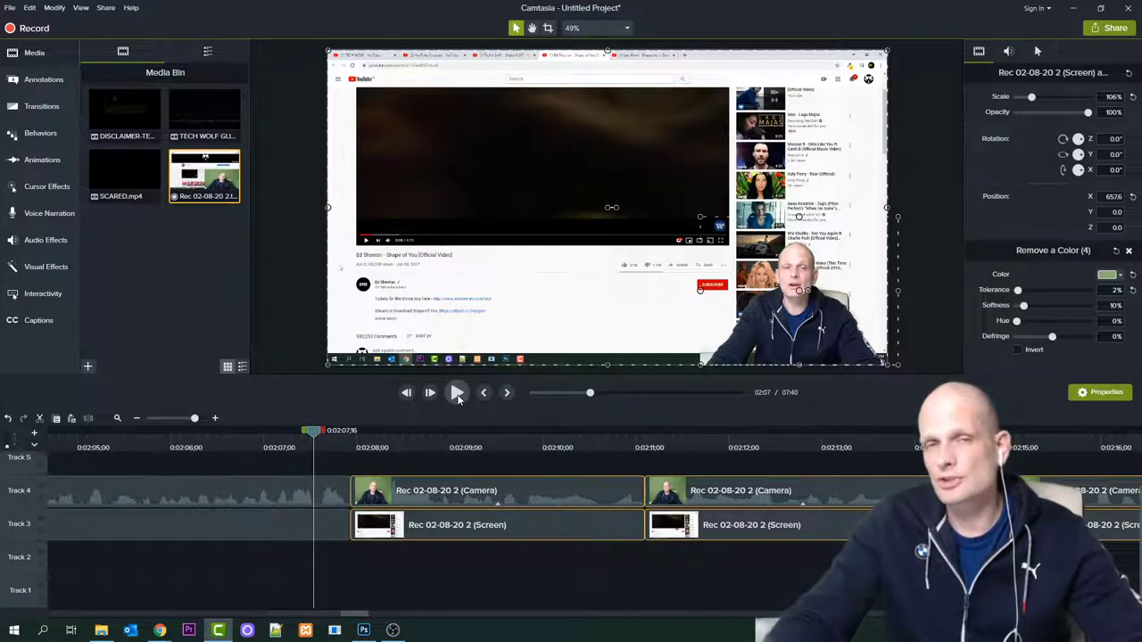
pyautogui.click(457, 394)
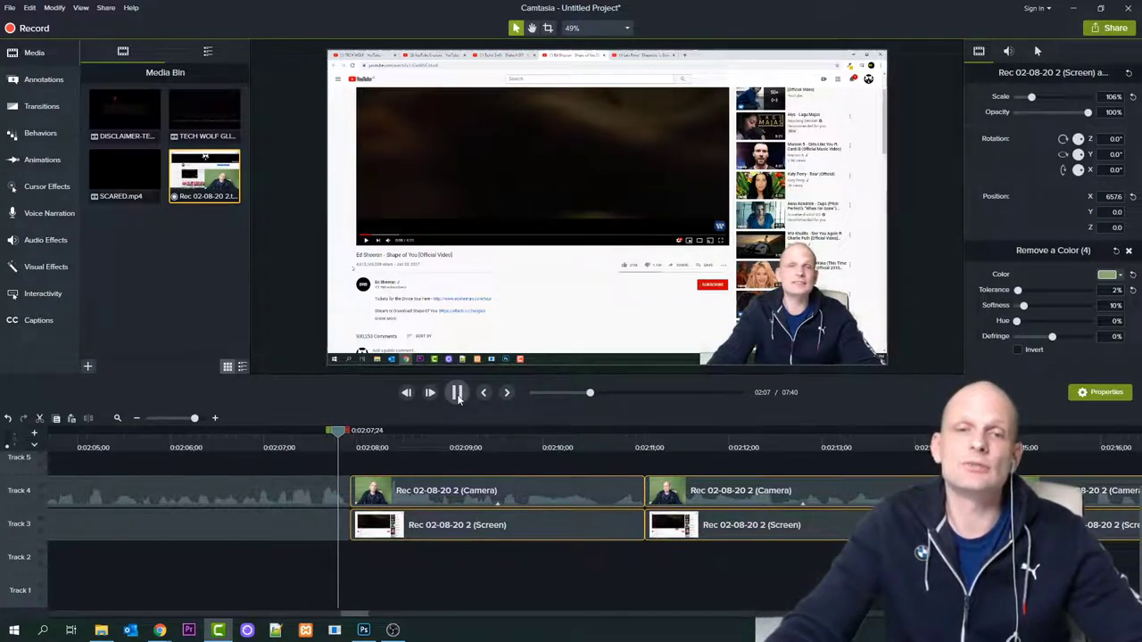
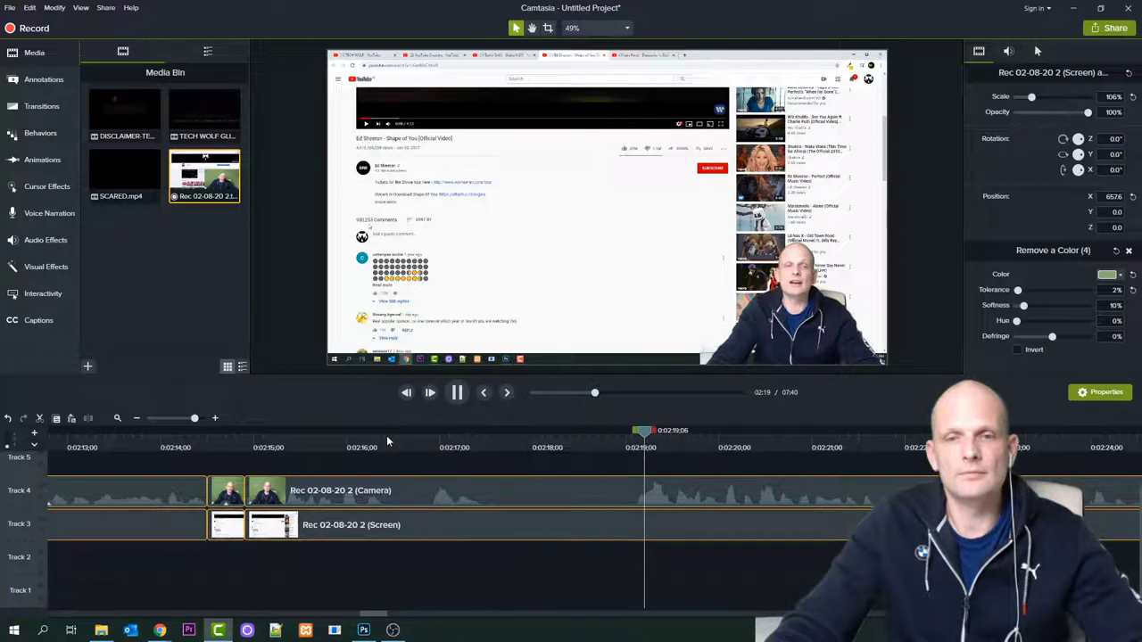
# Cut both tracks from 0:02:14;27 to 0:02:19;03 and move all following clips back against the cut
pyautogui.click(623, 435)
pyautogui.click(637, 435)
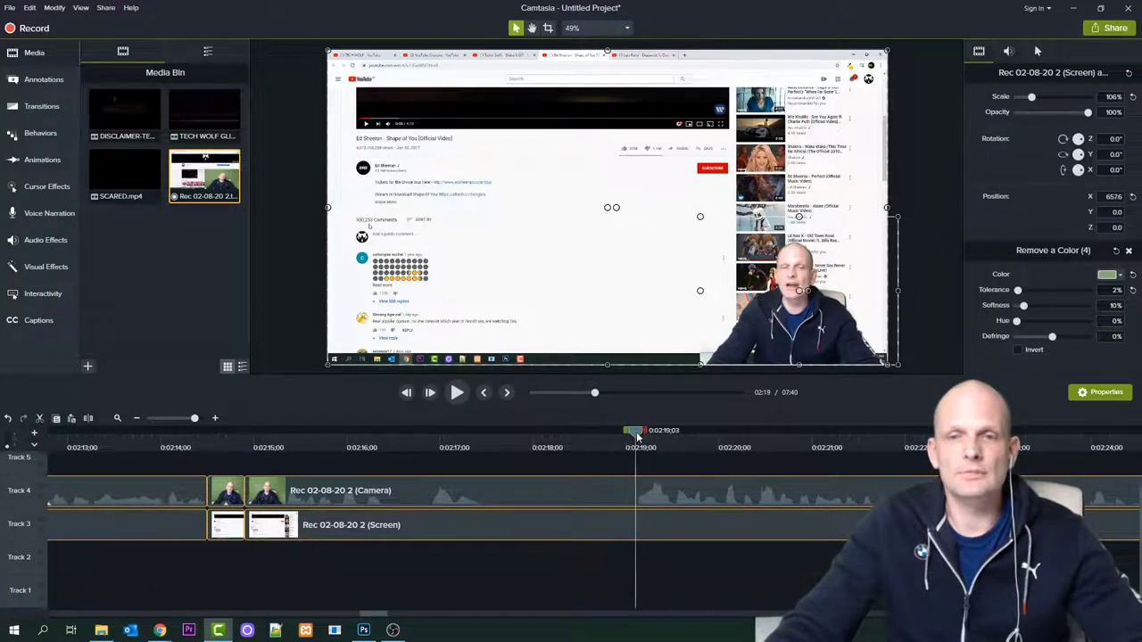
pyautogui.moveTo(625, 429); pyautogui.dragTo(207, 432)
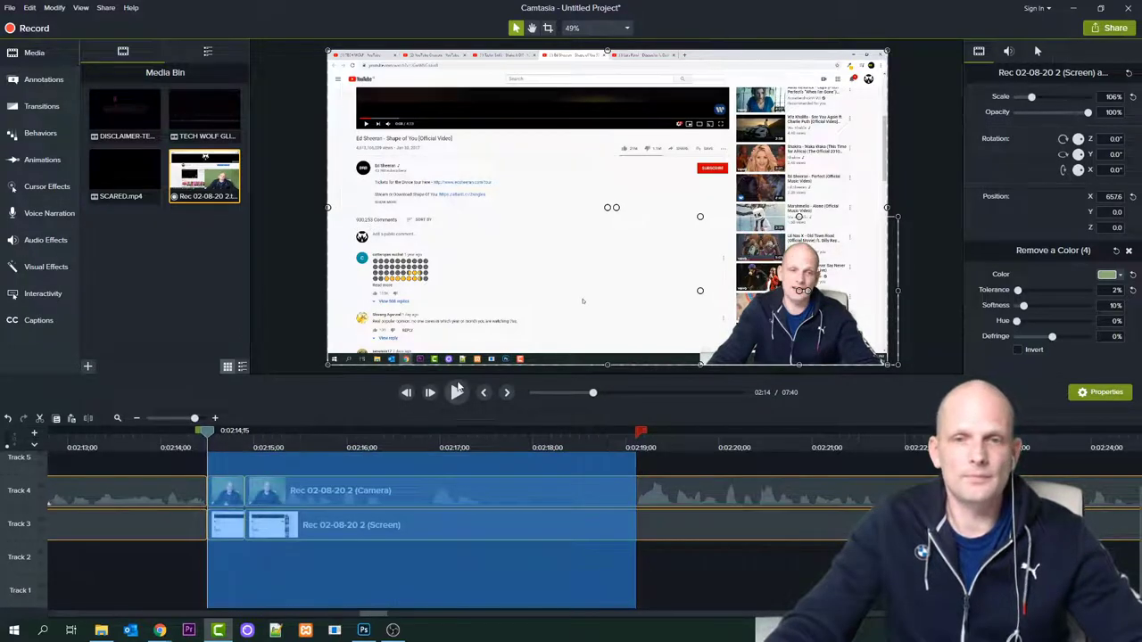
pyautogui.click(458, 390)
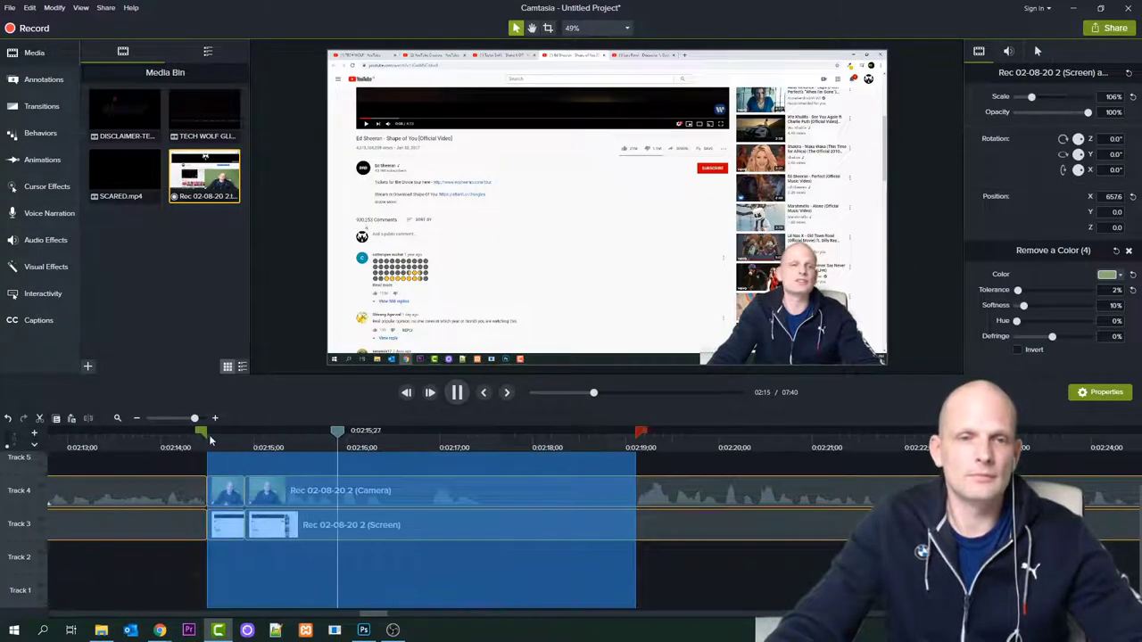
pyautogui.moveTo(208, 432); pyautogui.dragTo(247, 435)
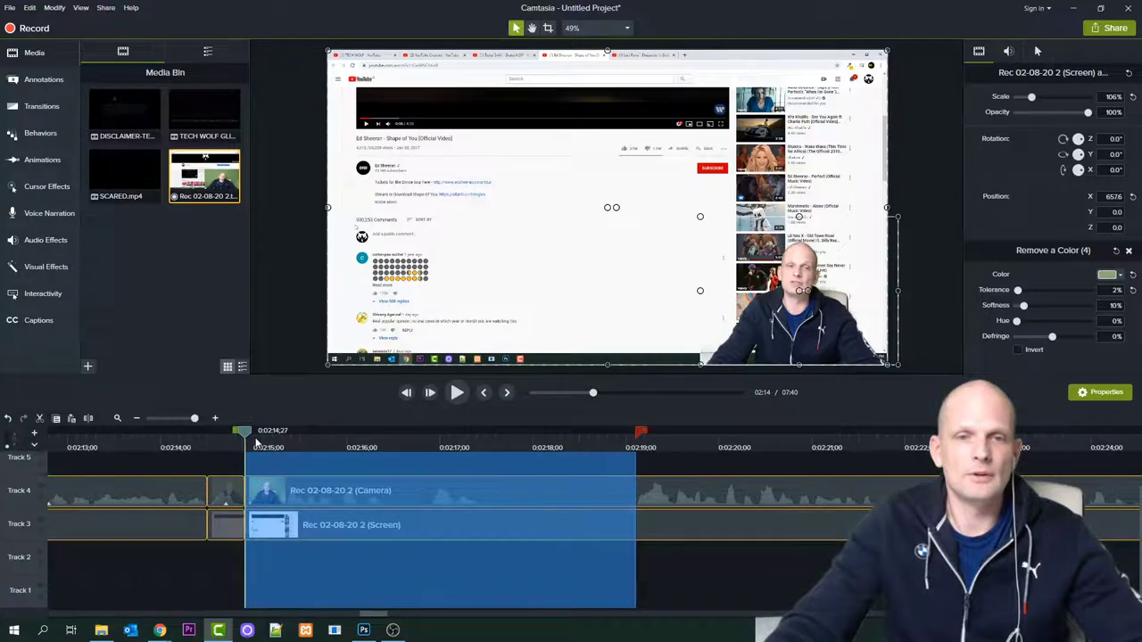
pyautogui.press('Delete')
pyautogui.moveTo(576, 482); pyautogui.dragTo(696, 527)
pyautogui.moveTo(678, 527); pyautogui.dragTo(194, 529)
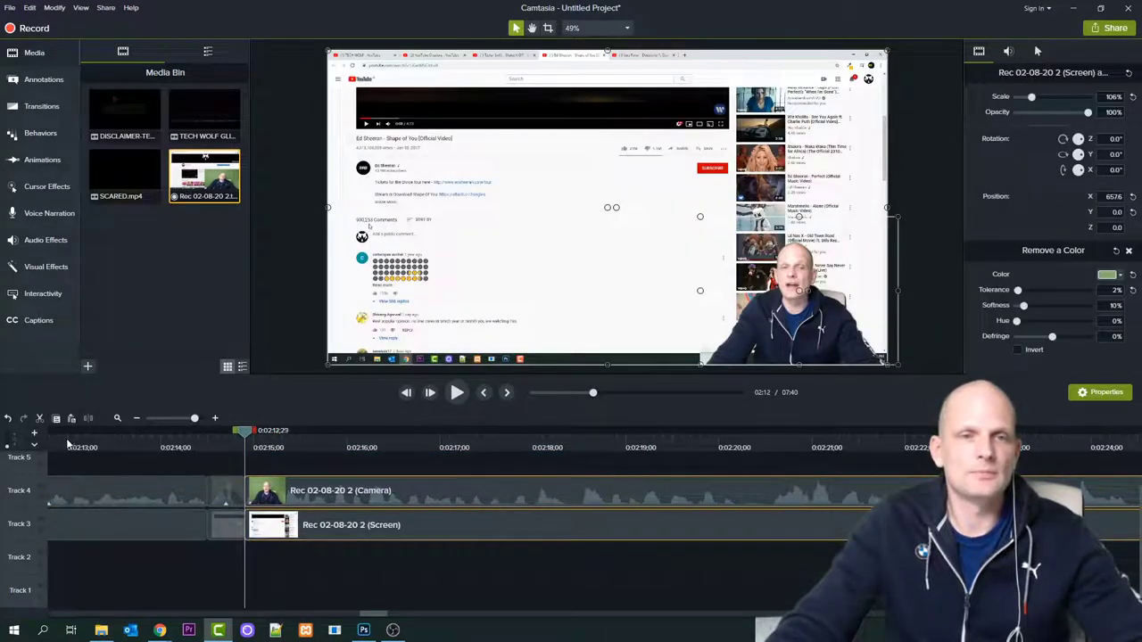
# Replay the footage from before the new join, repeat it from 0:02:19;08, and stop at about 0:02:25;00
pyautogui.click(67, 444)
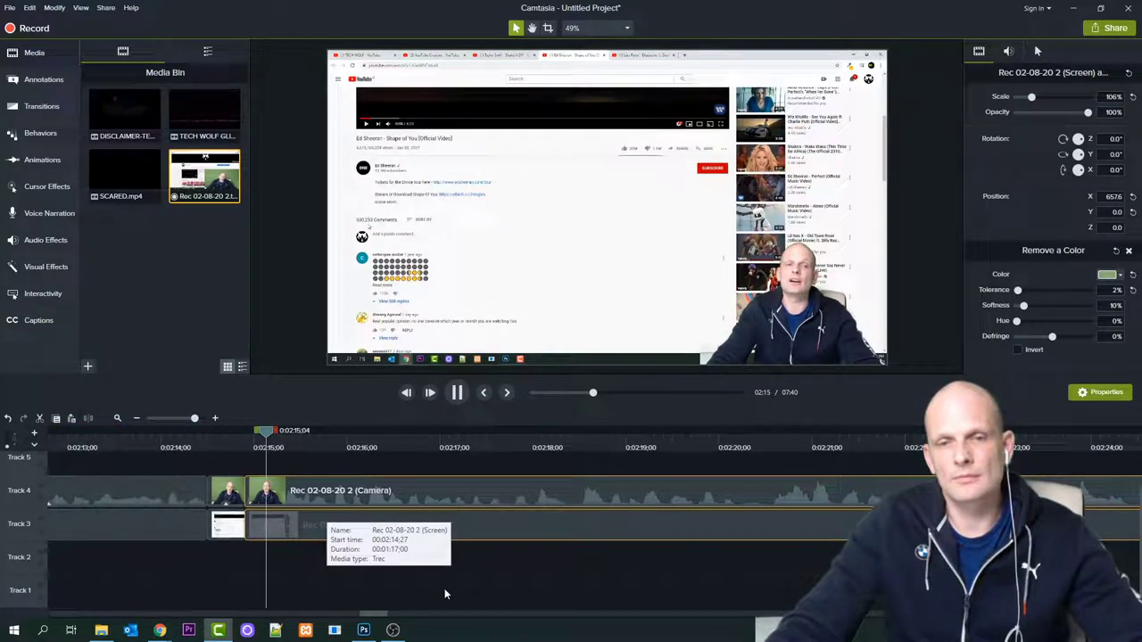
pyautogui.moveTo(374, 616); pyautogui.dragTo(395, 620)
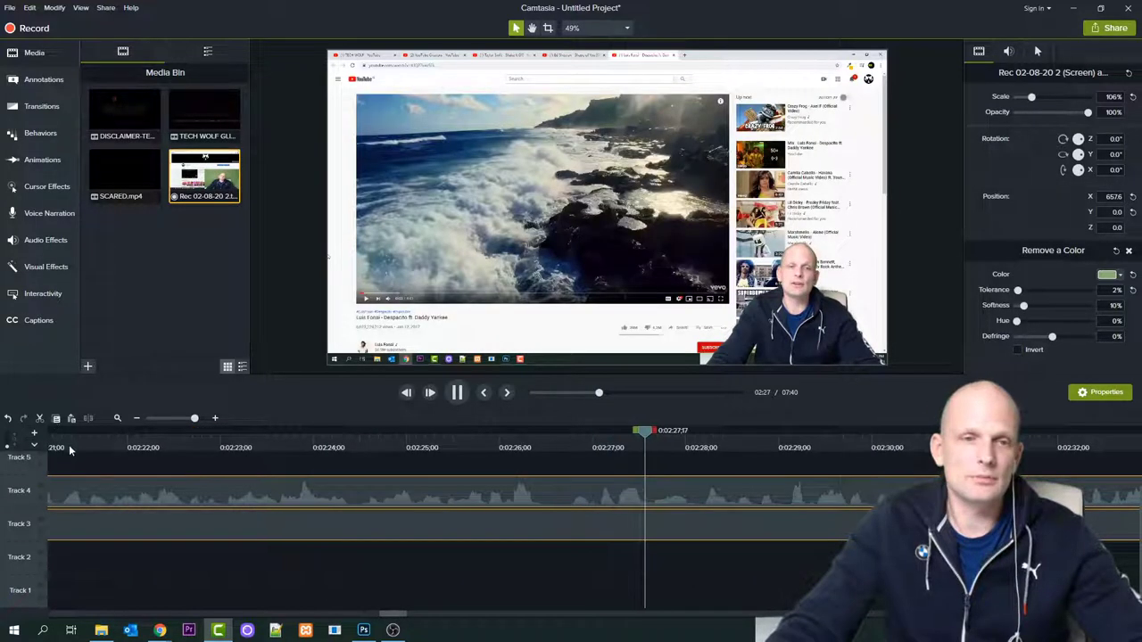
pyautogui.click(69, 438)
pyautogui.moveTo(71, 435); pyautogui.dragTo(21, 453)
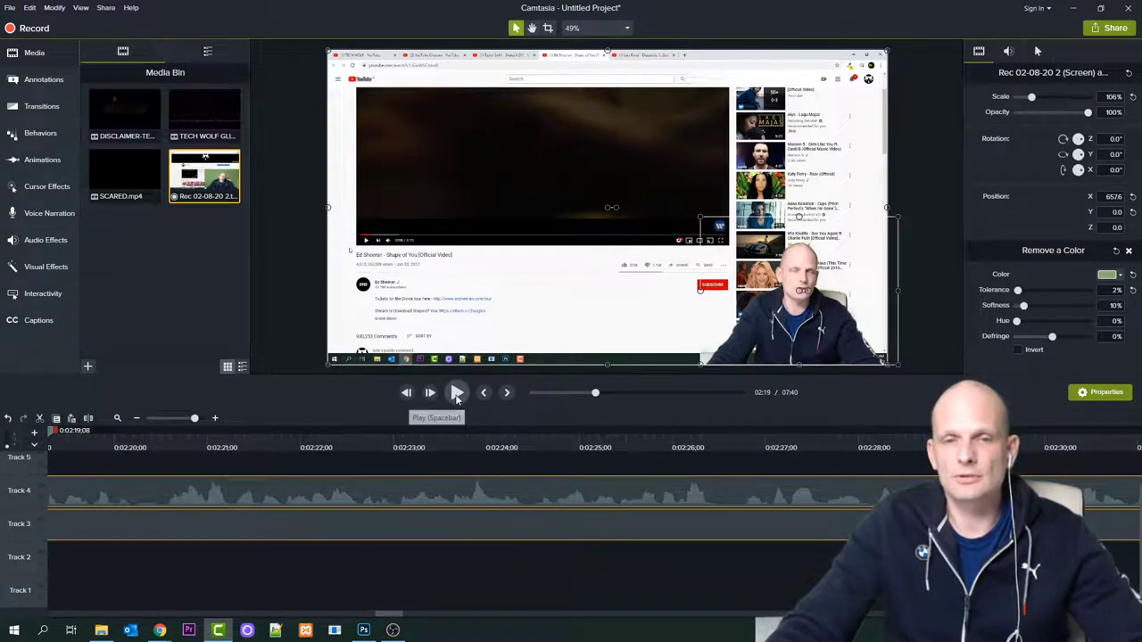
pyautogui.click(457, 398)
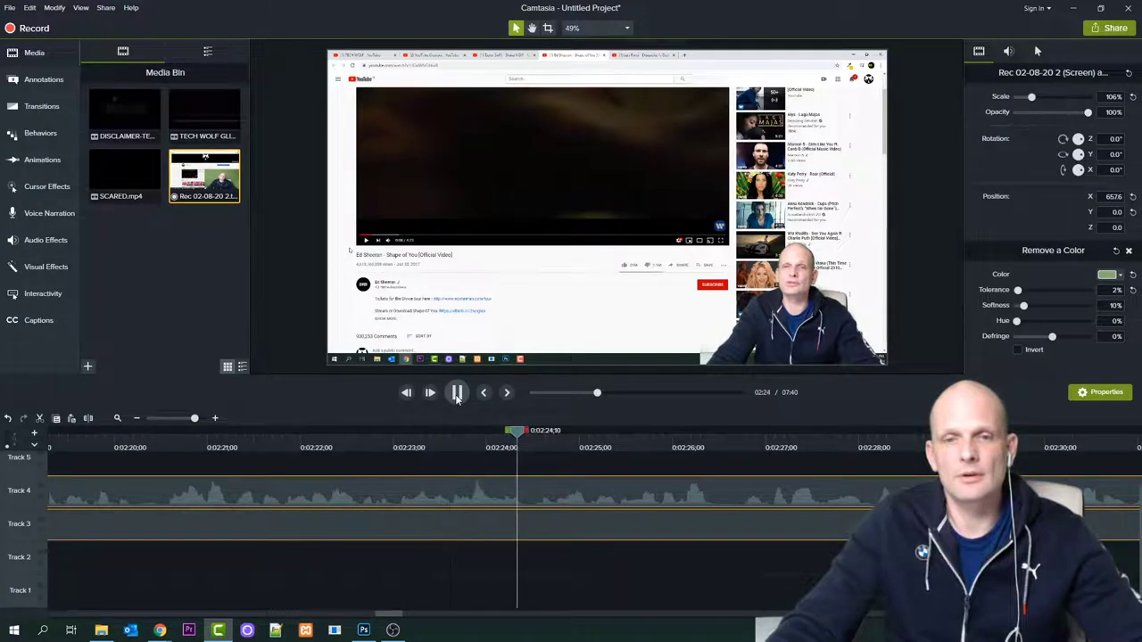
pyautogui.click(457, 395)
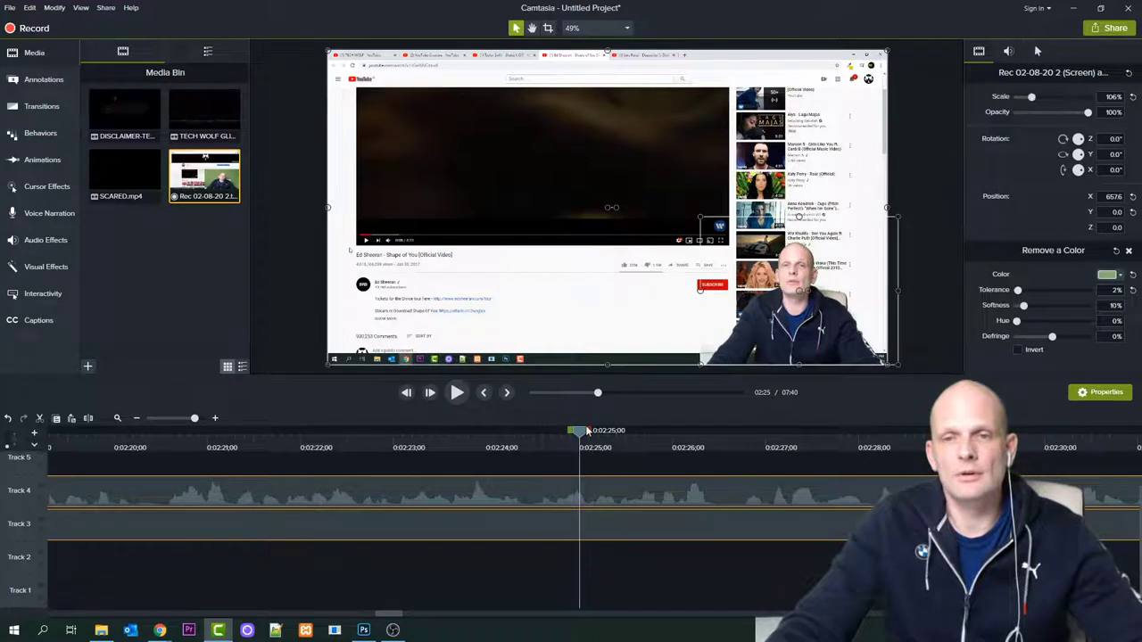
# Split the camera and screen clips at 0:02:24;15 and again at 0:02:25;03
pyautogui.moveTo(587, 432); pyautogui.dragTo(525, 446)
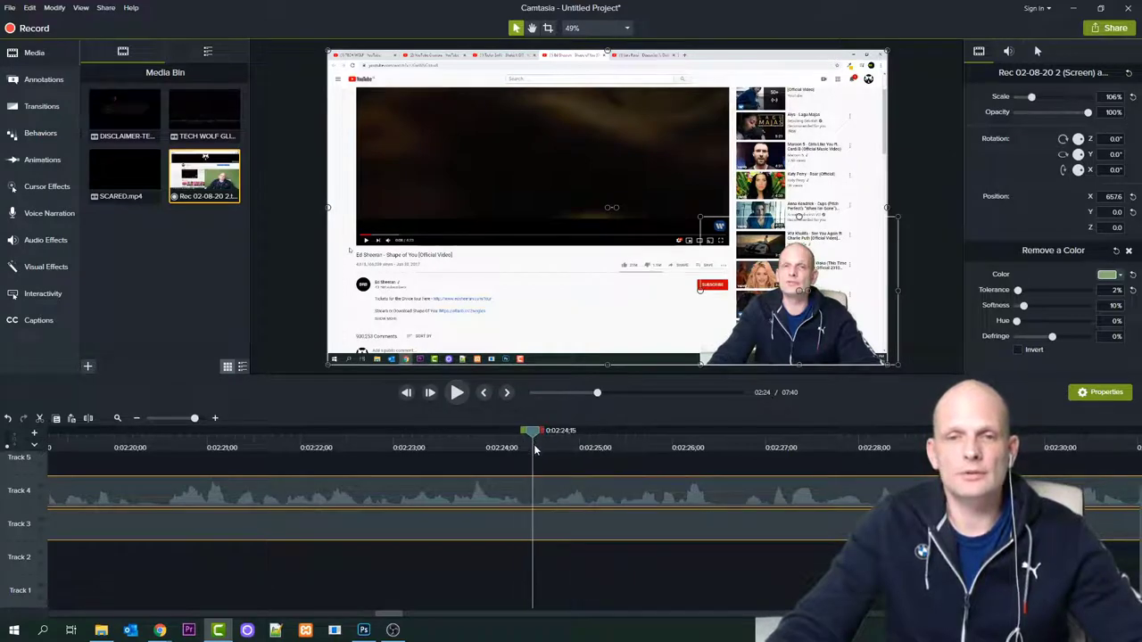
pyautogui.press('s')
pyautogui.click(88, 418)
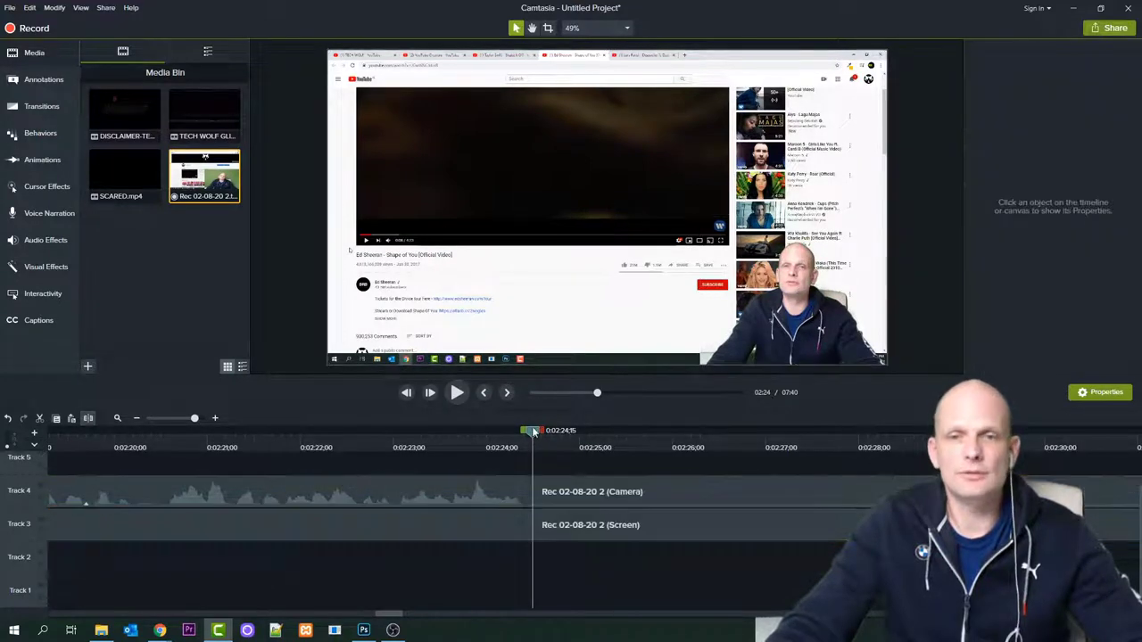
pyautogui.moveTo(566, 438); pyautogui.dragTo(590, 444)
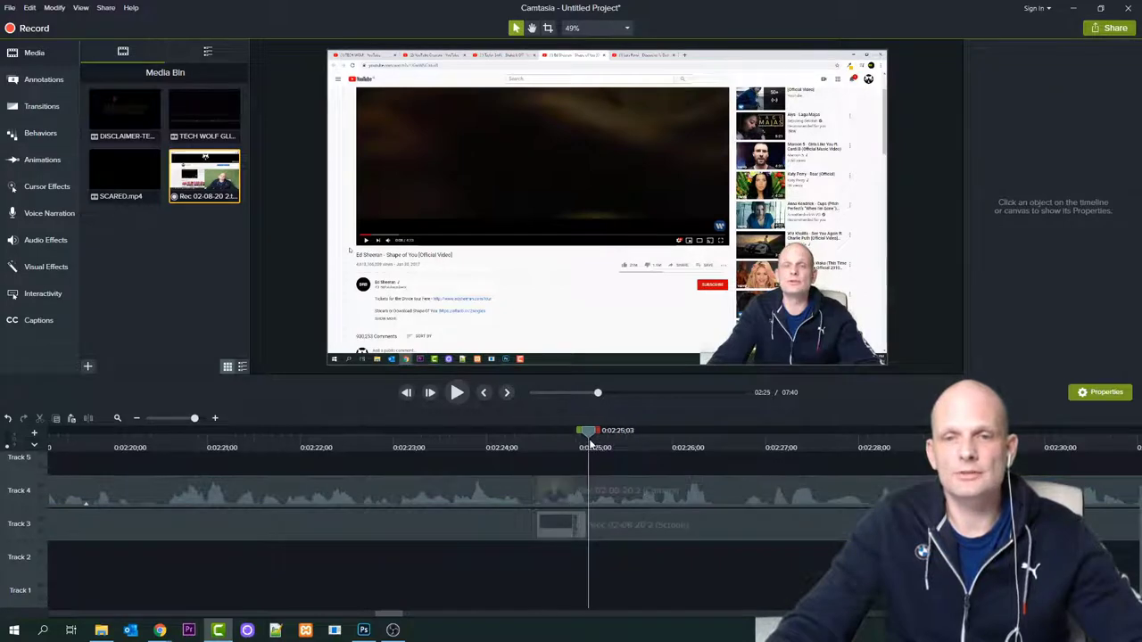
pyautogui.click(544, 490)
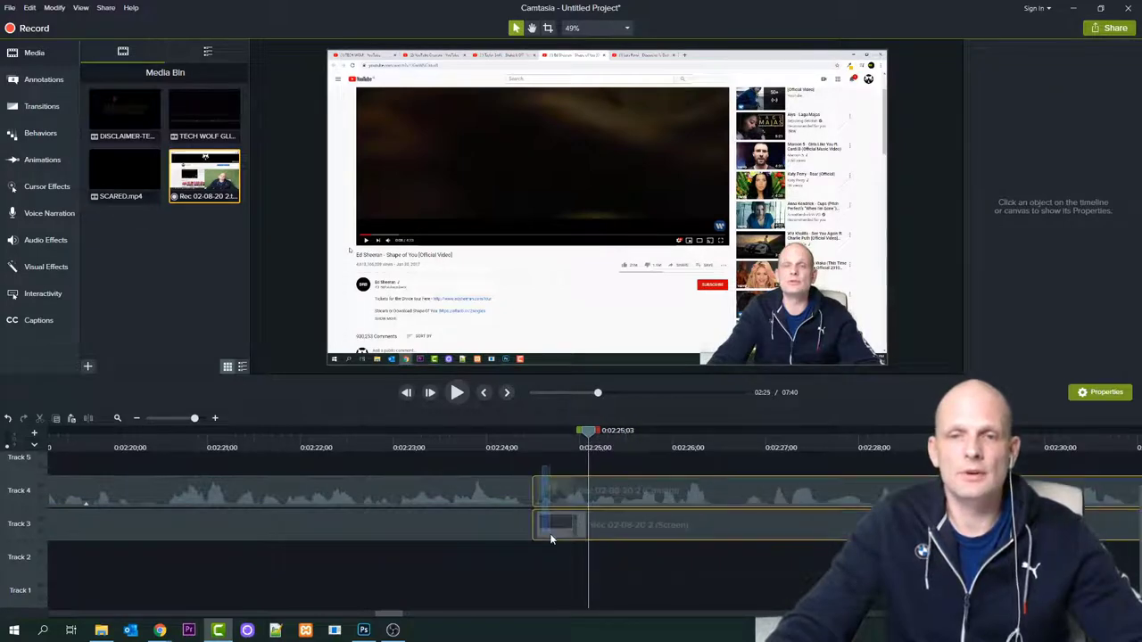
pyautogui.click(89, 419)
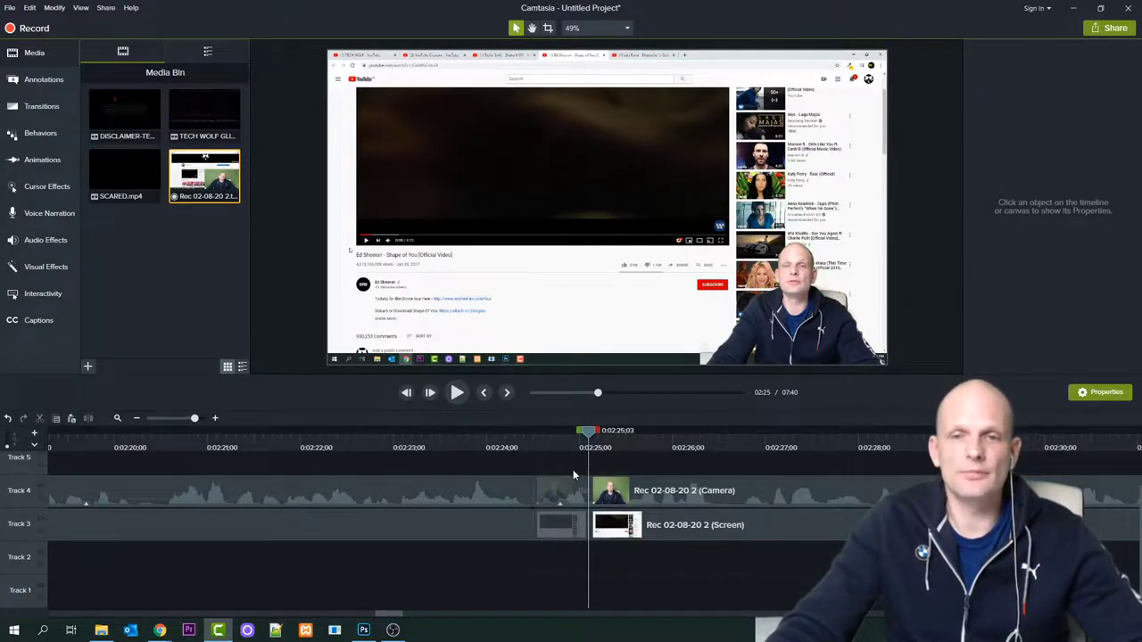
# Move the short segment between the two splits up to Tracks 5 and 6, and play back that passage
pyautogui.moveTo(568, 526); pyautogui.dragTo(562, 460)
pyautogui.moveTo(566, 505); pyautogui.dragTo(566, 505)
pyautogui.click(382, 446)
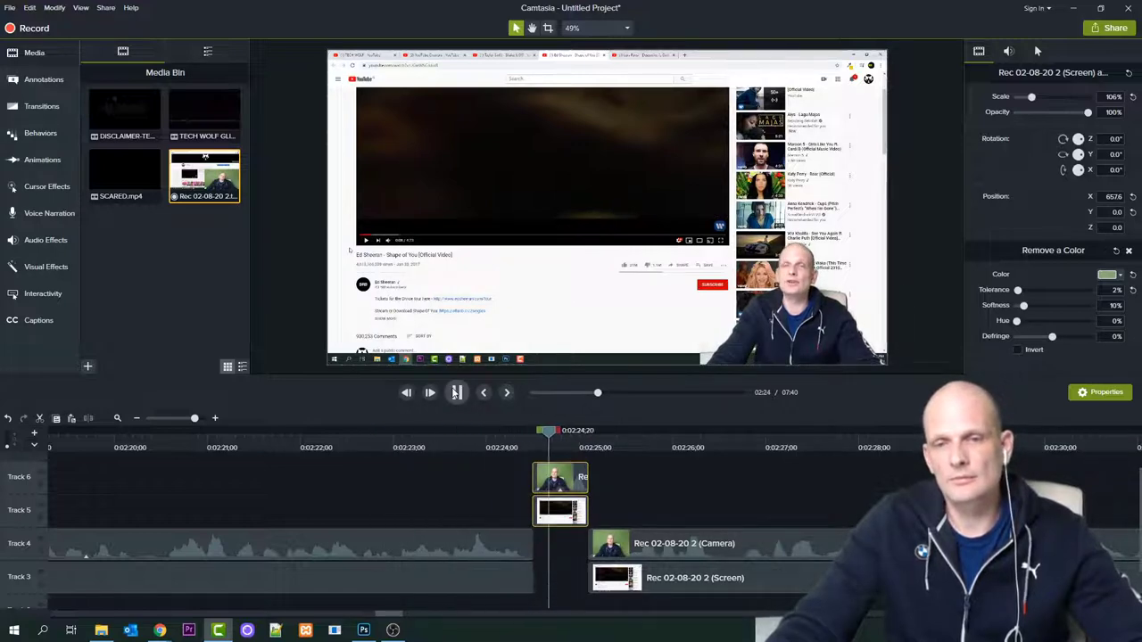
pyautogui.click(456, 392)
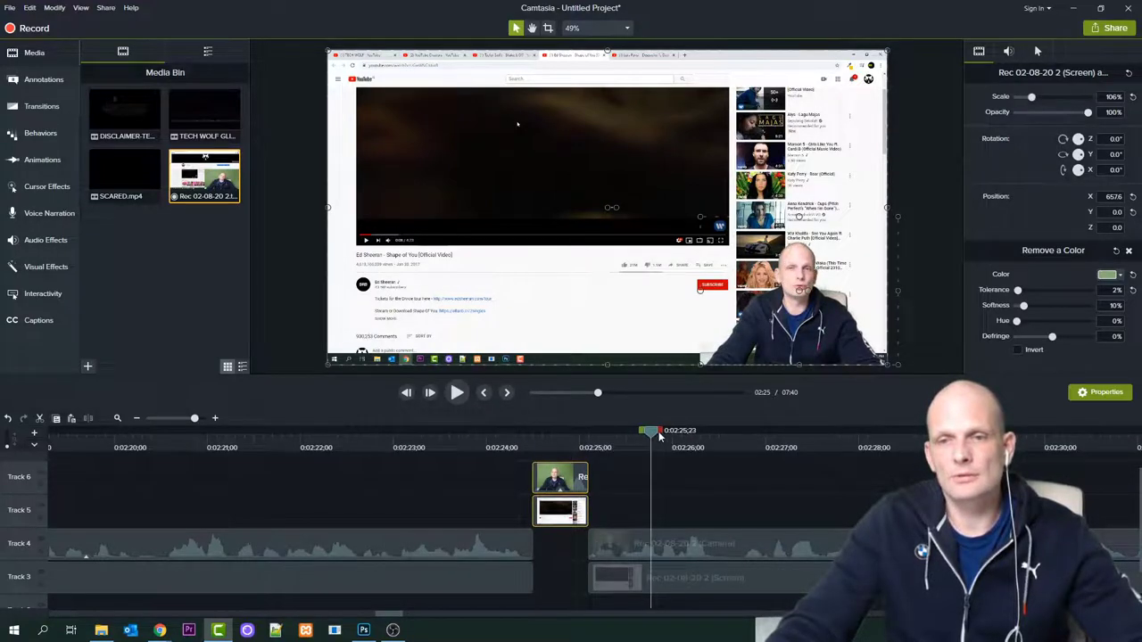
# Preview the first ten frames after 0:02:25;03 and split the camera and screen clips at 0:02:25;13
pyautogui.moveTo(652, 434); pyautogui.dragTo(580, 432)
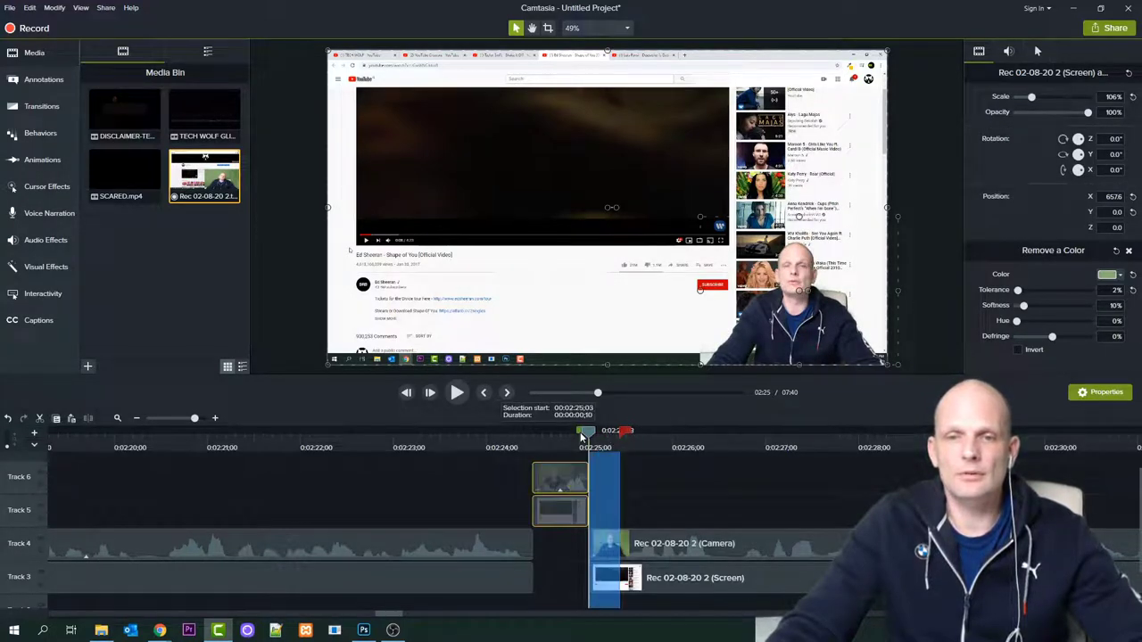
pyautogui.click(456, 393)
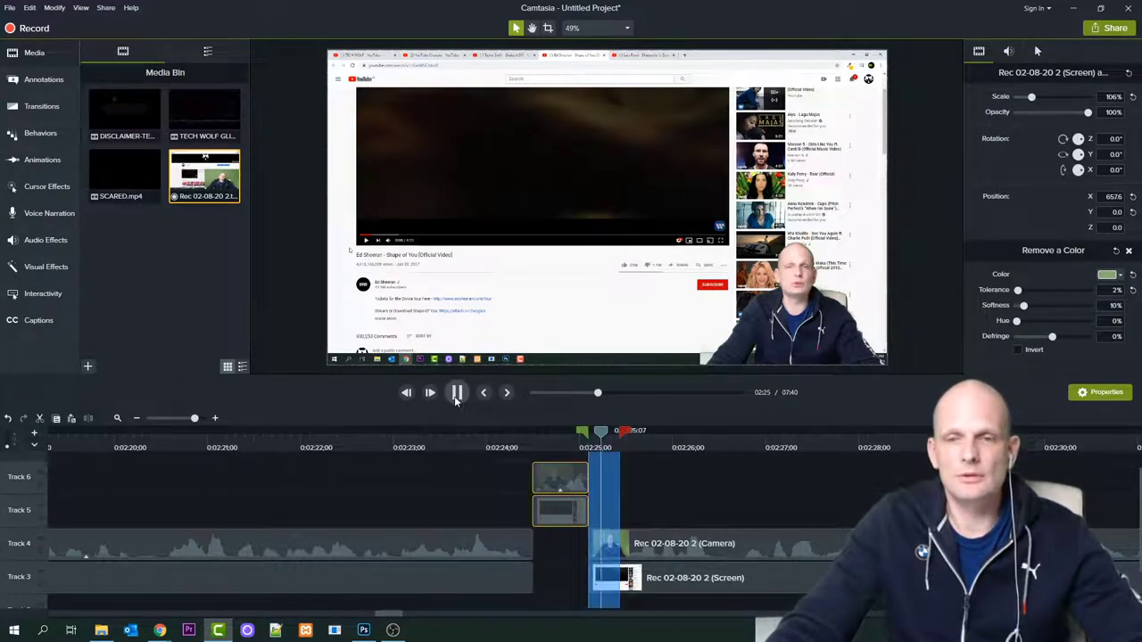
pyautogui.click(620, 433)
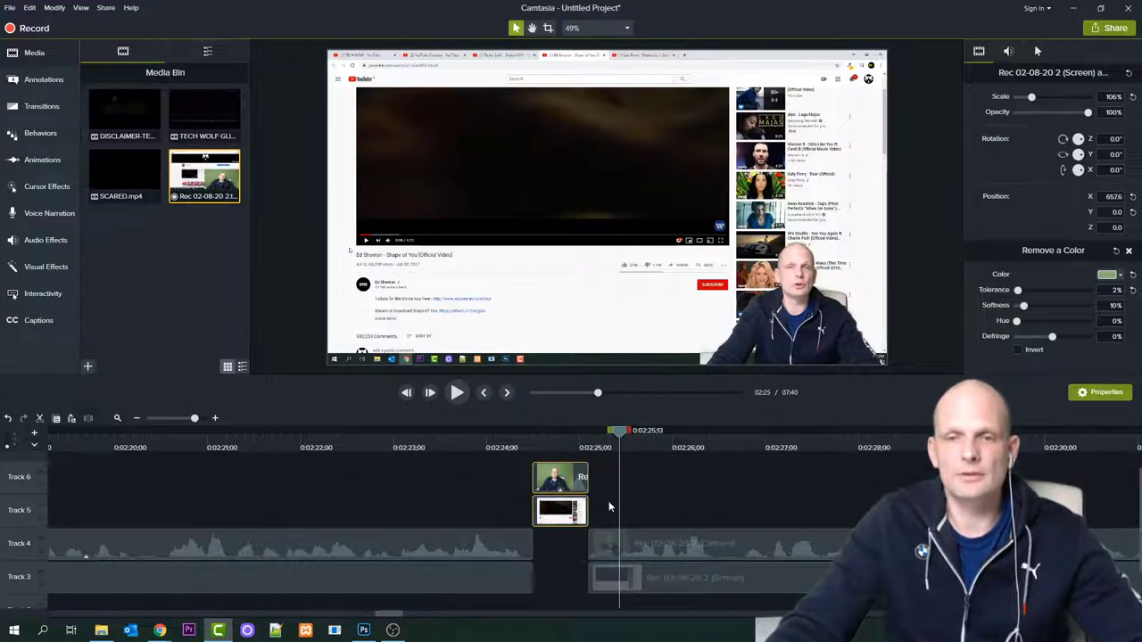
pyautogui.click(596, 548)
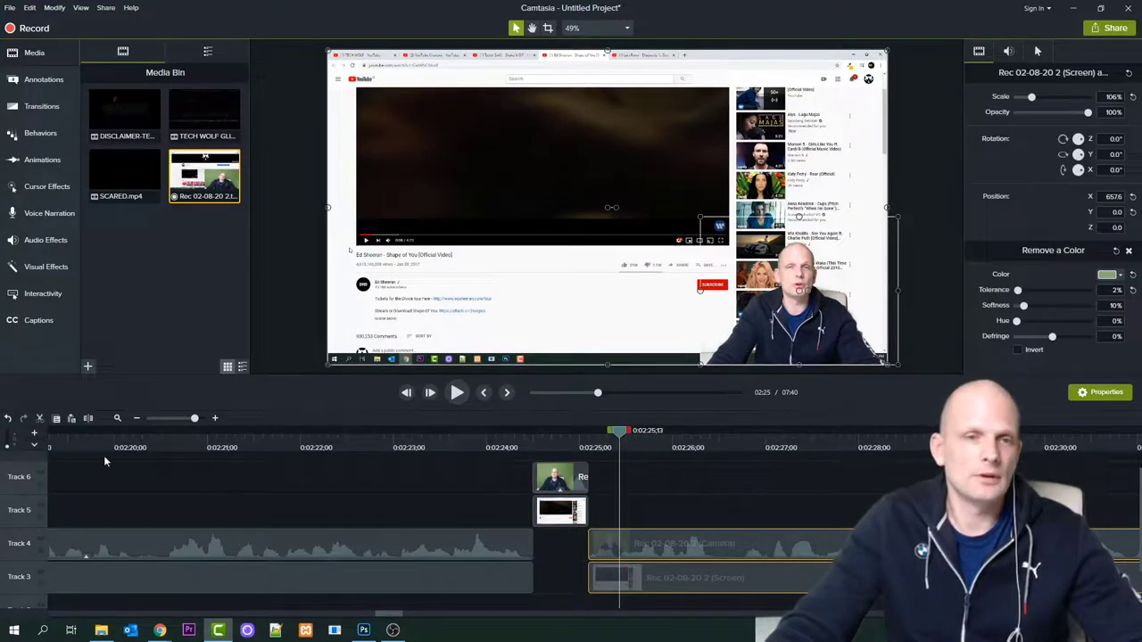
pyautogui.click(538, 552)
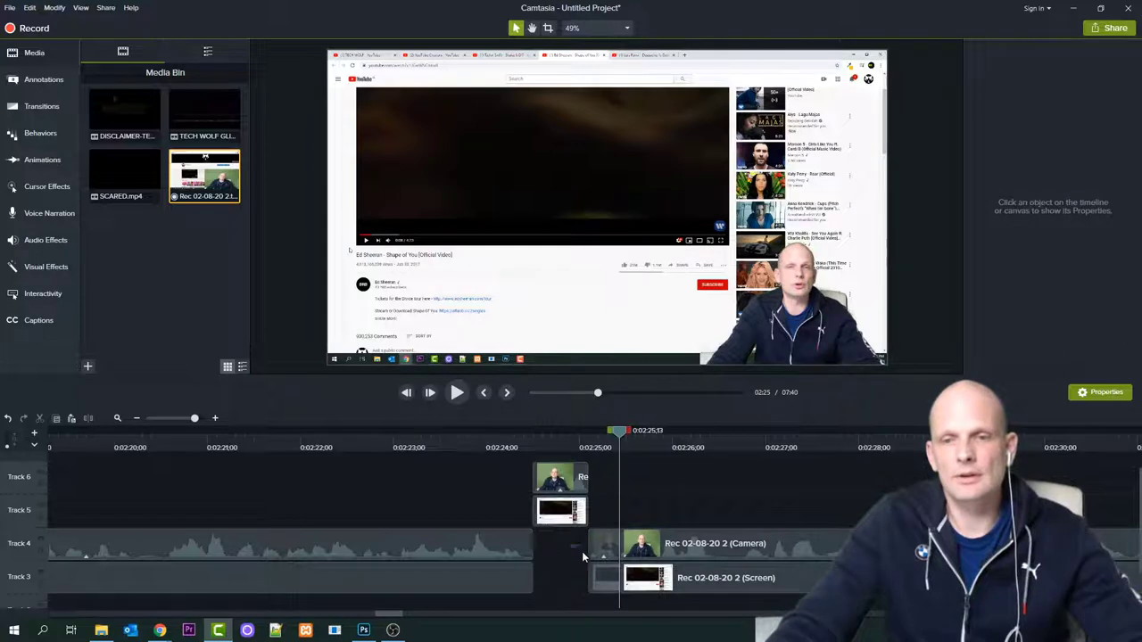
# Swap the two short segments by moving the ten-frame piece to 0:02:24;15 and the raised segment behind it, and replay from 0:02:22;20
pyautogui.moveTo(607, 579); pyautogui.dragTo(493, 578)
pyautogui.moveTo(523, 475); pyautogui.dragTo(597, 580)
pyautogui.click(363, 445)
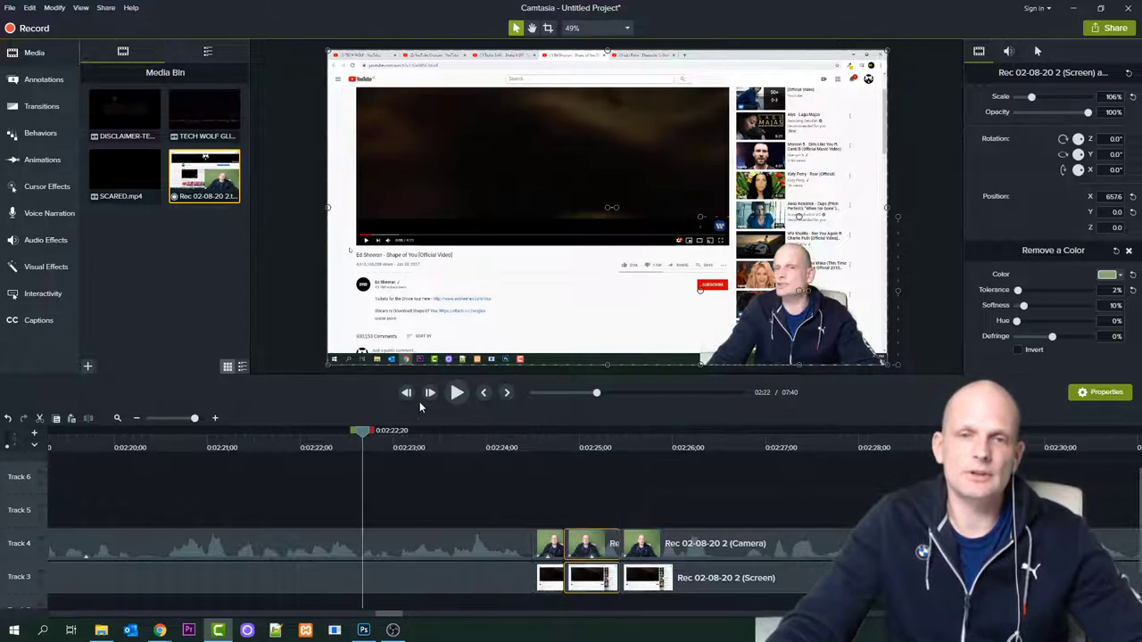
pyautogui.click(455, 393)
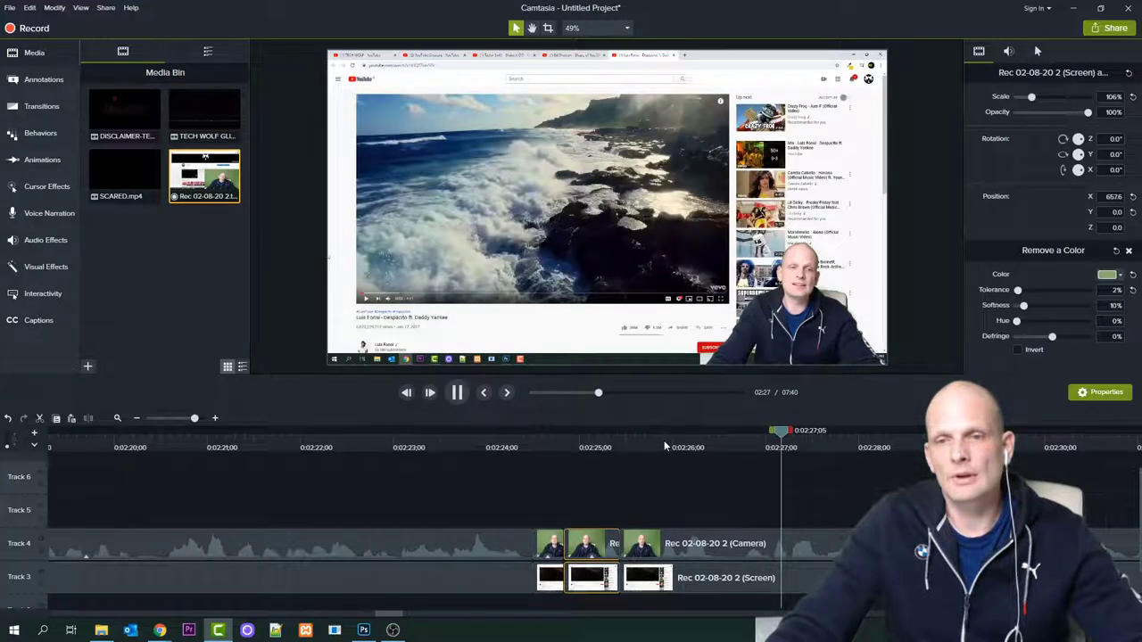
# Replay the rearranged segments from about 0:02:18 to past 0:02:25 to check the joins
pyautogui.moveTo(664, 440); pyautogui.dragTo(53, 437)
pyautogui.click(455, 393)
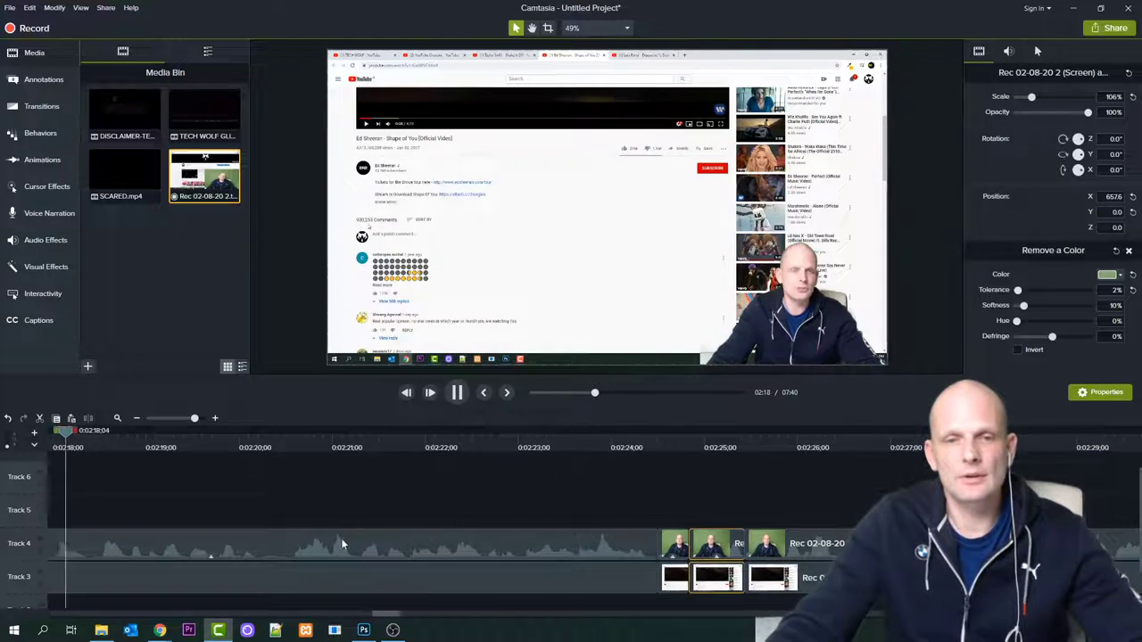
pyautogui.click(344, 544)
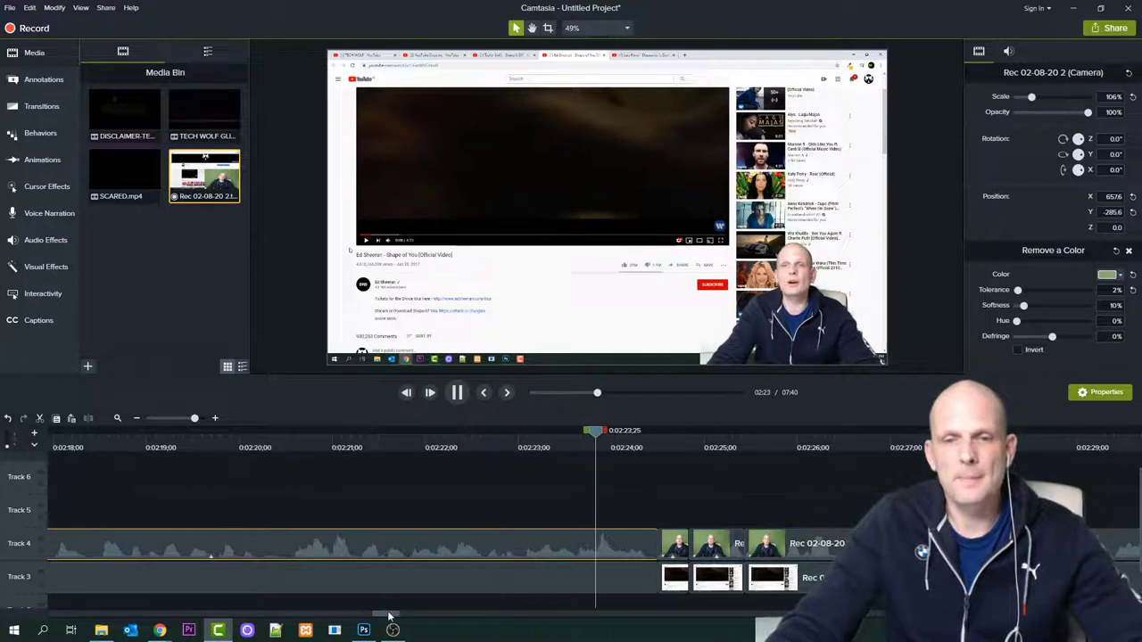
pyautogui.moveTo(388, 613); pyautogui.dragTo(394, 615)
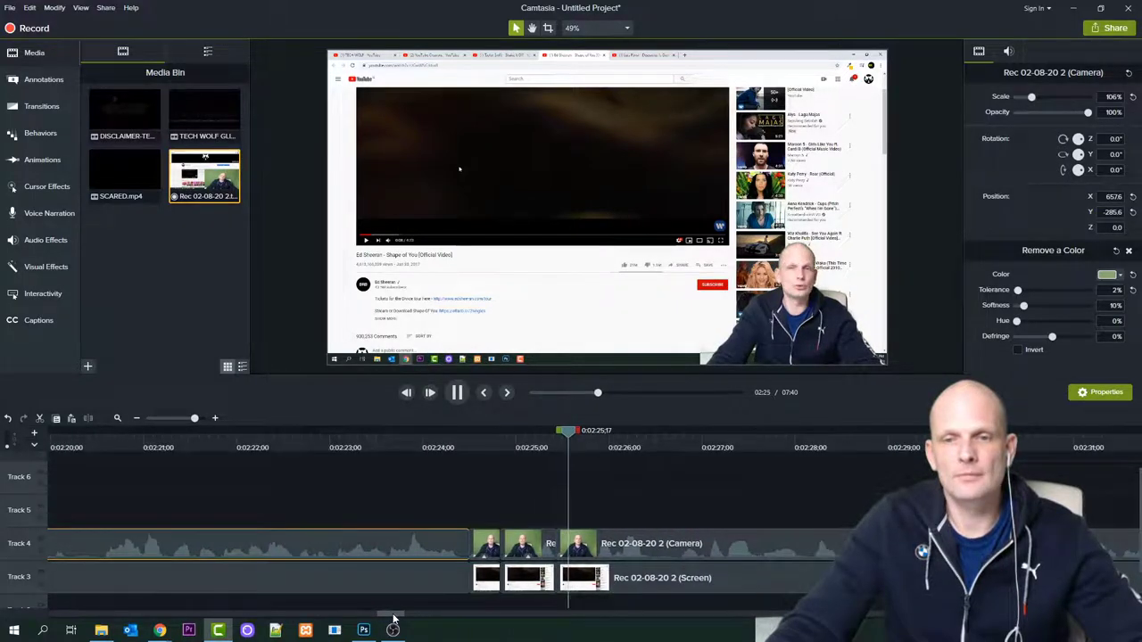
# Cut both tracks from 0:02:26;02 to 0:02:26;22 and move the following clips back against the cut
pyautogui.click(616, 444)
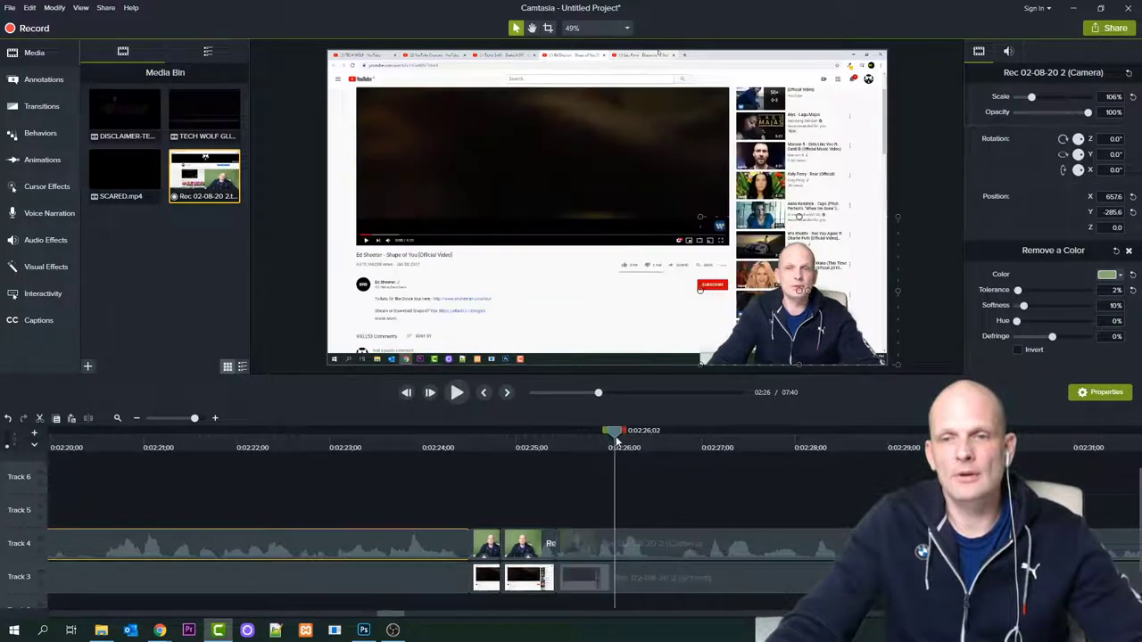
pyautogui.moveTo(626, 432); pyautogui.dragTo(677, 433)
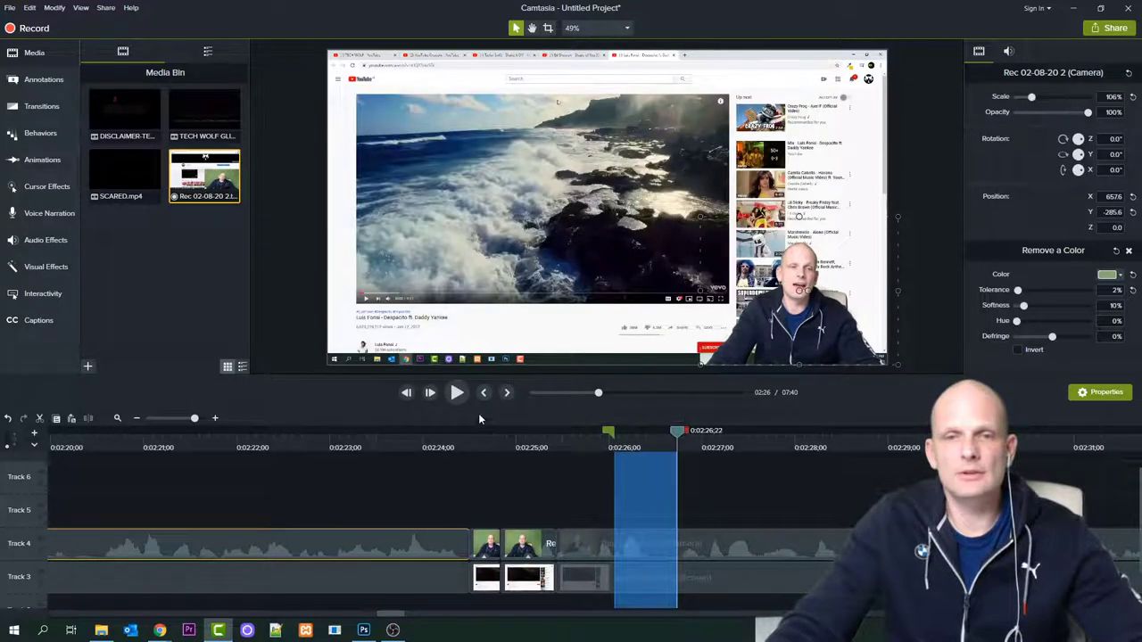
pyautogui.click(457, 393)
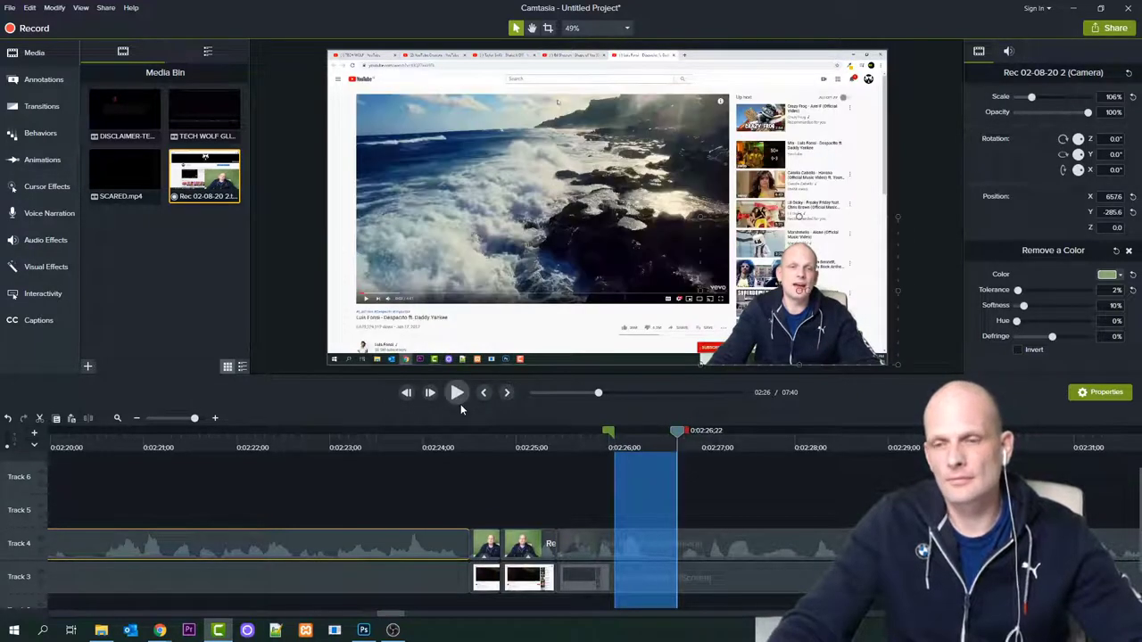
pyautogui.press('Delete')
pyautogui.moveTo(635, 514); pyautogui.dragTo(604, 569)
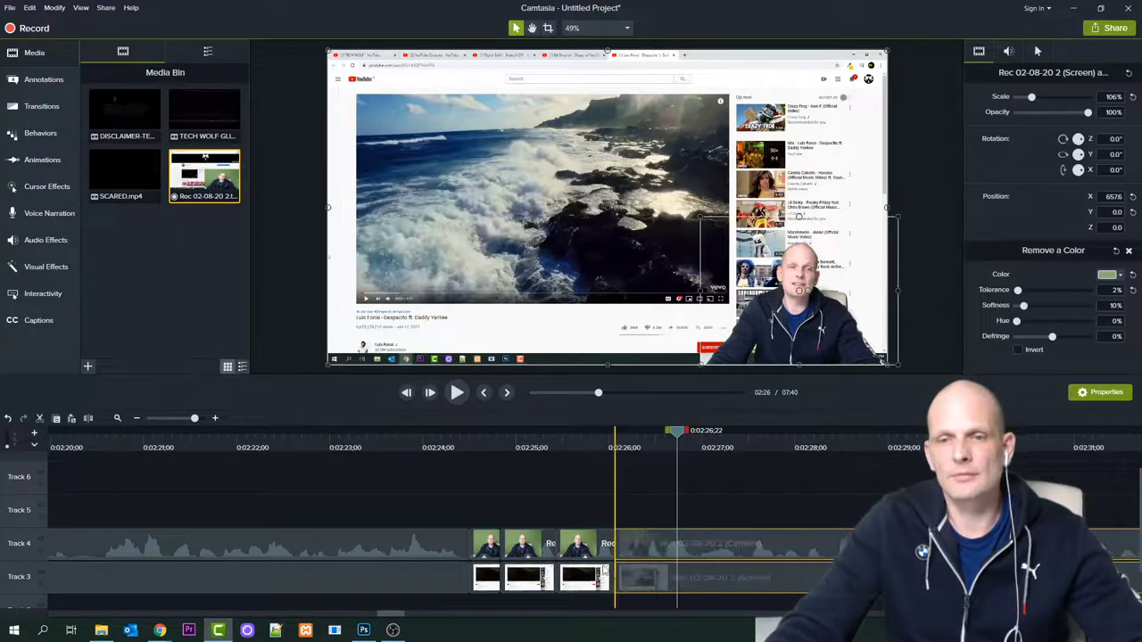
# Replay the footage across the latest join to about 0:02:31 and place the playhead at 0:02:30;24
pyautogui.click(398, 436)
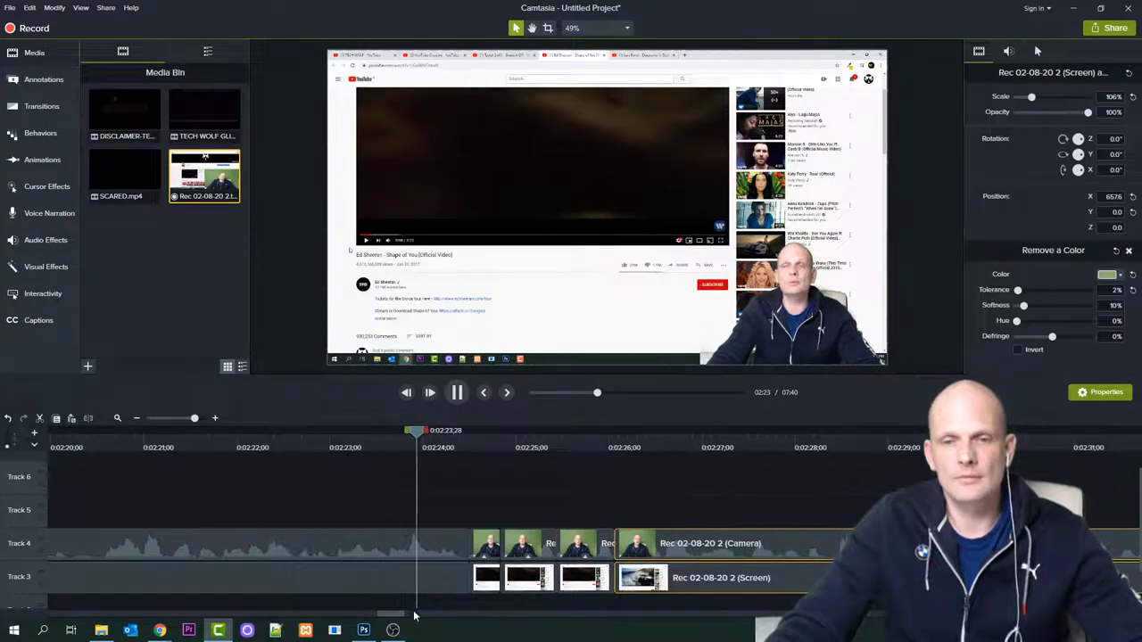
pyautogui.moveTo(391, 615); pyautogui.dragTo(402, 614)
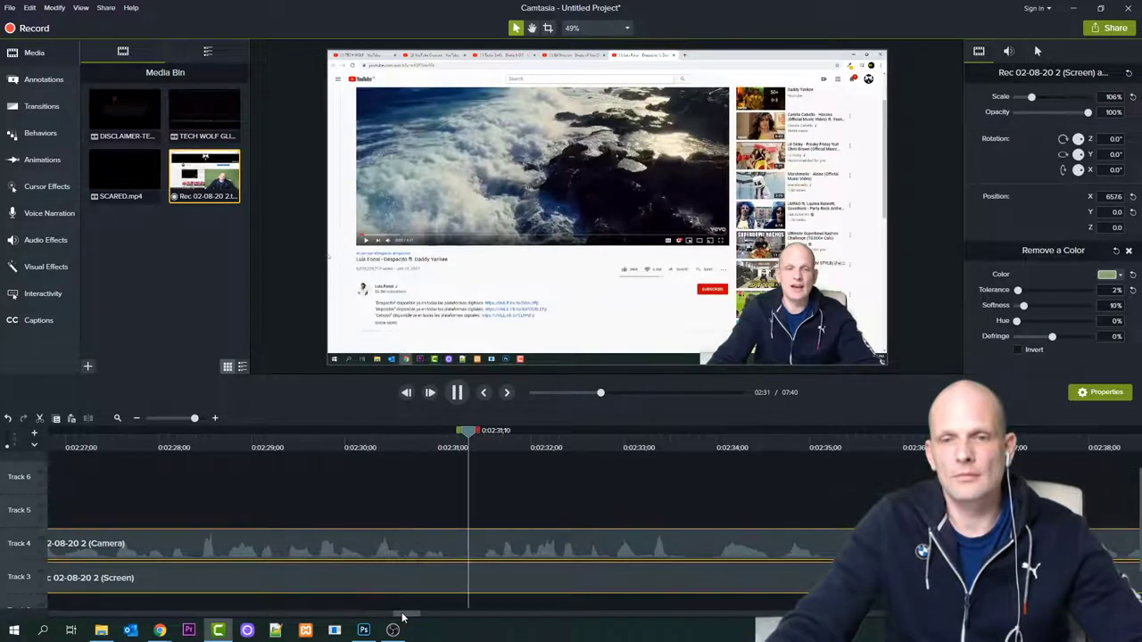
pyautogui.click(420, 431)
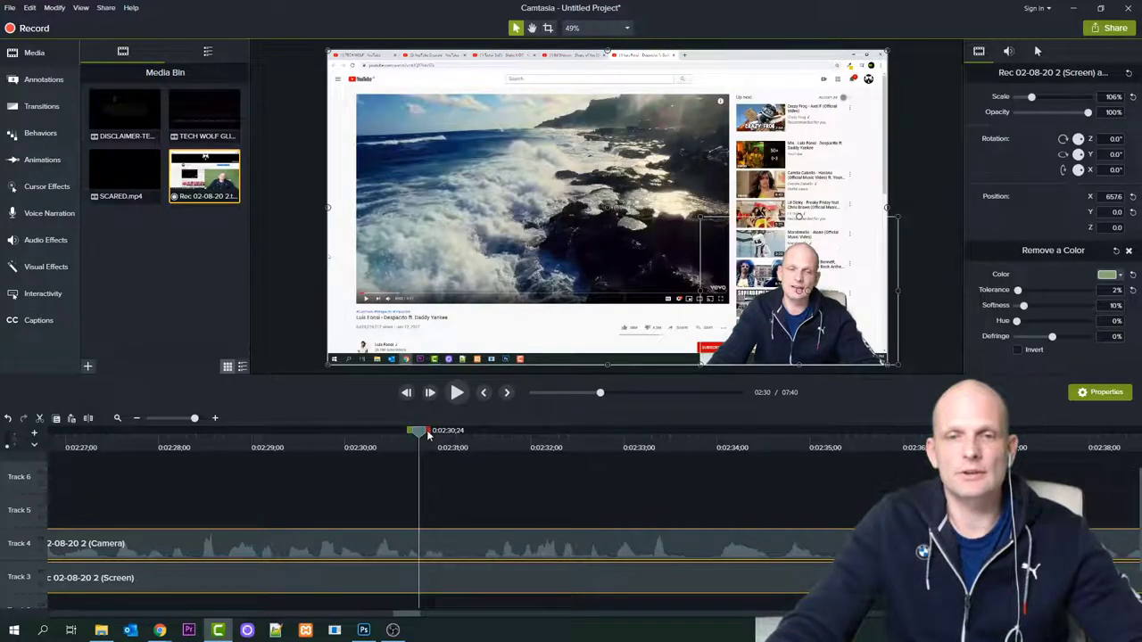
# Cut both tracks from 0:02:30;24 to 0:02:31;15 and move the following clips back to close the gap
pyautogui.moveTo(420, 431); pyautogui.dragTo(473, 434)
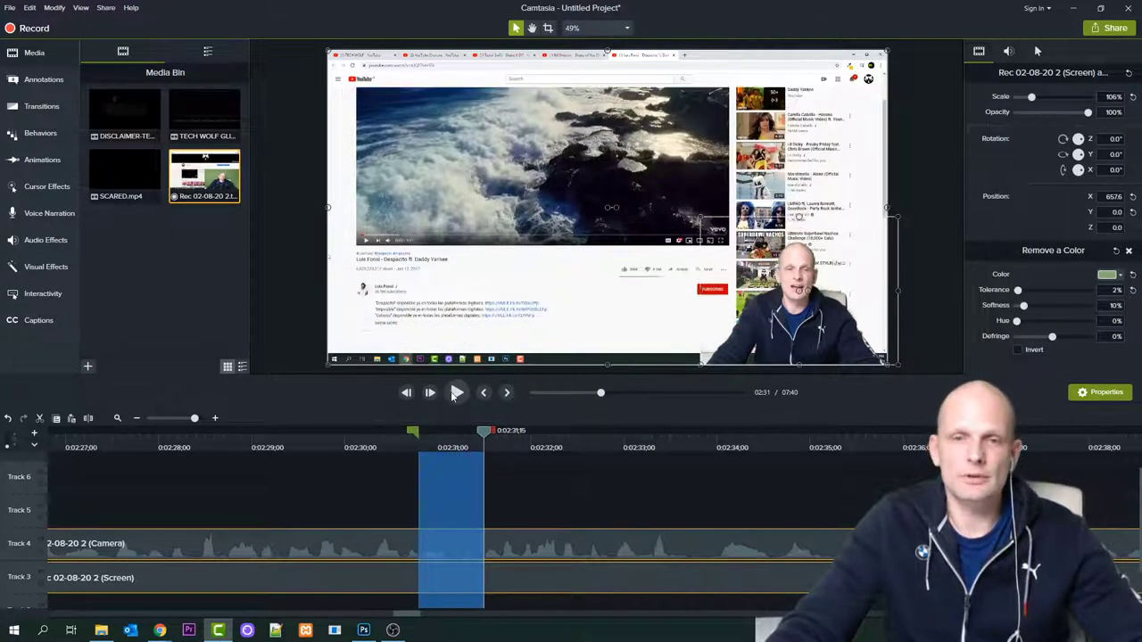
pyautogui.click(455, 394)
pyautogui.press('Delete')
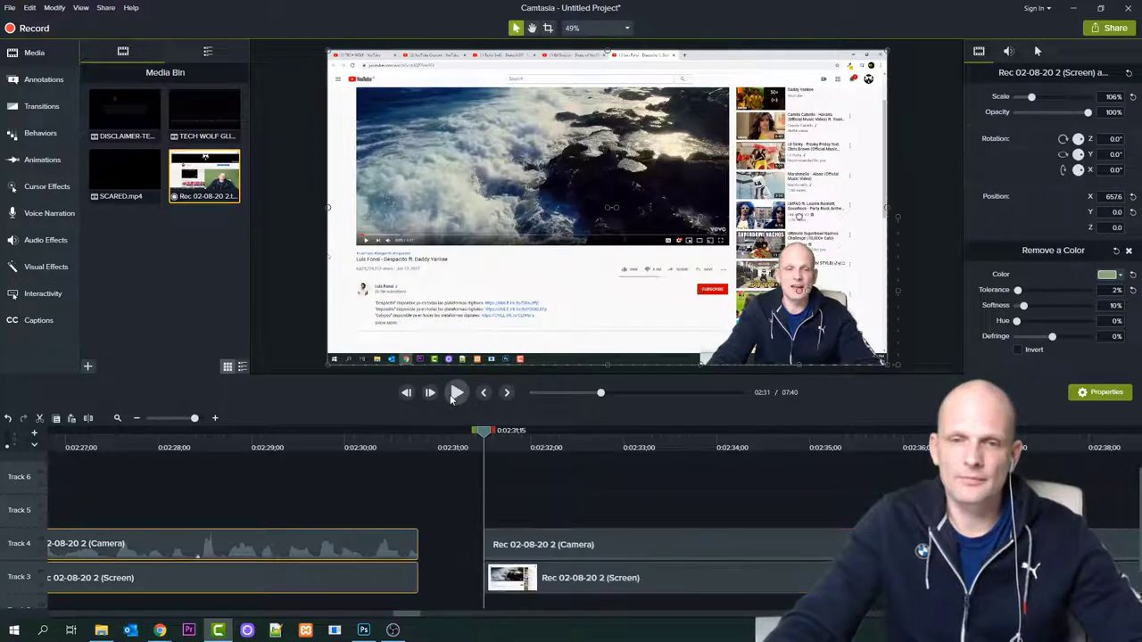
pyautogui.moveTo(525, 573); pyautogui.dragTo(416, 574)
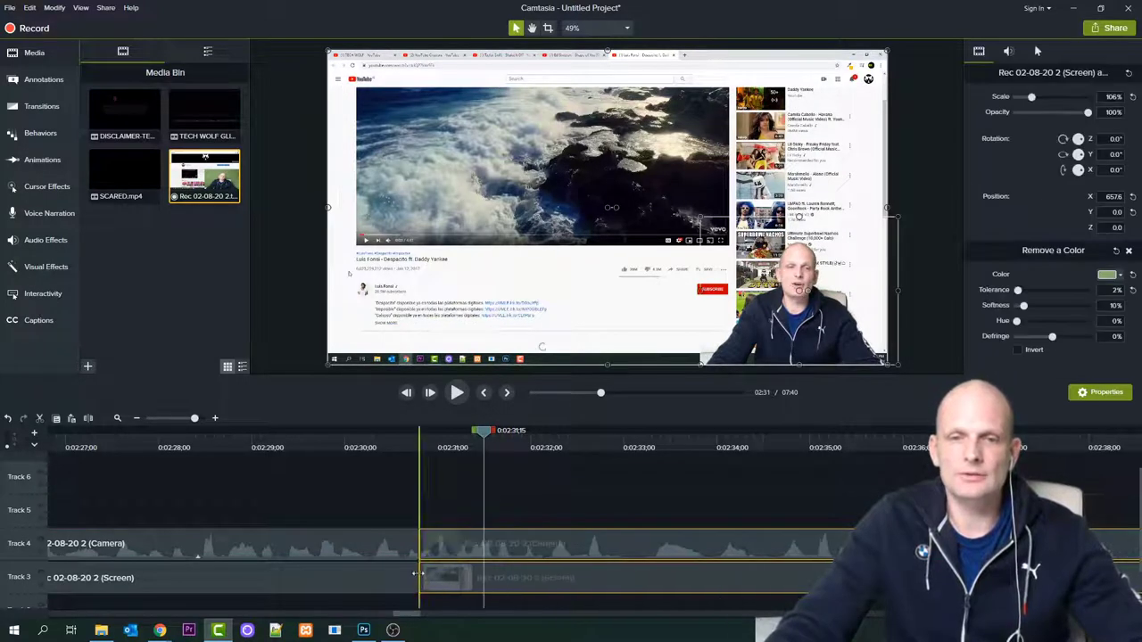
# Replay the footage from about 0:02:29 across the join to 0:02:46, and again from before 0:02:39
pyautogui.click(312, 444)
pyautogui.click(456, 393)
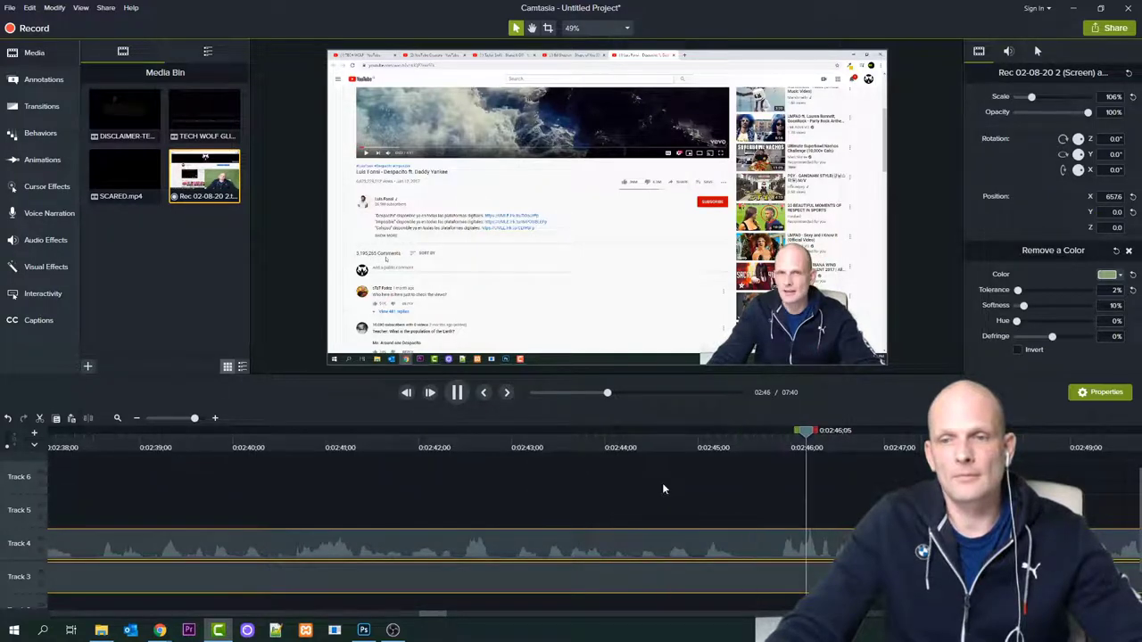
pyautogui.click(735, 447)
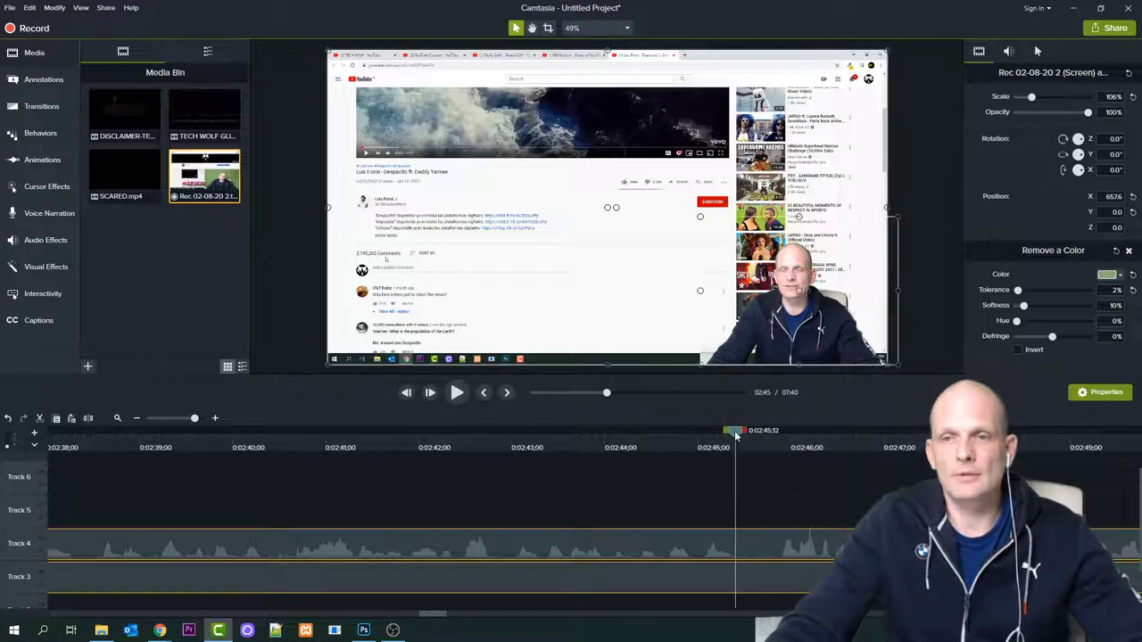
pyautogui.moveTo(735, 436); pyautogui.dragTo(0, 496)
pyautogui.click(456, 395)
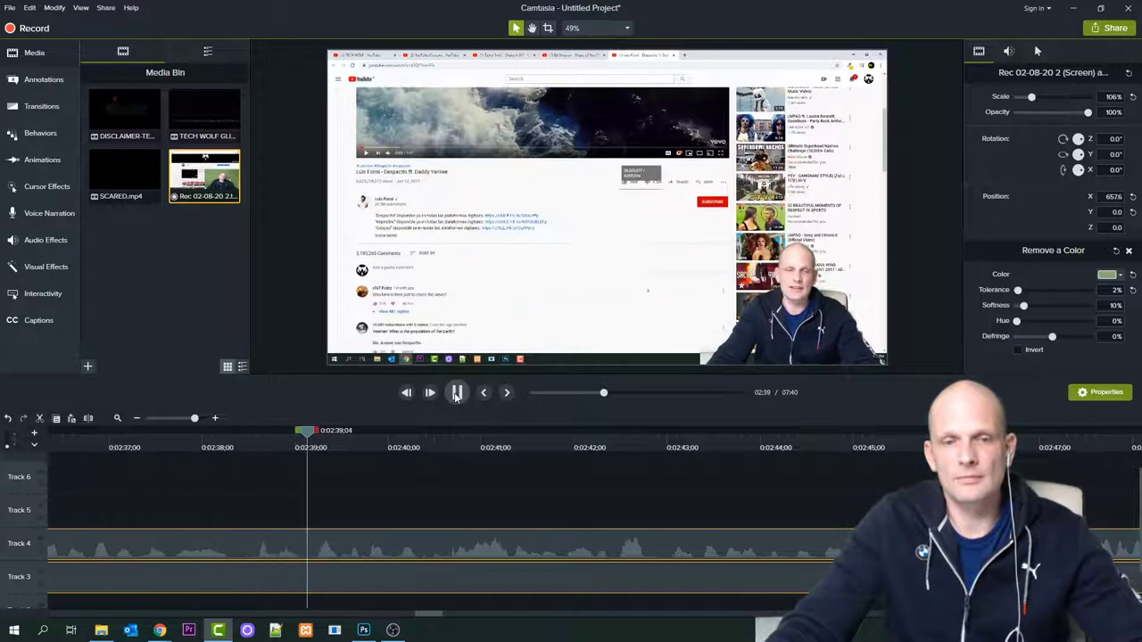
# Cut both tracks from about 0:02:39;03 to 0:02:39;14, closing the gap, and replay across the join to about 0:02:45
pyautogui.click(304, 437)
pyautogui.moveTo(315, 433); pyautogui.dragTo(340, 432)
pyautogui.click(457, 393)
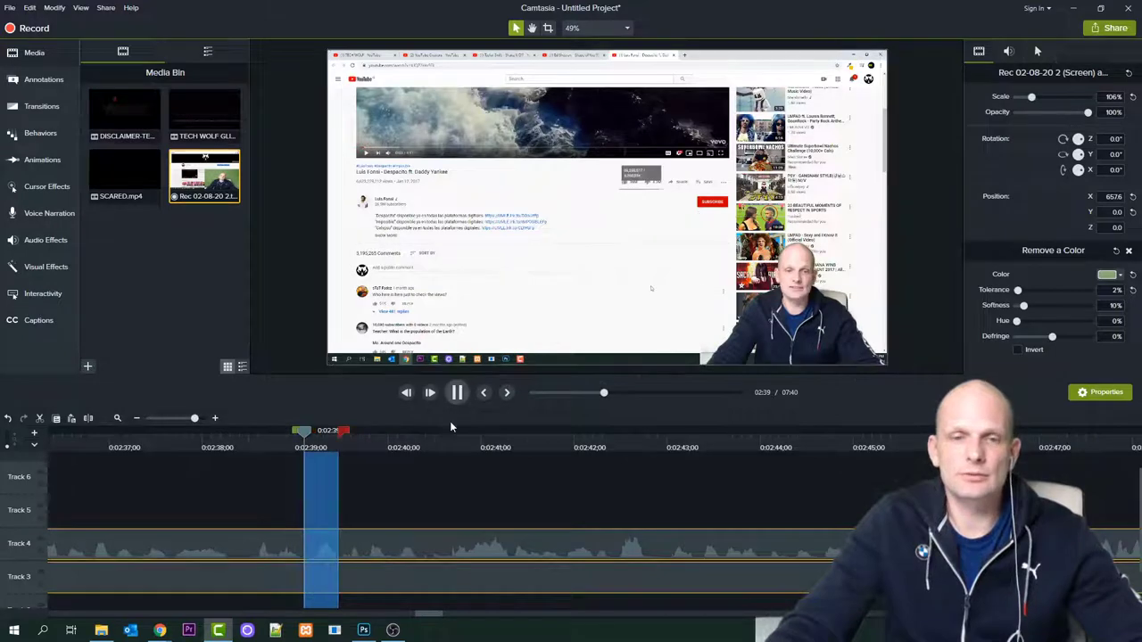
pyautogui.hotkey('ctrl', 'x')
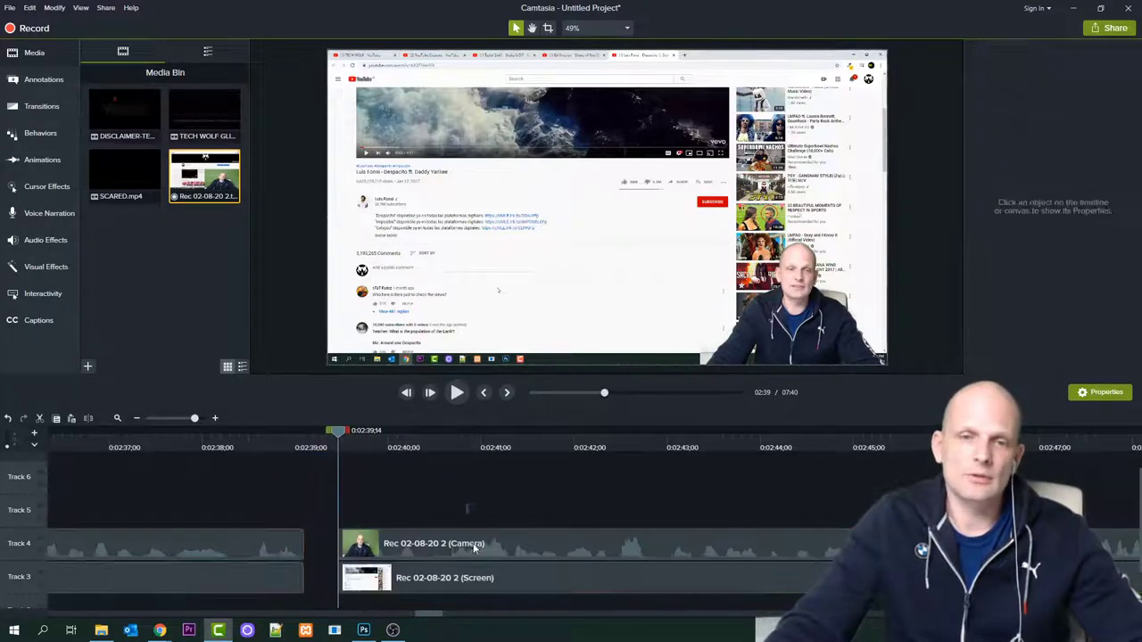
pyautogui.moveTo(469, 583); pyautogui.dragTo(330, 571)
pyautogui.click(176, 449)
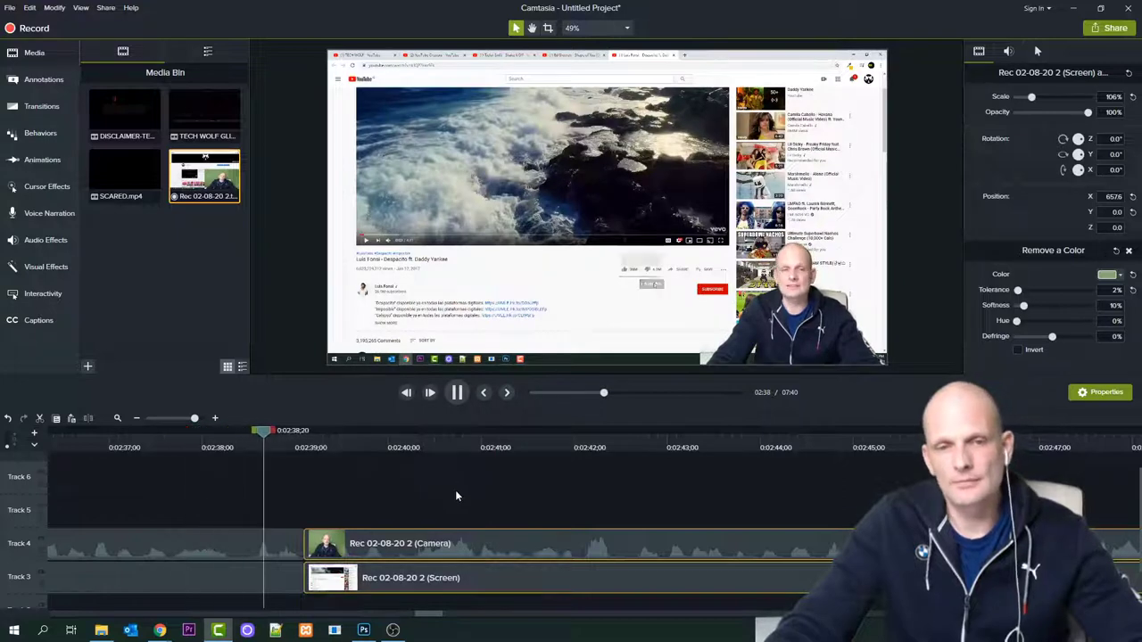
pyautogui.moveTo(430, 619); pyautogui.dragTo(447, 616)
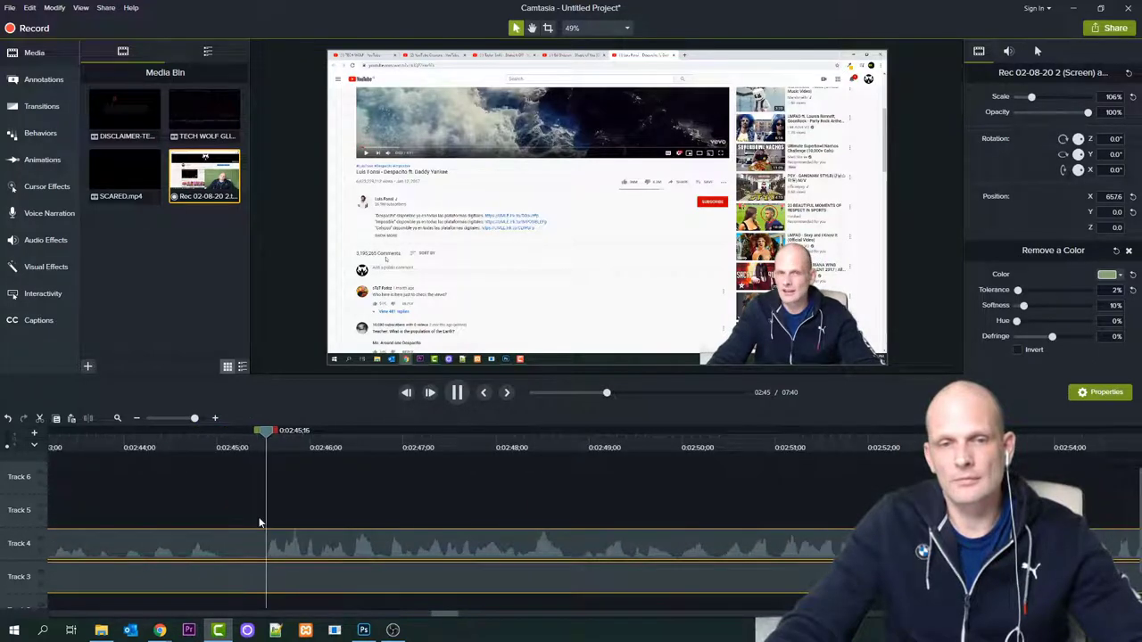
# Cut both tracks from 0:02:45;02 to 0:02:45;22, closing the gap, and replay from before the join
pyautogui.click(220, 437)
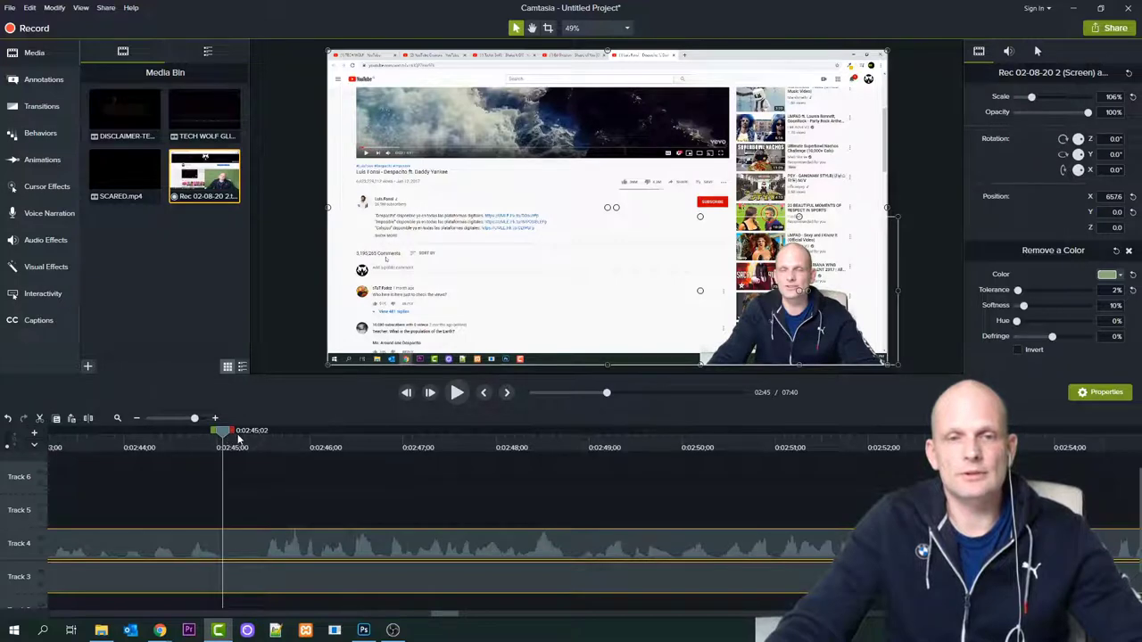
pyautogui.moveTo(233, 435); pyautogui.dragTo(294, 446)
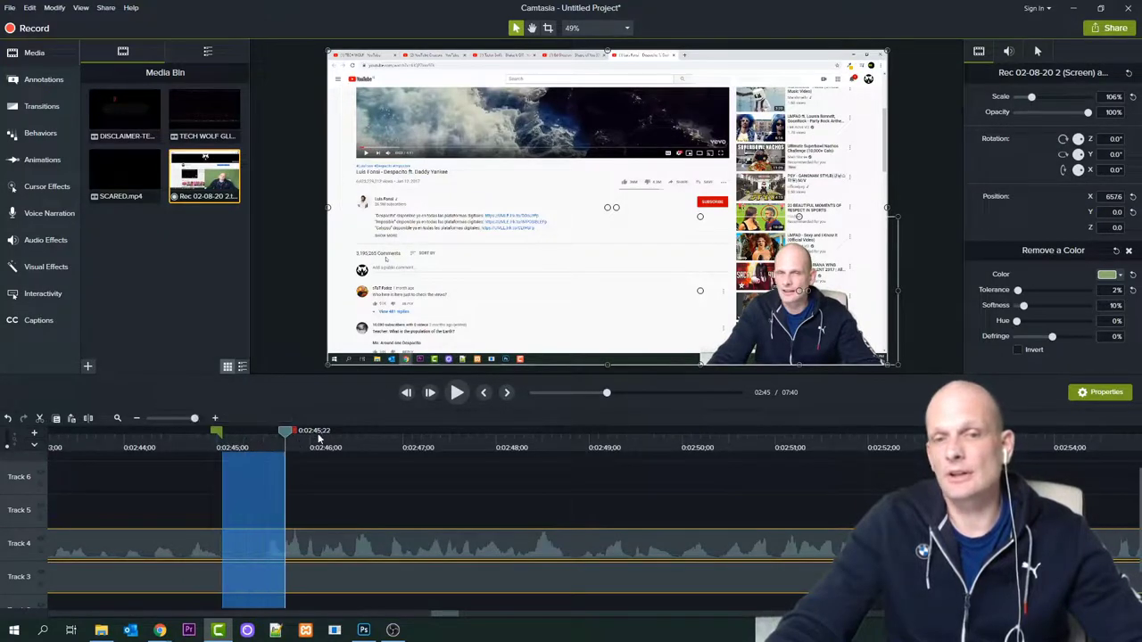
pyautogui.click(456, 393)
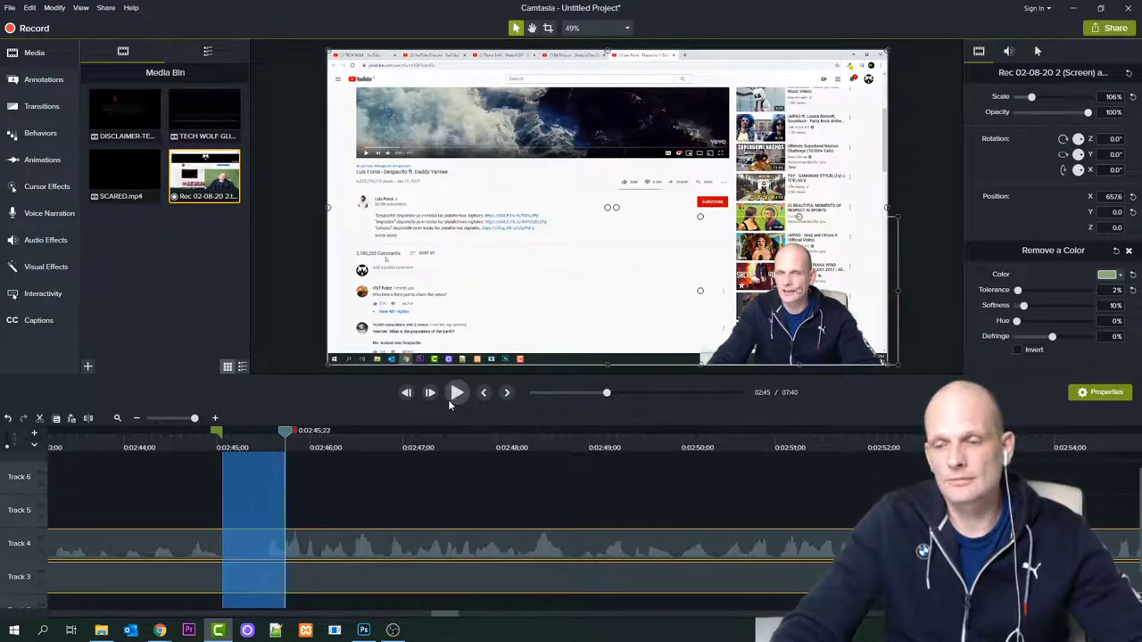
pyautogui.press('Delete')
pyautogui.click(408, 545)
pyautogui.keyDown('ctrl'); pyautogui.click(434, 574); pyautogui.keyUp('ctrl')
pyautogui.moveTo(320, 575); pyautogui.dragTo(257, 573)
pyautogui.click(89, 434)
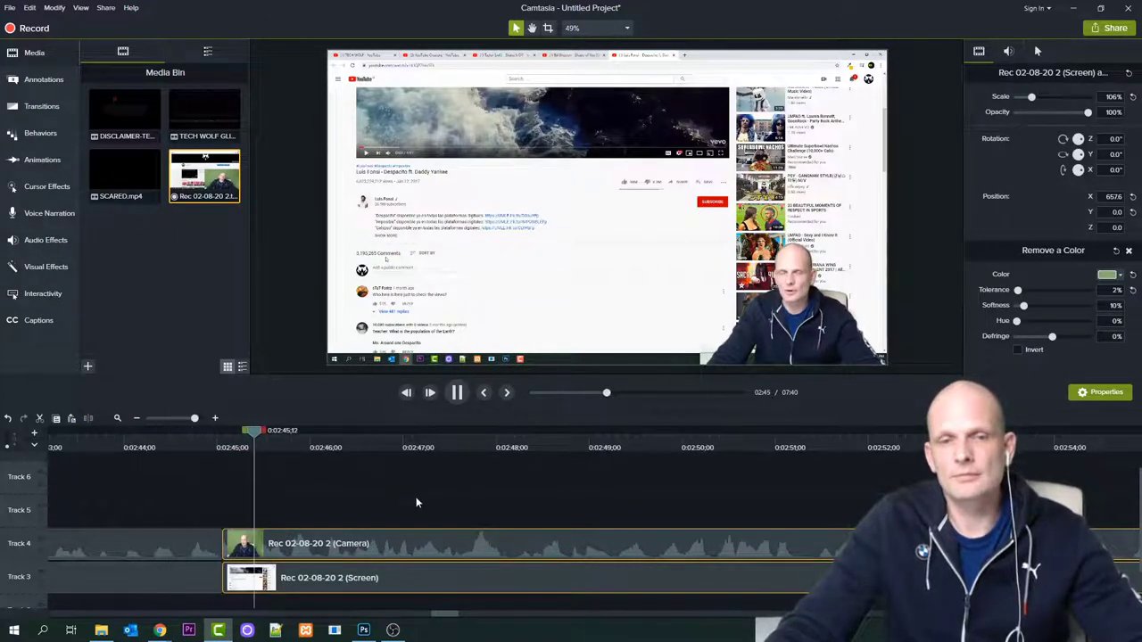
# Cut both tracks from 0:02:45;23 to 0:02:46;04 and move the following clips back against the cut
pyautogui.click(286, 434)
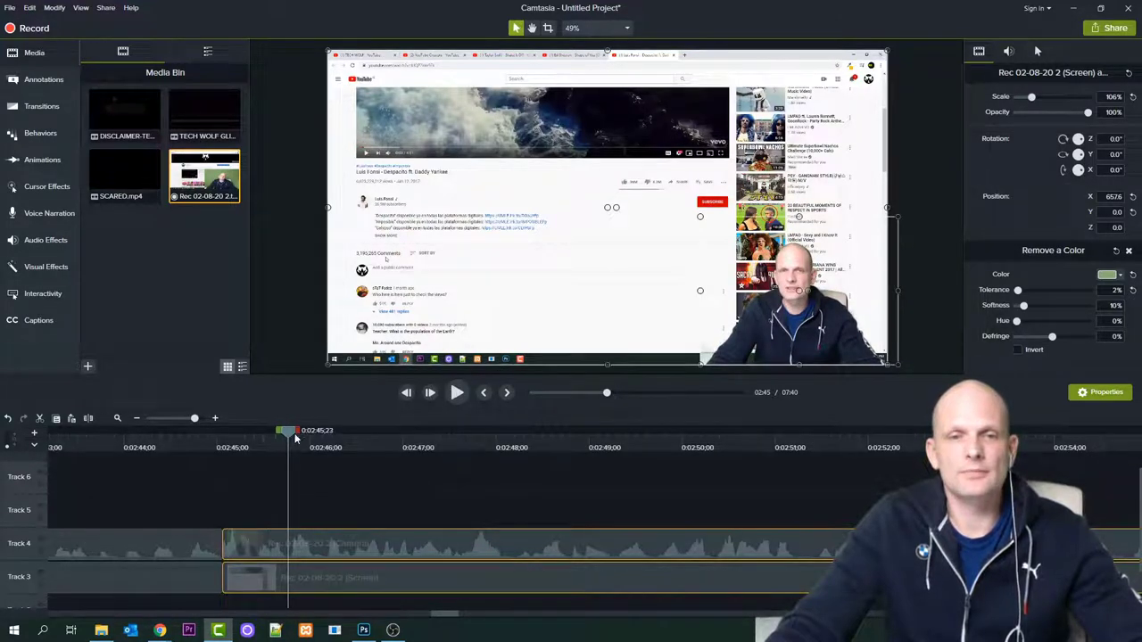
pyautogui.moveTo(299, 434); pyautogui.dragTo(331, 444)
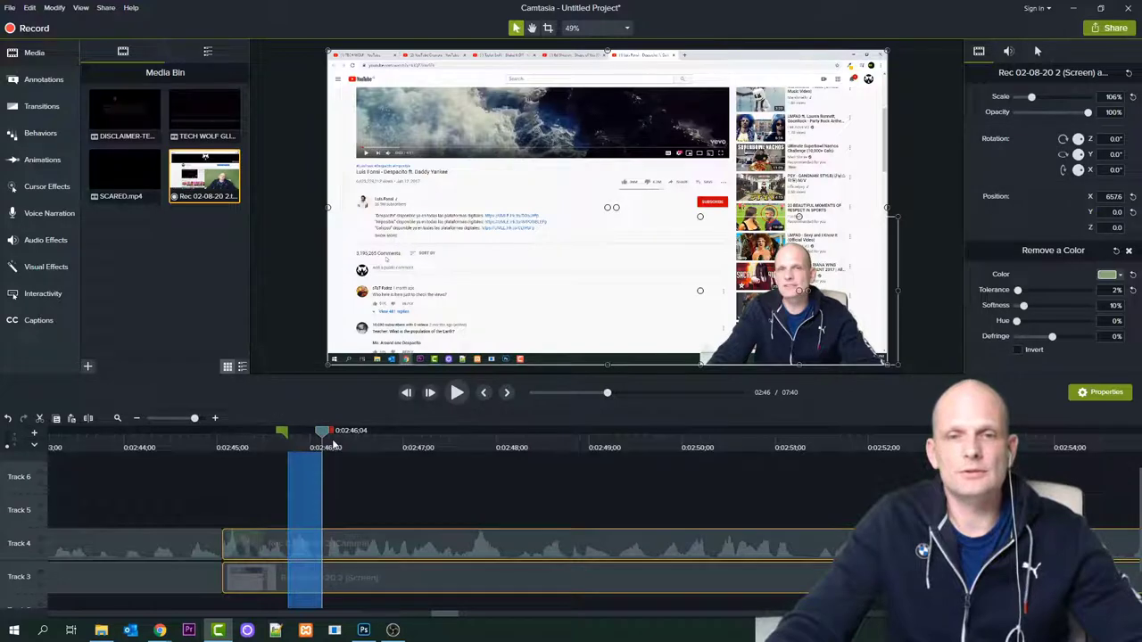
pyautogui.press('Delete')
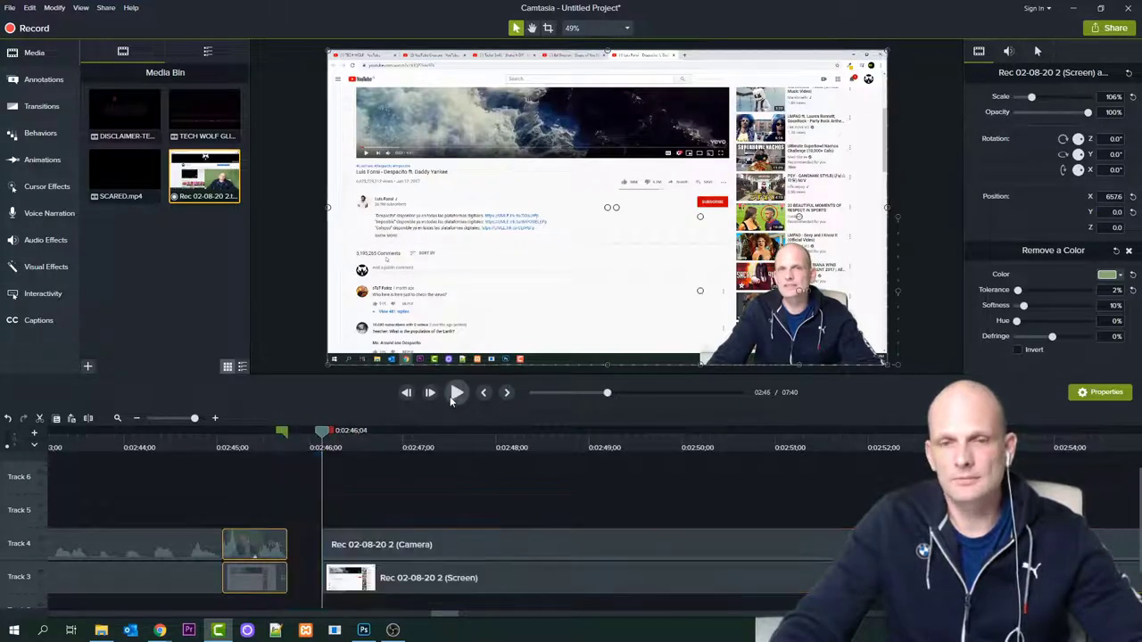
pyautogui.moveTo(403, 497); pyautogui.dragTo(301, 583)
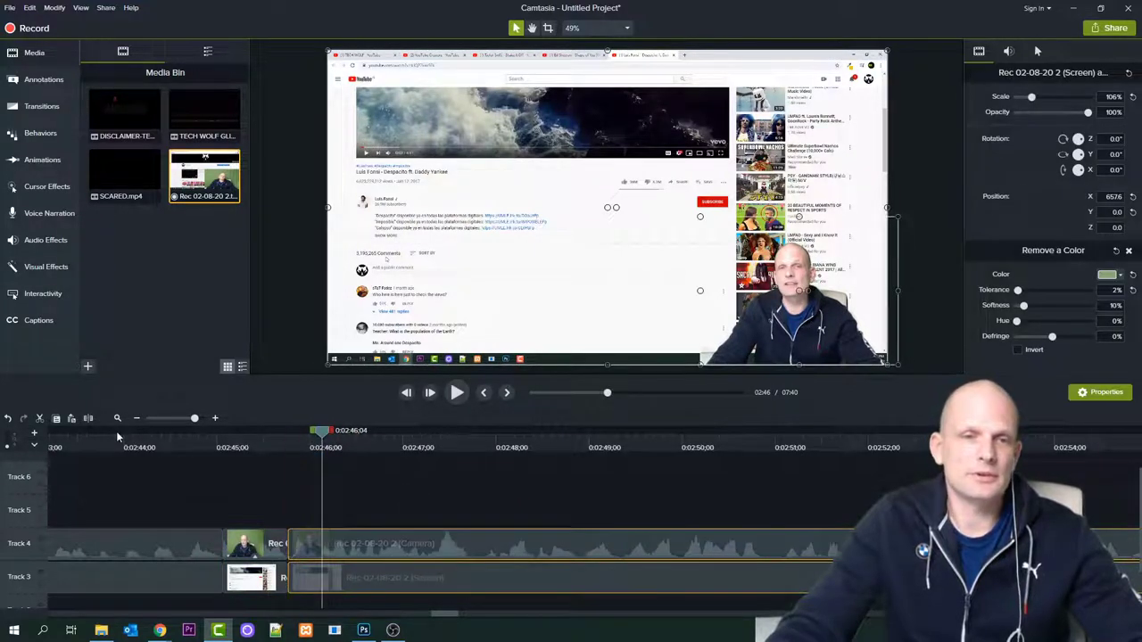
# Replay the two latest joins from just before 0:02:44 to almost 0:02:50
pyautogui.click(161, 437)
pyautogui.moveTo(158, 439); pyautogui.dragTo(114, 439)
pyautogui.click(457, 395)
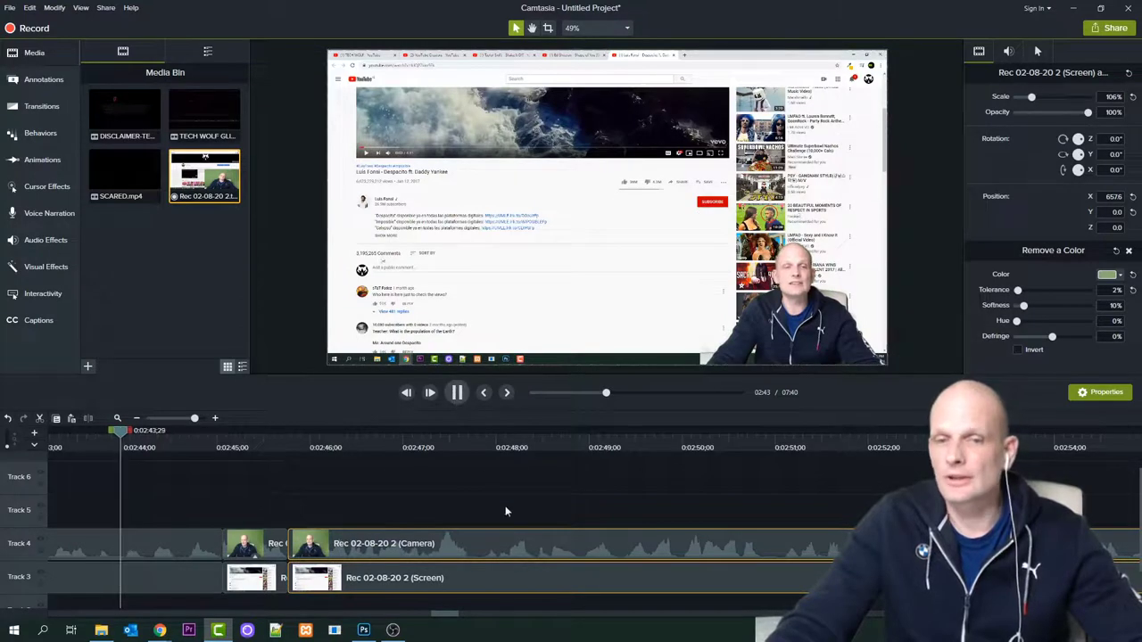
pyautogui.moveTo(447, 615); pyautogui.dragTo(451, 615)
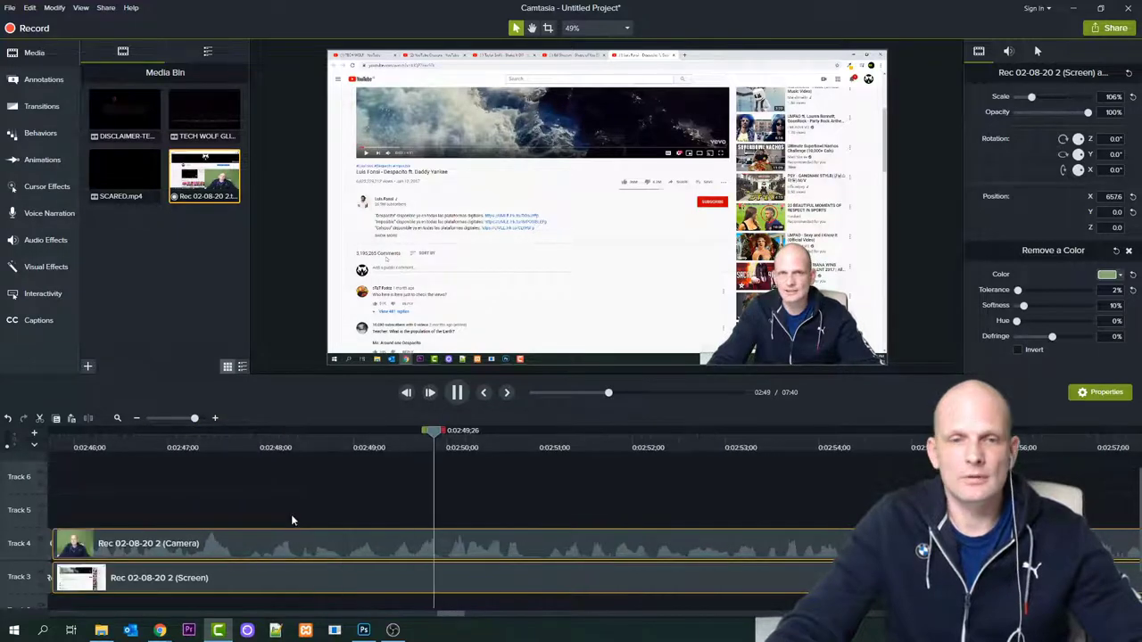
# Cut both tracks from 0:02:47;00 to 0:02:47;26 and move the following clips back to close the gap
pyautogui.click(236, 437)
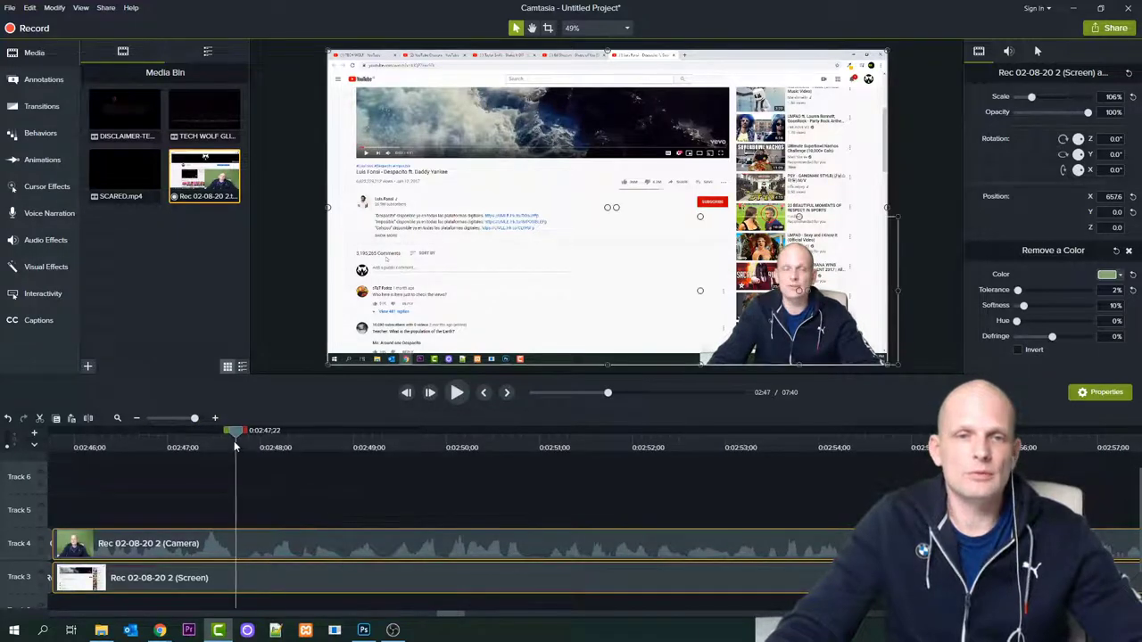
pyautogui.moveTo(225, 433); pyautogui.dragTo(250, 437)
pyautogui.click(444, 395)
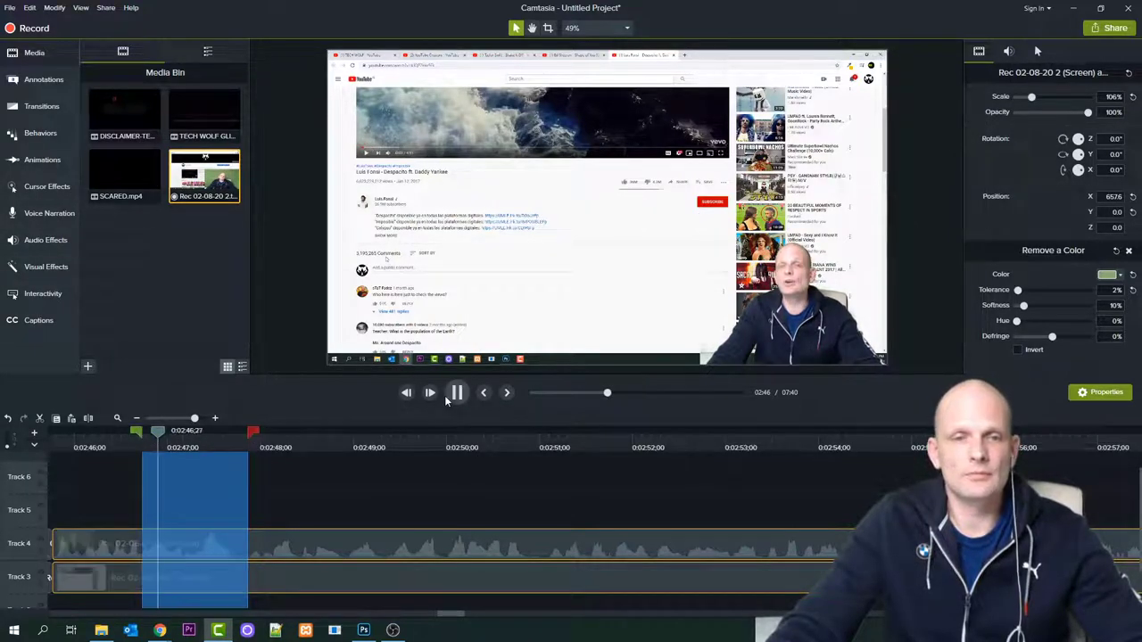
pyautogui.moveTo(140, 435); pyautogui.dragTo(163, 436)
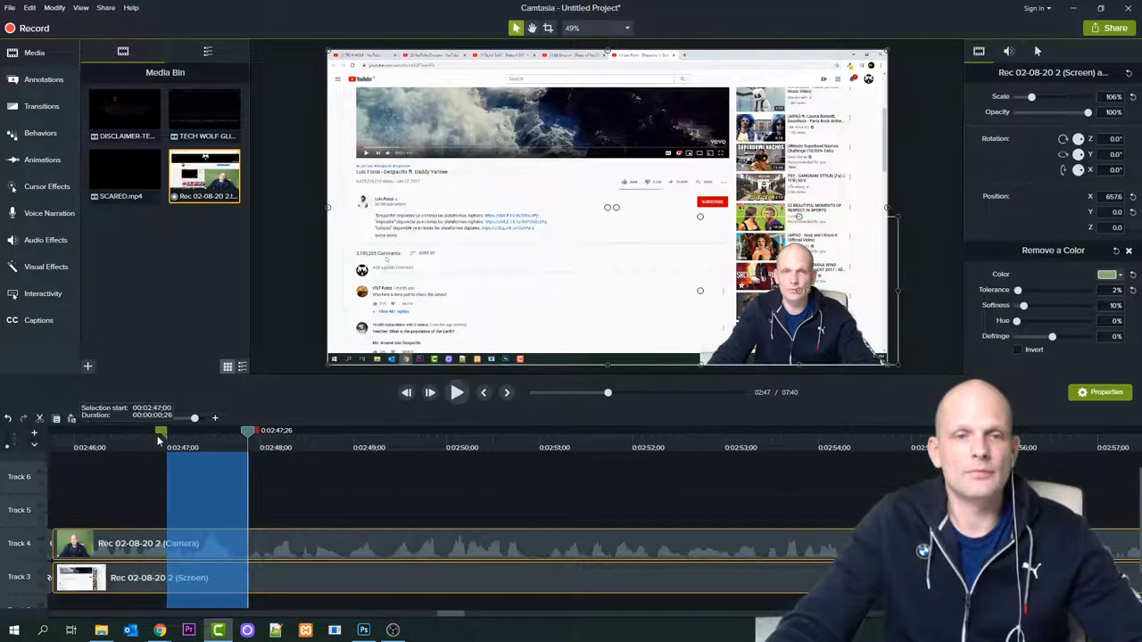
pyautogui.click(455, 398)
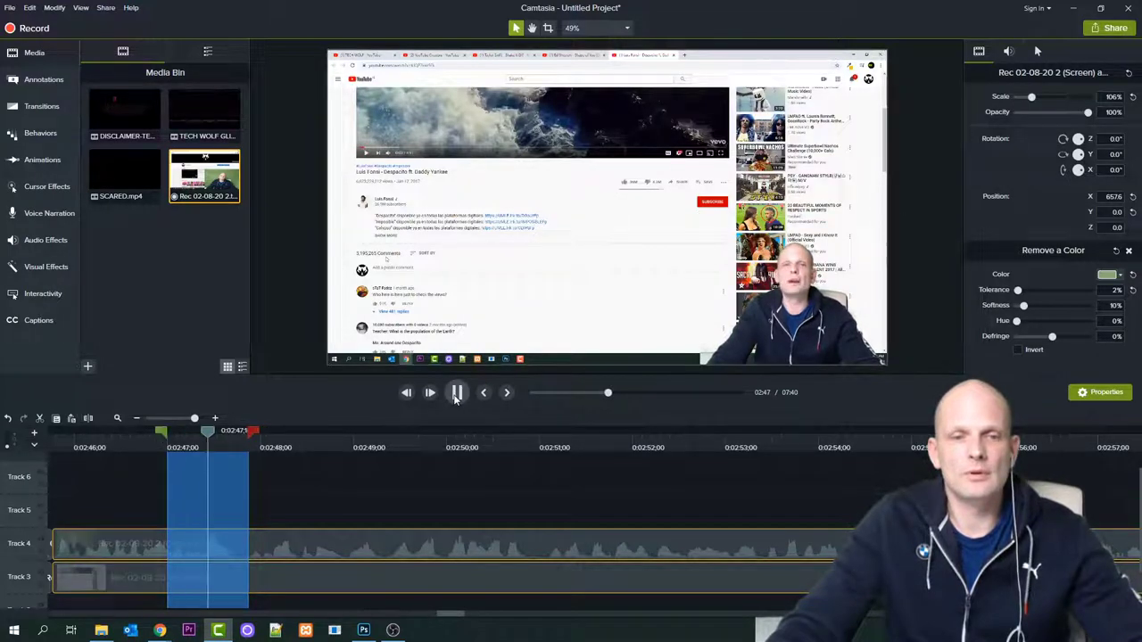
pyautogui.press('Delete')
pyautogui.moveTo(428, 480); pyautogui.dragTo(155, 523)
# Replay the join at 0:02:47 from 0:02:46;06, and recheck the footage from 0:02:47;11 to about 0:02:48;18
pyautogui.click(93, 437)
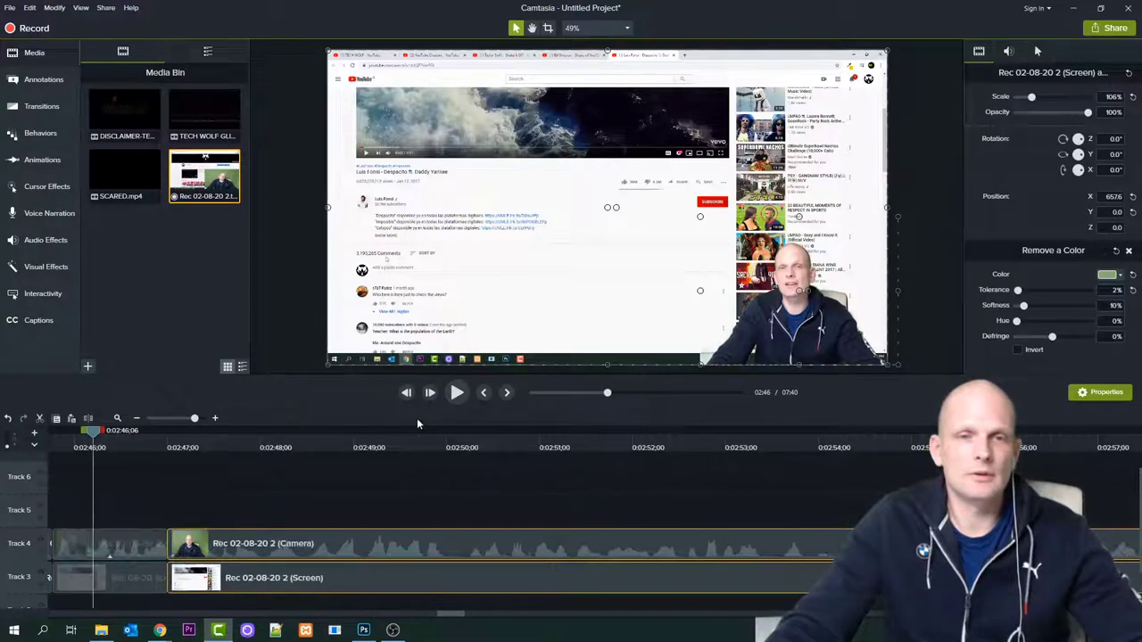
pyautogui.click(456, 393)
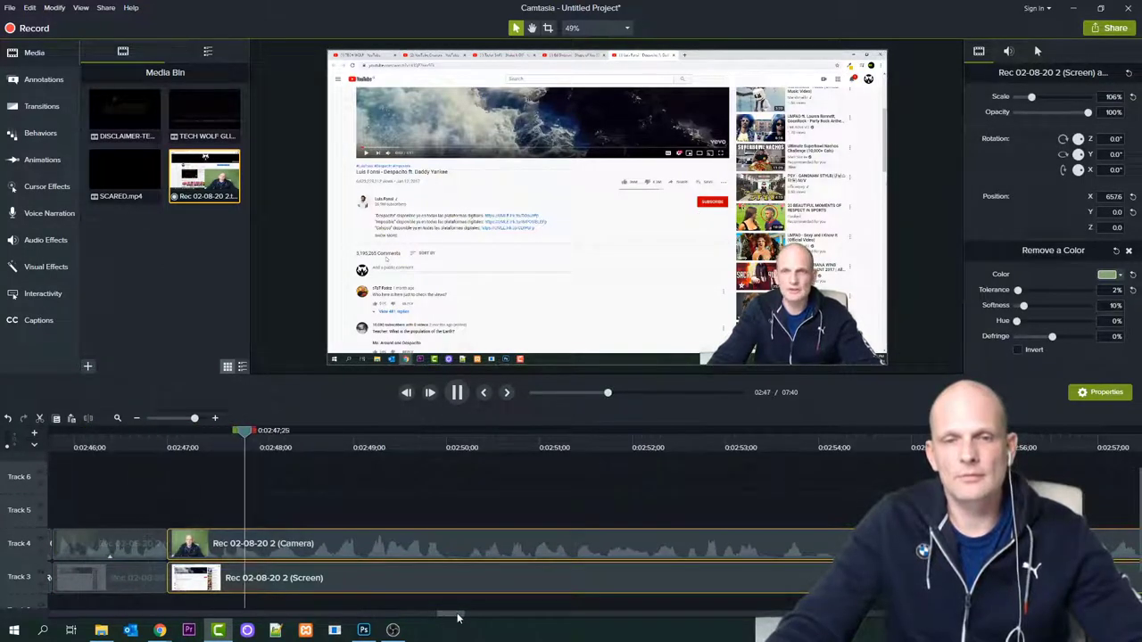
pyautogui.moveTo(457, 616); pyautogui.dragTo(458, 616)
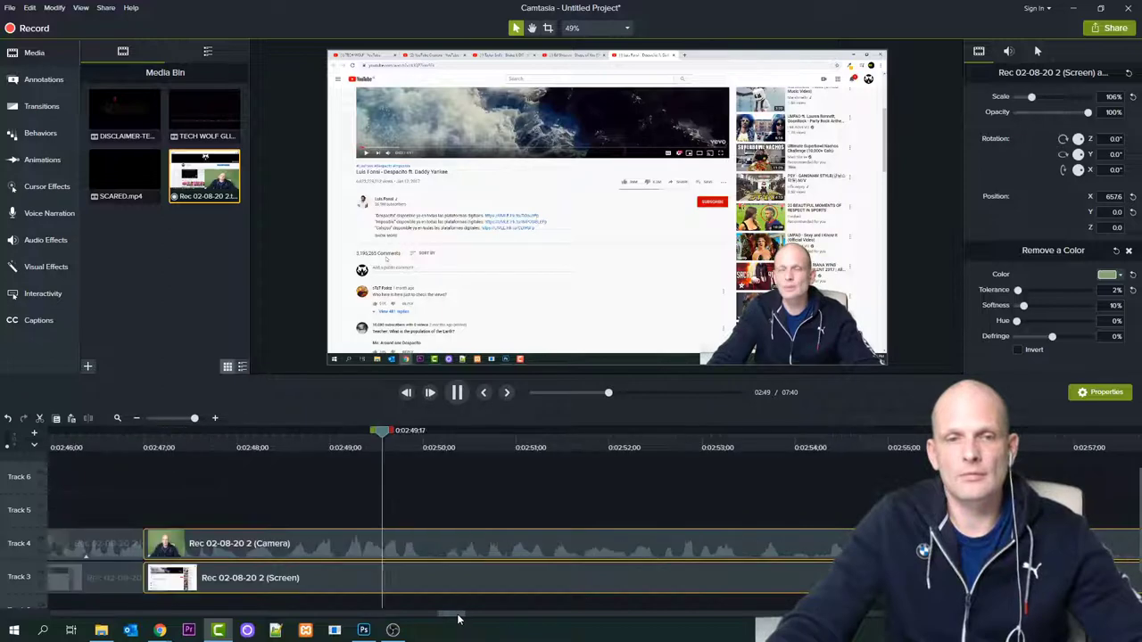
pyautogui.click(184, 437)
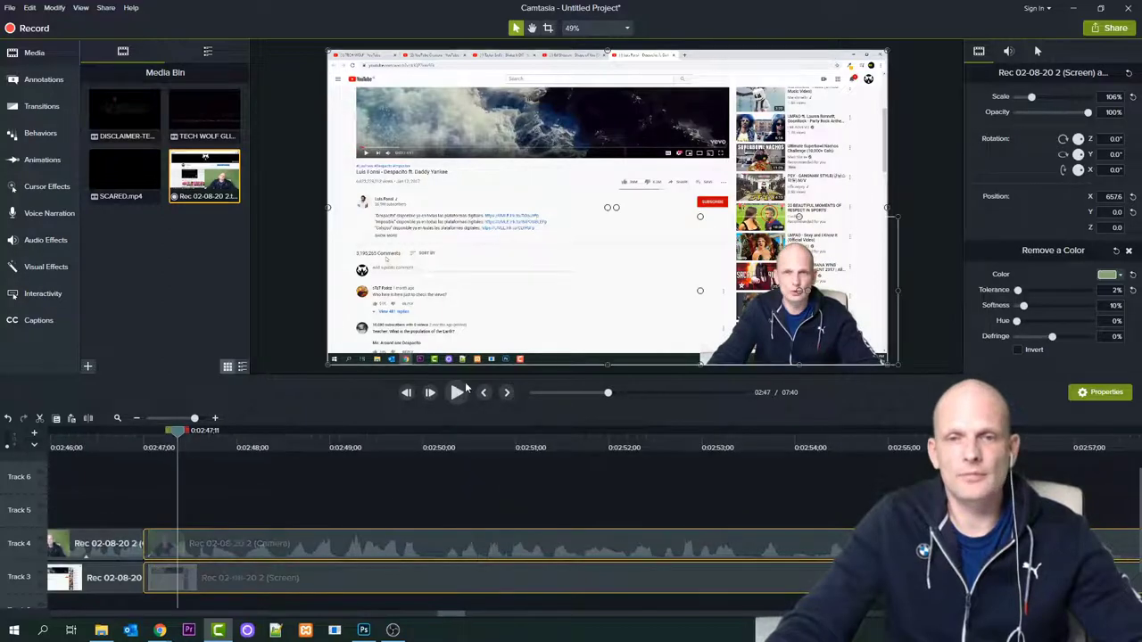
pyautogui.click(456, 393)
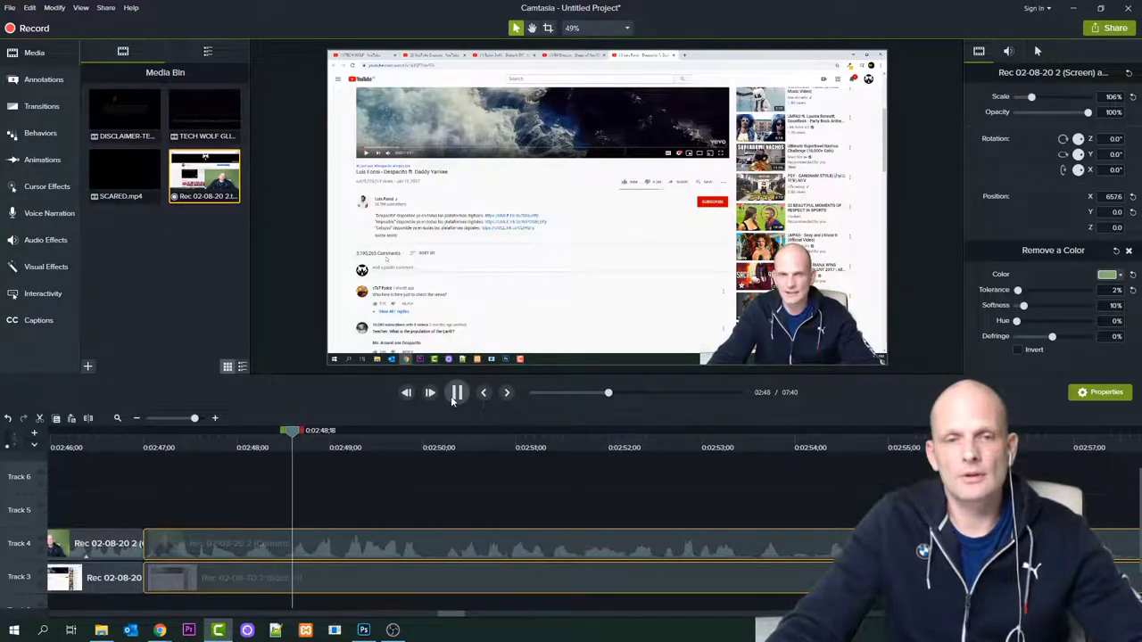
# Cut both tracks from 0:02:48;01 to 0:02:48;24 and move the following clips back against the cut
pyautogui.click(240, 441)
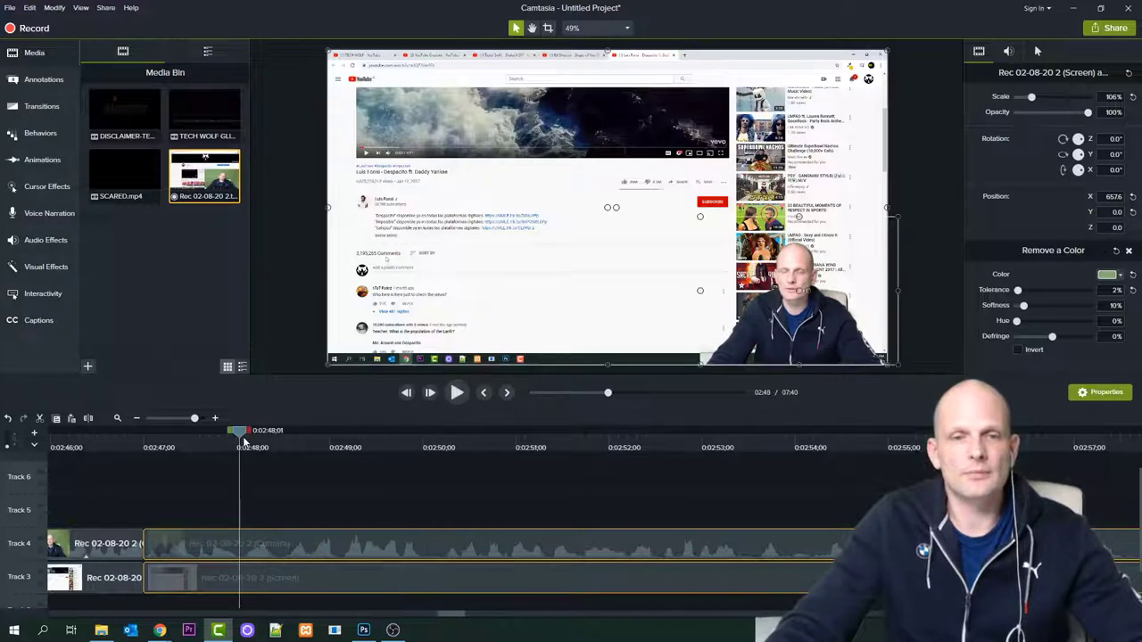
pyautogui.moveTo(252, 433); pyautogui.dragTo(310, 434)
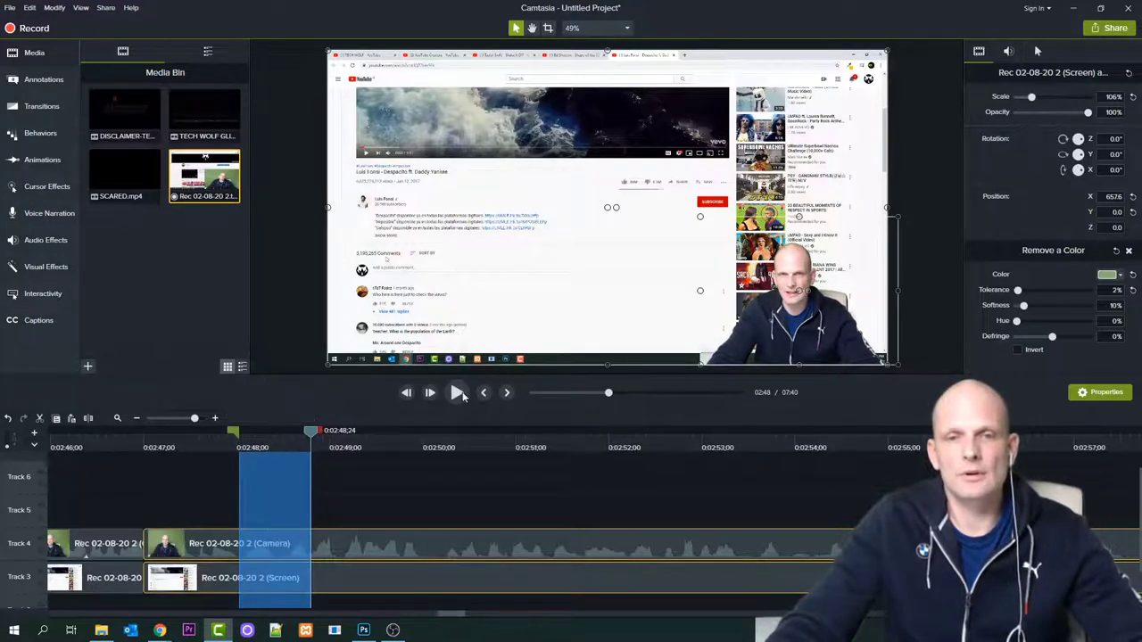
pyautogui.click(456, 392)
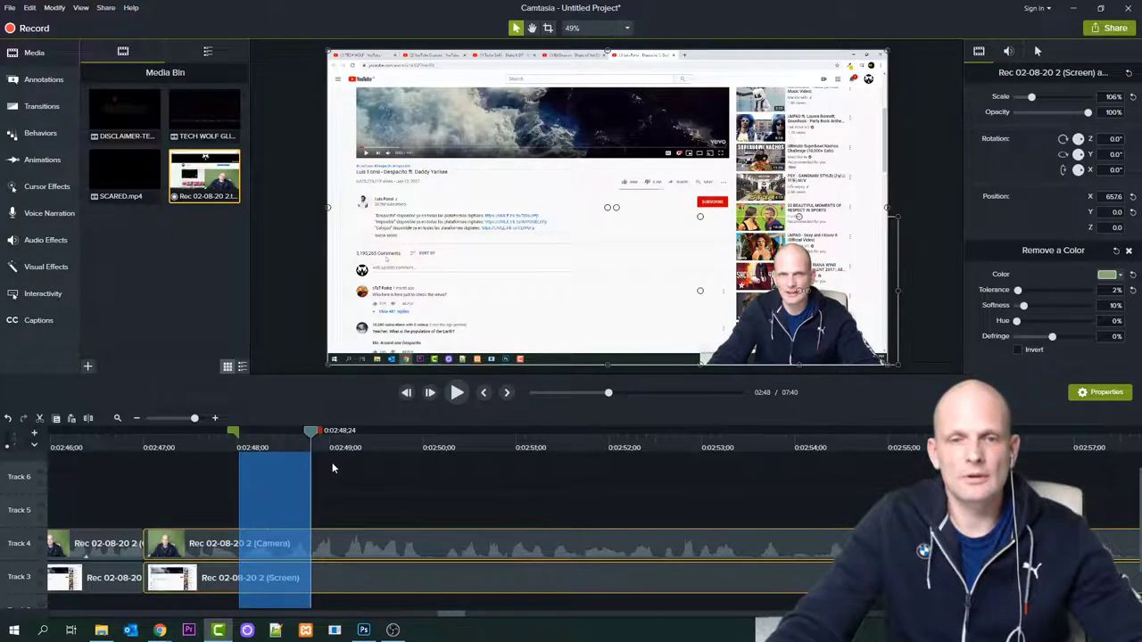
pyautogui.press('Delete')
pyautogui.moveTo(336, 527); pyautogui.dragTo(145, 500)
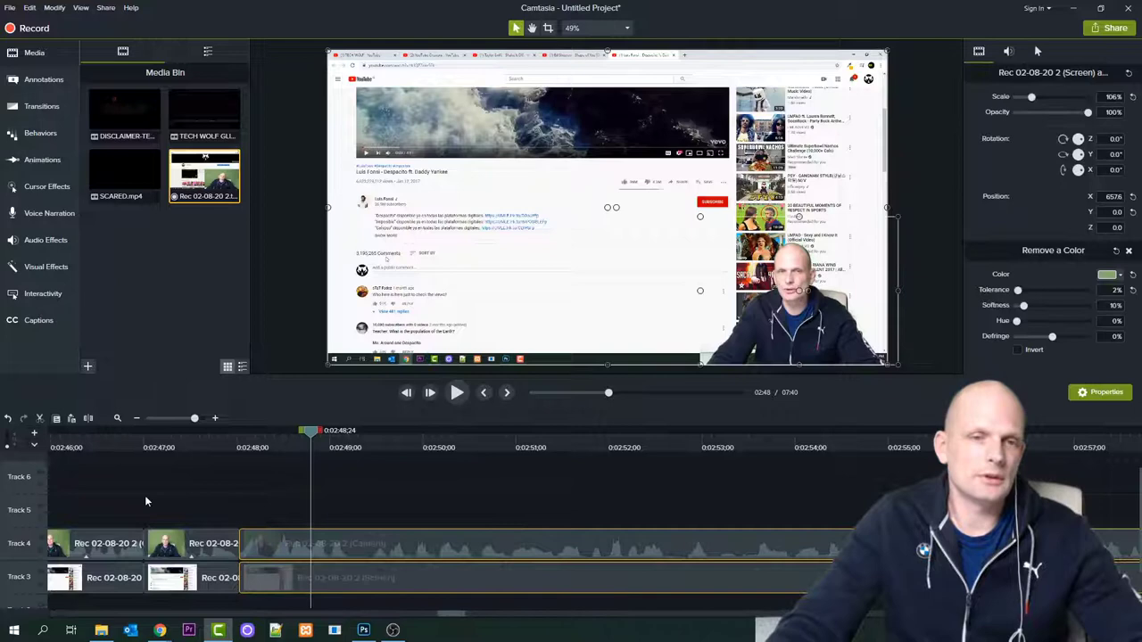
# Replay the footage from before 0:02:47 across the join at 0:02:48;01 to about 0:02:54
pyautogui.click(113, 442)
pyautogui.click(454, 395)
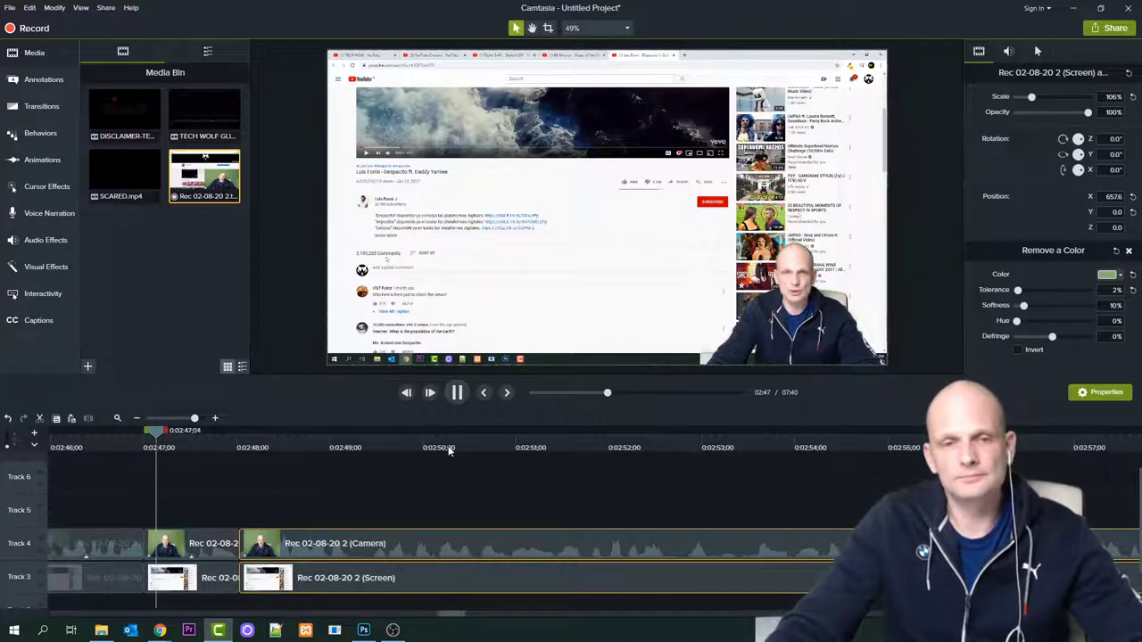
pyautogui.moveTo(453, 616); pyautogui.dragTo(463, 621)
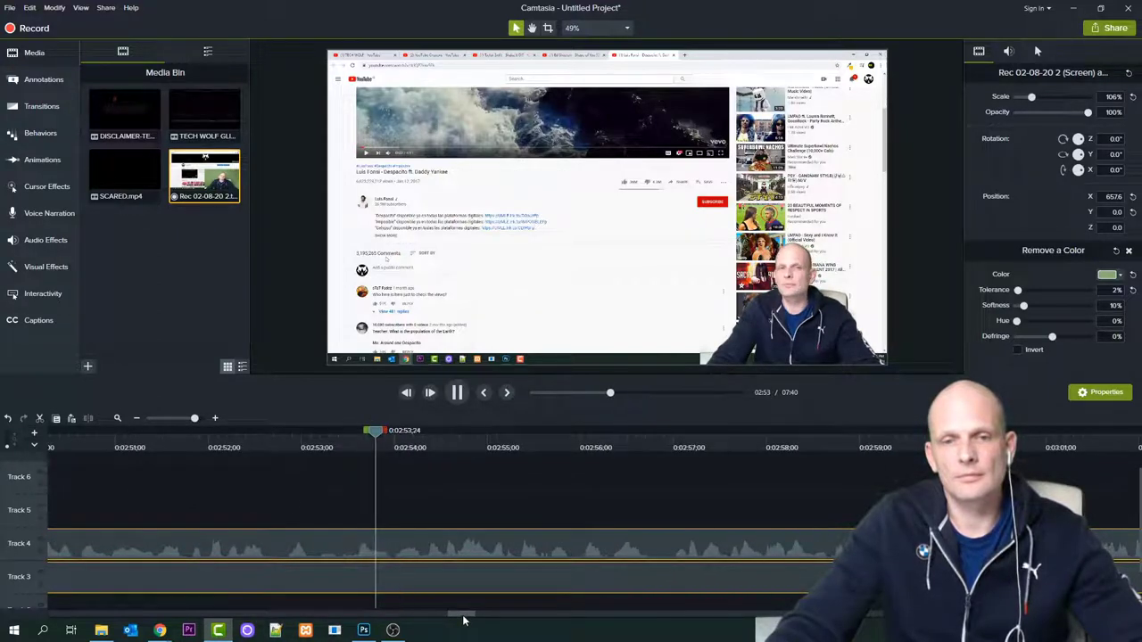
# Replay from 0:02:51, cut the few frames just before 0:02:52;24 from both tracks, and move the following clips back against the cut
pyautogui.click(172, 432)
pyautogui.press('space')
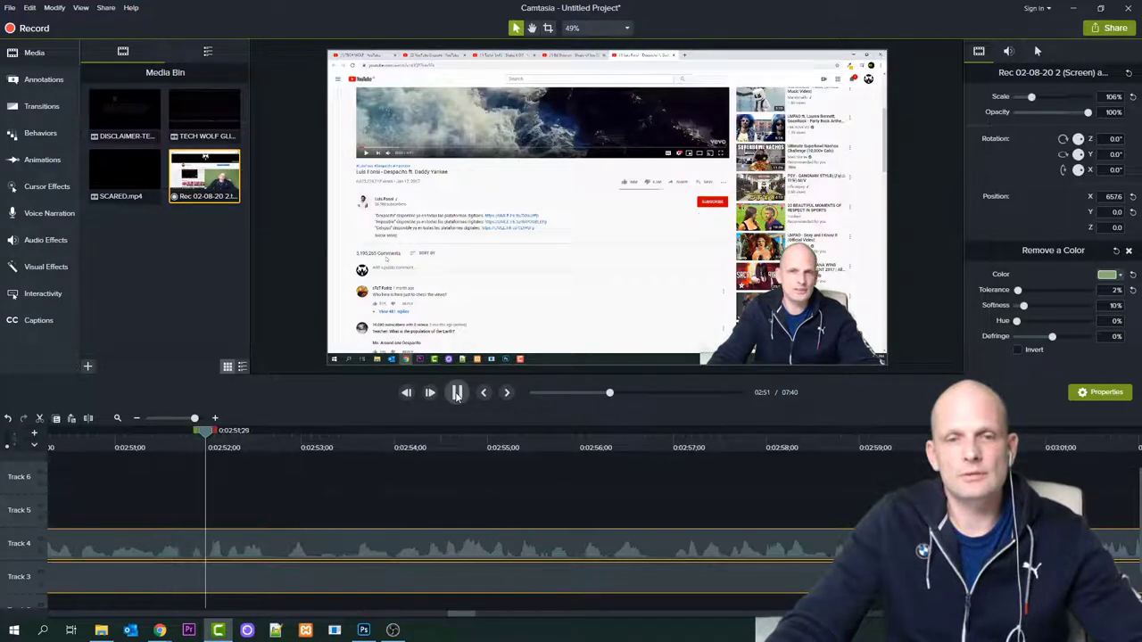
pyautogui.click(283, 438)
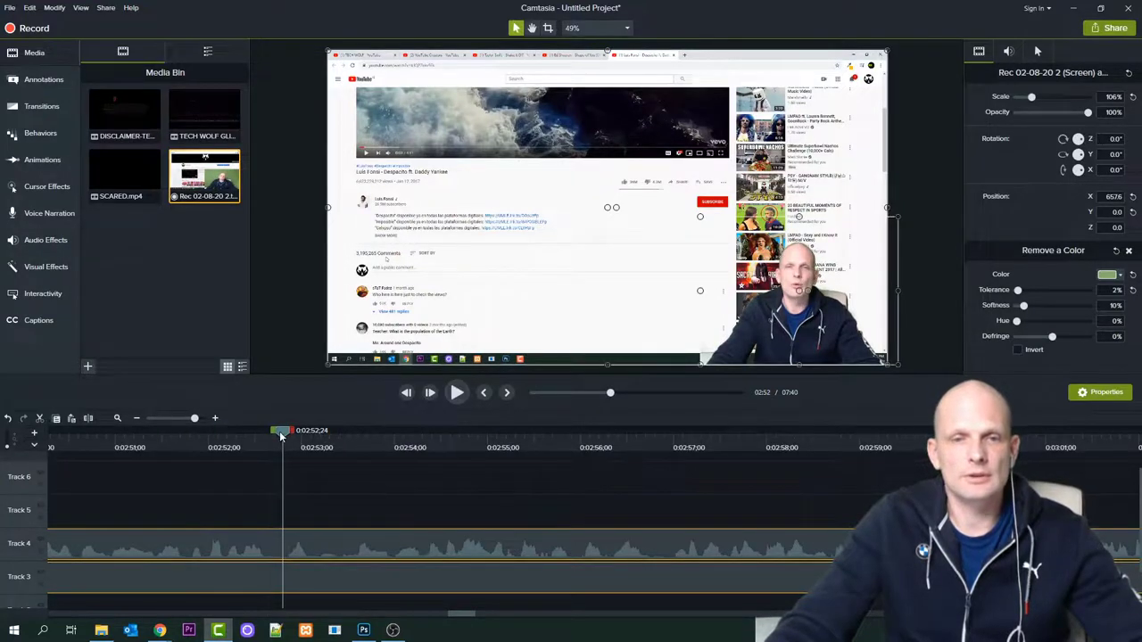
pyautogui.moveTo(281, 436)
pyautogui.mouseDown()
pyautogui.moveTo(258, 437)
pyautogui.moveTo(294, 435)
pyautogui.mouseUp()
pyautogui.press('Delete')
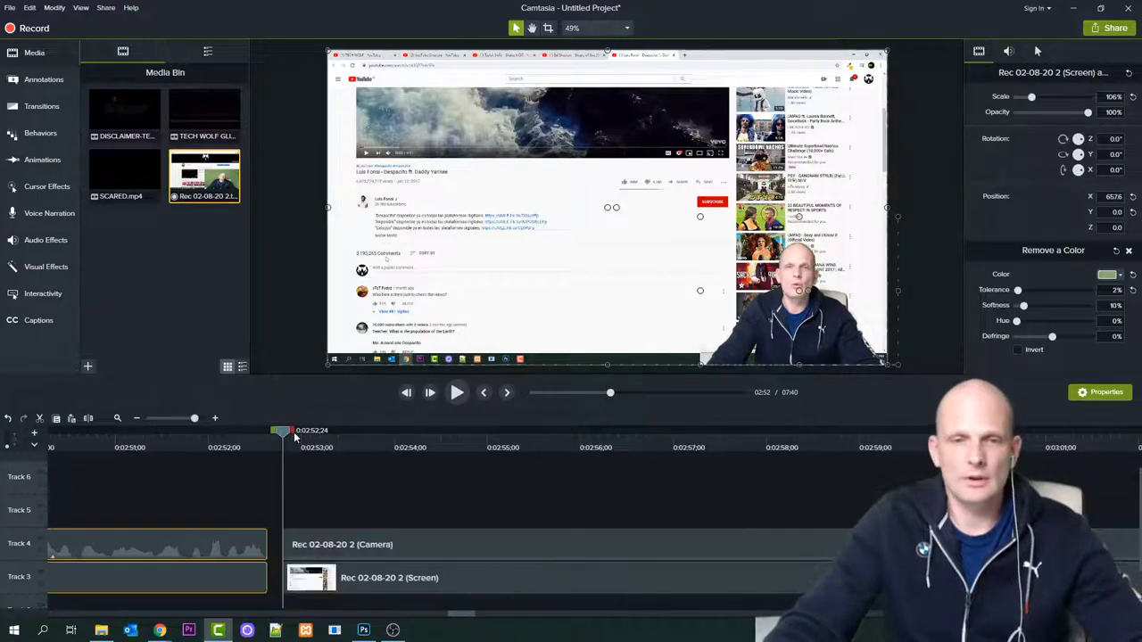
pyautogui.moveTo(325, 503); pyautogui.dragTo(359, 585)
pyautogui.moveTo(355, 578); pyautogui.dragTo(257, 568)
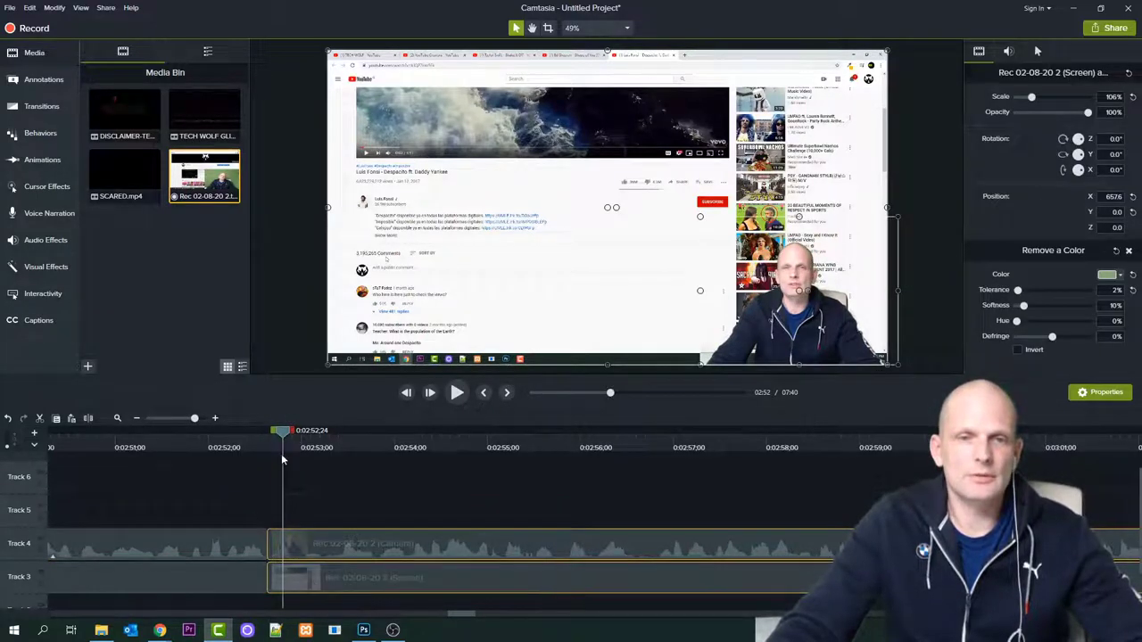
# Replay the new join up to 0:02:53;00 and cut both tracks from there to 0:02:53;11
pyautogui.moveTo(281, 436); pyautogui.dragTo(191, 436)
pyautogui.click(457, 392)
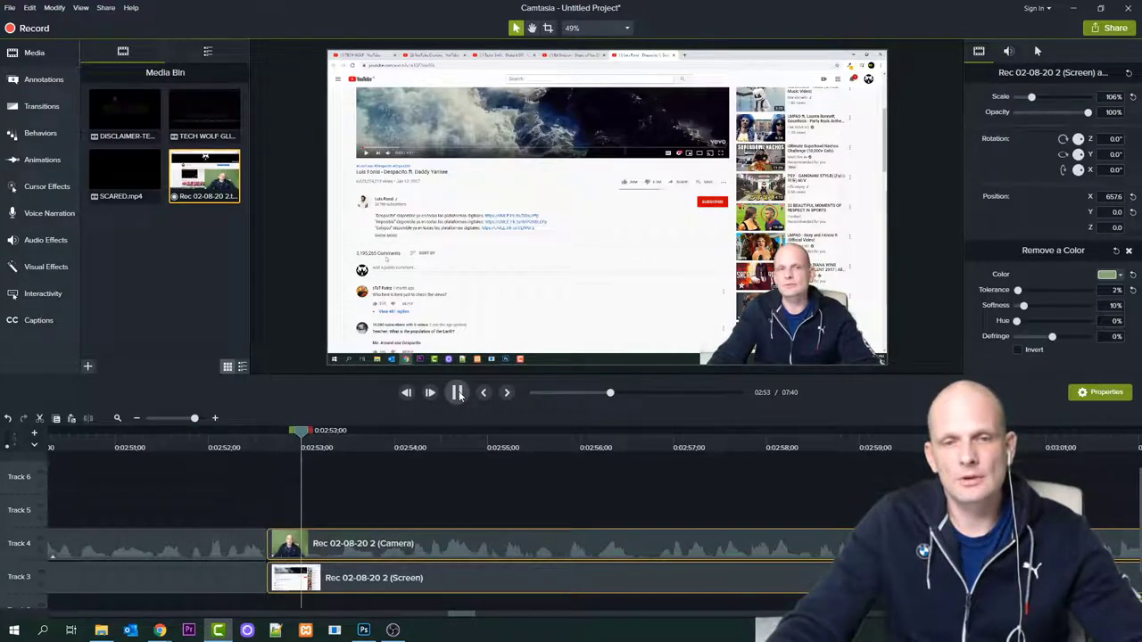
pyautogui.click(459, 394)
pyautogui.moveTo(323, 438)
pyautogui.mouseDown()
pyautogui.moveTo(306, 437)
pyautogui.moveTo(335, 432)
pyautogui.mouseUp()
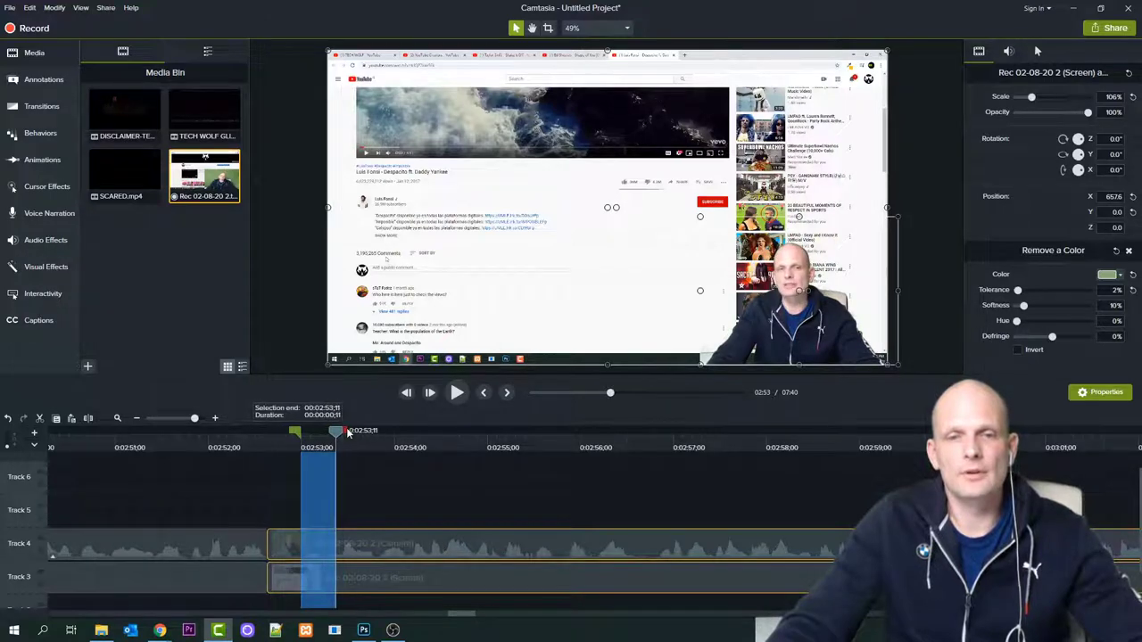
pyautogui.press('Delete')
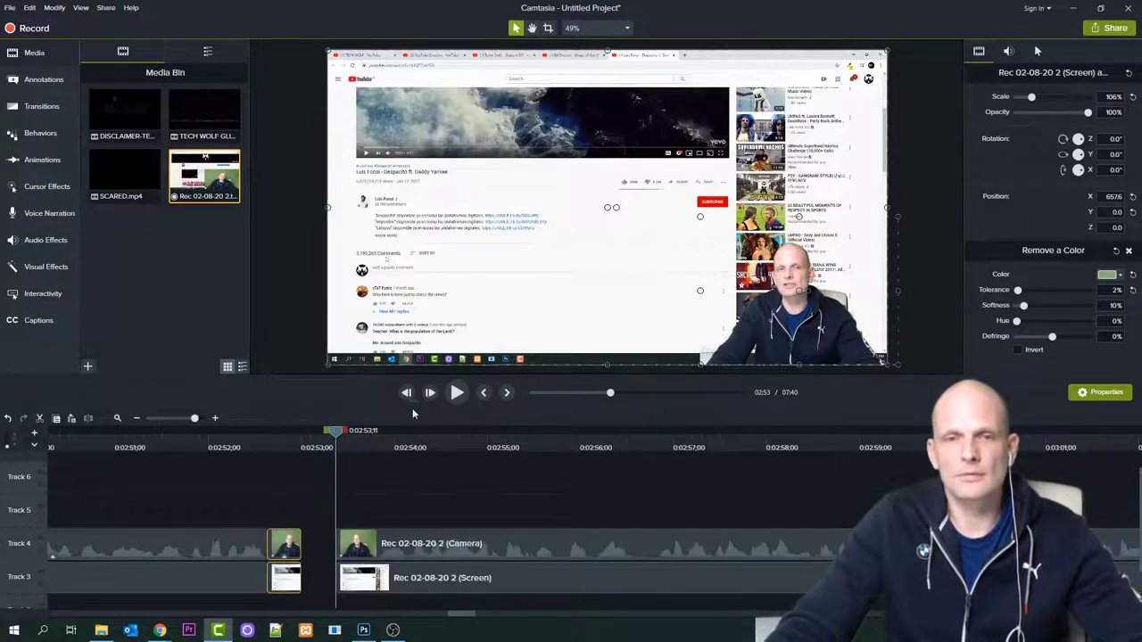
# Play the footage after the gap, extend the cut on both tracks to about 0:02:53;24, and move the following clips back against the short segment
pyautogui.click(456, 393)
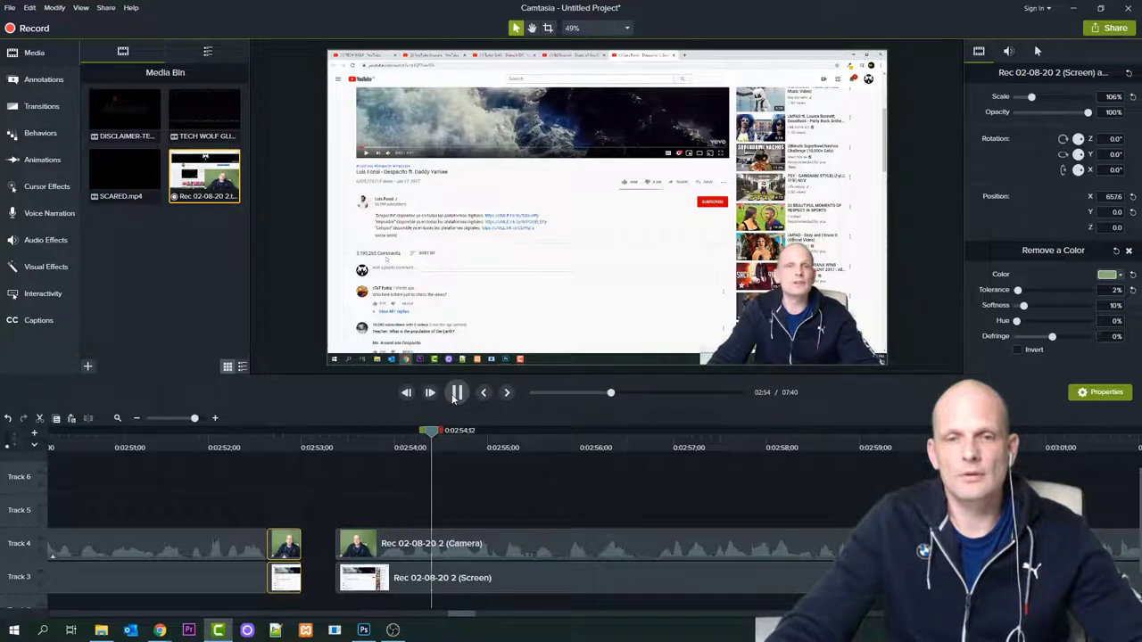
pyautogui.click(366, 439)
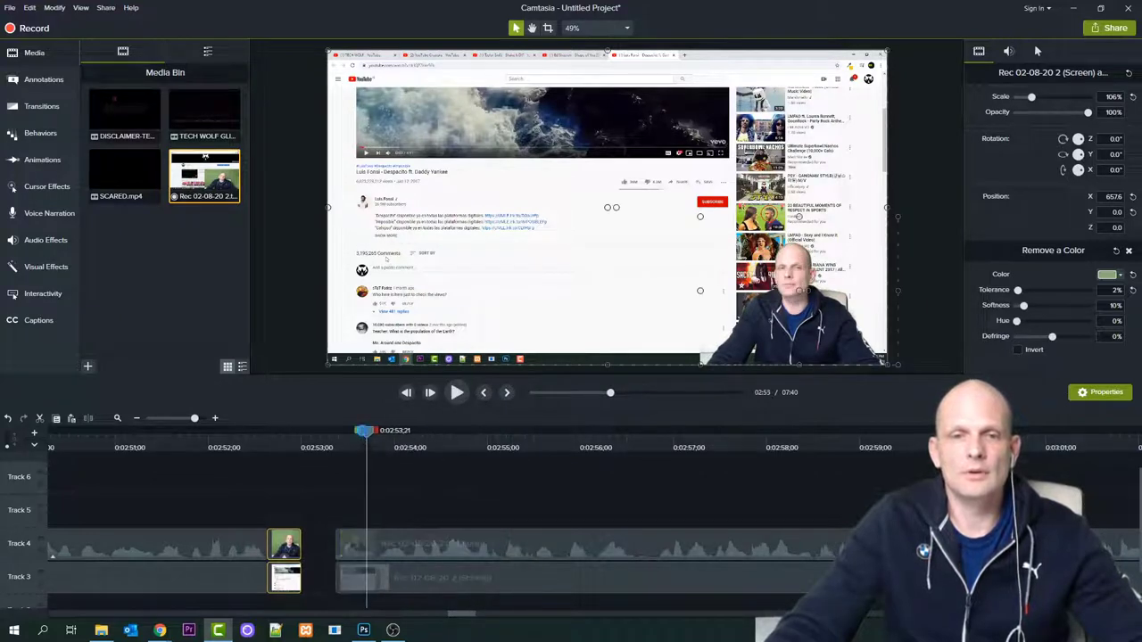
pyautogui.moveTo(368, 436); pyautogui.dragTo(313, 433)
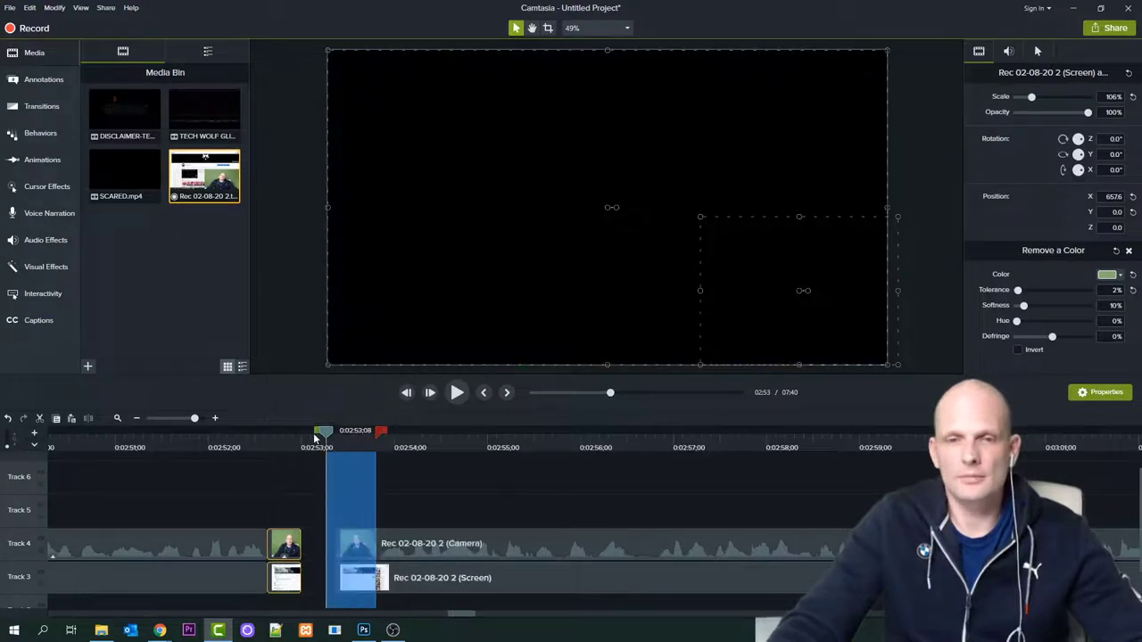
pyautogui.press('Delete')
pyautogui.moveTo(348, 492); pyautogui.dragTo(395, 578)
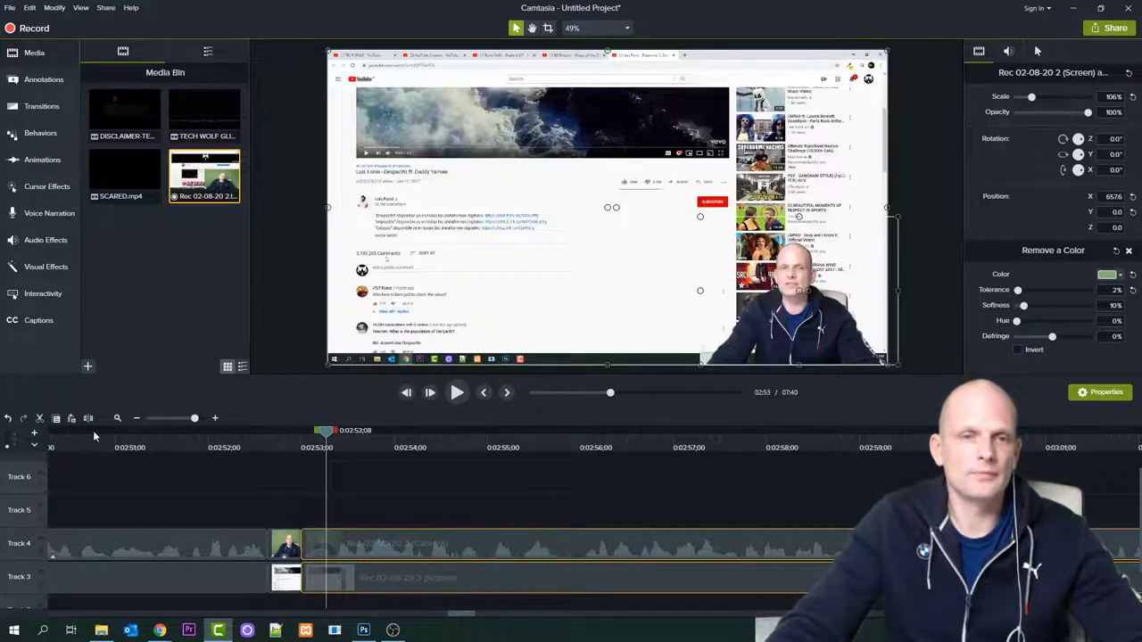
# Replay the join near 0:02:53;00 and select the range from 0:02:53;02 to 0:02:53;12
pyautogui.click(143, 434)
pyautogui.click(459, 394)
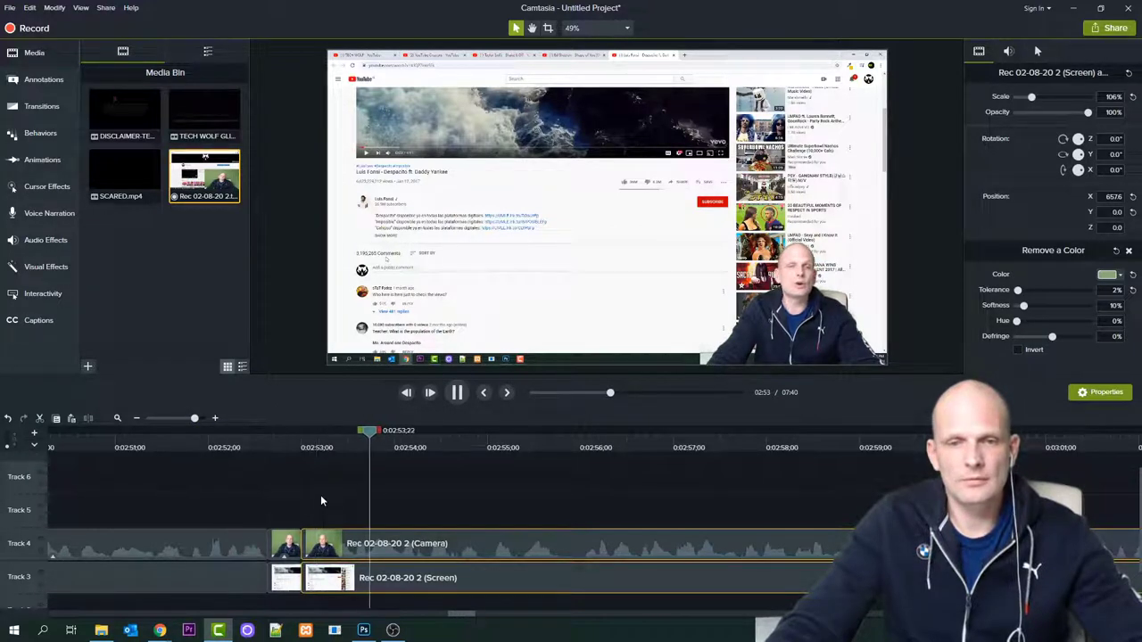
pyautogui.click(309, 448)
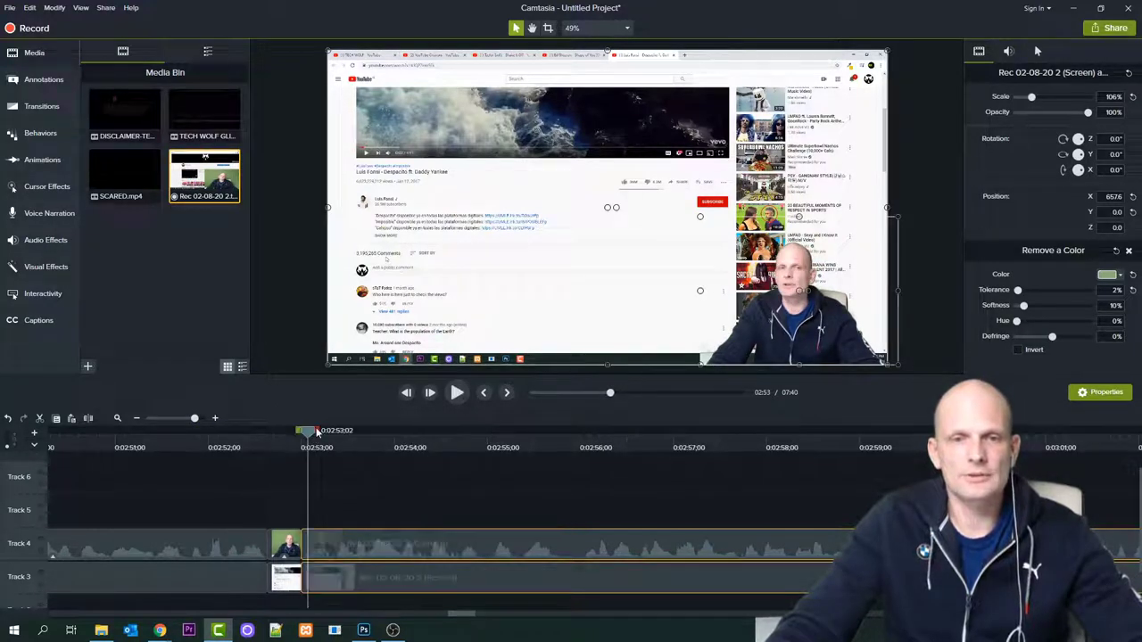
pyautogui.moveTo(317, 432); pyautogui.dragTo(343, 431)
# Preview the selected range, try cutting it from both tracks, and undo that cut
pyautogui.click(457, 393)
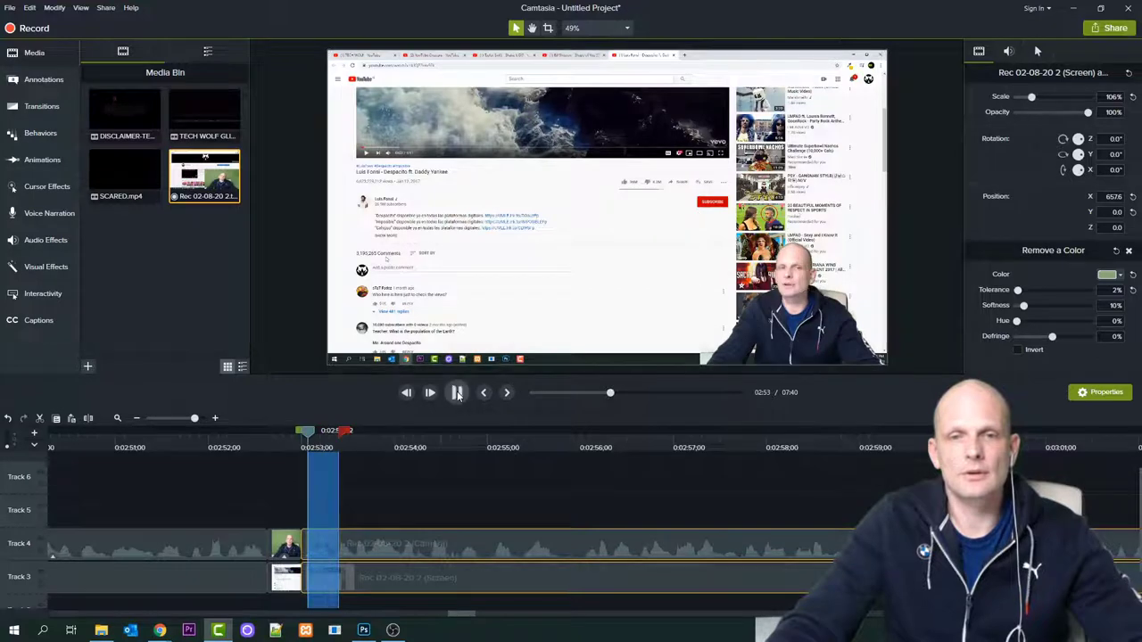
pyautogui.press('Delete')
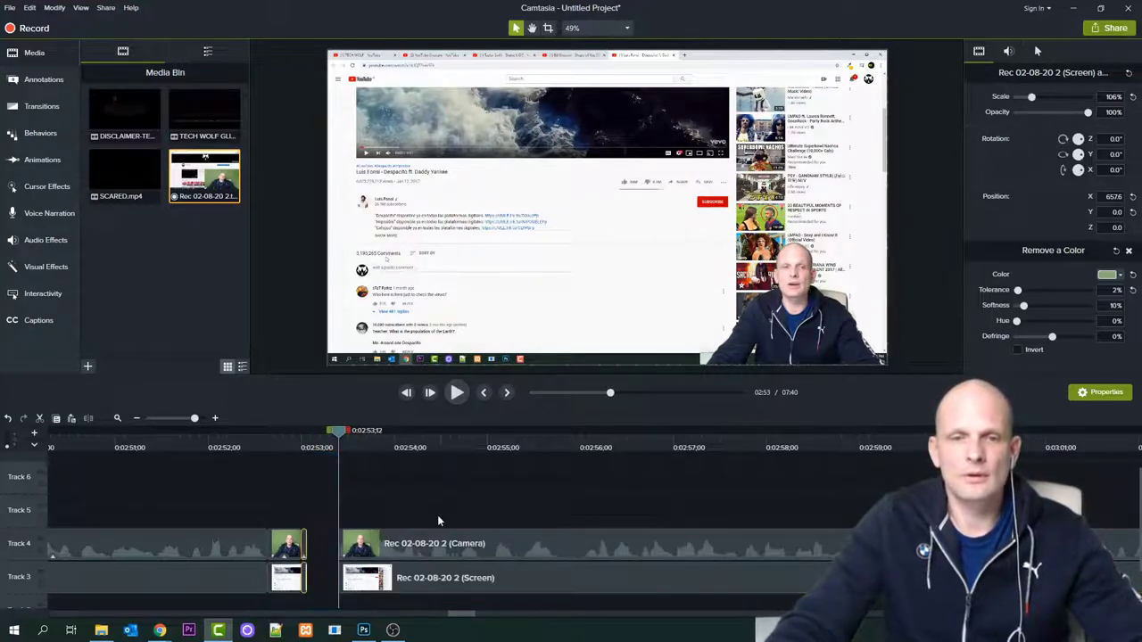
pyautogui.hotkey('ctrl', 'z')
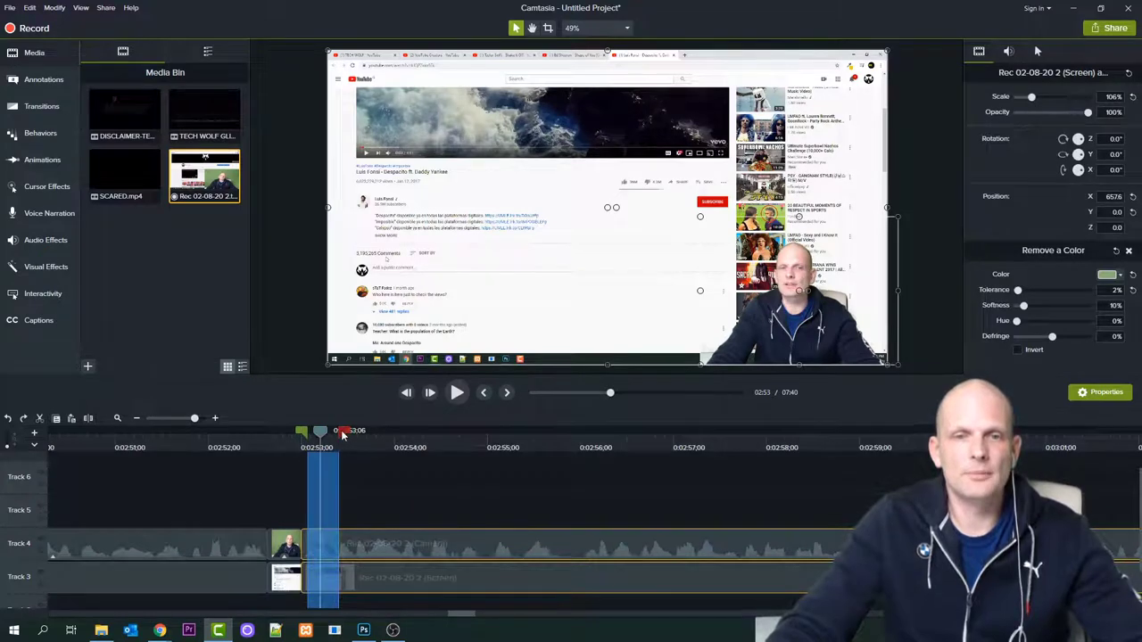
# Shorten the selection's end by about two frames, cut it from both tracks, and move the following clips back to close the gap
pyautogui.moveTo(342, 434); pyautogui.dragTo(339, 434)
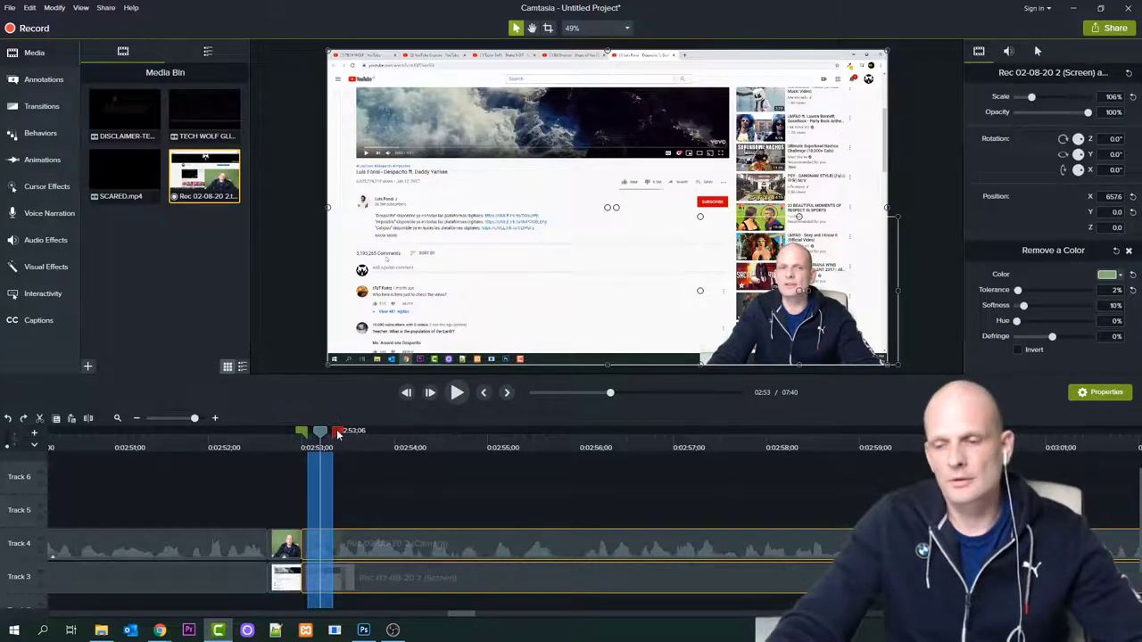
pyautogui.press('Delete')
pyautogui.moveTo(359, 499); pyautogui.dragTo(395, 580)
pyautogui.moveTo(392, 571); pyautogui.dragTo(260, 562)
# Play the footage from before the 0:02:53 joins to 0:03:24;17 and cut the remaining tail of both tracks from there
pyautogui.click(164, 432)
pyautogui.click(456, 393)
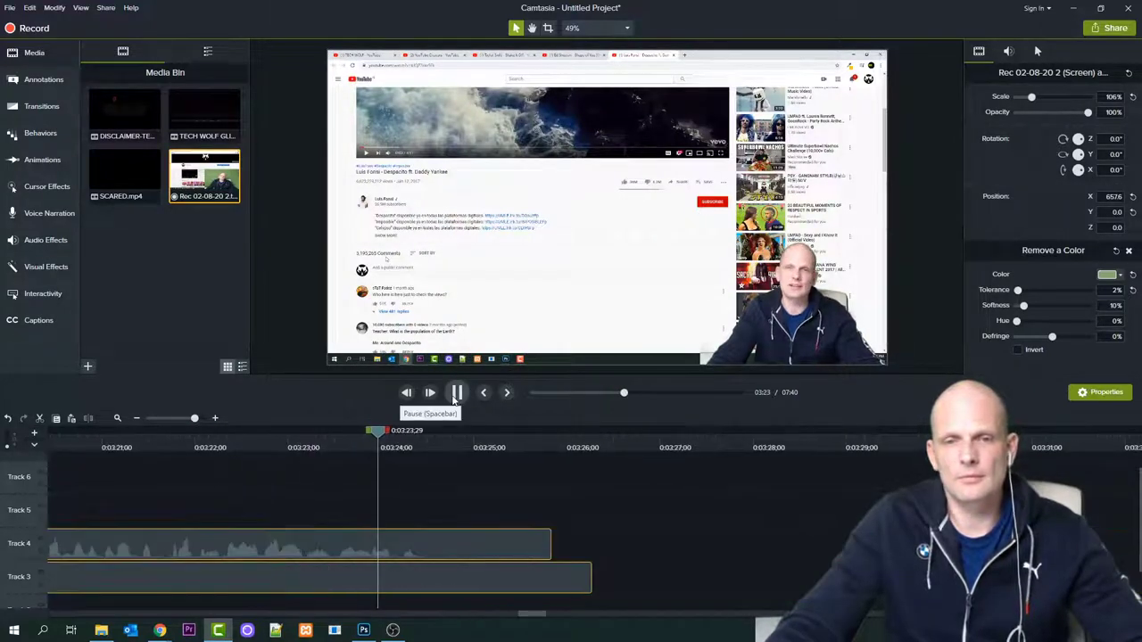
pyautogui.click(456, 393)
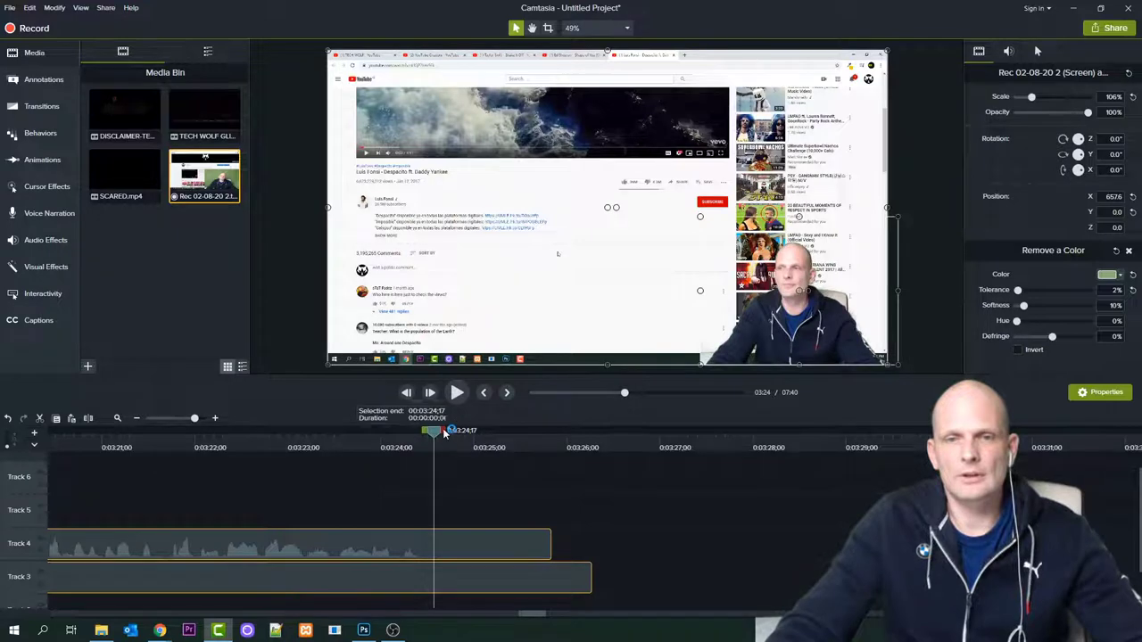
pyautogui.moveTo(434, 431); pyautogui.dragTo(657, 456)
pyautogui.press('Delete')
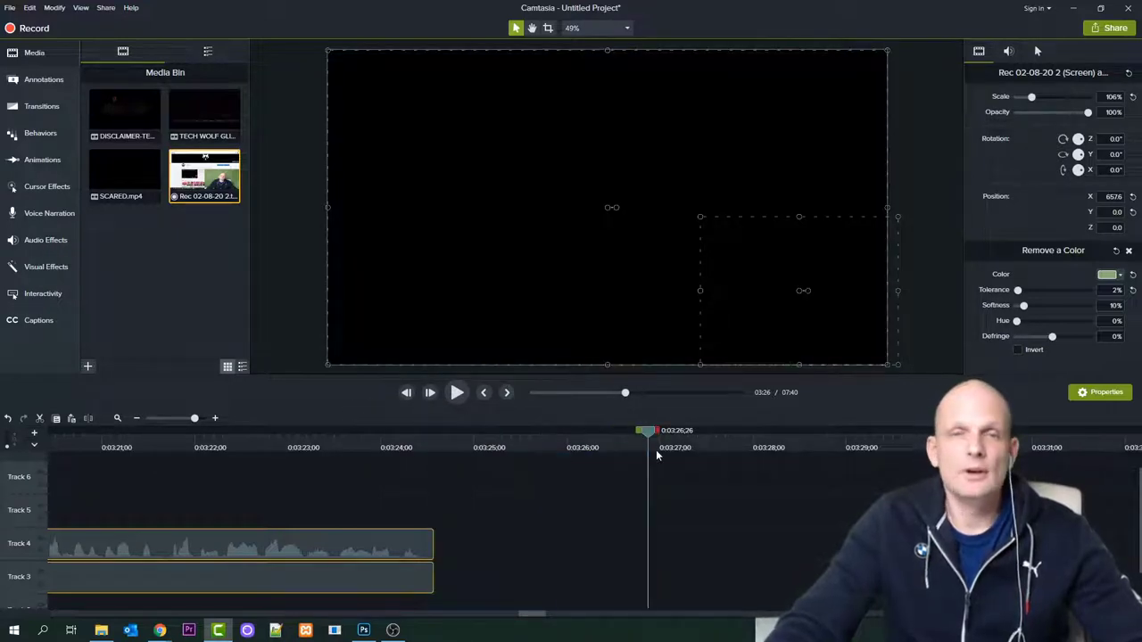